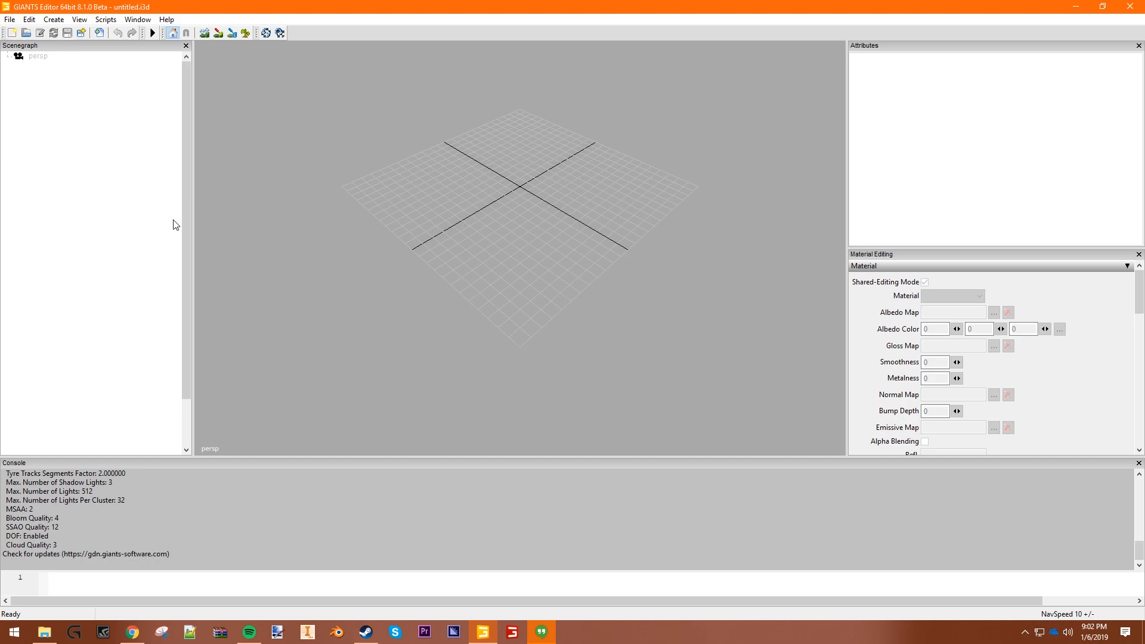
Create a new mod from the base game's 2014 pickup store item.
{"action": "left_click", "coordinate": [10, 20]}
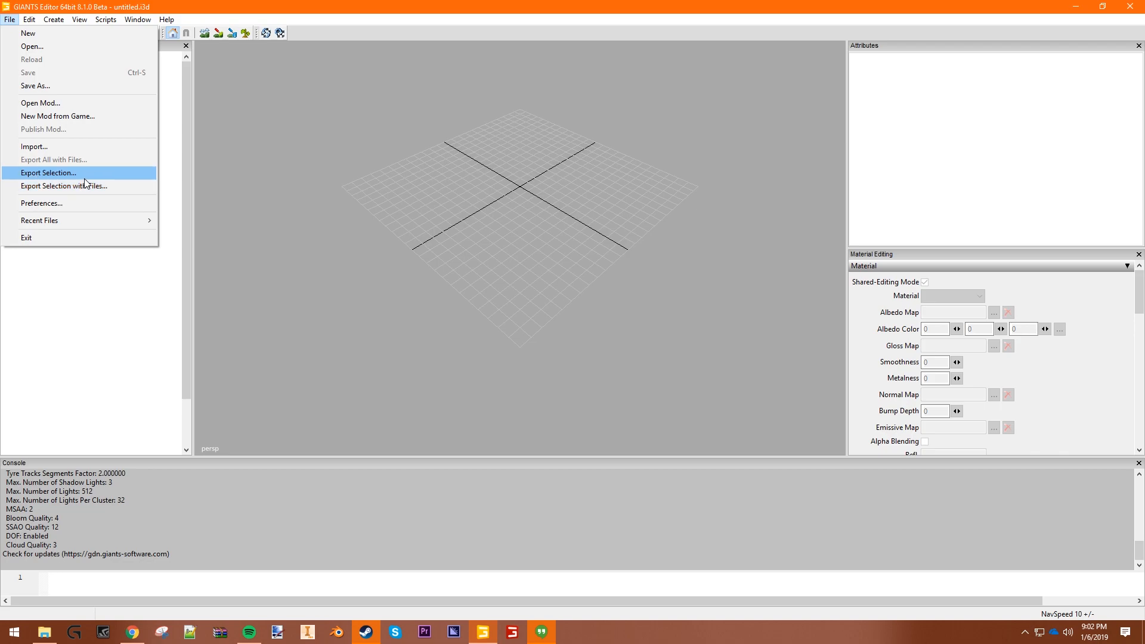
{"action": "left_click", "coordinate": [114, 284]}
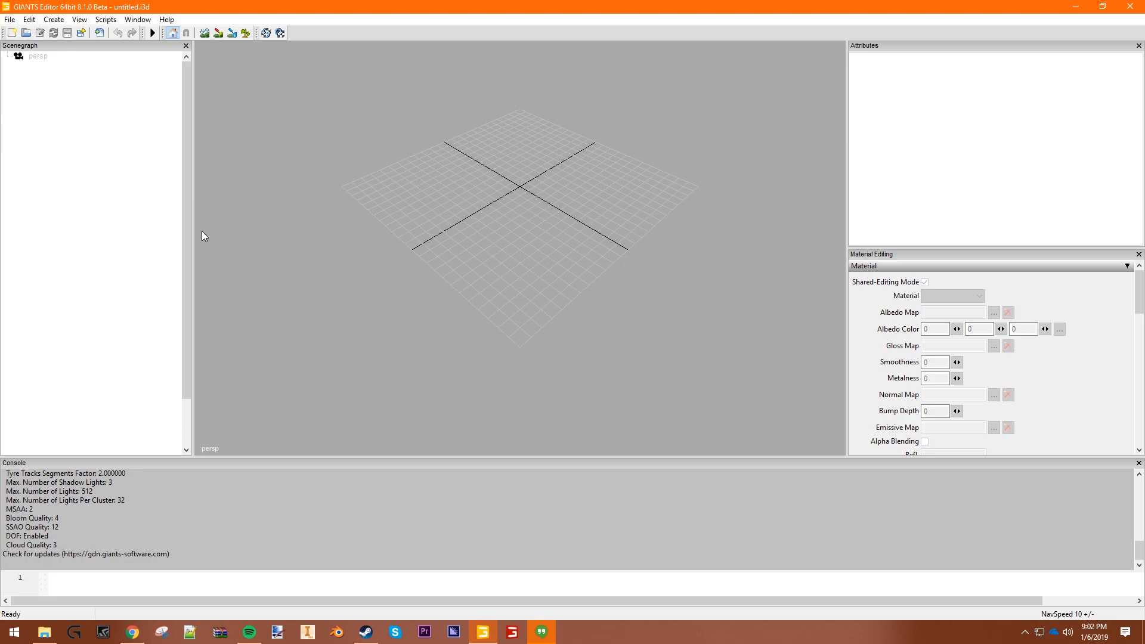
{"action": "left_click", "coordinate": [10, 19]}
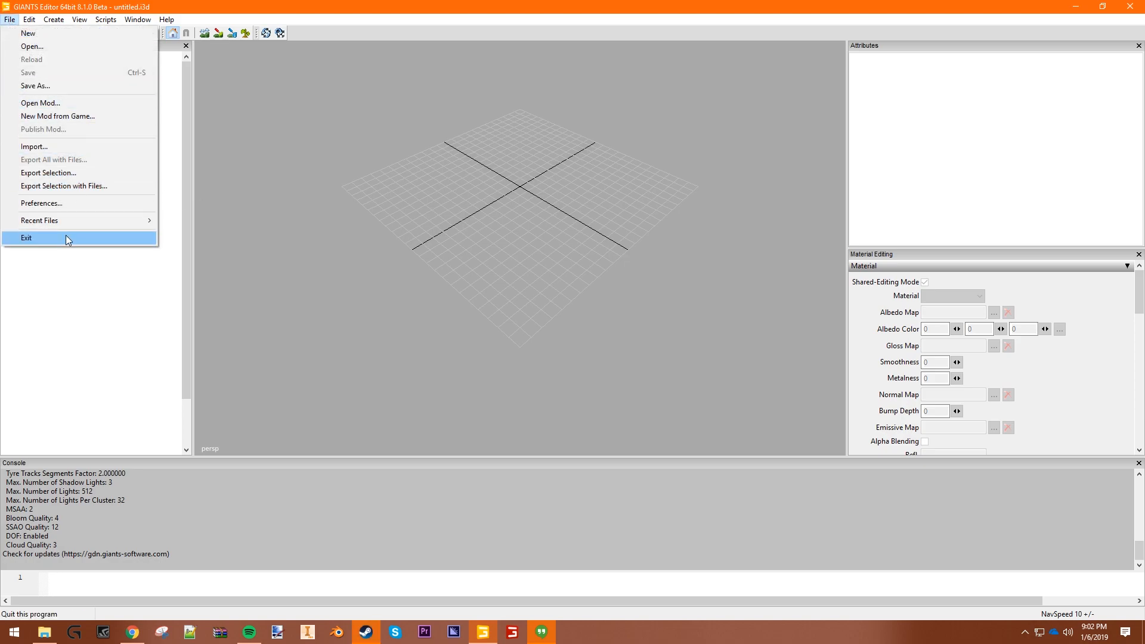
{"action": "left_click", "coordinate": [66, 118]}
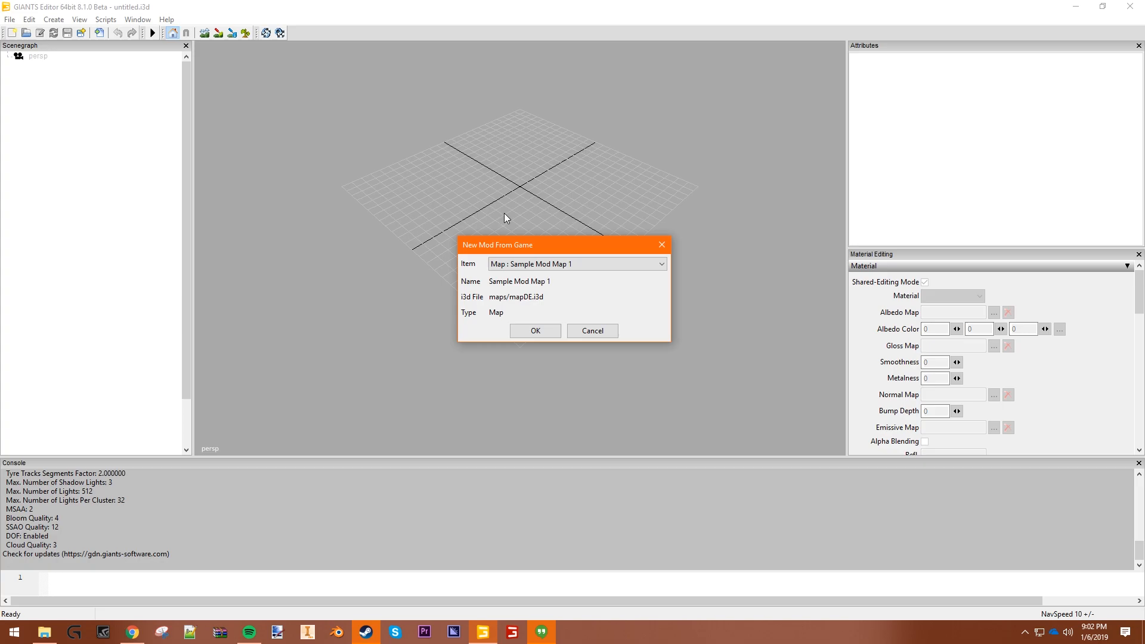
{"action": "left_click", "coordinate": [585, 266]}
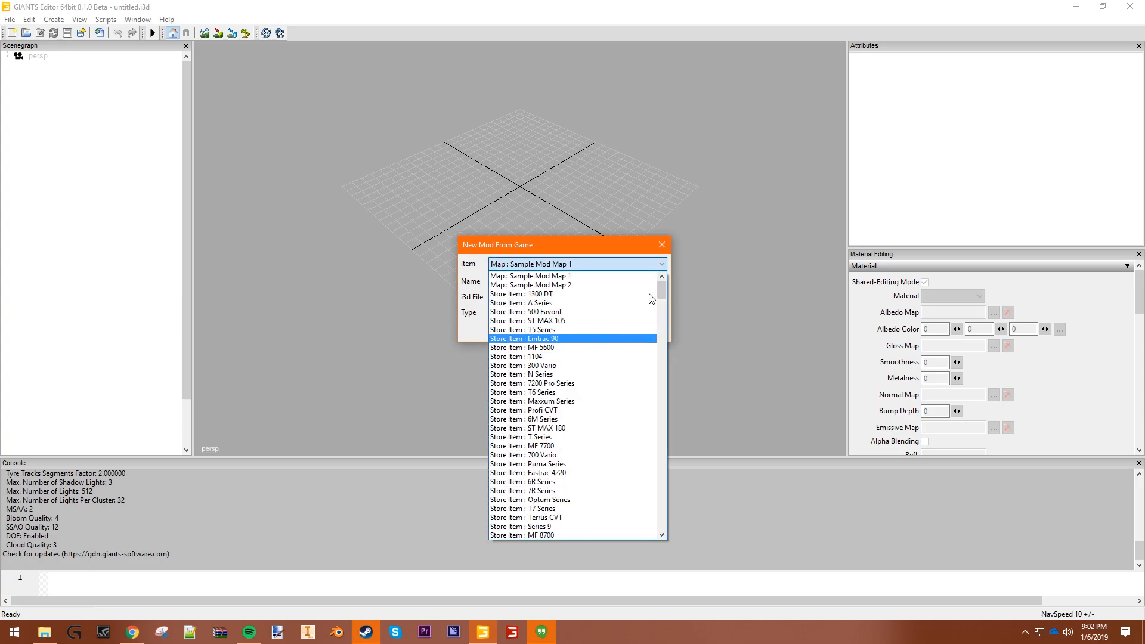
{"action": "left_click_drag", "start_coordinate": [665, 294], "coordinate": [653, 527]}
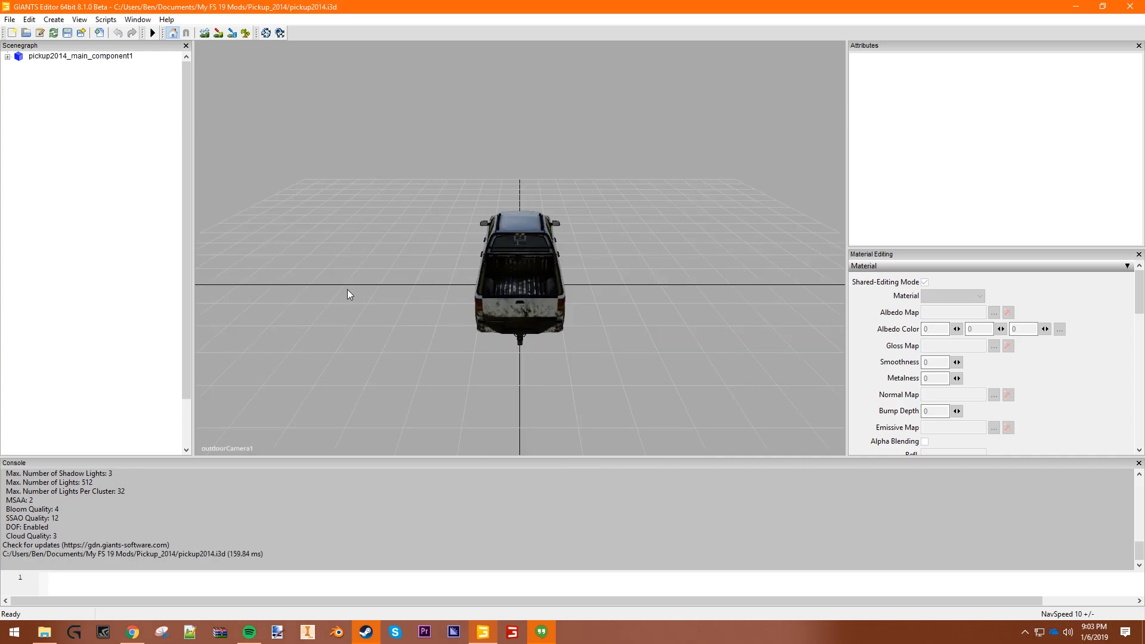
Inspect the pickup model from several angles and examine its collisions group and truck bed area.
{"action": "left_click_drag", "start_coordinate": [514, 282], "coordinate": [348, 258], "text": "alt"}
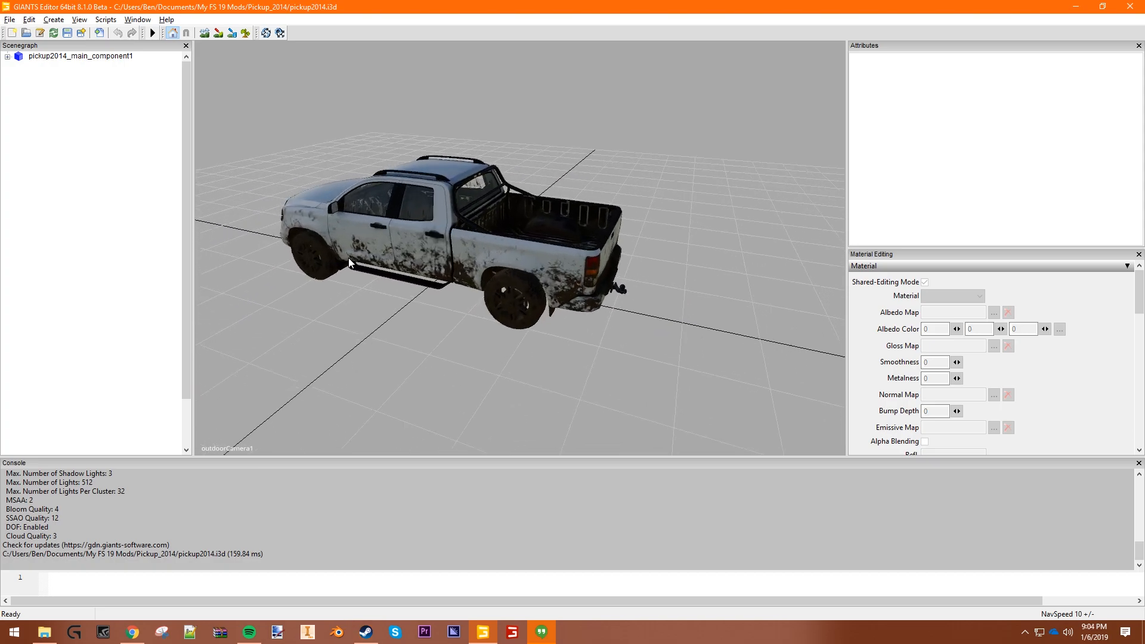
{"action": "scroll", "coordinate": [364, 253], "scroll_direction": "up", "scroll_amount": 5}
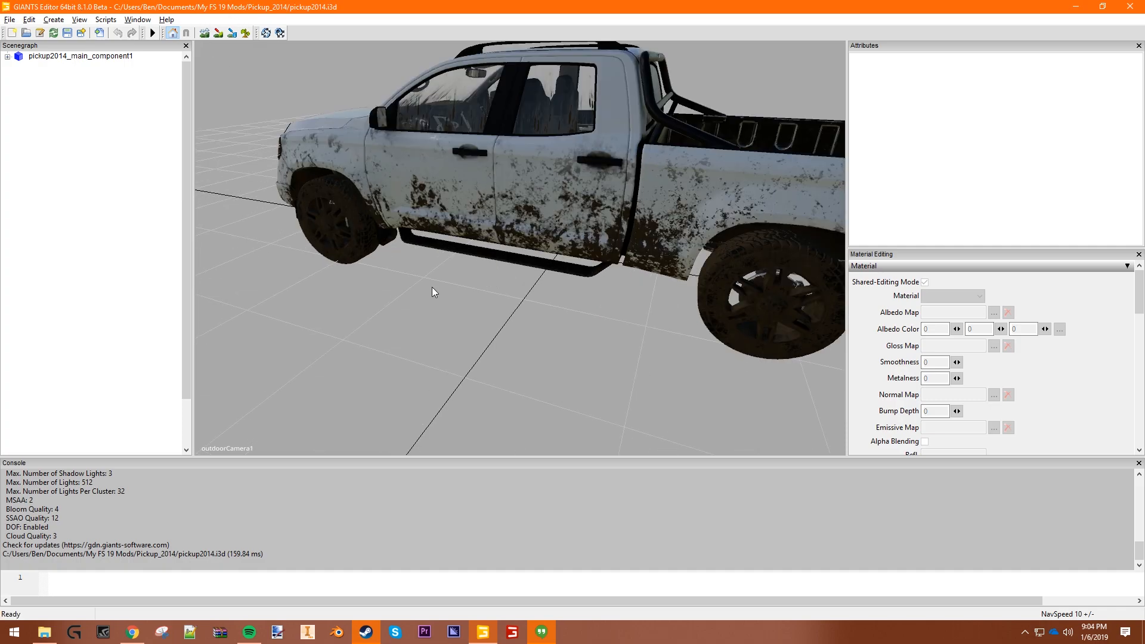
{"action": "left_click_drag", "start_coordinate": [414, 291], "coordinate": [566, 256], "text": "alt"}
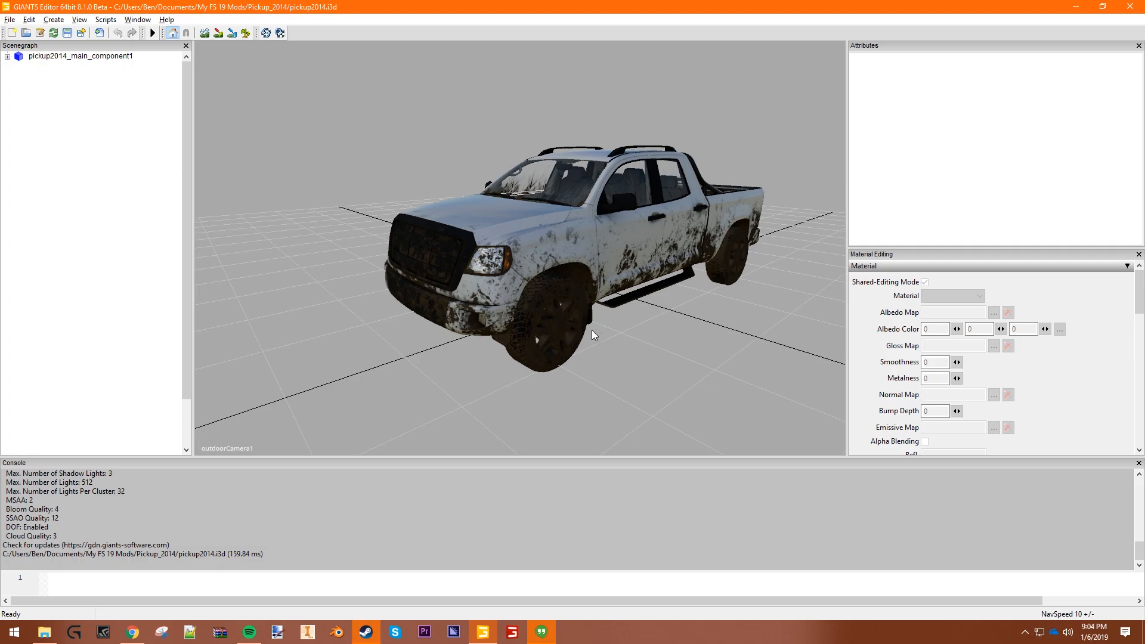
{"action": "left_click", "coordinate": [7, 58]}
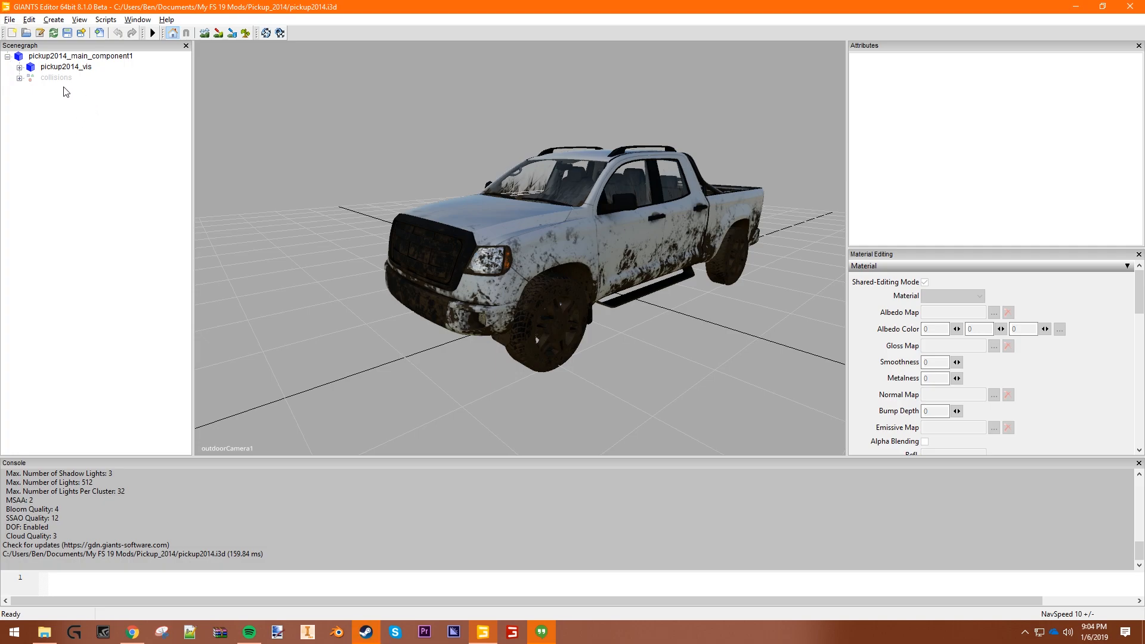
{"action": "left_click", "coordinate": [47, 79]}
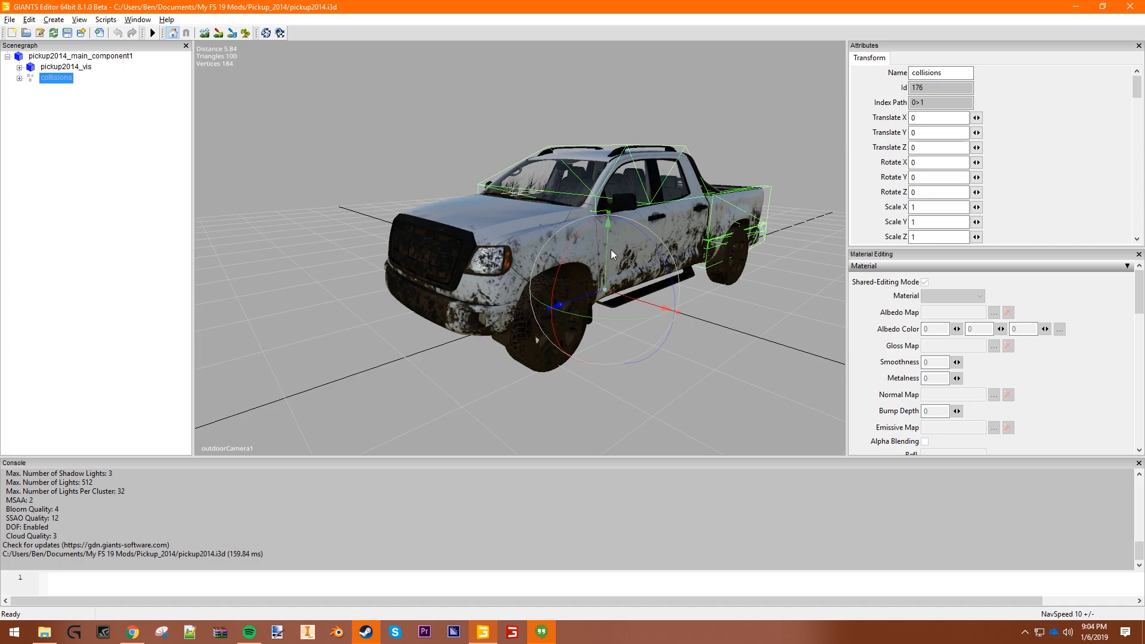
{"action": "left_click_drag", "start_coordinate": [614, 282], "coordinate": [420, 345], "text": "alt"}
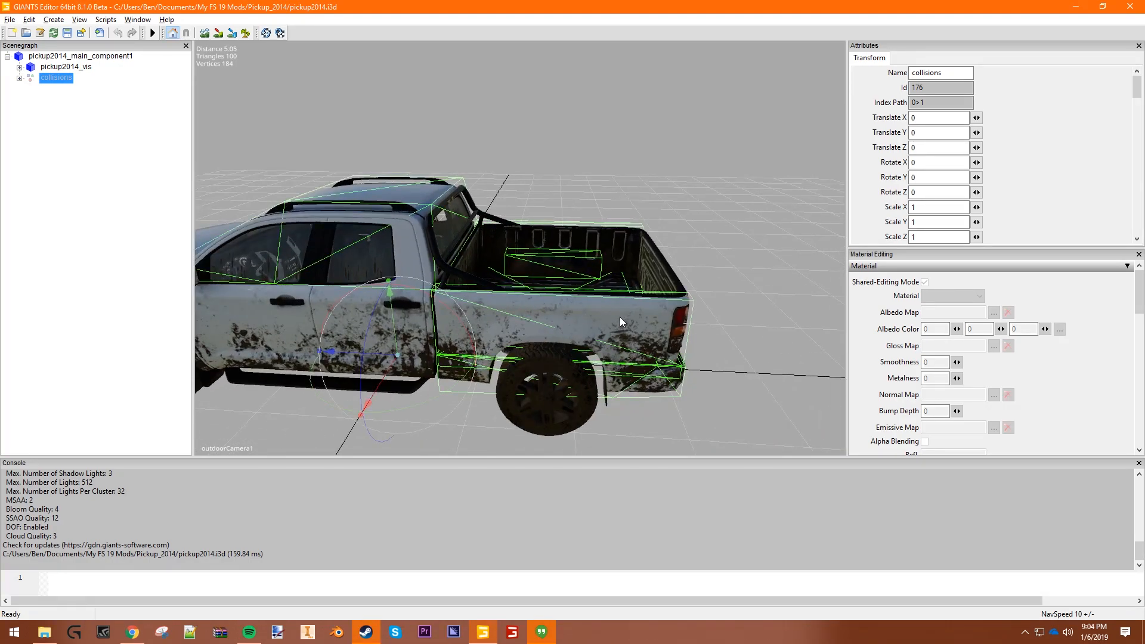
{"action": "left_click", "coordinate": [712, 213]}
{"action": "scroll", "coordinate": [456, 245], "scroll_direction": "down", "scroll_amount": 5}
{"action": "scroll", "coordinate": [435, 283], "scroll_direction": "up", "scroll_amount": 3}
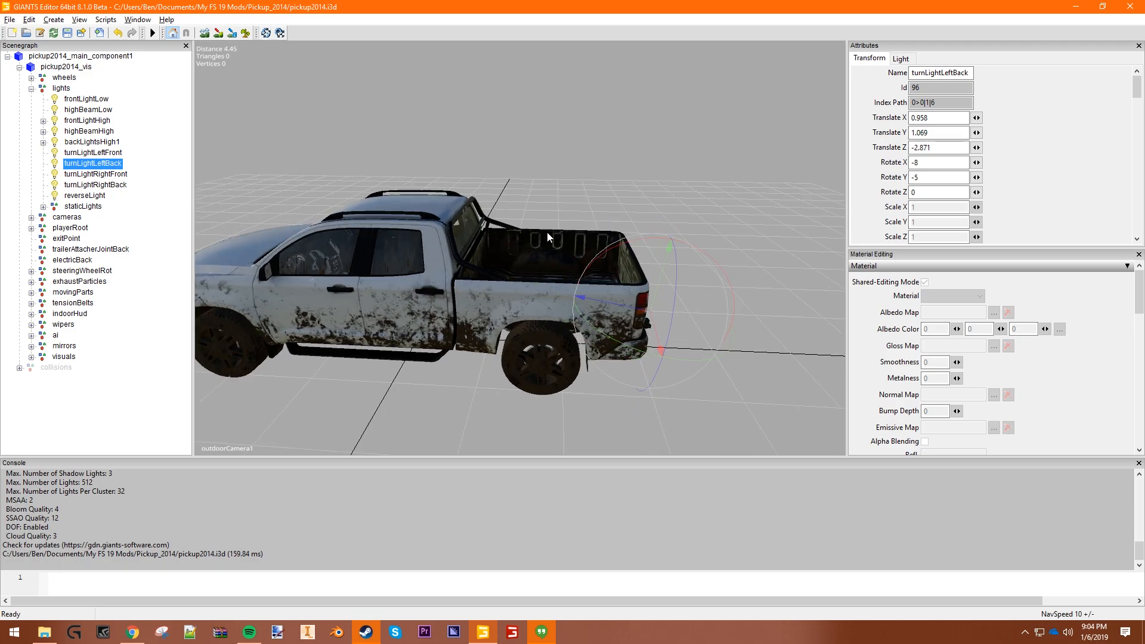
Switch to File Explorer and open the GMC i3D file from the FS17_GMCTopKickFlatBed folder in GIANTS Editor 7.1.0.
{"action": "left_click", "coordinate": [1076, 8]}
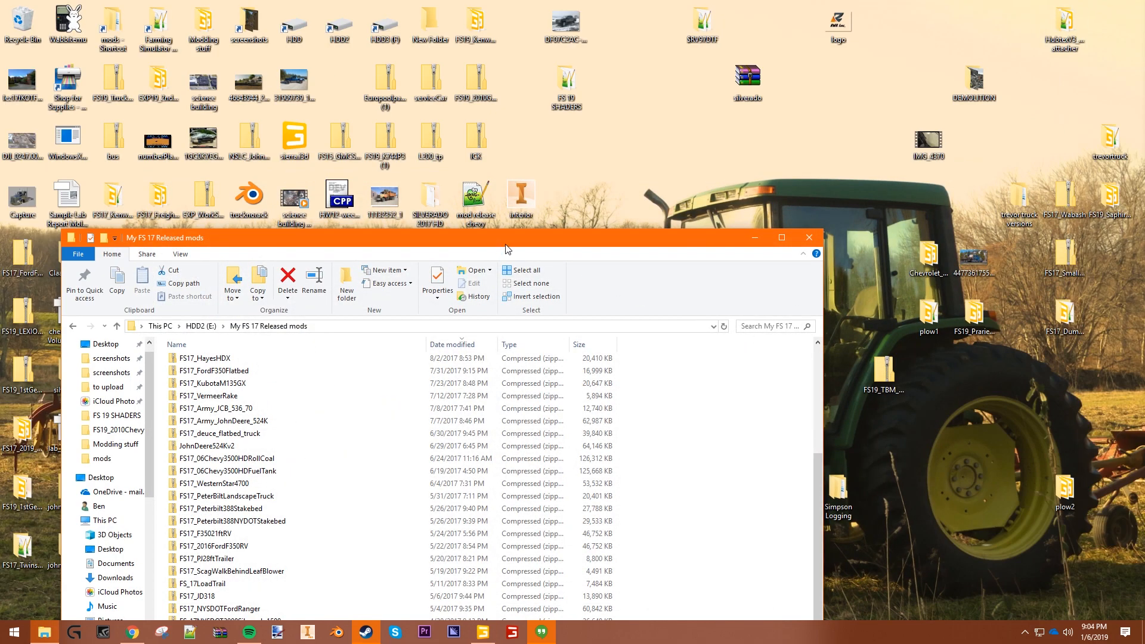
{"action": "left_click_drag", "start_coordinate": [505, 244], "coordinate": [517, 105]}
{"action": "scroll", "coordinate": [353, 446], "scroll_direction": "down", "scroll_amount": 9}
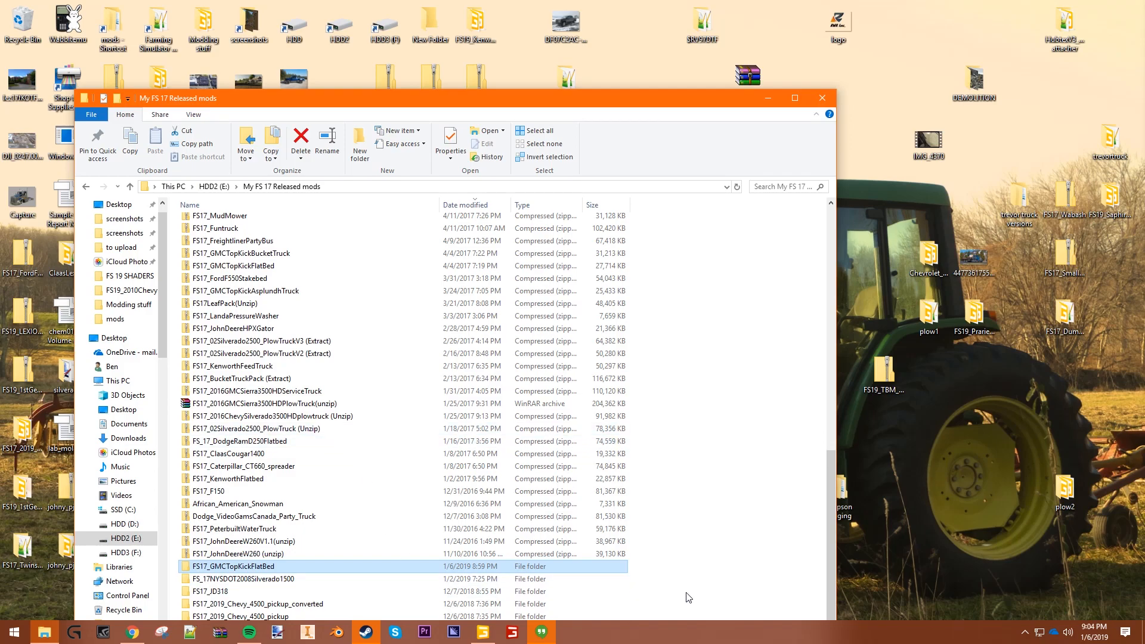
{"action": "double_click", "coordinate": [250, 568]}
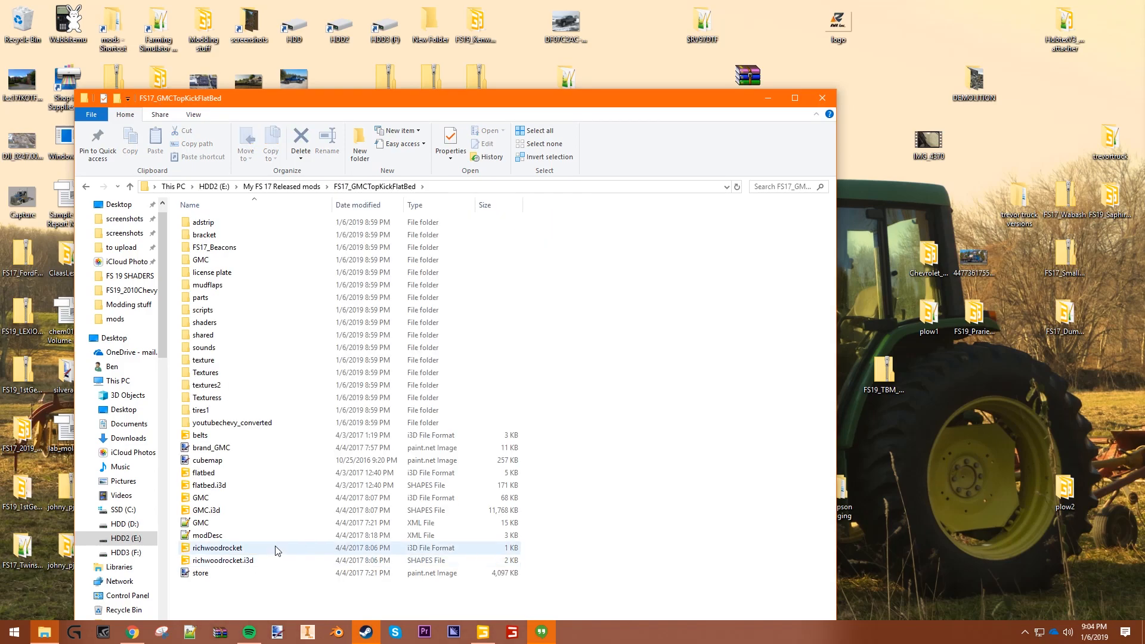
{"action": "double_click", "coordinate": [220, 498]}
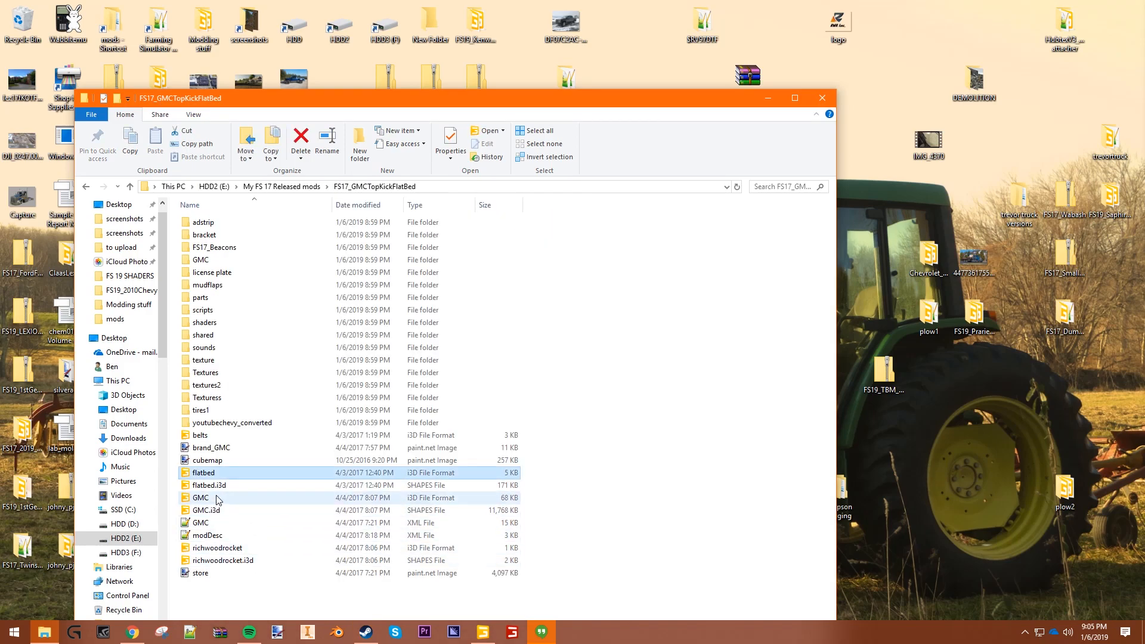
{"action": "left_click", "coordinate": [453, 308]}
{"action": "left_click", "coordinate": [572, 388]}
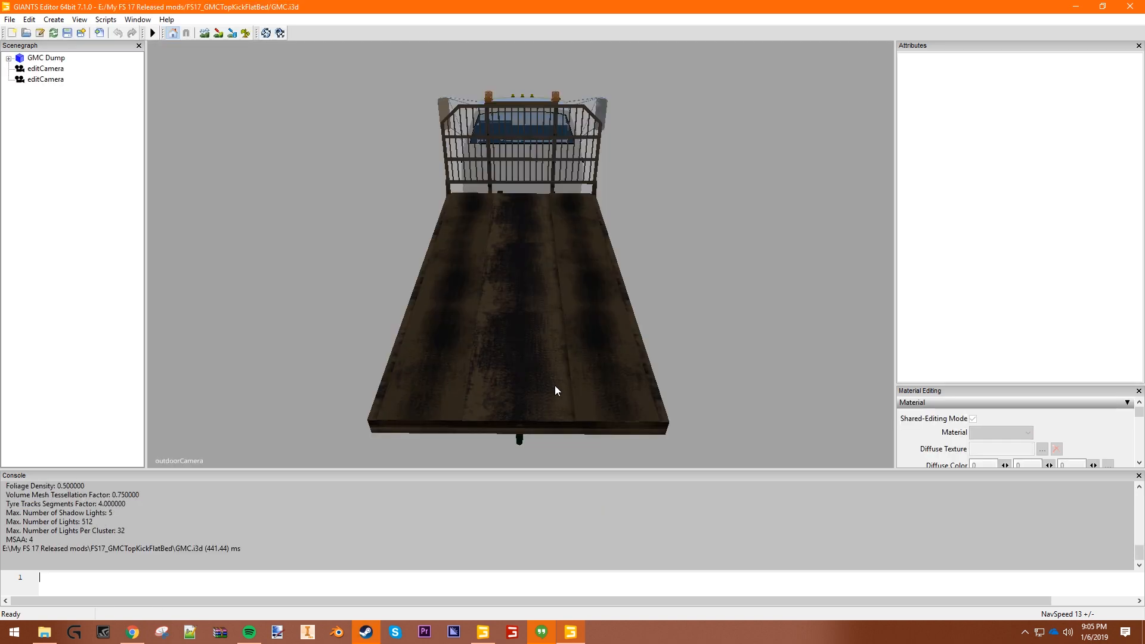
View the flatbed truck from the front side, expand the GMC Dump node and select it.
{"action": "middle_click_drag", "start_coordinate": [470, 388], "coordinate": [522, 279]}
{"action": "scroll", "coordinate": [519, 277], "scroll_direction": "up", "scroll_amount": 5}
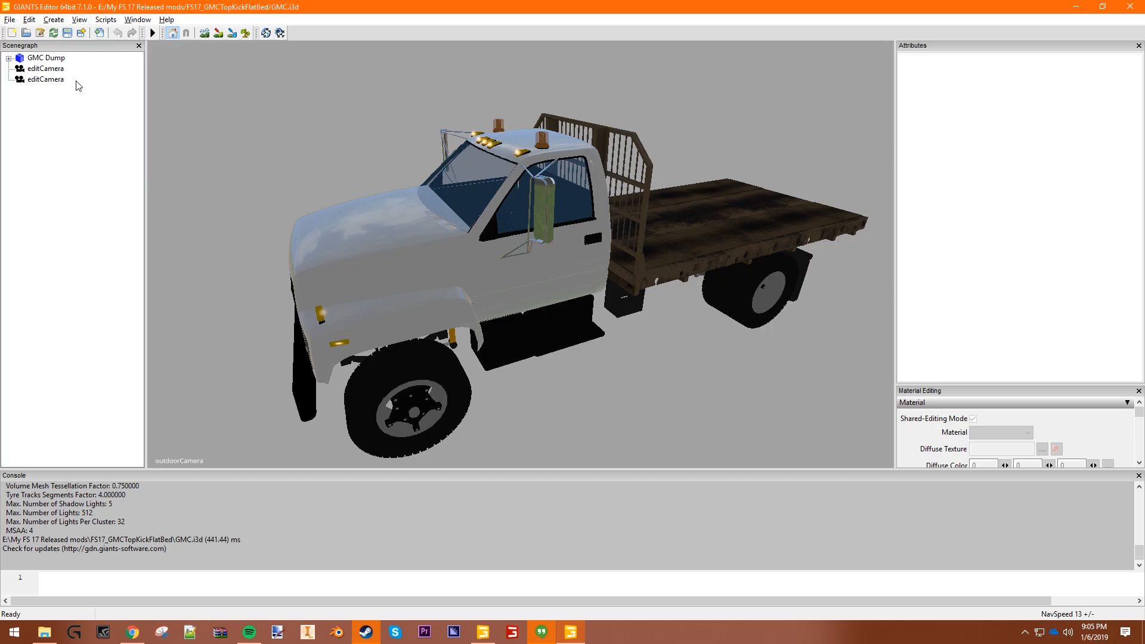
{"action": "left_click", "coordinate": [9, 58]}
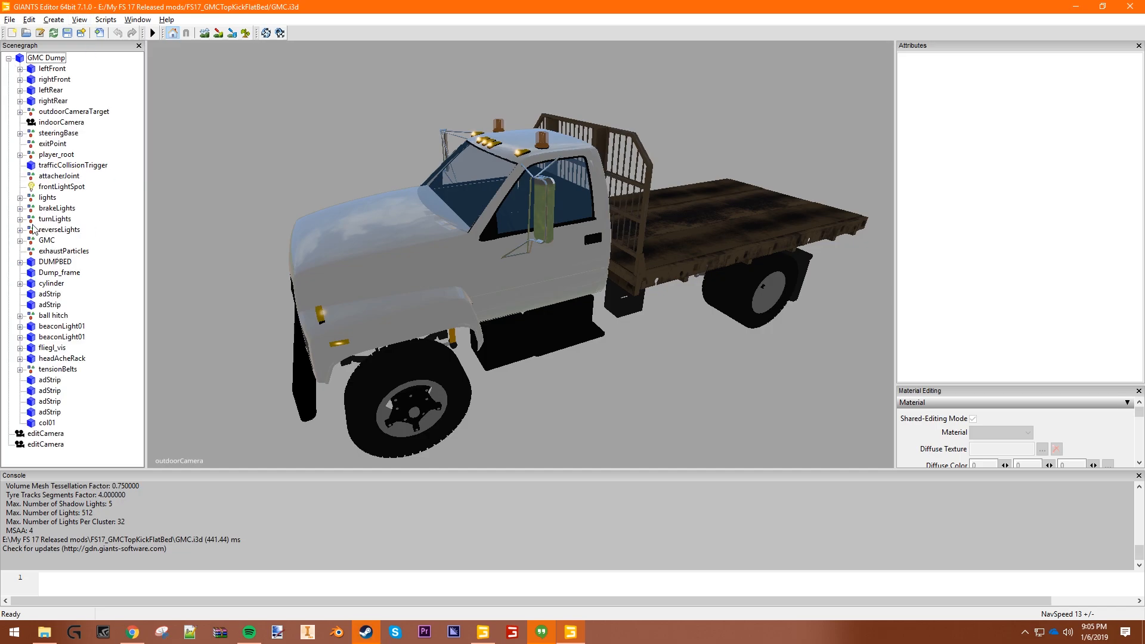
{"action": "left_click", "coordinate": [33, 58]}
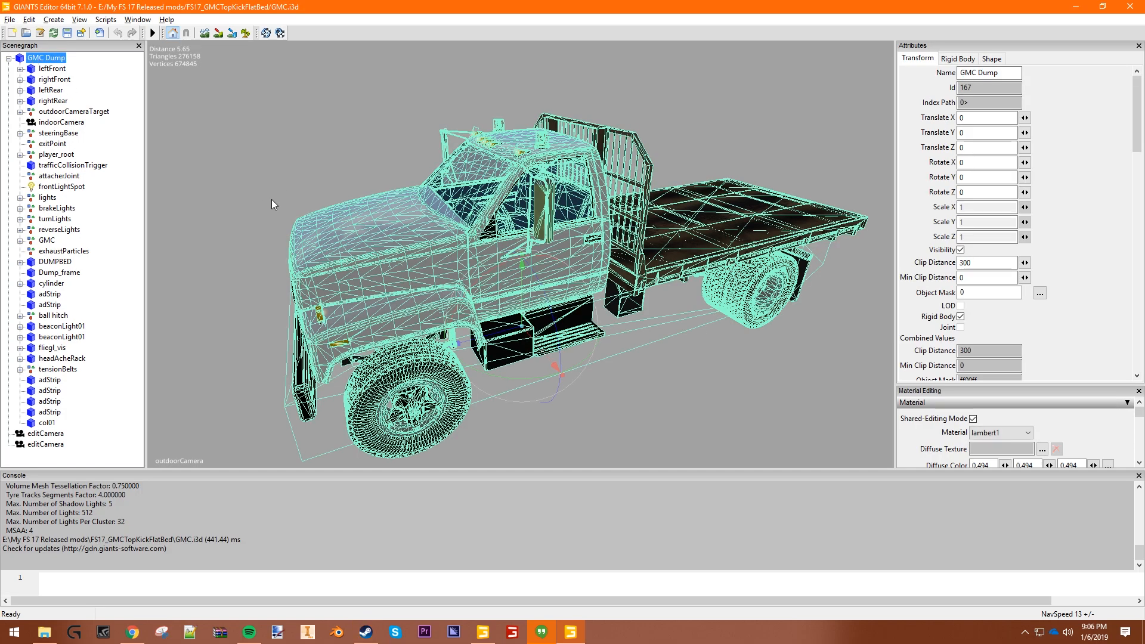
Start exporting the whole scene with files and create a GMCFlatbed folder inside My FS 19 Mods\Pickup_2014 as the destination.
{"action": "left_click", "coordinate": [11, 20]}
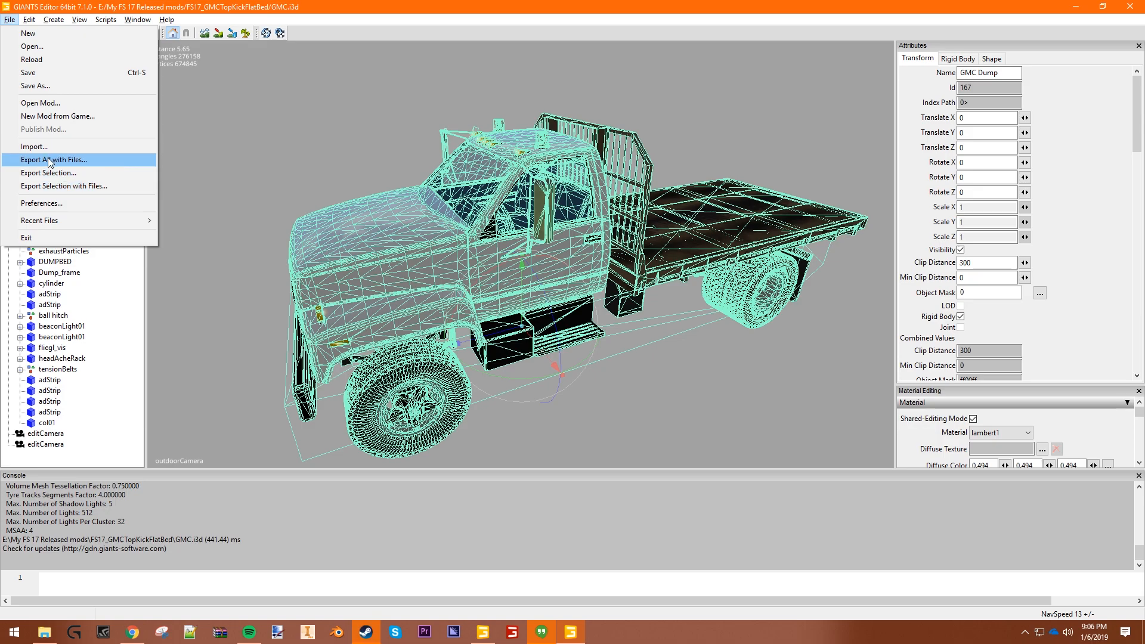
{"action": "left_click", "coordinate": [60, 160]}
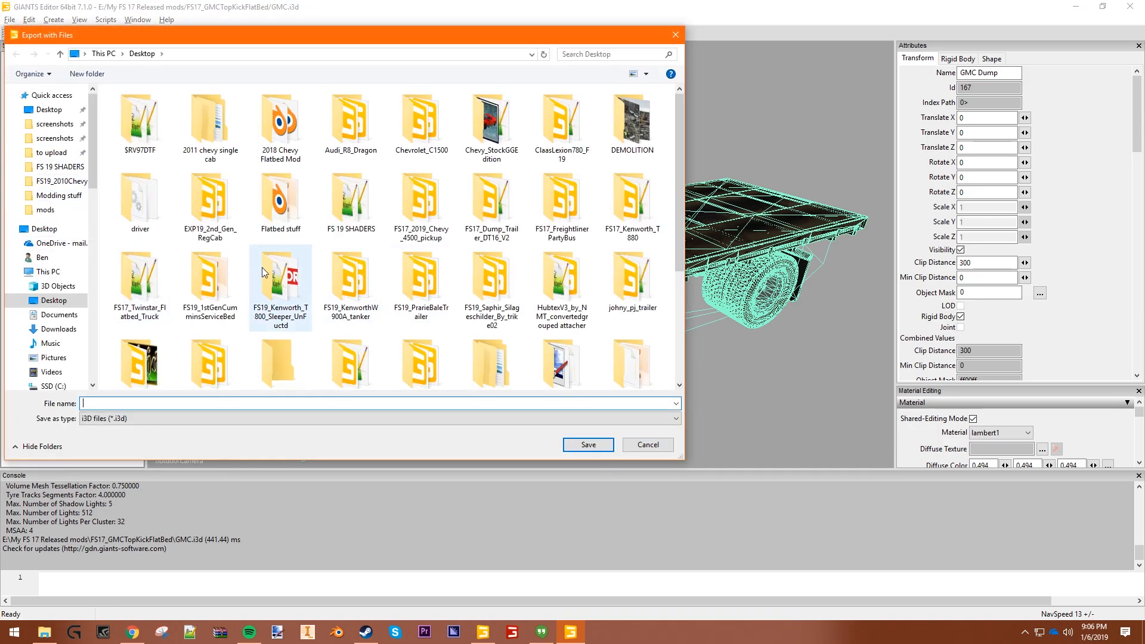
{"action": "left_click", "coordinate": [59, 314]}
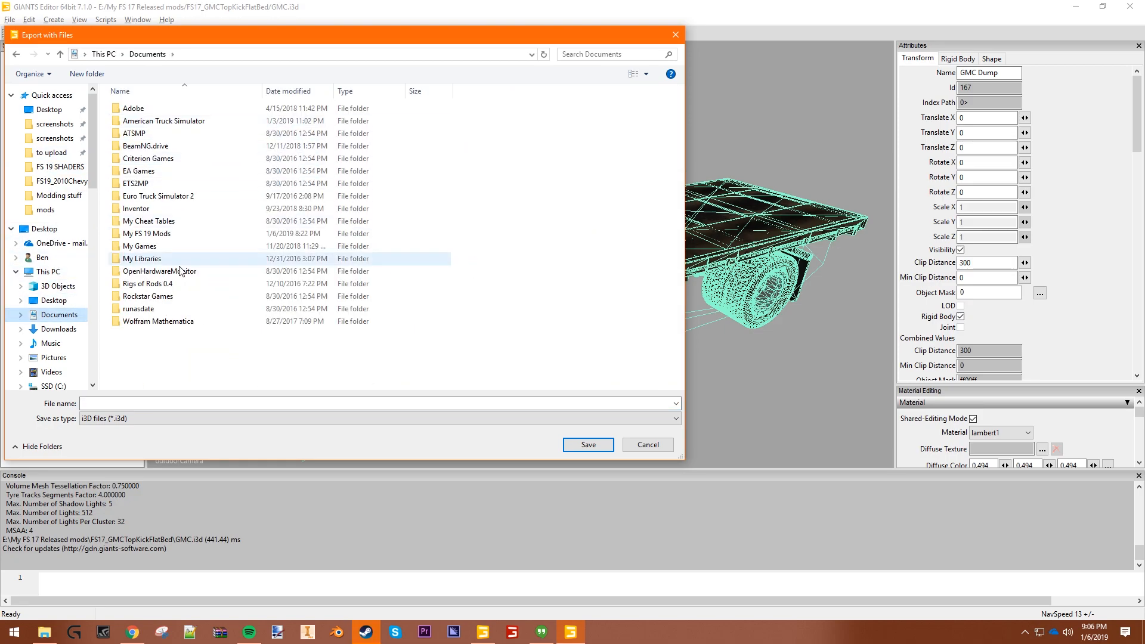
{"action": "left_click", "coordinate": [162, 236]}
{"action": "double_click", "coordinate": [162, 236]}
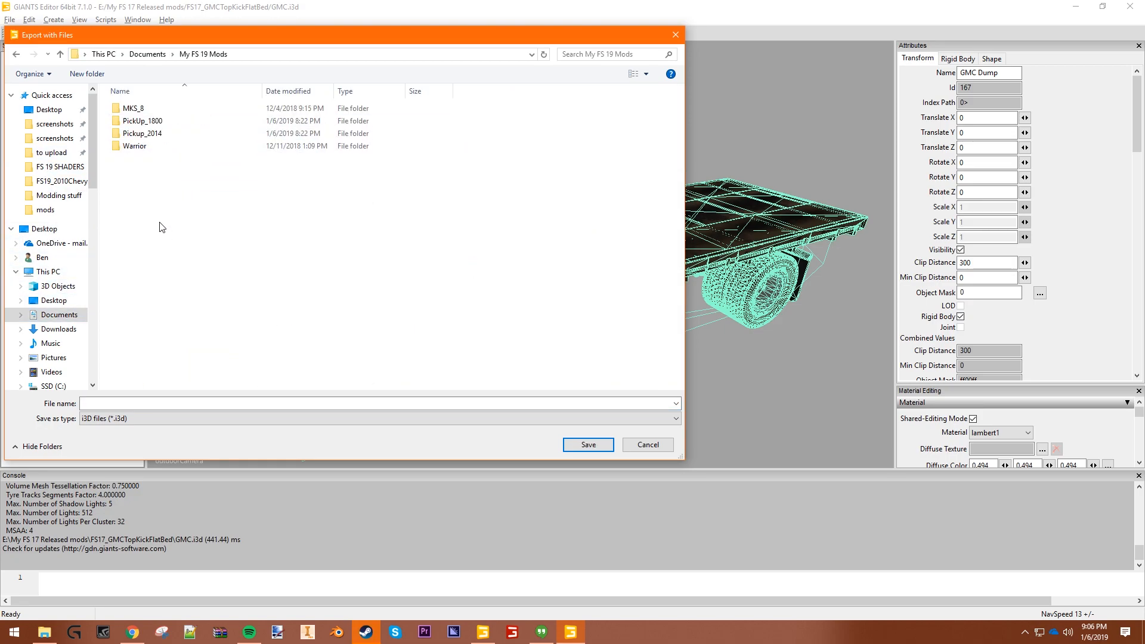
{"action": "double_click", "coordinate": [166, 135]}
{"action": "left_click", "coordinate": [78, 74]}
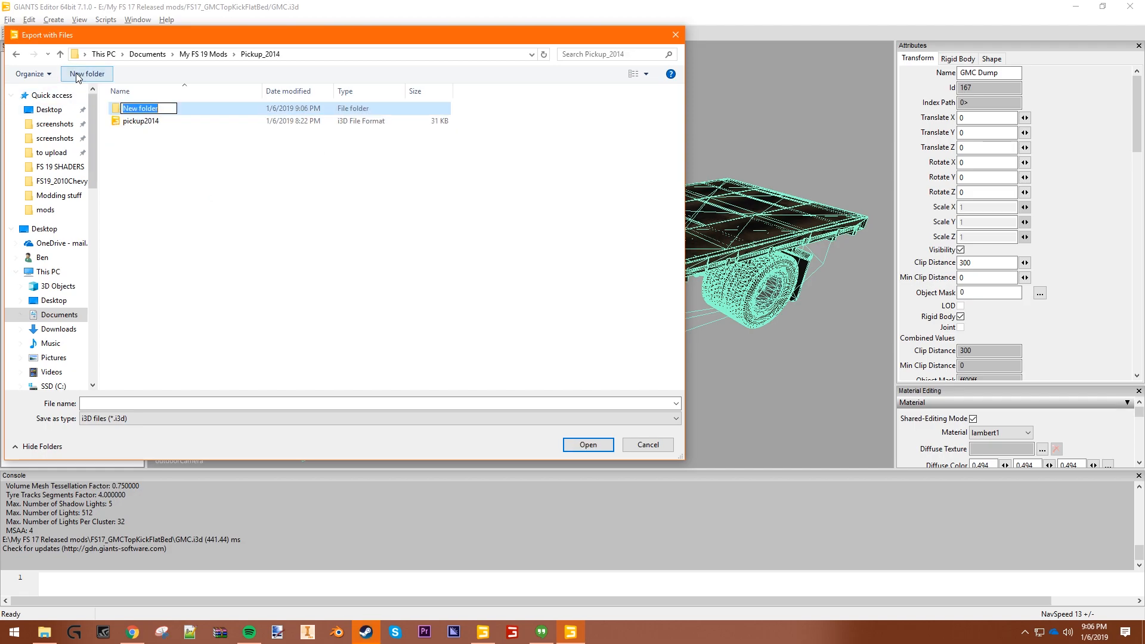
{"action": "type", "text": "GMC FLar"}
{"action": "key", "text": "BackSpace"}
{"action": "key", "text": "BackSpace"}
{"action": "key", "text": "BackSpace"}
{"action": "type", "text": "Flatbed"}
{"action": "key", "text": "Return"}
{"action": "key", "text": "Return"}
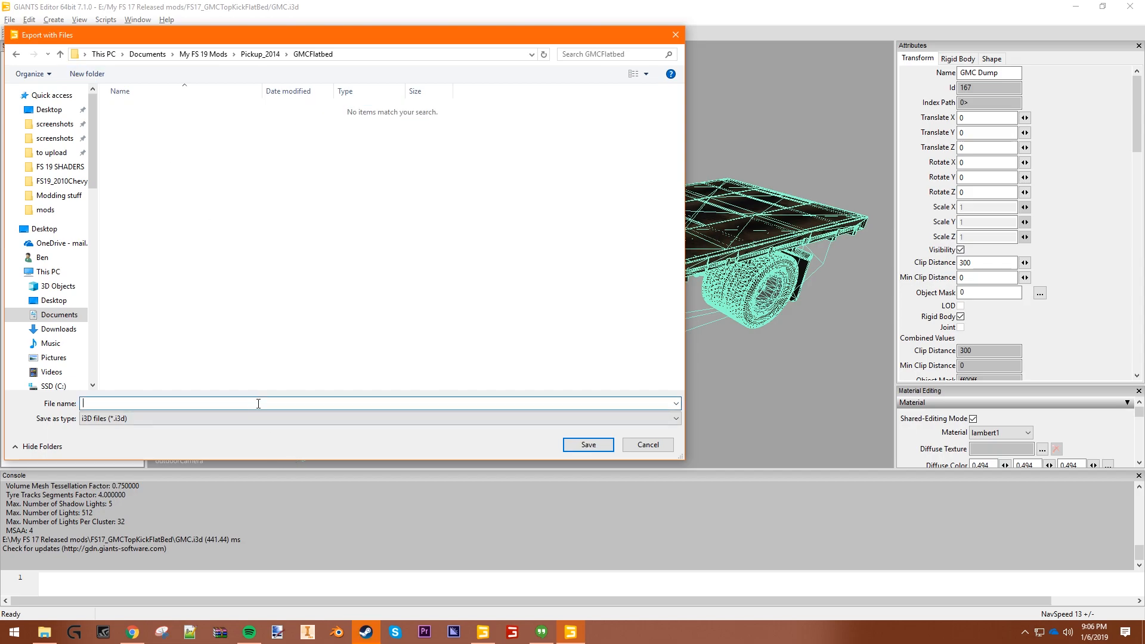
Export the scene as Flatbed without the parent directory structure.
{"action": "type", "text": "Flatbed"}
{"action": "key", "text": "Return"}
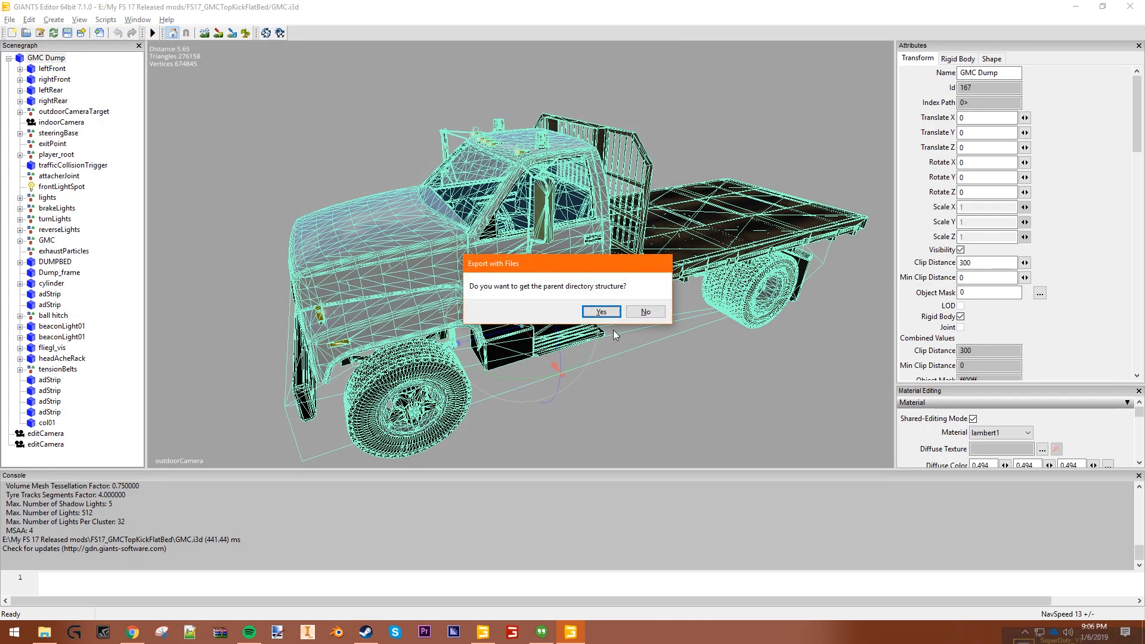
{"action": "left_click", "coordinate": [654, 316]}
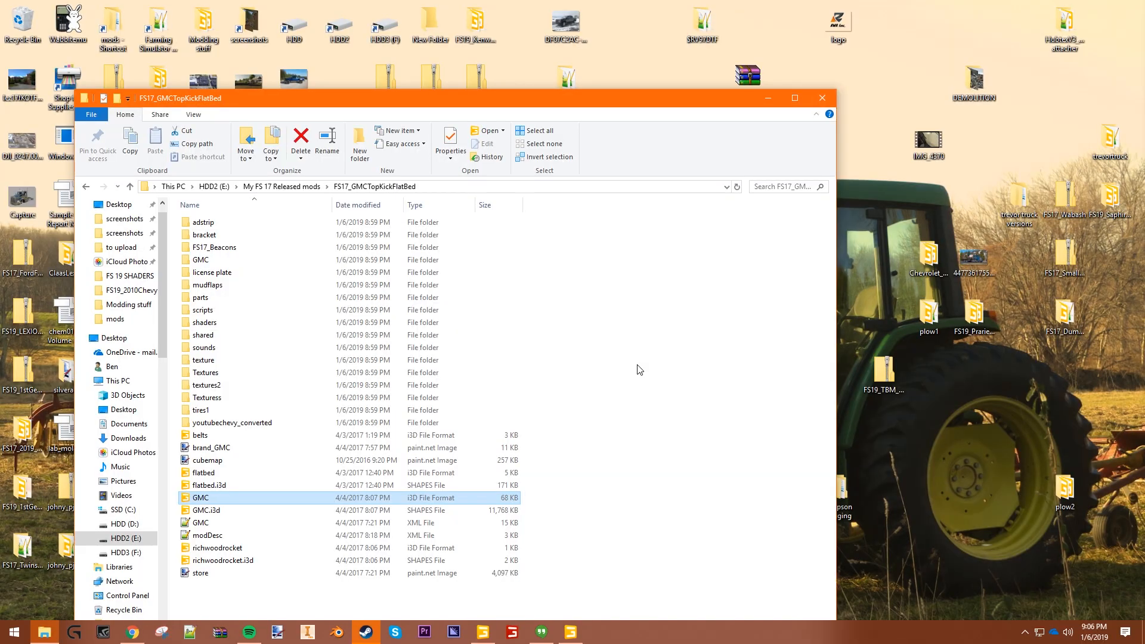
Check the export in the GMC editor window, switch back to the pickup2014 scene in GIANTS Editor 8.1.0 and collapse its pickup2014_vis node.
{"action": "left_click", "coordinate": [570, 632]}
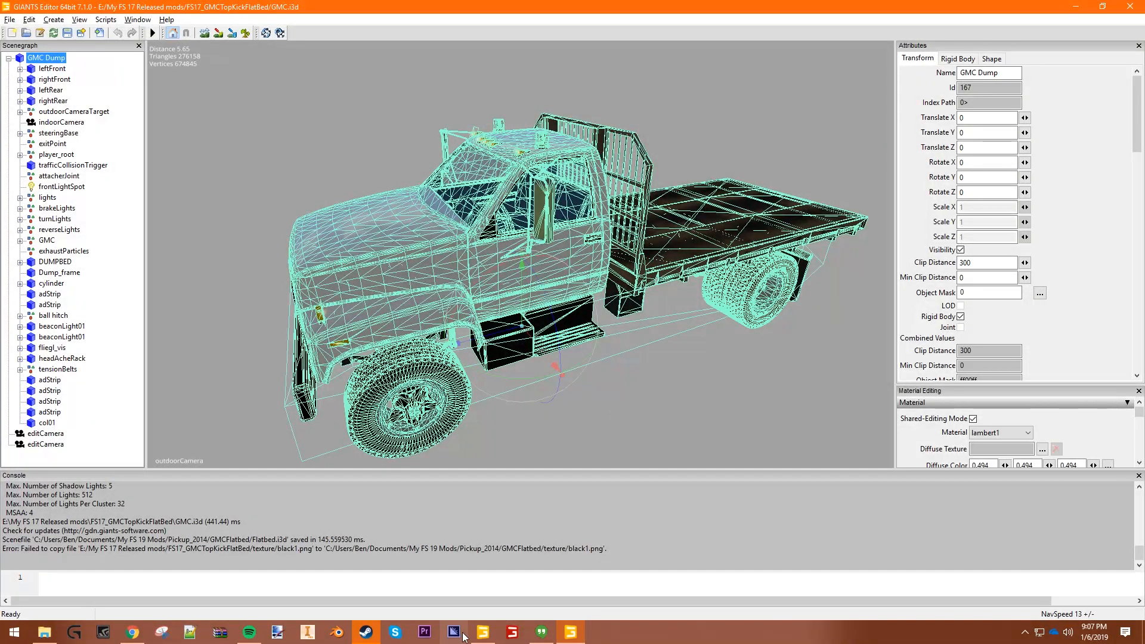
{"action": "left_click", "coordinate": [484, 632]}
{"action": "left_click", "coordinate": [582, 414]}
{"action": "middle_click_drag", "start_coordinate": [567, 412], "coordinate": [429, 280]}
{"action": "left_click", "coordinate": [20, 67]}
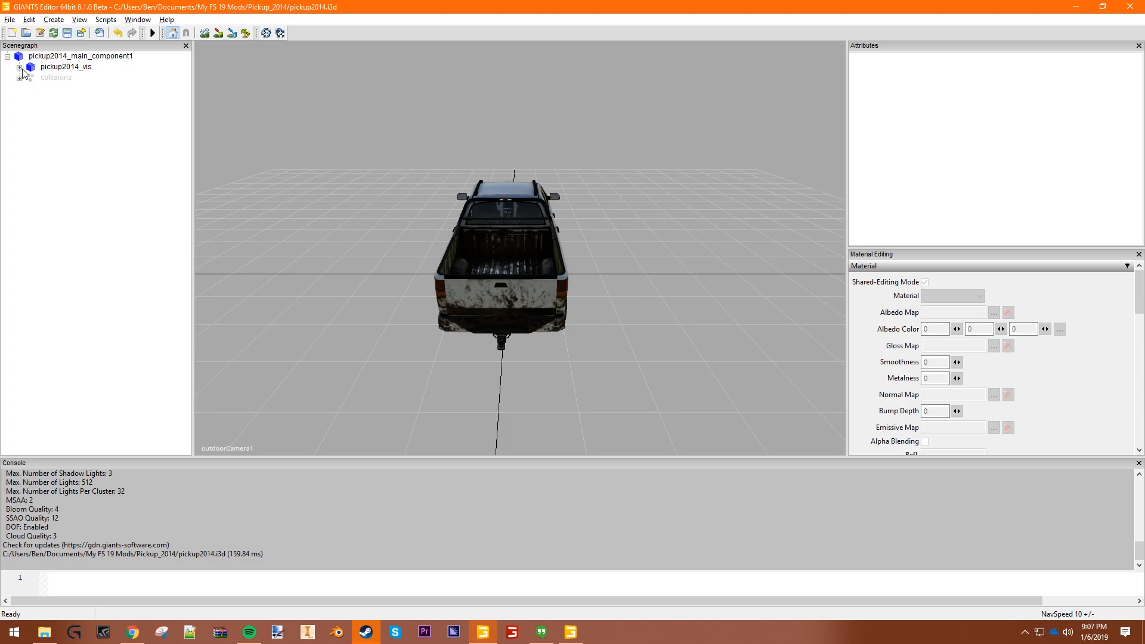
Import the Flatbed i3D file from the Pickup_2014\GMCFlatbed folder into the pickup2014 scene.
{"action": "left_click", "coordinate": [9, 20]}
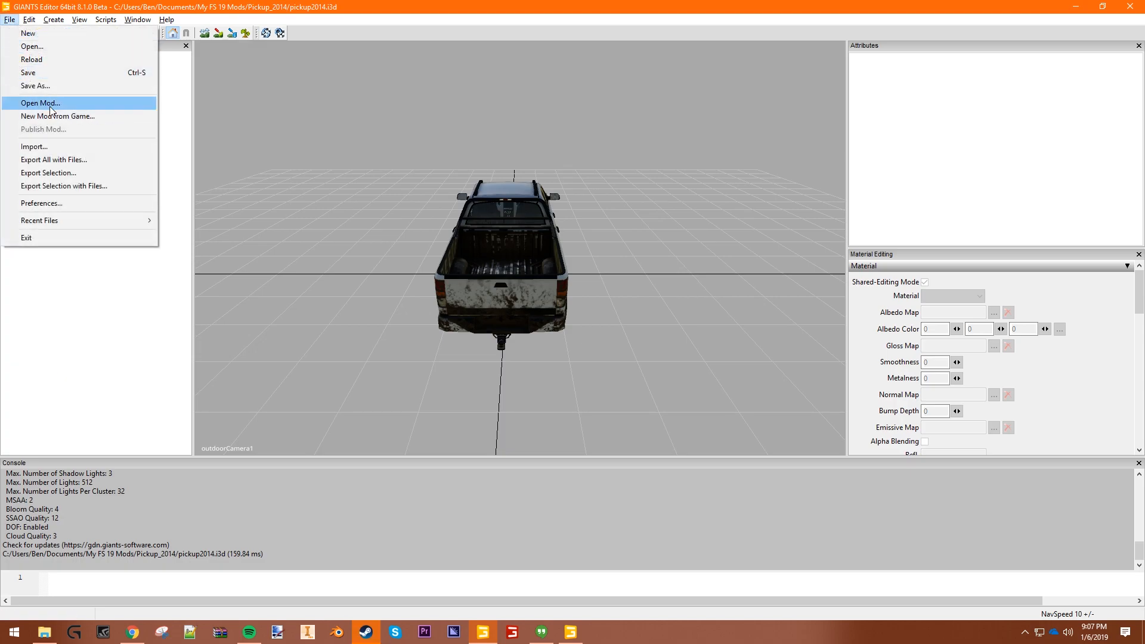
{"action": "left_click", "coordinate": [55, 149]}
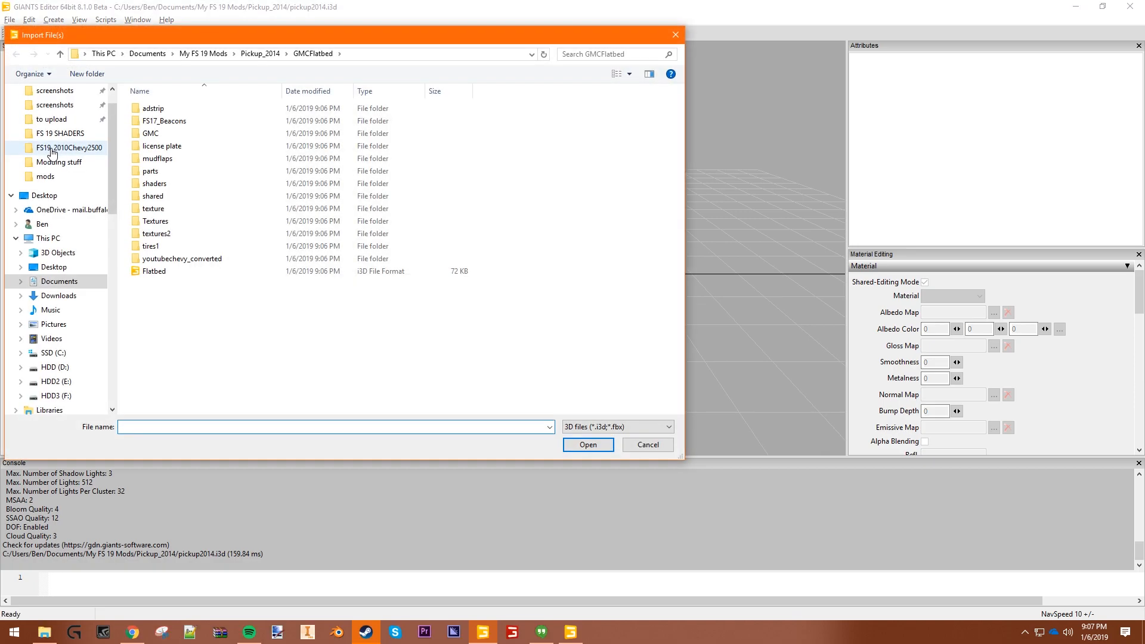
{"action": "left_click", "coordinate": [166, 276]}
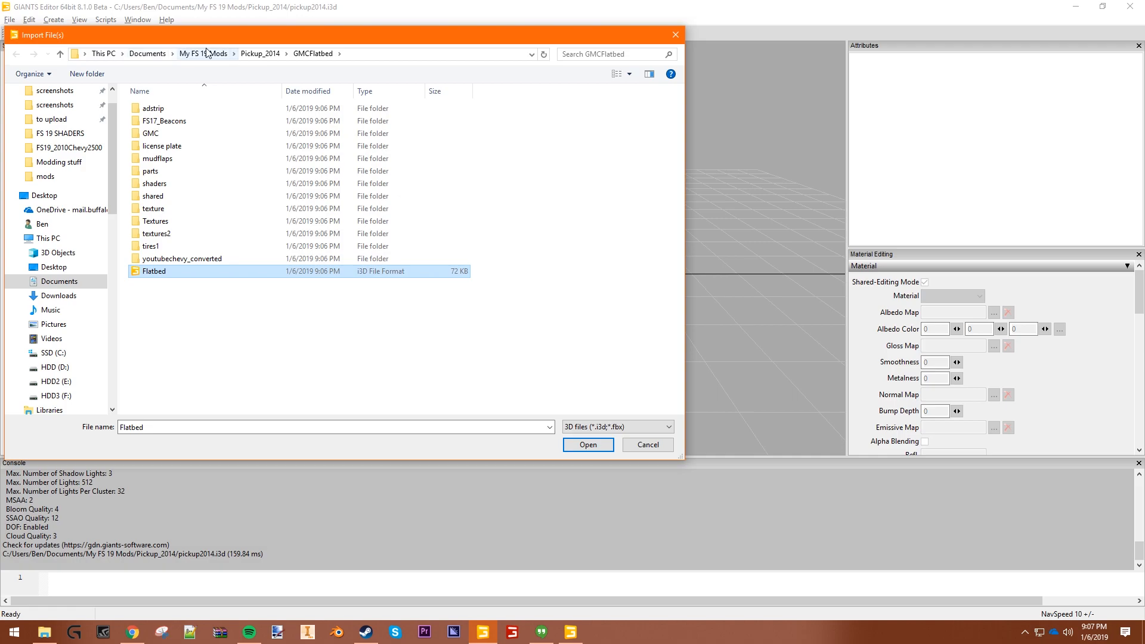
{"action": "left_click", "coordinate": [260, 55]}
{"action": "double_click", "coordinate": [164, 109]}
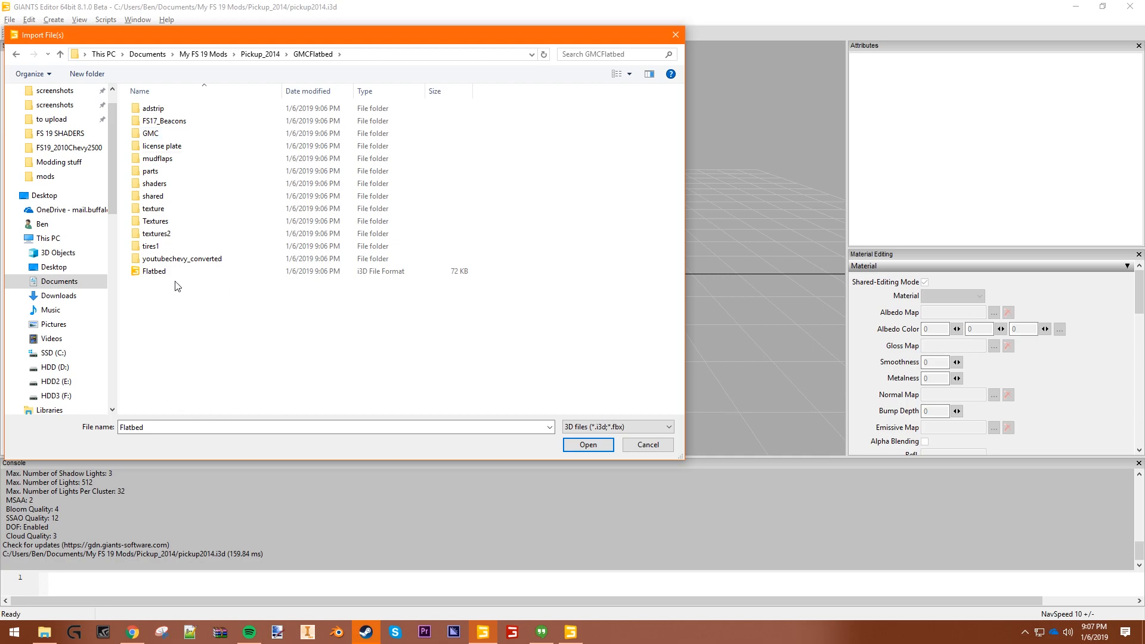
{"action": "left_click", "coordinate": [565, 445]}
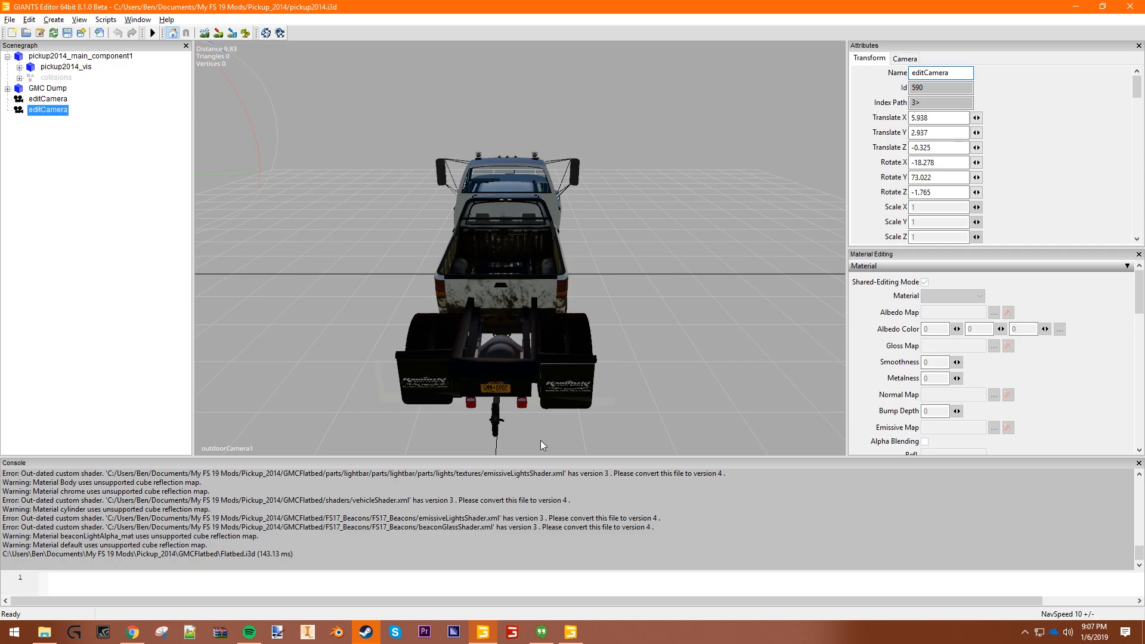
Review the import messages in the console and look at the overlapping trucks from the side.
{"action": "scroll", "coordinate": [307, 532], "scroll_direction": "up", "scroll_amount": 5}
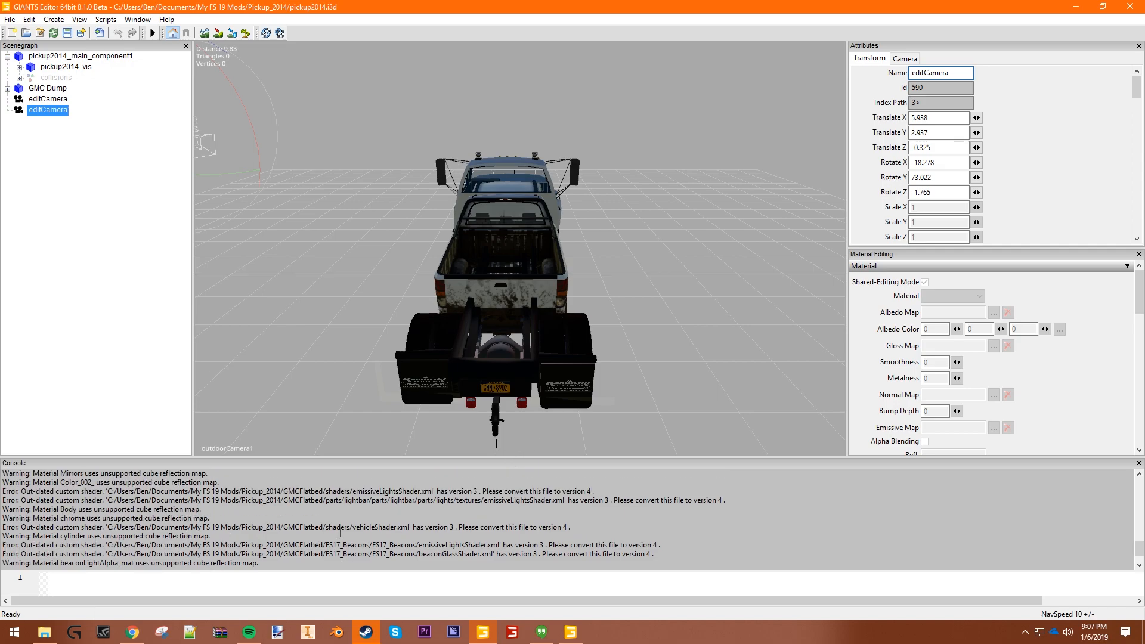
{"action": "left_click_drag", "start_coordinate": [170, 530], "coordinate": [345, 533]}
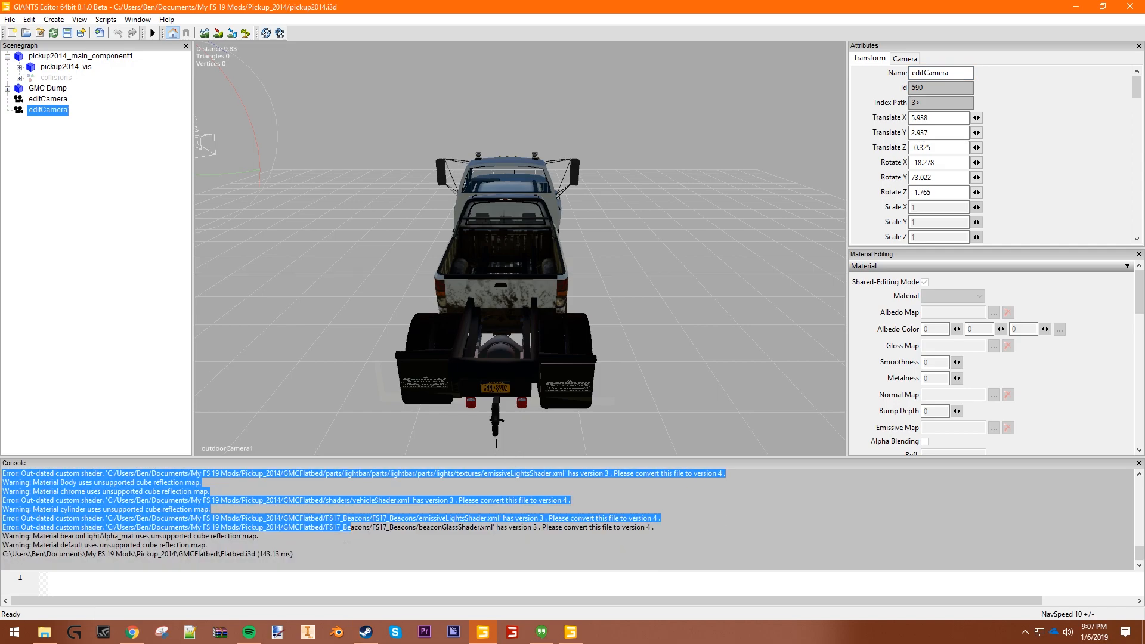
{"action": "left_click", "coordinate": [364, 556]}
{"action": "left_click_drag", "start_coordinate": [501, 393], "coordinate": [376, 302], "text": "alt"}
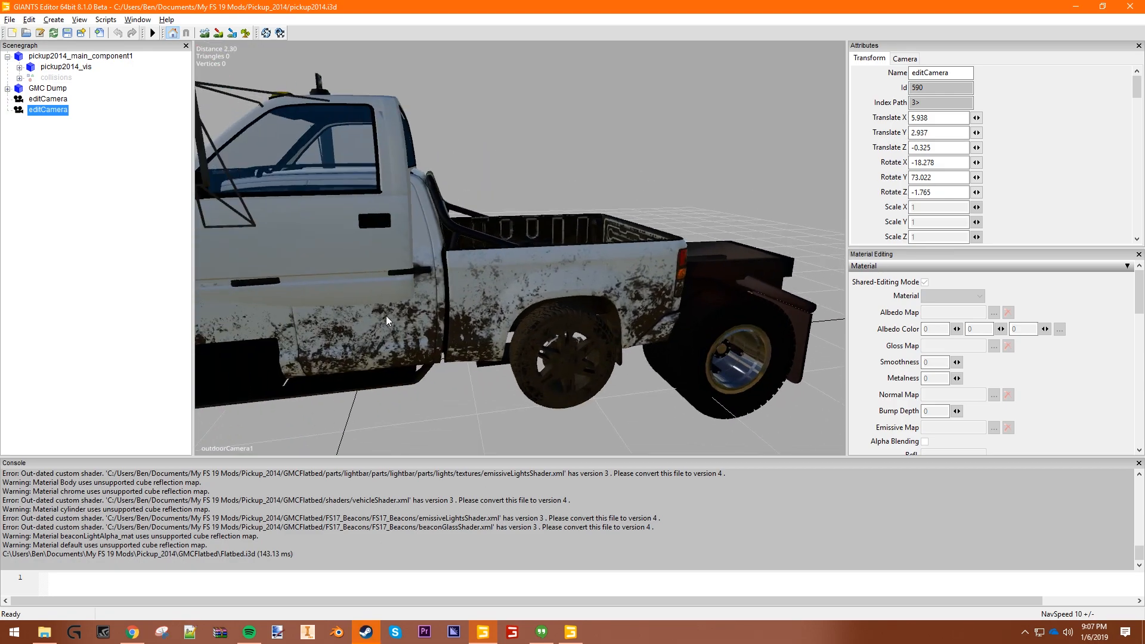
{"action": "scroll", "coordinate": [557, 335], "scroll_direction": "down", "scroll_amount": 3}
{"action": "scroll", "coordinate": [558, 335], "scroll_direction": "up", "scroll_amount": 3}
{"action": "scroll", "coordinate": [544, 347], "scroll_direction": "down", "scroll_amount": 3}
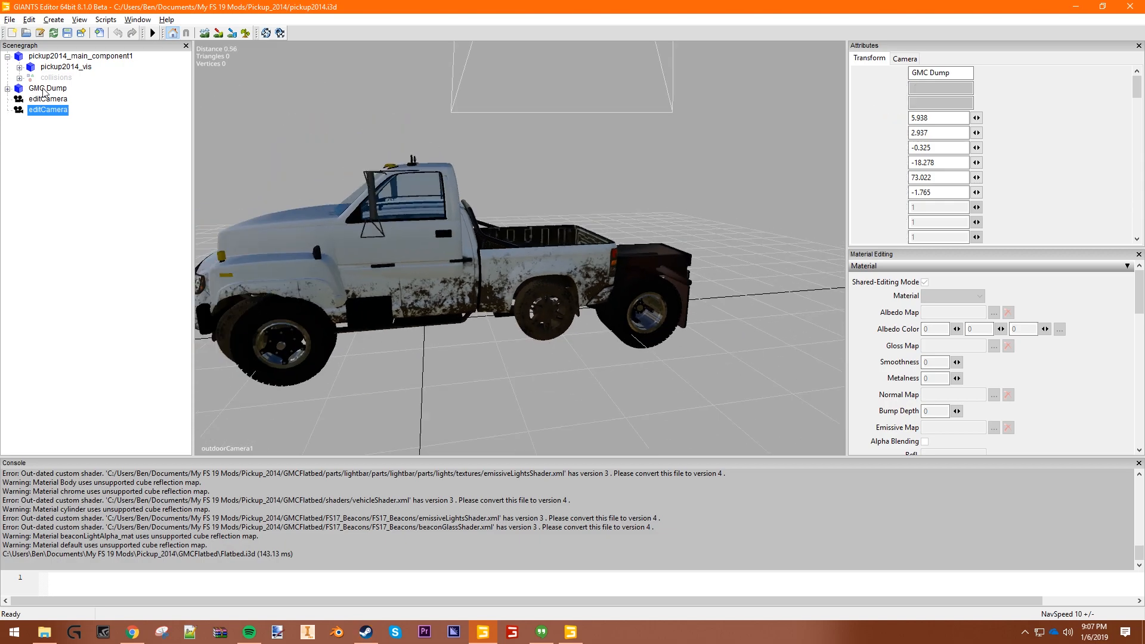
Expand the GMC Dump node and inspect its child nodes, selecting fliegl_vis.
{"action": "left_click", "coordinate": [47, 88]}
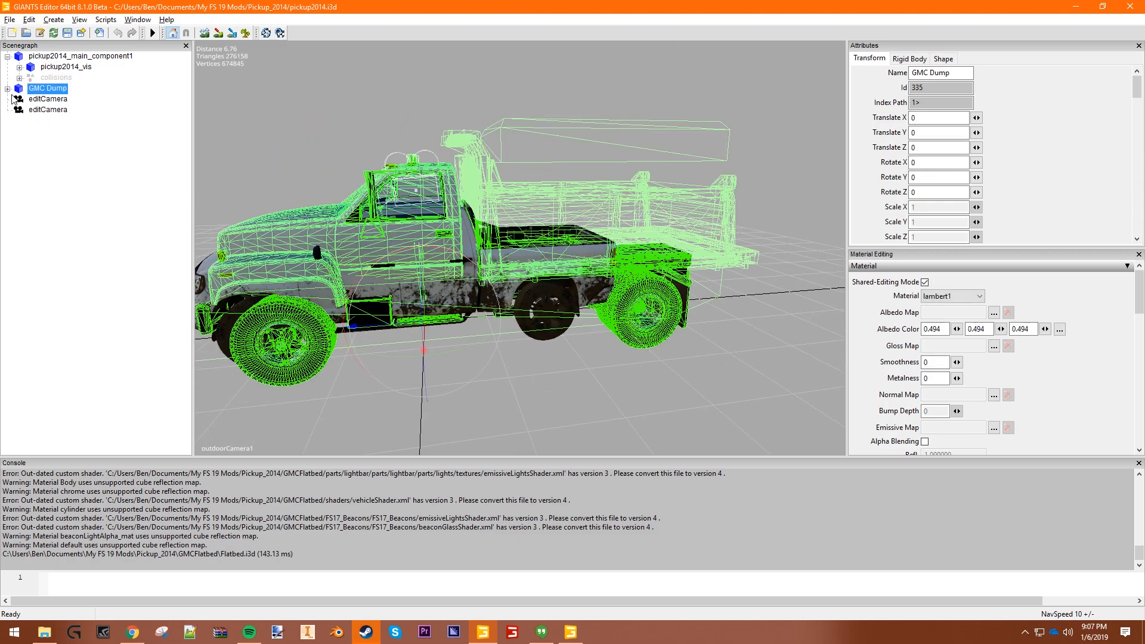
{"action": "left_click", "coordinate": [8, 88]}
{"action": "scroll", "coordinate": [105, 379], "scroll_direction": "down", "scroll_amount": 5}
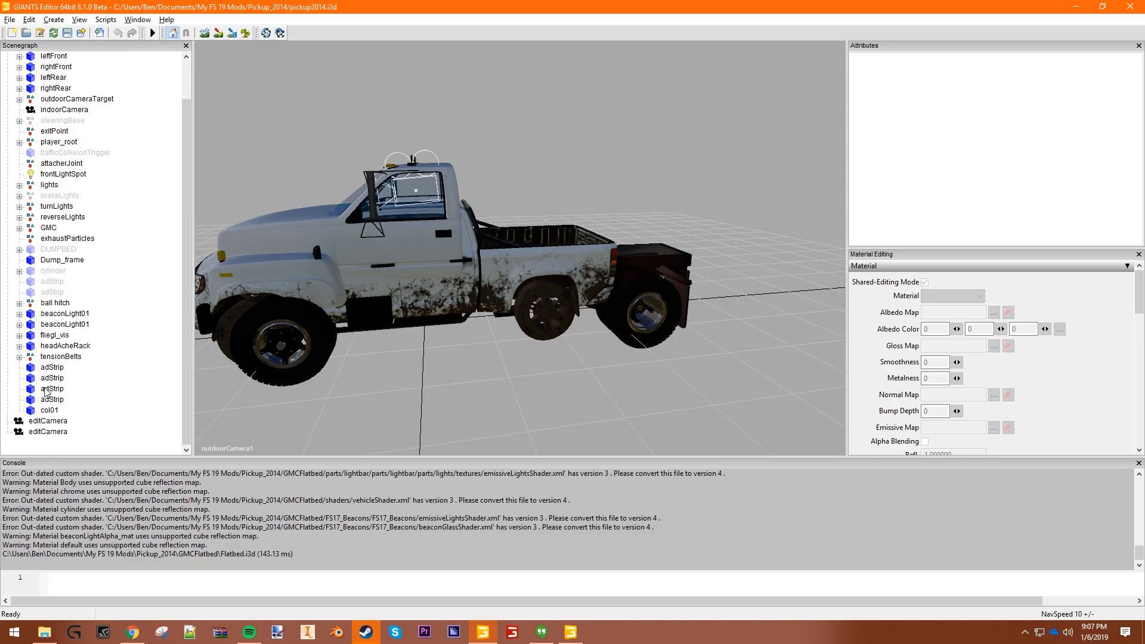
{"action": "left_click", "coordinate": [53, 313]}
{"action": "left_click", "coordinate": [53, 335]}
{"action": "left_click", "coordinate": [52, 346]}
{"action": "left_click", "coordinate": [54, 335]}
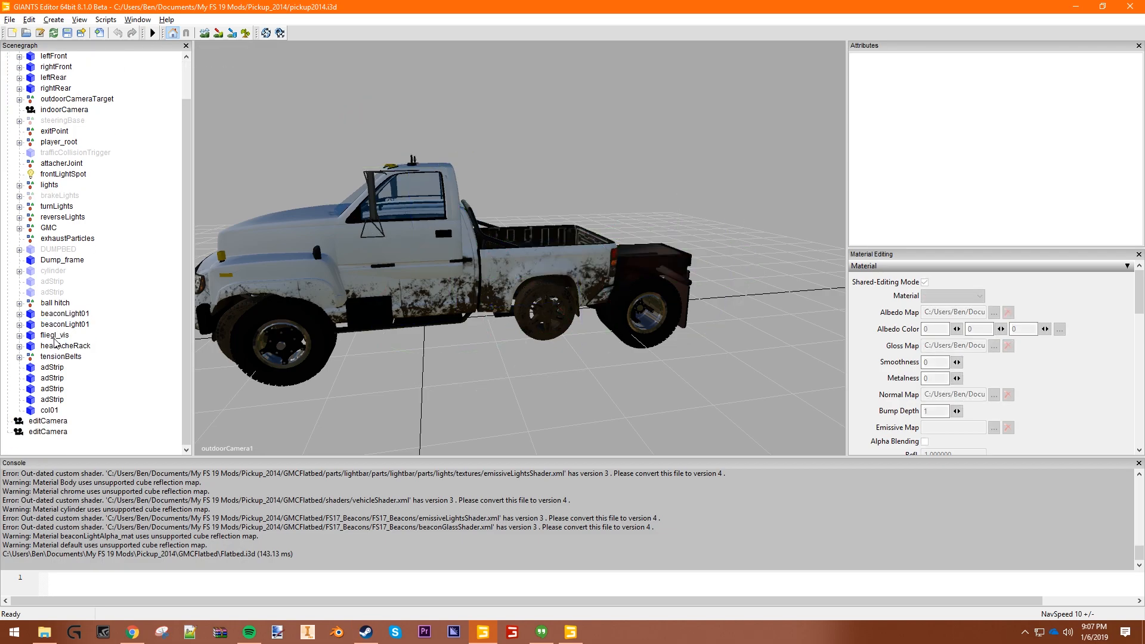
{"action": "left_click", "coordinate": [55, 335]}
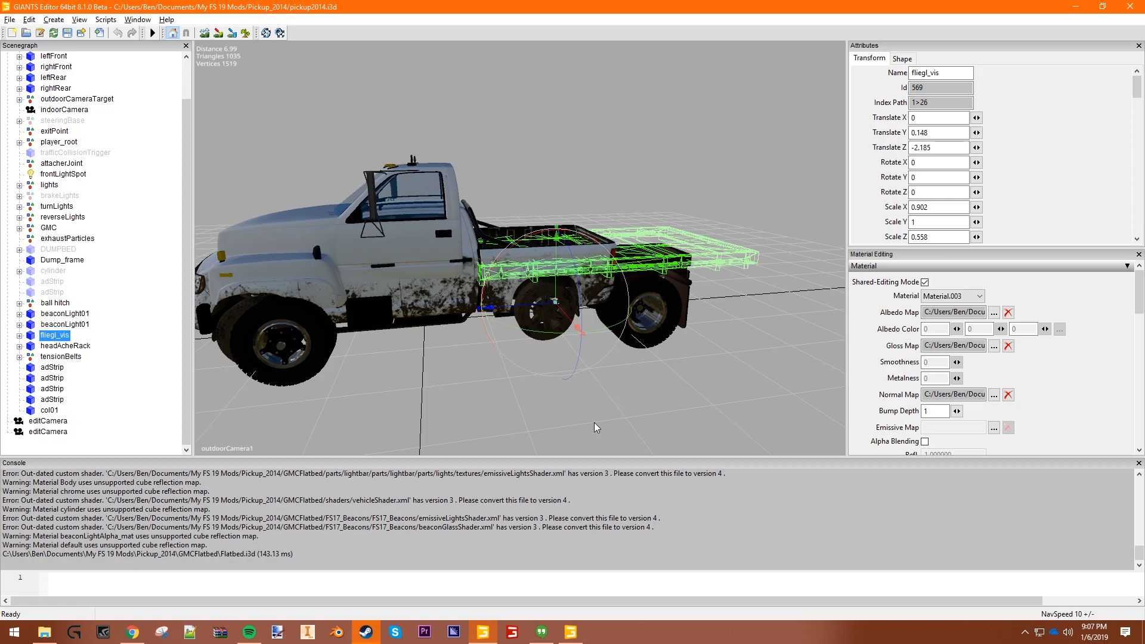
Check the earlier shader version errors in the console and view the imported truck from the front corner.
{"action": "left_click_drag", "start_coordinate": [588, 555], "coordinate": [455, 478]}
{"action": "left_click", "coordinate": [388, 499]}
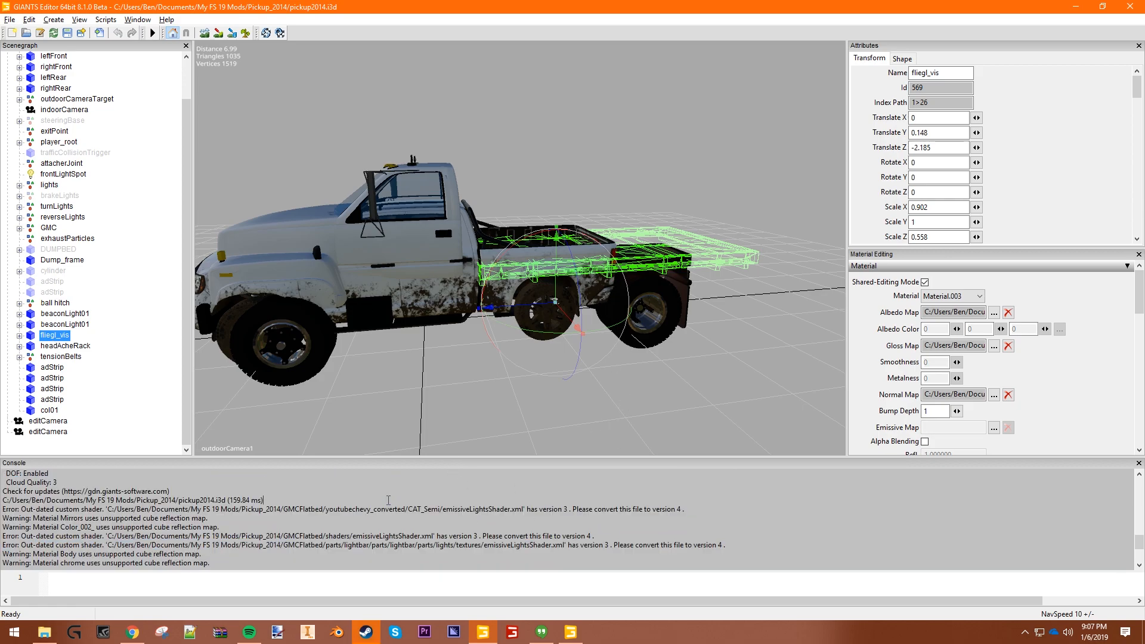
{"action": "left_click", "coordinate": [450, 408]}
{"action": "left_click_drag", "start_coordinate": [450, 409], "coordinate": [338, 323], "text": "alt"}
{"action": "scroll", "coordinate": [90, 339], "scroll_direction": "up", "scroll_amount": 2}
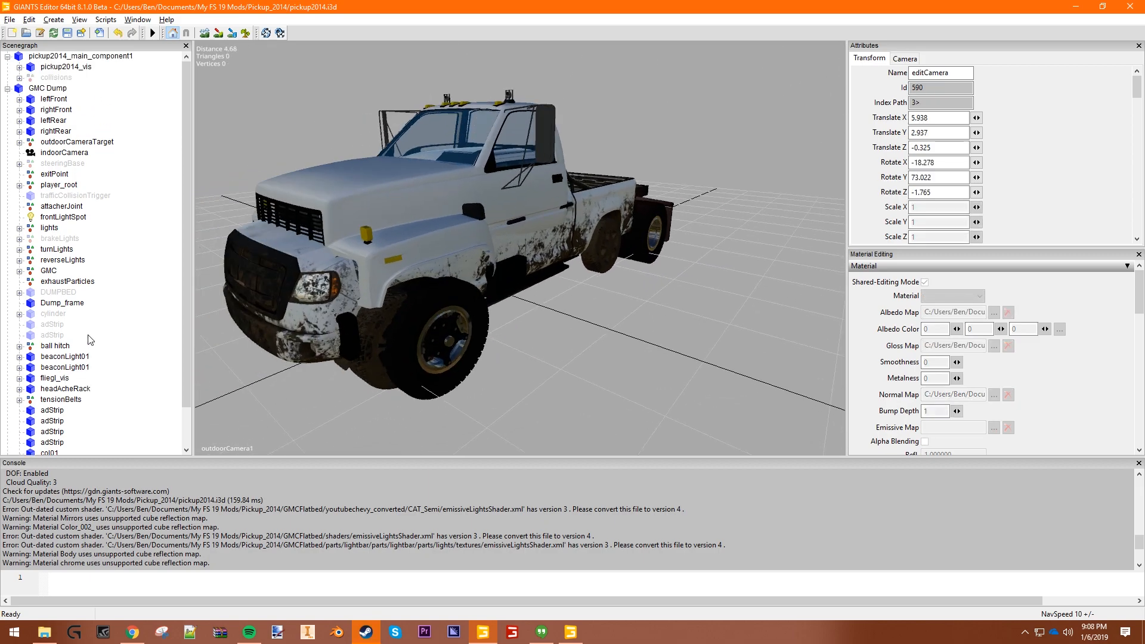
Compare the extents of the GMC Dump and pickup2014_main_component1 nodes by highlighting each in the scene.
{"action": "left_click", "coordinate": [52, 89]}
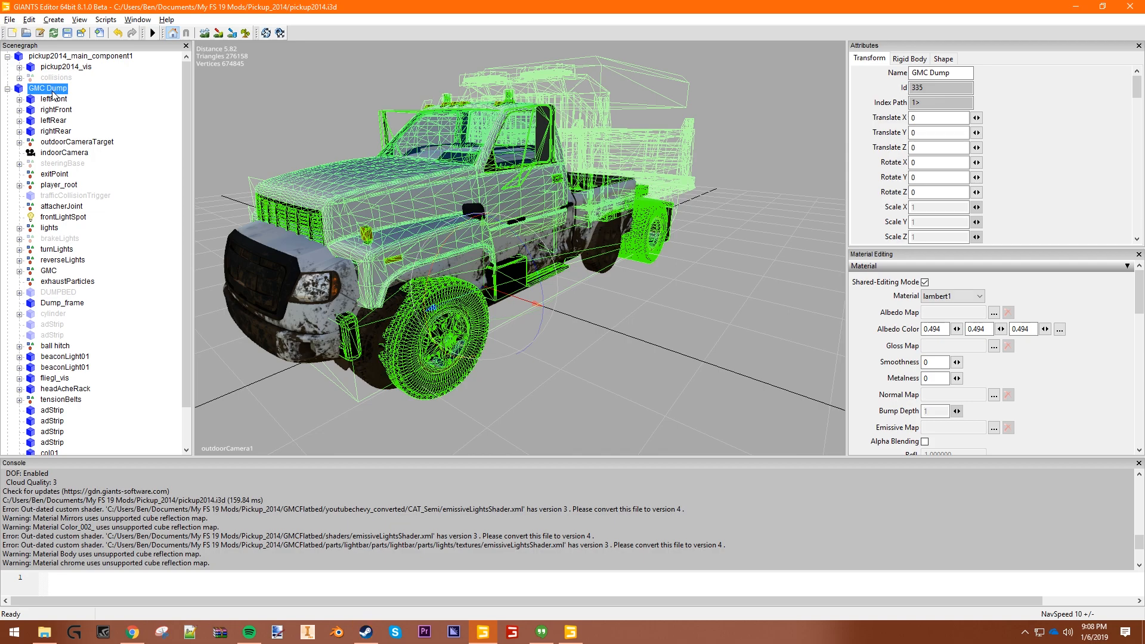
{"action": "left_click", "coordinate": [581, 430]}
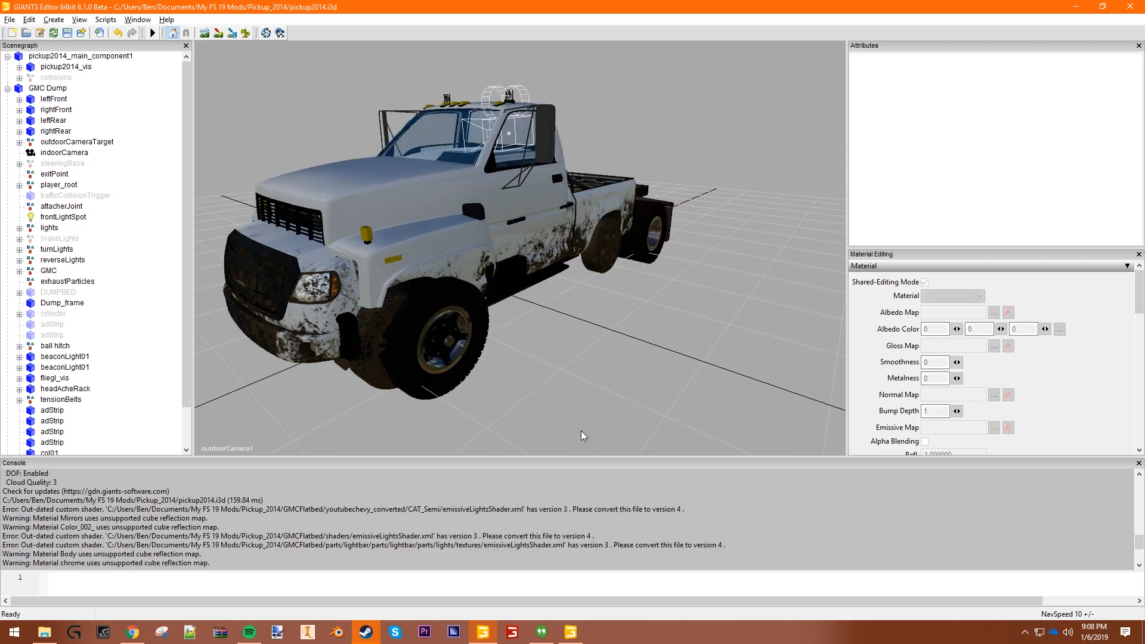
{"action": "left_click", "coordinate": [52, 87]}
{"action": "left_click", "coordinate": [67, 58]}
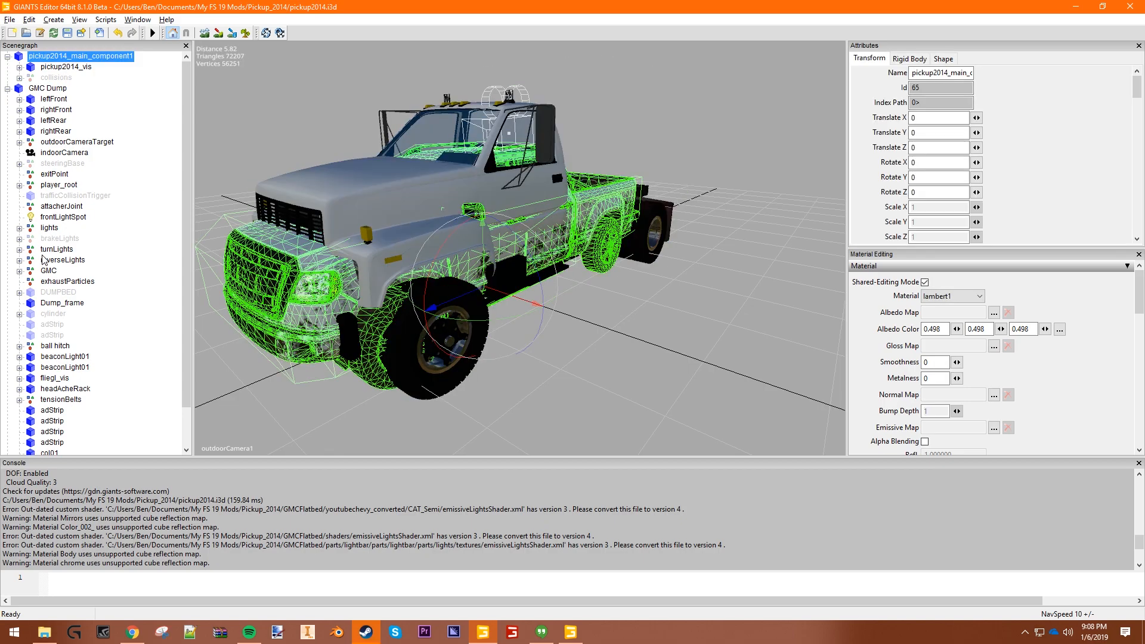
{"action": "left_click", "coordinate": [55, 88]}
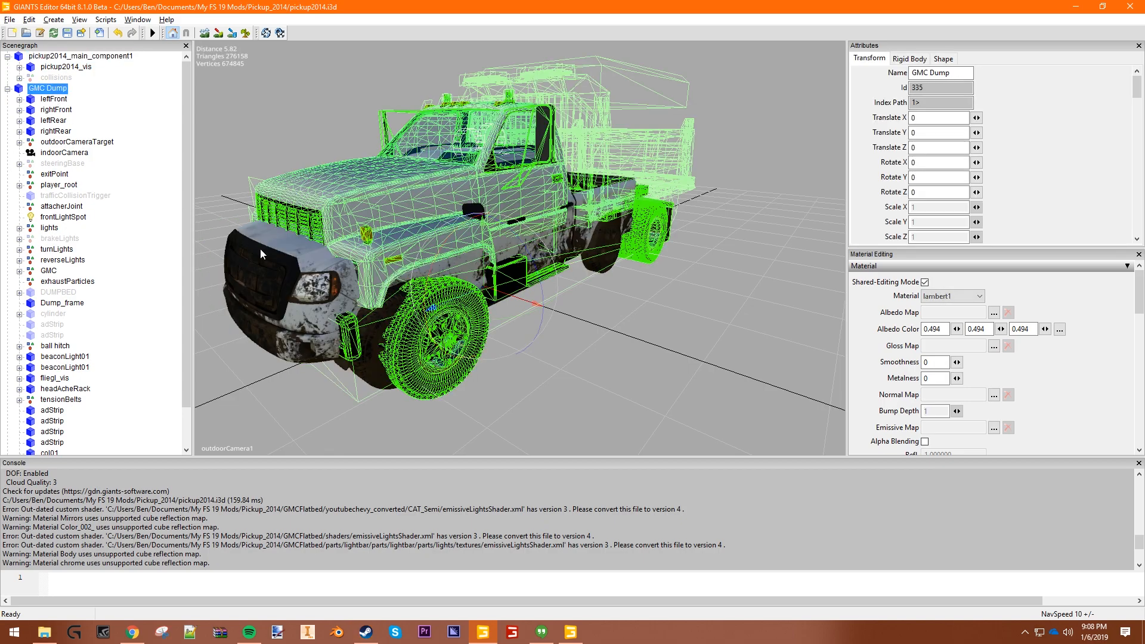
{"action": "left_click", "coordinate": [118, 350]}
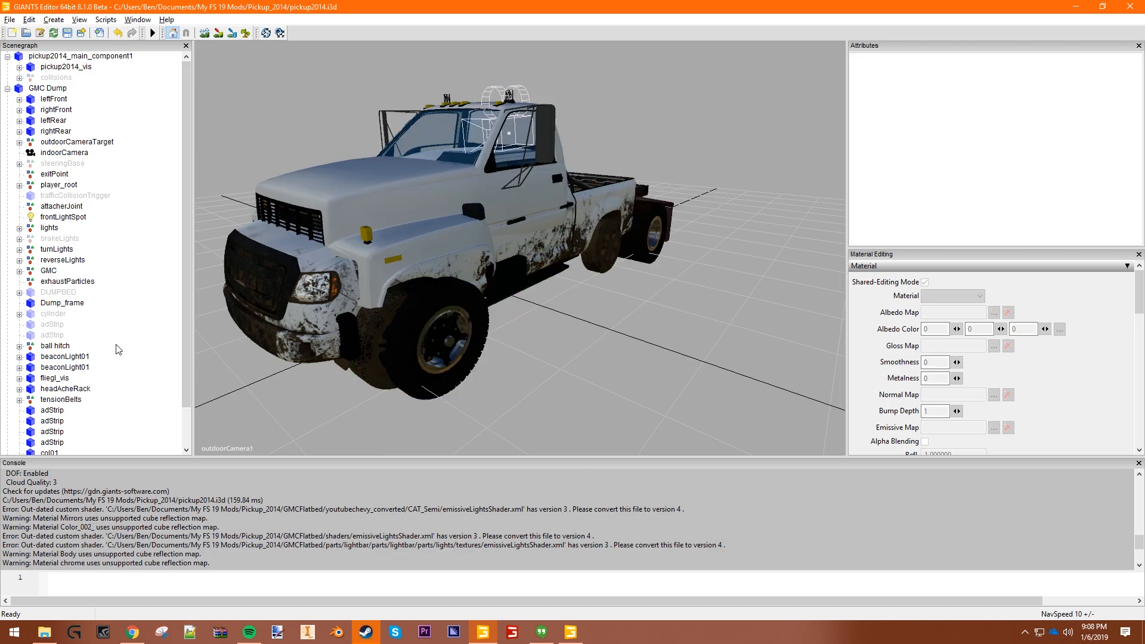
Create a transform group and move all GMC Dump child nodes, from leftFront to col01, into it.
{"action": "left_click", "coordinate": [57, 21]}
{"action": "left_click", "coordinate": [69, 34]}
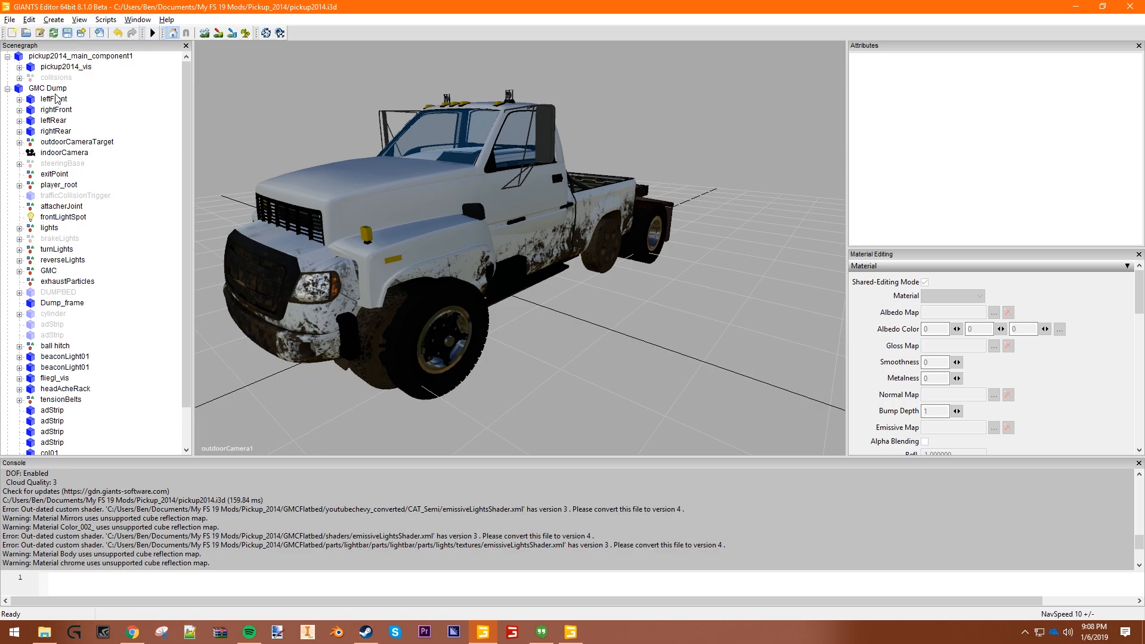
{"action": "left_click", "coordinate": [53, 100]}
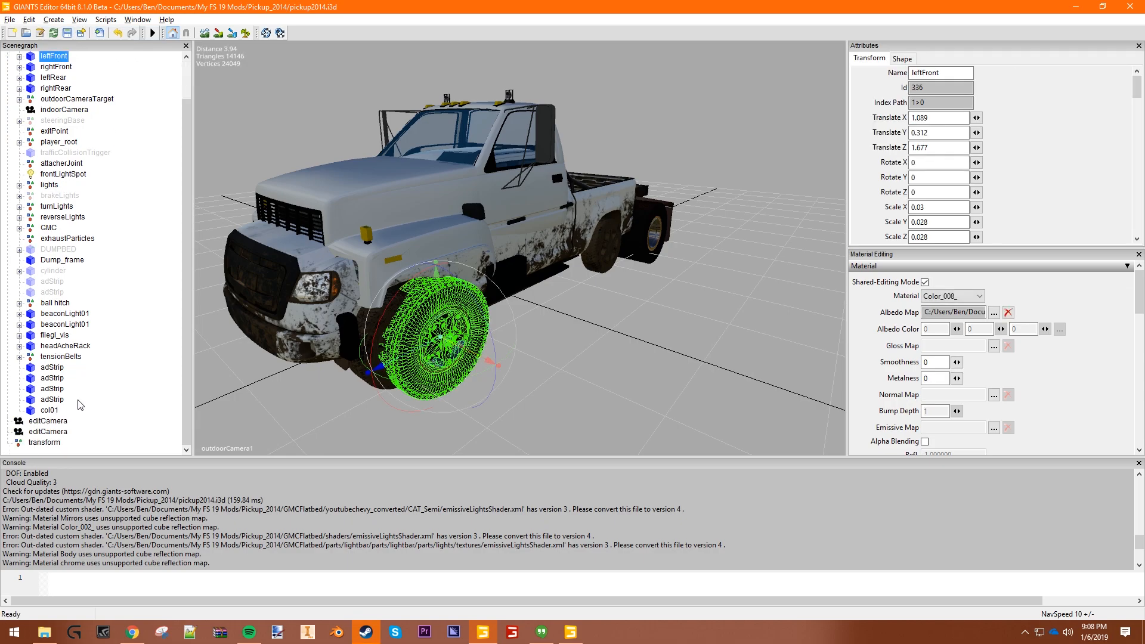
{"action": "left_click", "coordinate": [49, 411], "text": "shift"}
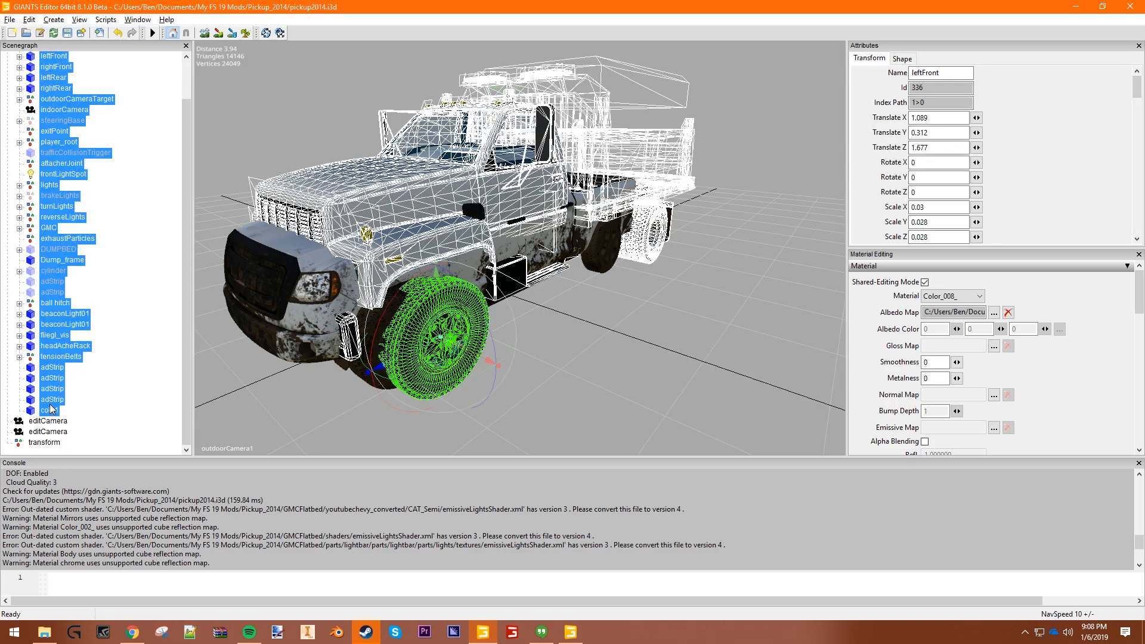
{"action": "key", "text": "Delete"}
{"action": "left_click", "coordinate": [45, 77]}
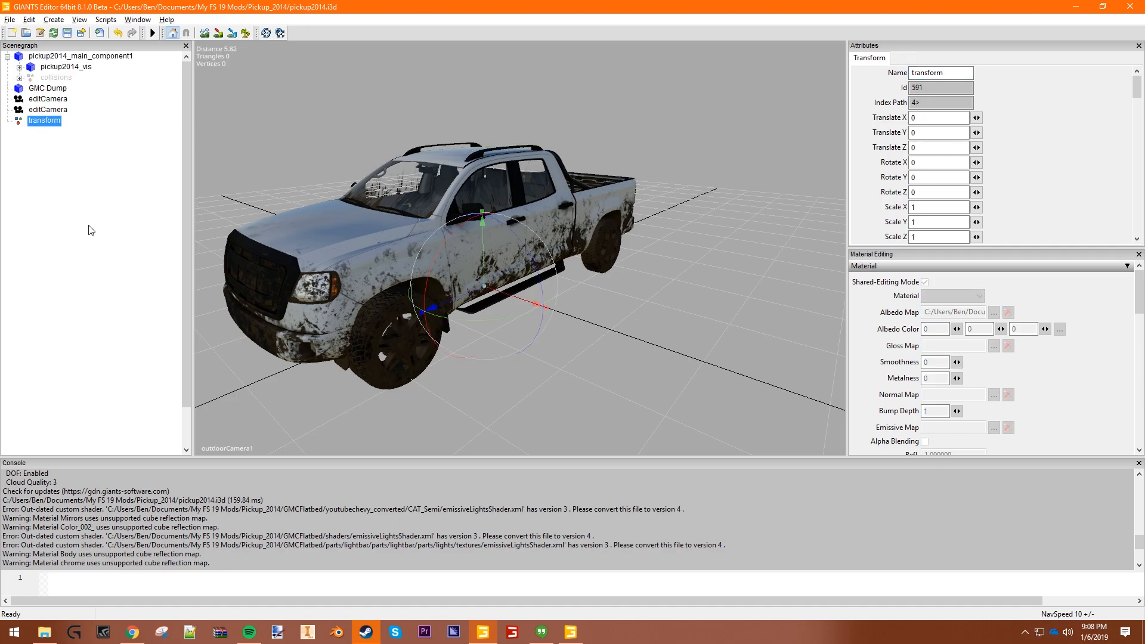
{"action": "key", "text": "ctrl+v"}
{"action": "scroll", "coordinate": [78, 232], "scroll_direction": "up", "scroll_amount": 2}
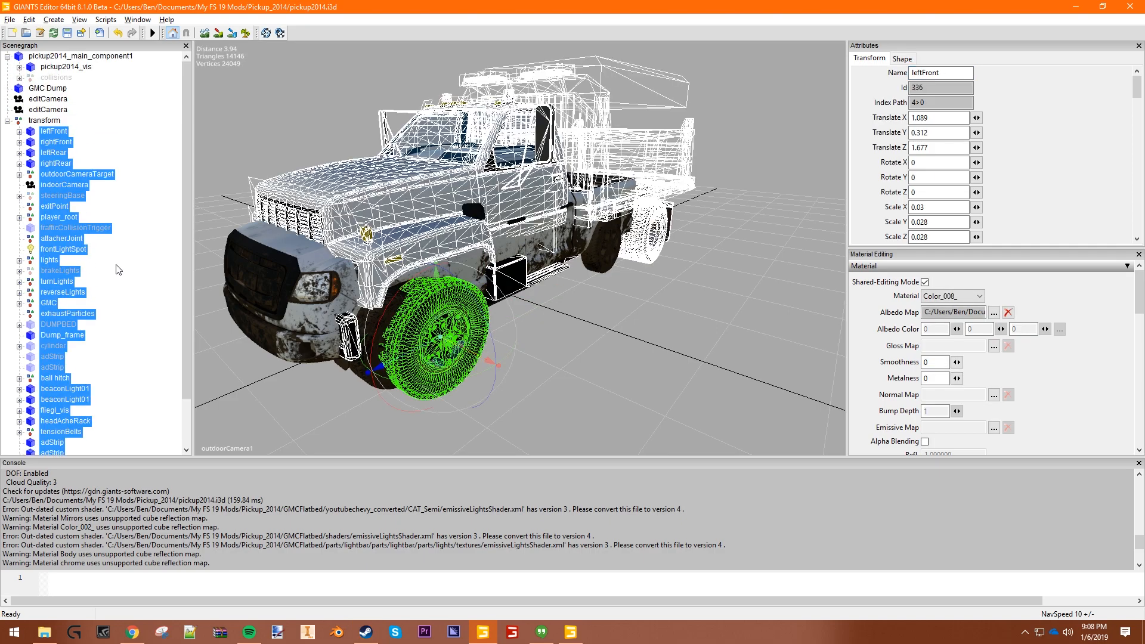
{"action": "left_click", "coordinate": [116, 266]}
Rename the new transform group as GMCFlatbed and collapse it.
{"action": "left_click", "coordinate": [51, 122]}
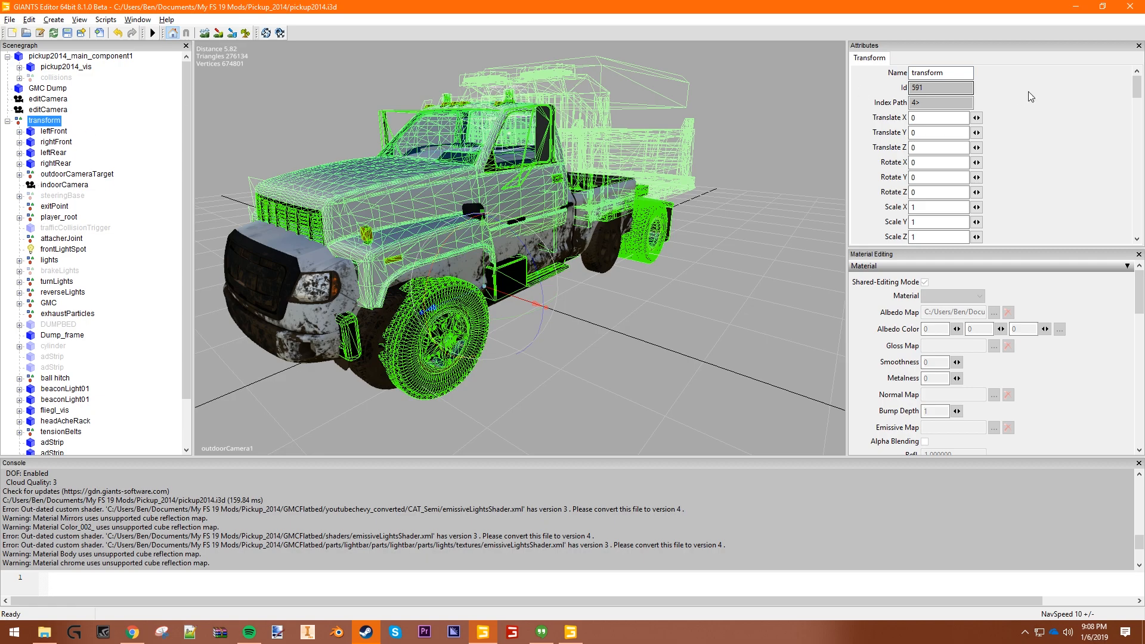
{"action": "left_click_drag", "start_coordinate": [962, 73], "coordinate": [353, 5]}
{"action": "type", "text": "GMCFlatbed"}
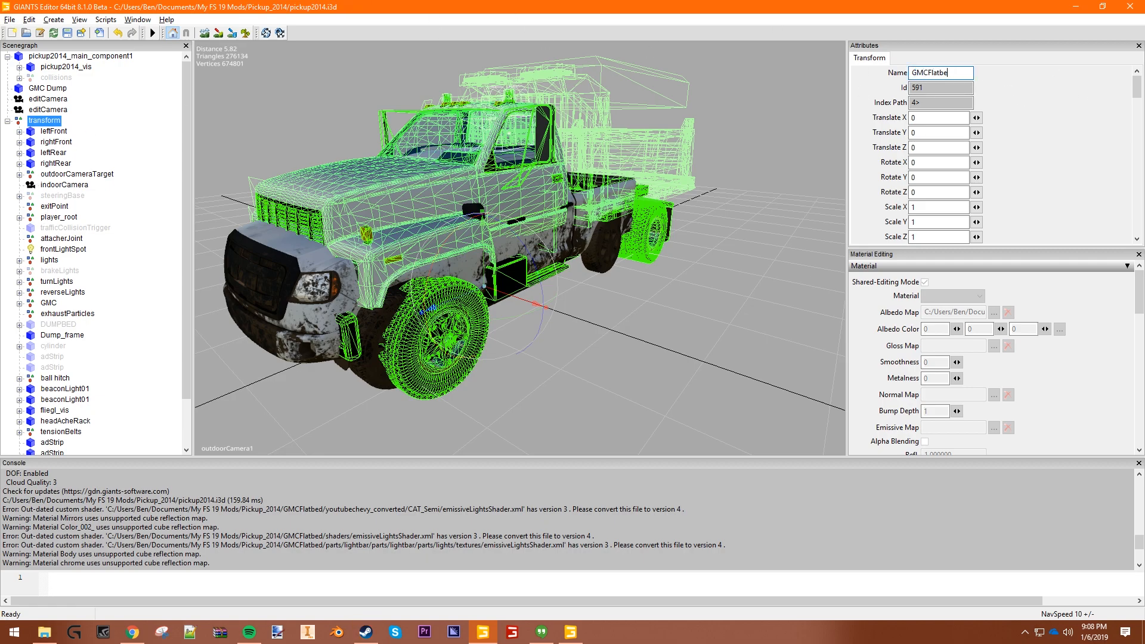
{"action": "key", "text": "Return"}
{"action": "left_click", "coordinate": [153, 171]}
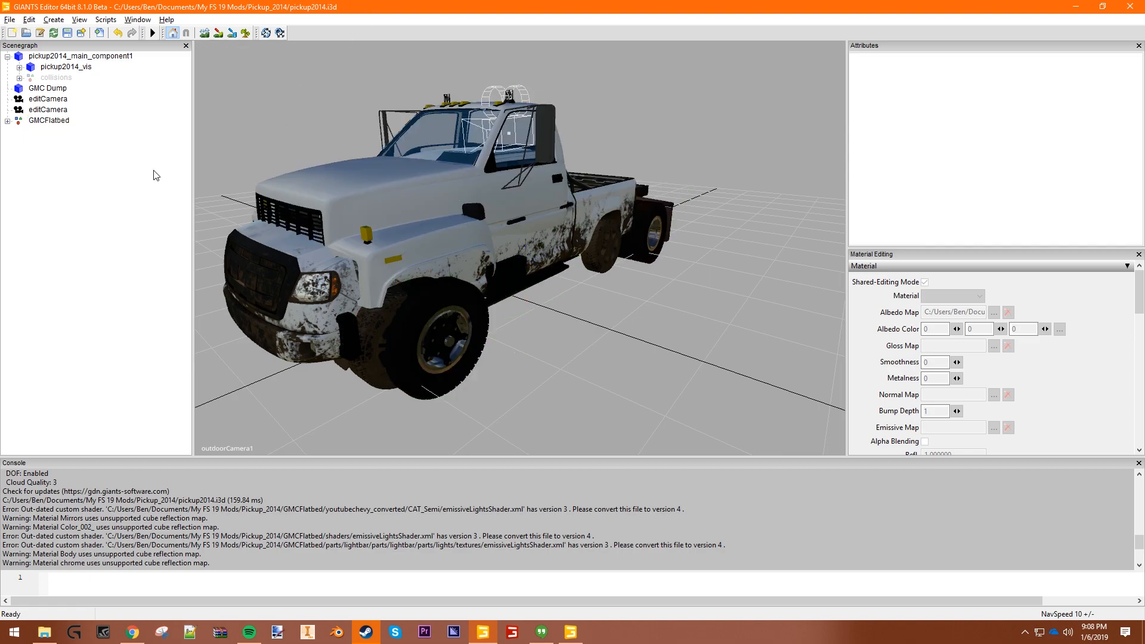
Move the GMCFlatbed group into pickup2014_main_component1.
{"action": "left_click", "coordinate": [49, 125]}
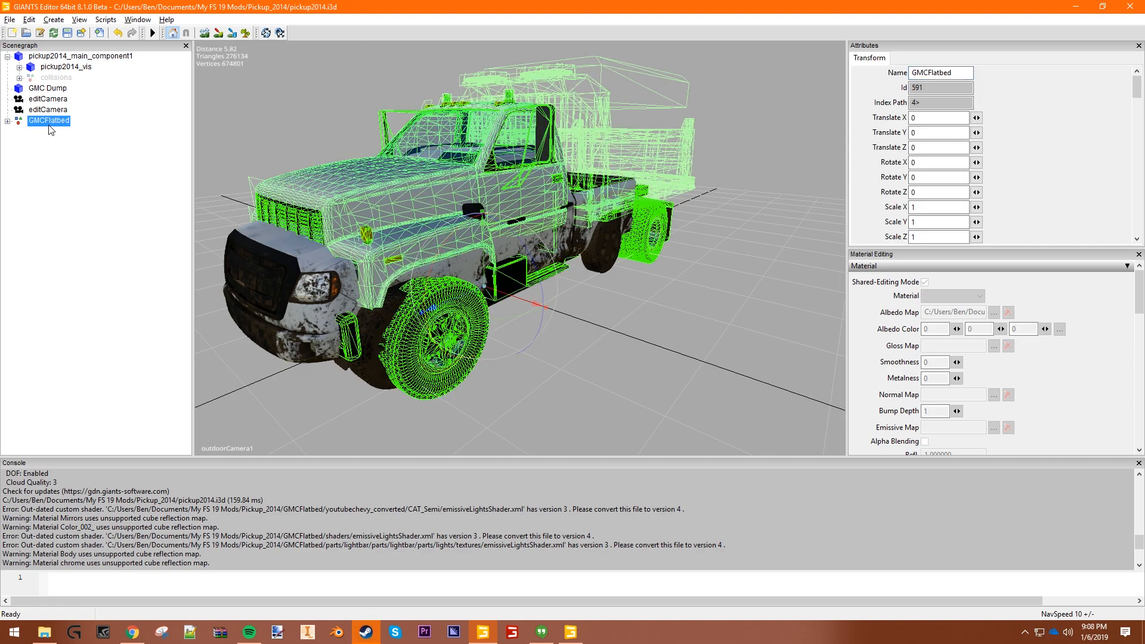
{"action": "key", "text": "Delete"}
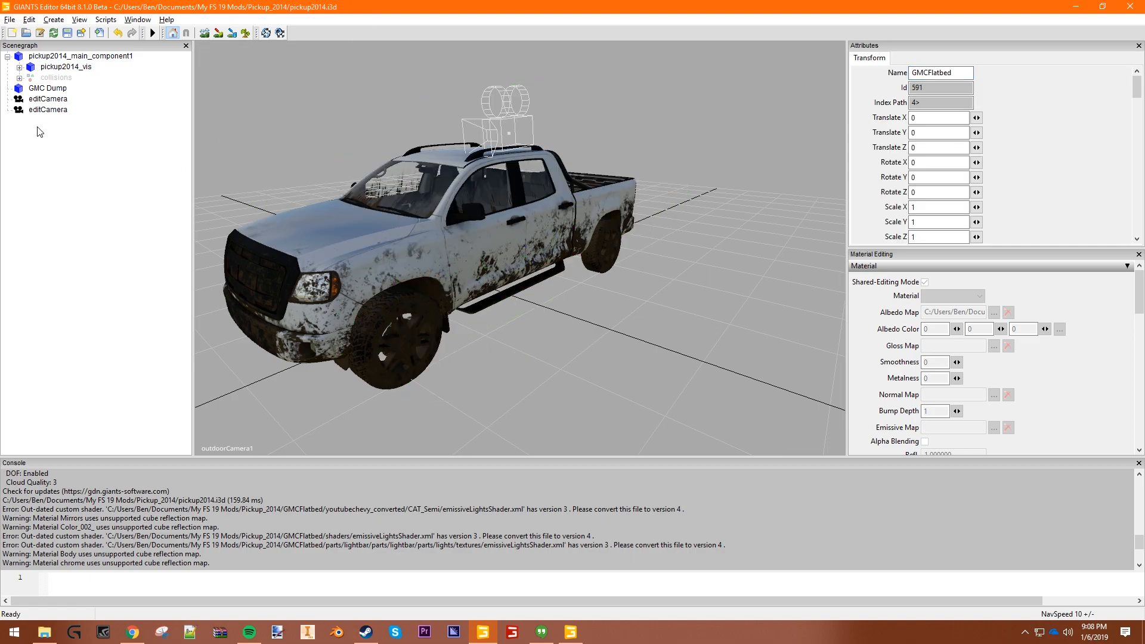
{"action": "left_click", "coordinate": [73, 55]}
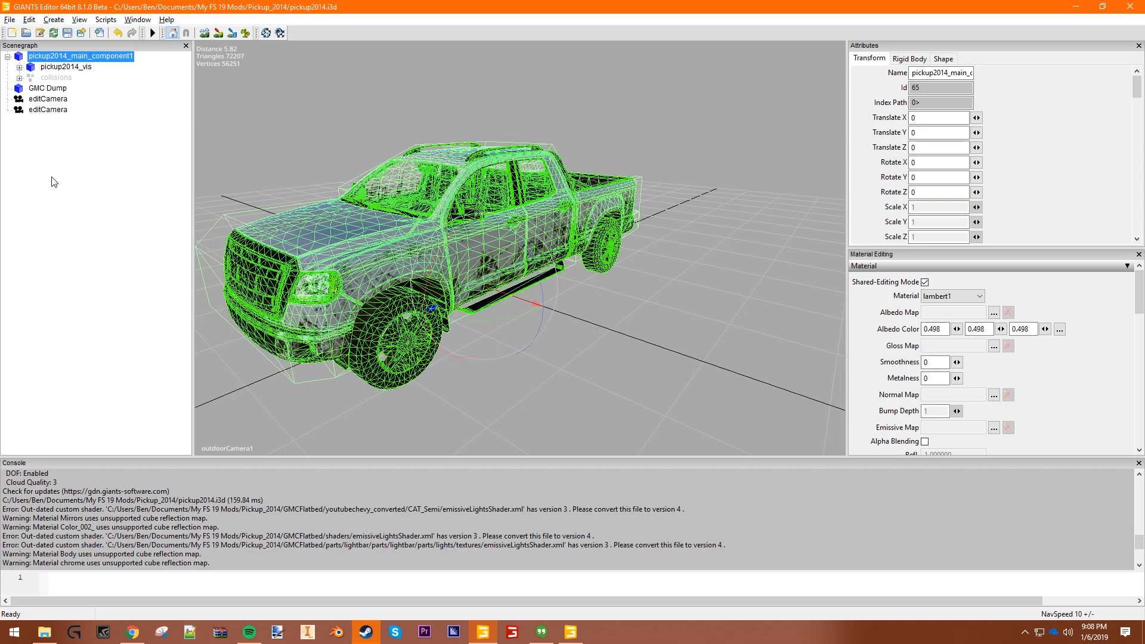
{"action": "left_click", "coordinate": [64, 220]}
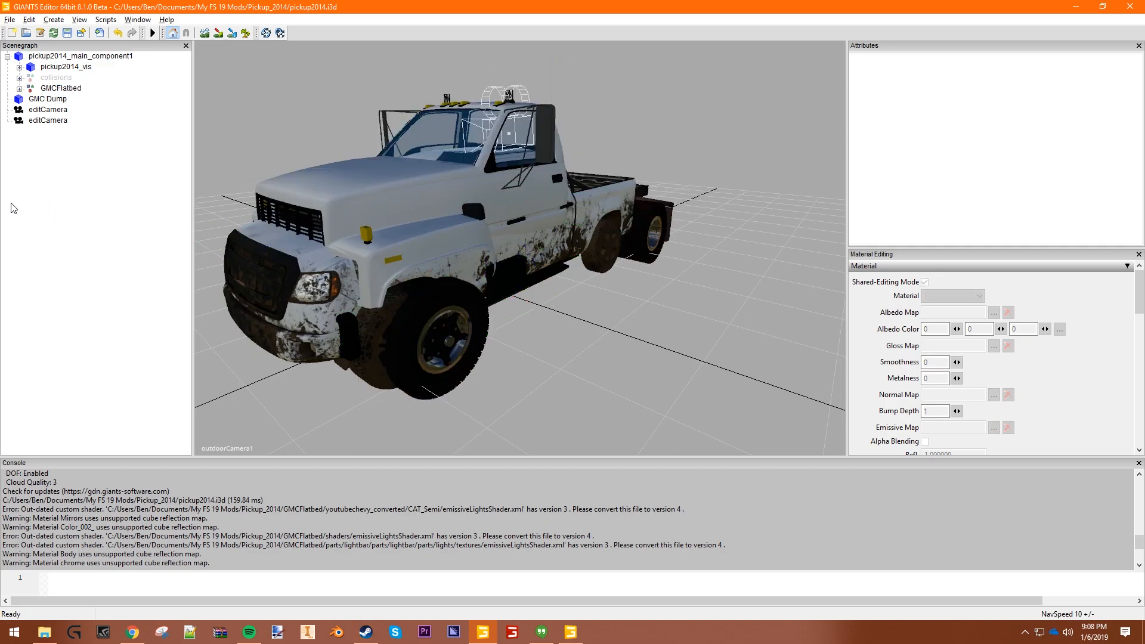
Rename the pickup2014_main_component1 node as GMC_Flatbed.
{"action": "left_click", "coordinate": [58, 78]}
{"action": "left_click", "coordinate": [67, 58]}
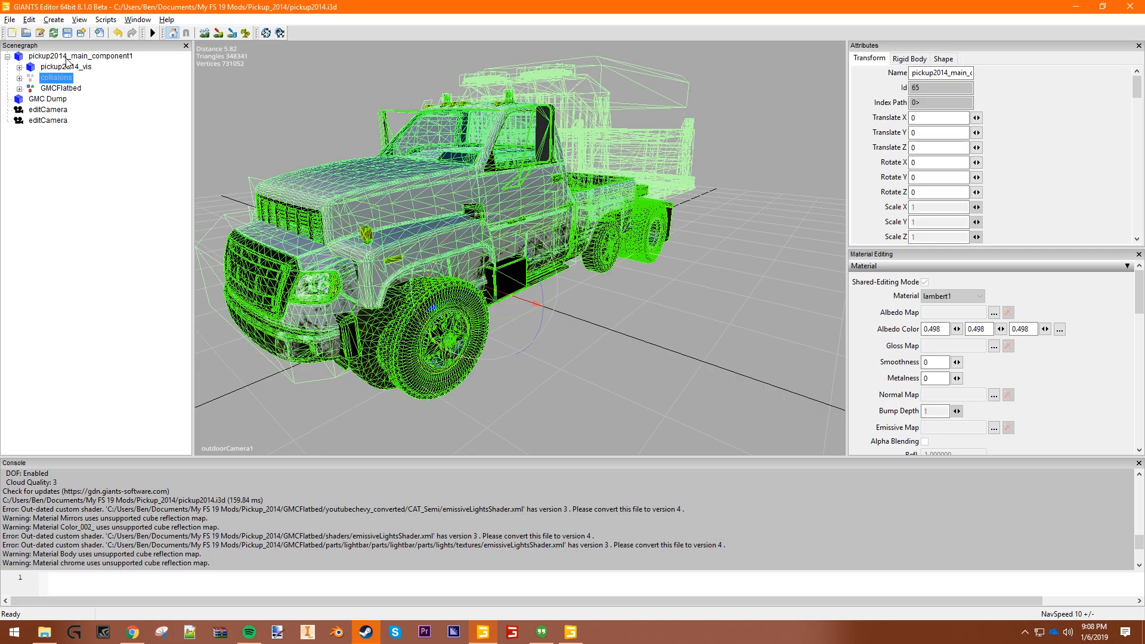
{"action": "double_click", "coordinate": [942, 72]}
{"action": "key", "text": "BackSpace"}
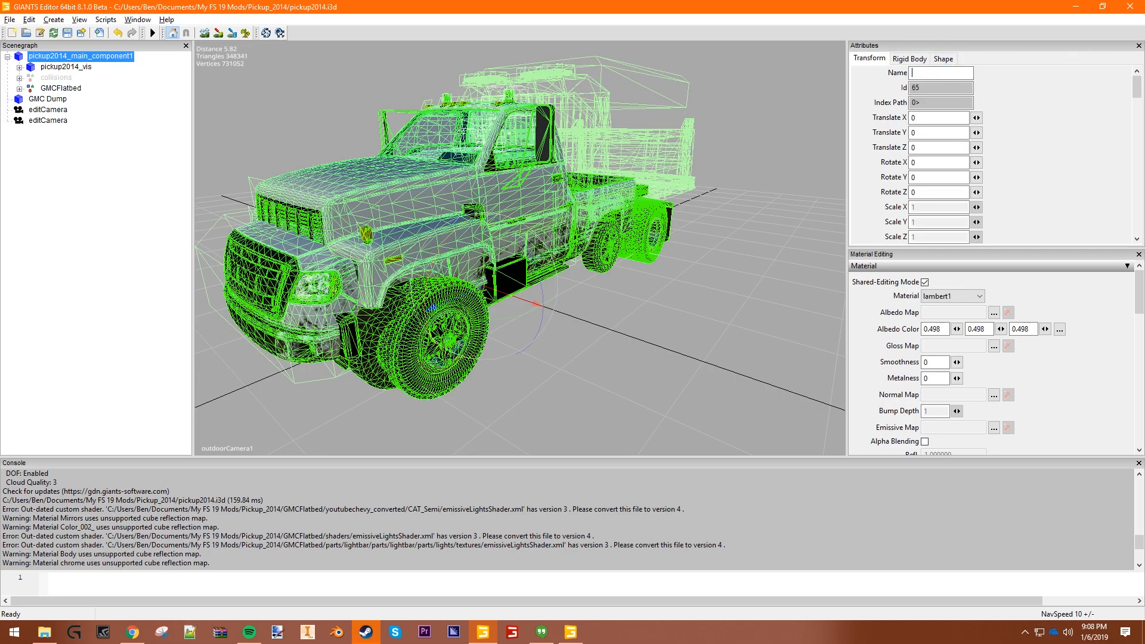
{"action": "type", "text": "GMC_"}
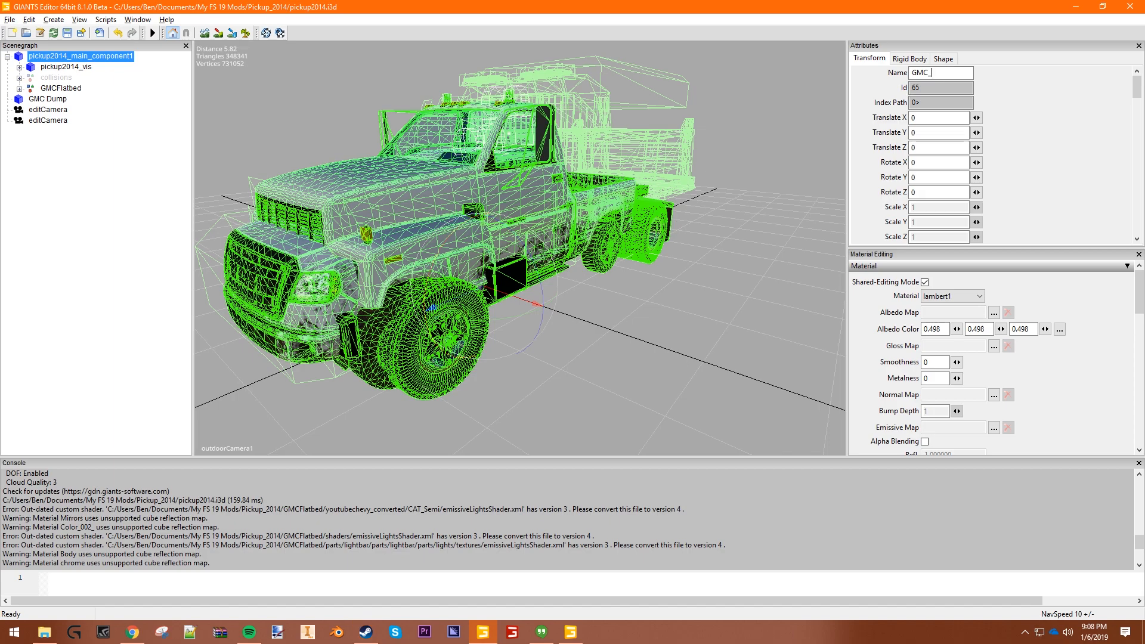
{"action": "type", "text": "Flatbed"}
{"action": "key", "text": "Return"}
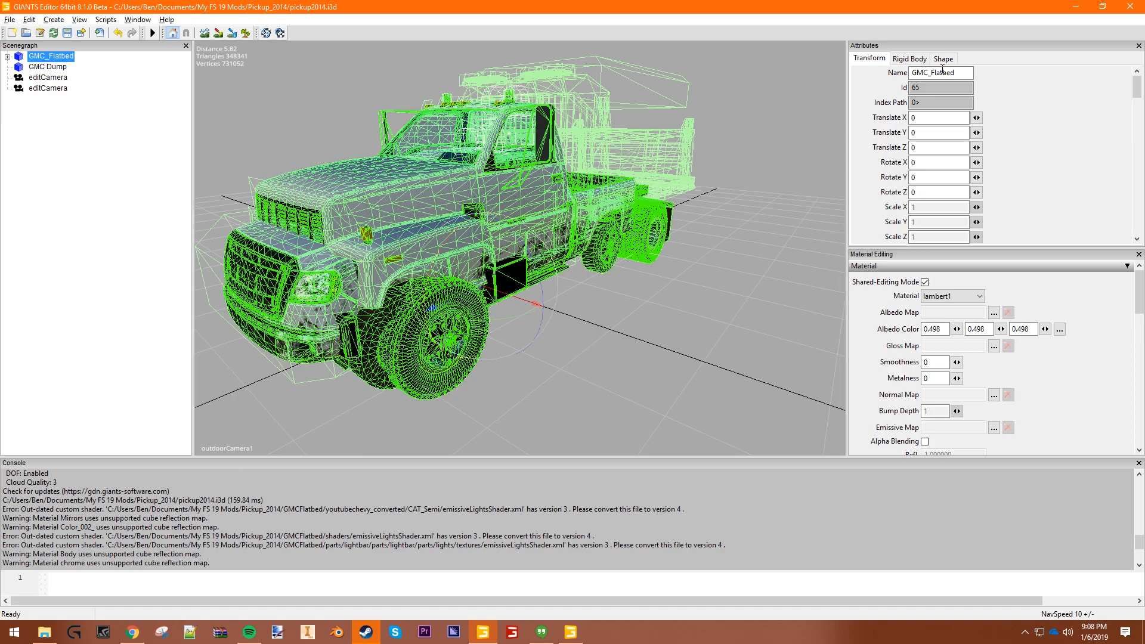
{"action": "left_click", "coordinate": [3, 120]}
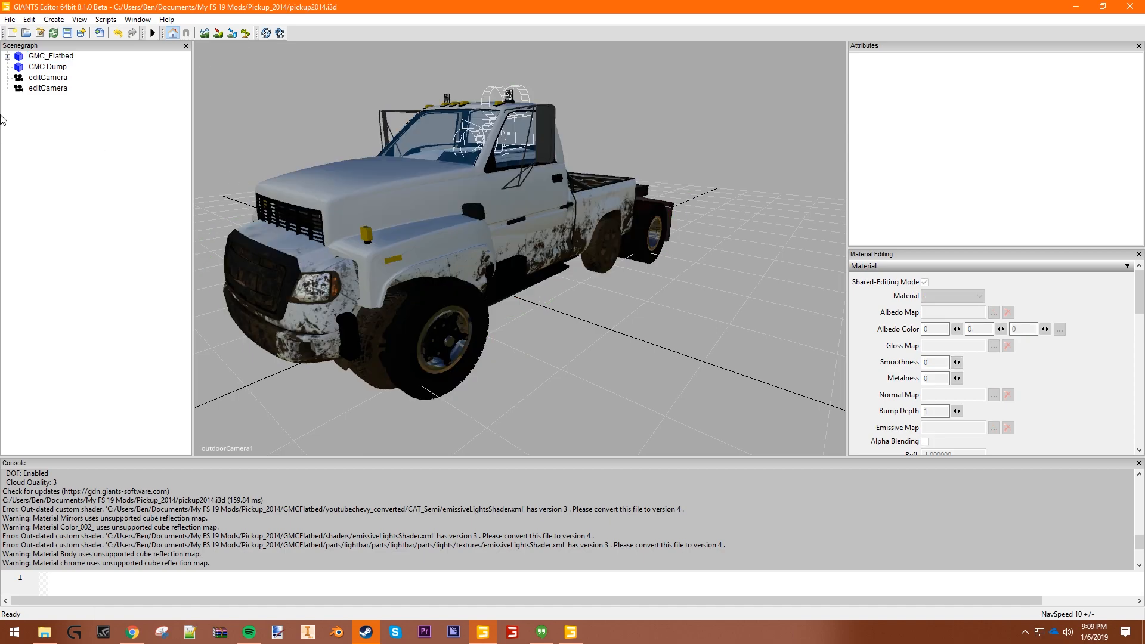
Shift the leftover GMC Dump node aside along X to check its geometry, and delete it from the scene.
{"action": "left_click", "coordinate": [33, 57]}
{"action": "left_click", "coordinate": [37, 67]}
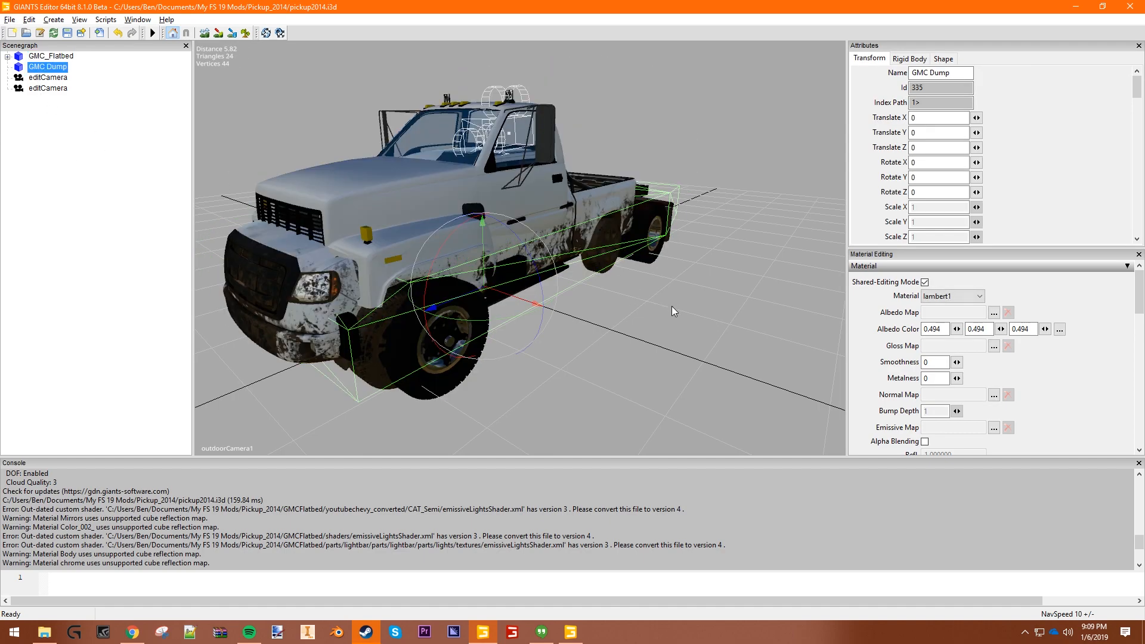
{"action": "left_click_drag", "start_coordinate": [523, 295], "coordinate": [600, 342]}
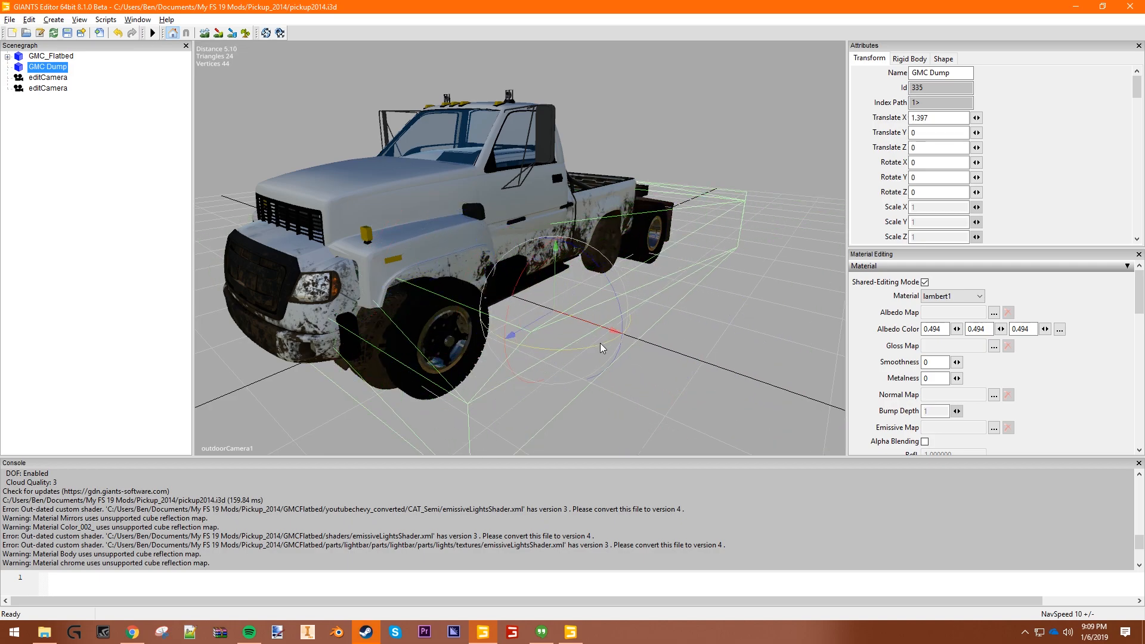
{"action": "key", "text": "Delete"}
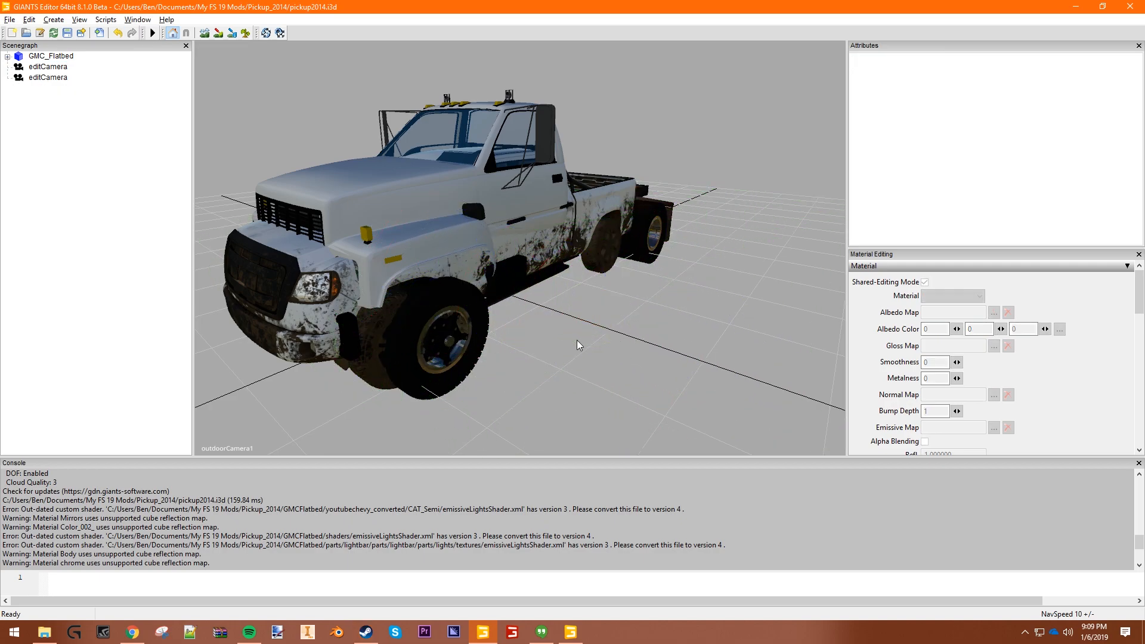
Expand GMC_Flatbed and examine the child nodes of pickup2014_vis, including lights and visuals, by highlighting them in the scene.
{"action": "left_click", "coordinate": [63, 57]}
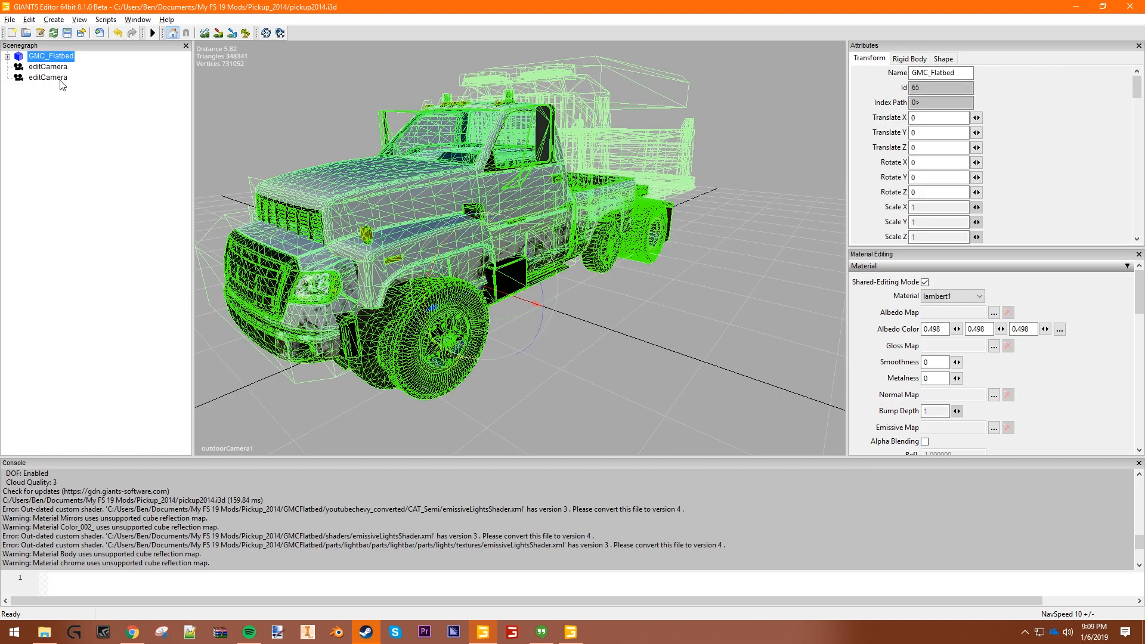
{"action": "left_click", "coordinate": [8, 57]}
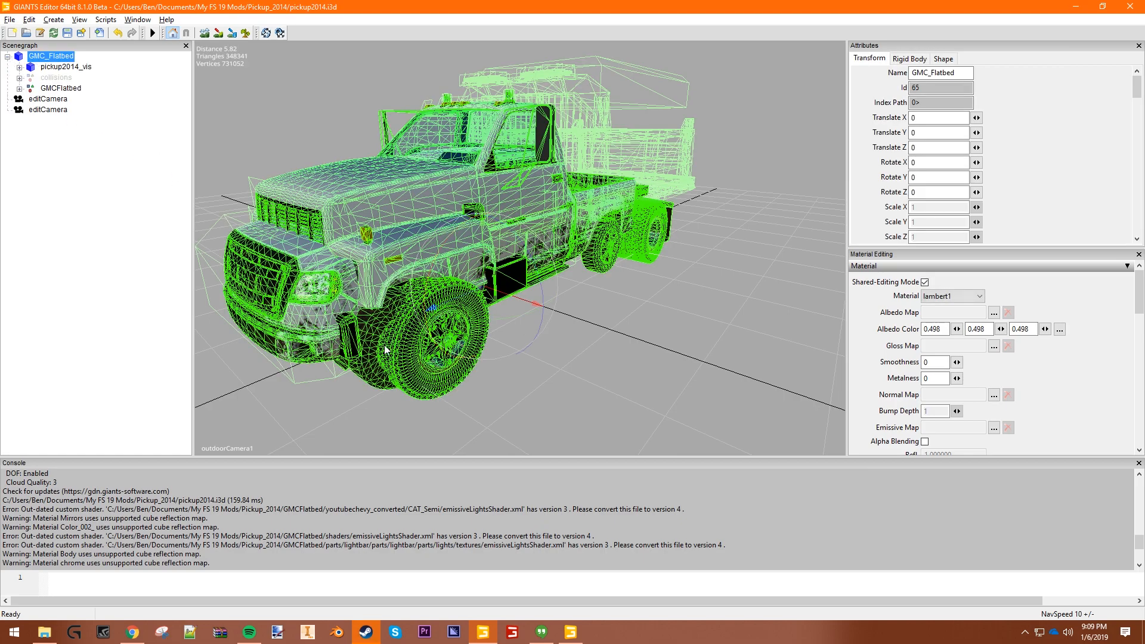
{"action": "left_click", "coordinate": [94, 279]}
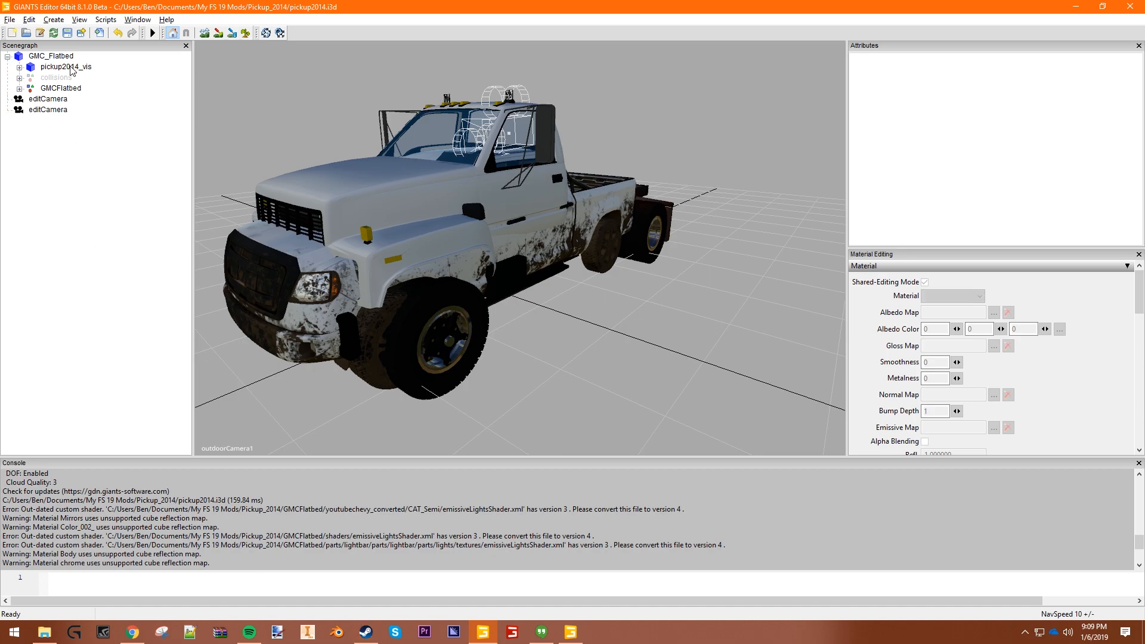
{"action": "left_click", "coordinate": [65, 67]}
{"action": "left_click", "coordinate": [19, 67]}
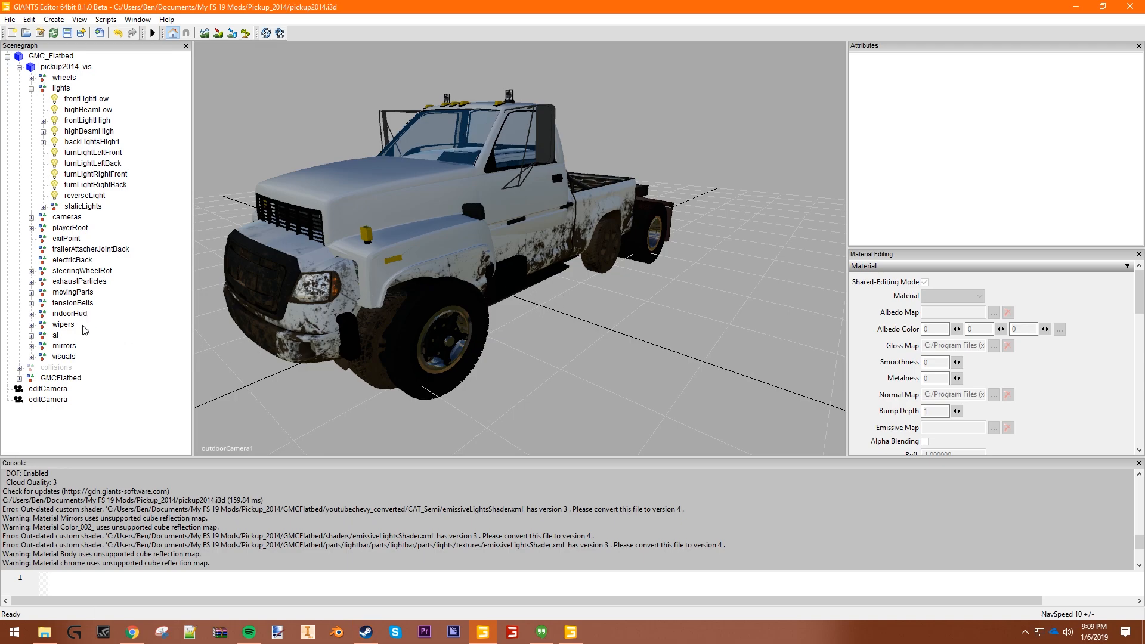
{"action": "left_click", "coordinate": [31, 89]}
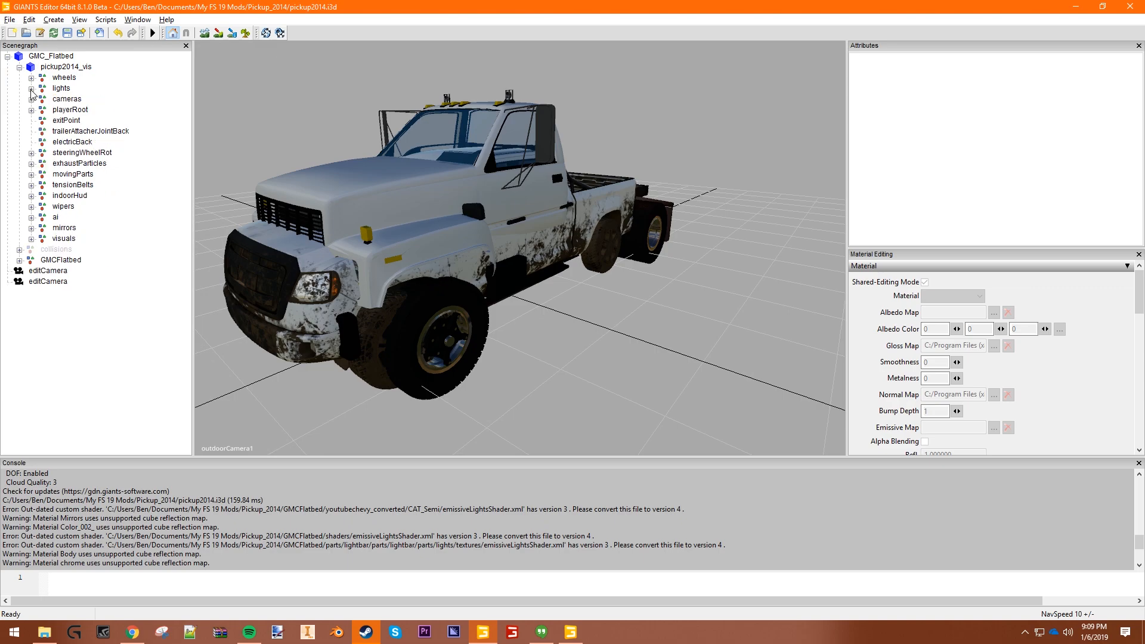
{"action": "left_click", "coordinate": [60, 89]}
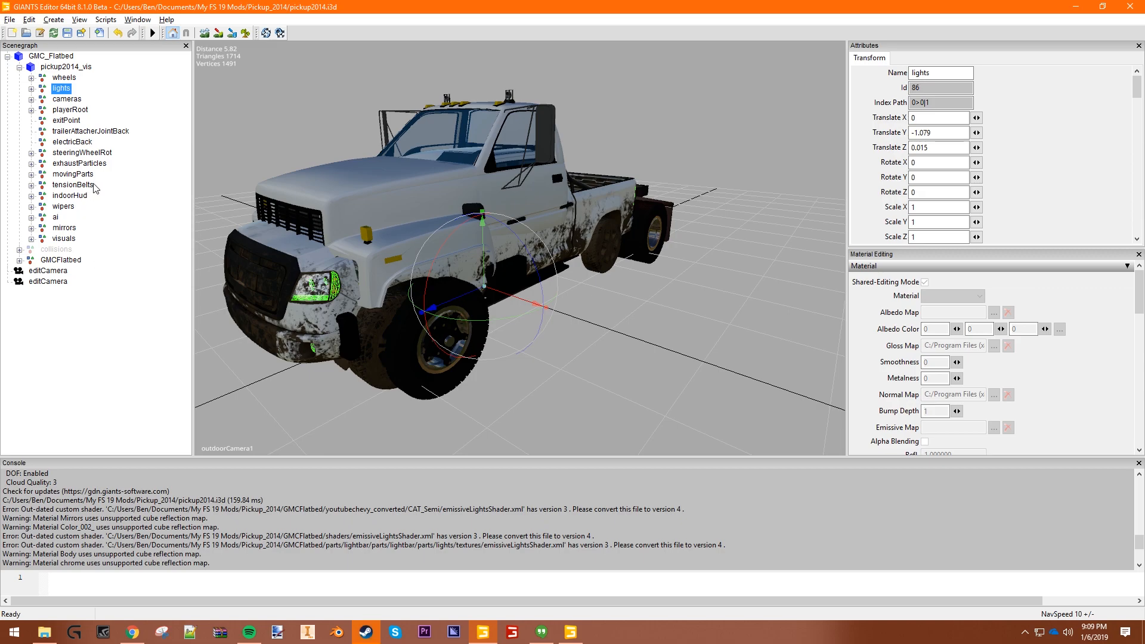
{"action": "left_click", "coordinate": [62, 67]}
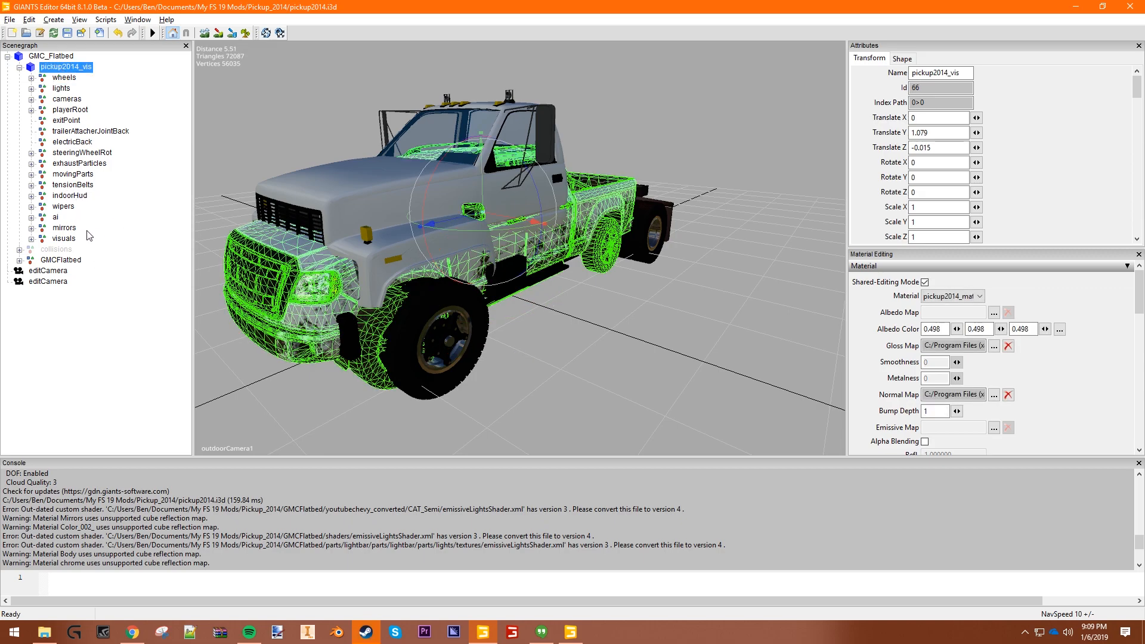
{"action": "left_click", "coordinate": [70, 238]}
{"action": "left_click", "coordinate": [68, 195]}
{"action": "left_click", "coordinate": [71, 129]}
{"action": "left_click", "coordinate": [60, 85]}
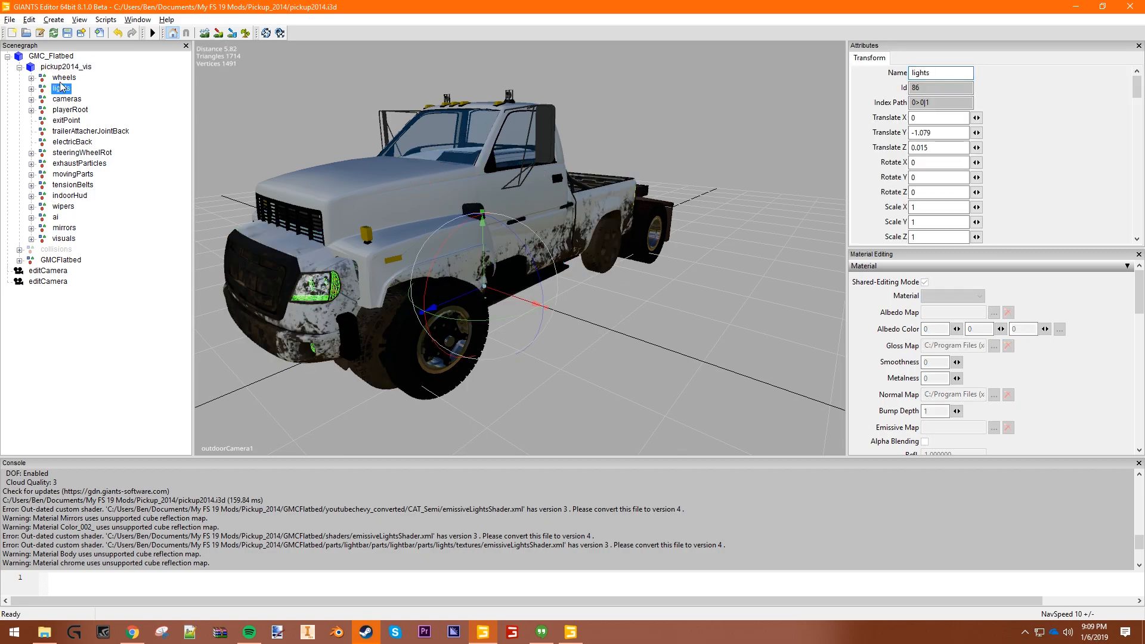
{"action": "left_click", "coordinate": [63, 70]}
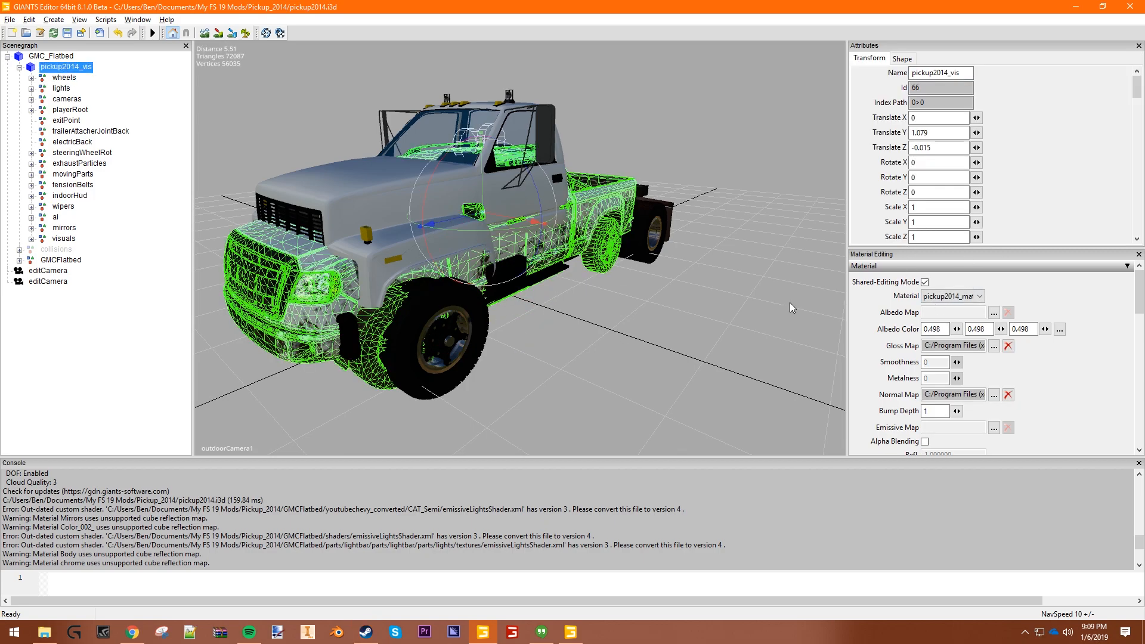
Check the visibility setting of pickup2014_vis and compare its geometry with the GMCFlatbed group in the scene.
{"action": "scroll", "coordinate": [1038, 221], "scroll_direction": "down", "scroll_amount": 3}
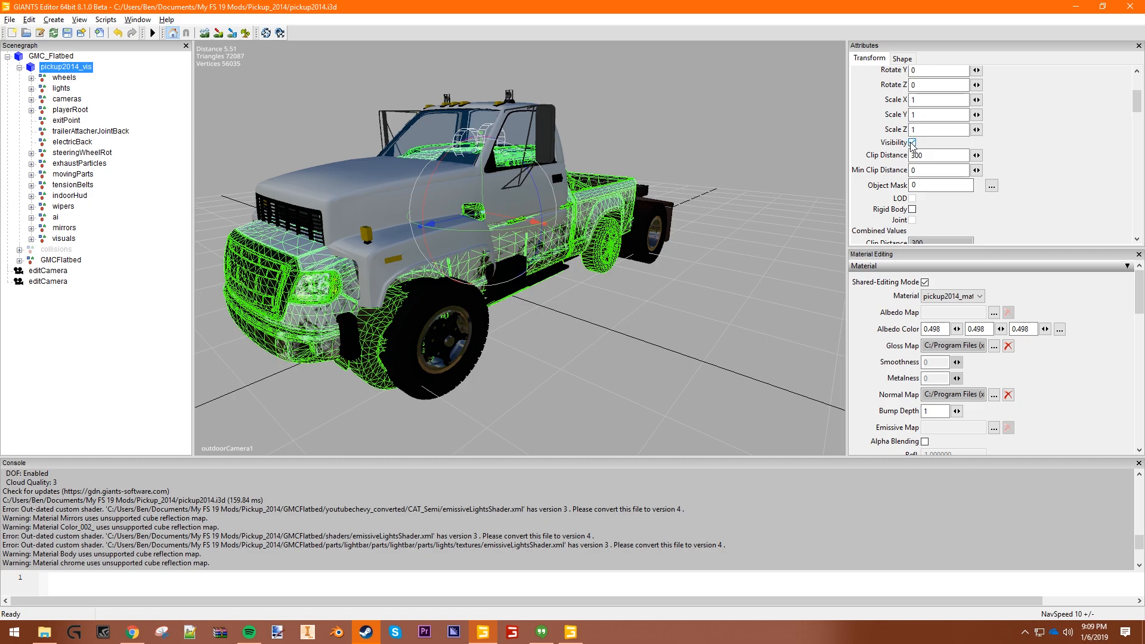
{"action": "middle_click_drag", "start_coordinate": [588, 345], "coordinate": [584, 303]}
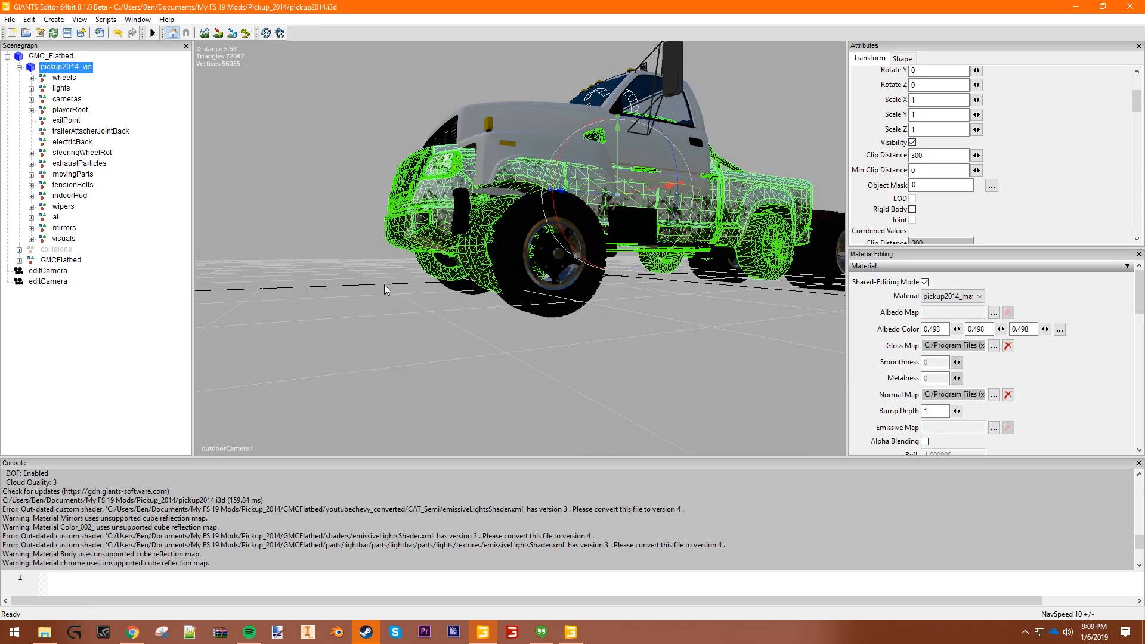
{"action": "left_click", "coordinate": [67, 292]}
{"action": "left_click", "coordinate": [61, 260]}
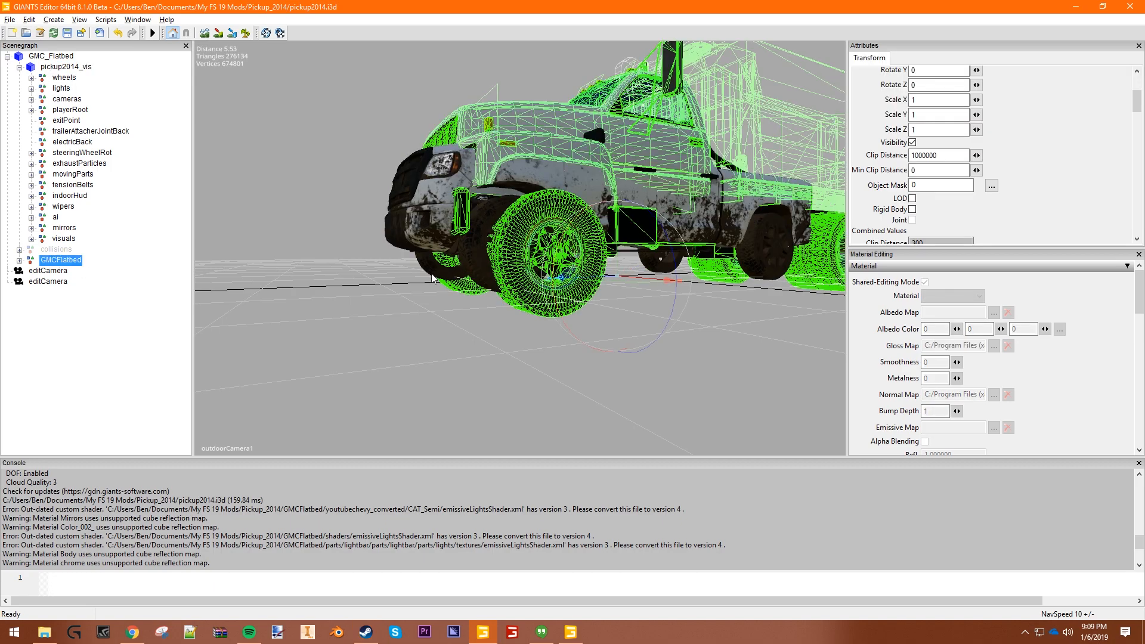
{"action": "middle_click_drag", "start_coordinate": [459, 250], "coordinate": [496, 208]}
{"action": "middle_click_drag", "start_coordinate": [452, 292], "coordinate": [426, 340]}
{"action": "left_click", "coordinate": [86, 336]}
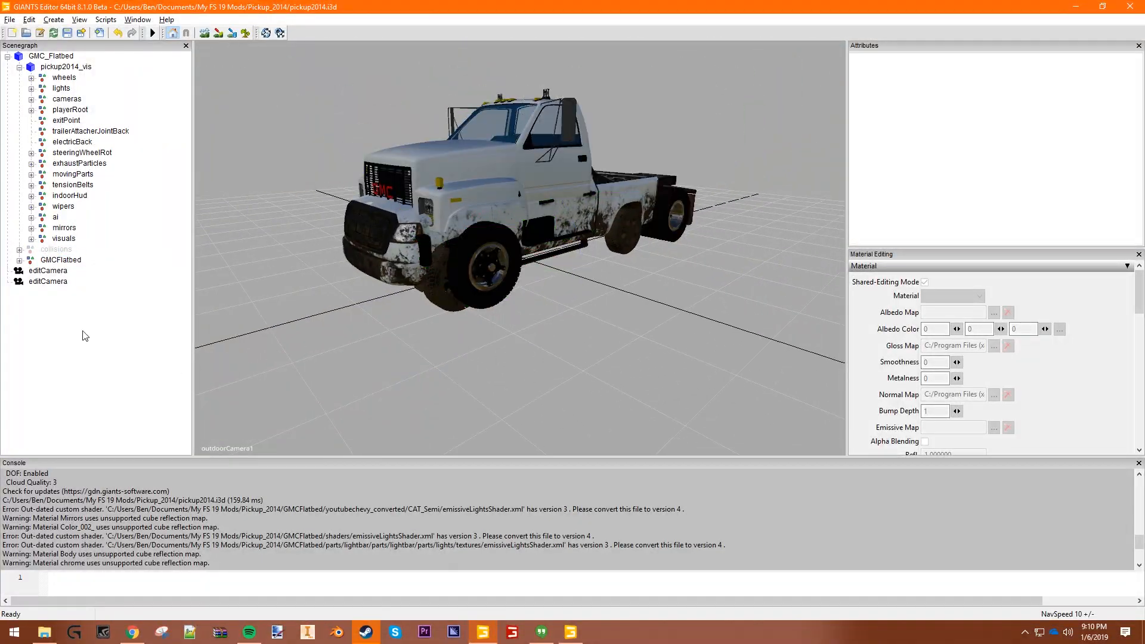
Examine where the collisions group and the pickup2014_vis geometry sit on the truck.
{"action": "left_click", "coordinate": [68, 79]}
{"action": "left_click", "coordinate": [58, 250]}
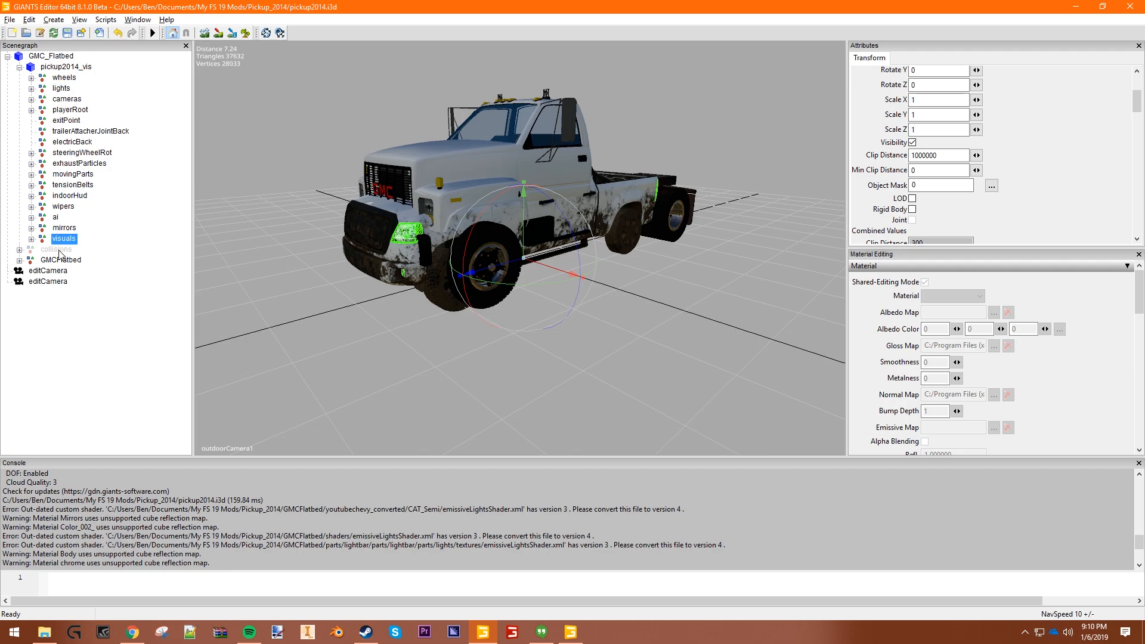
{"action": "middle_click_drag", "start_coordinate": [706, 210], "coordinate": [669, 220]}
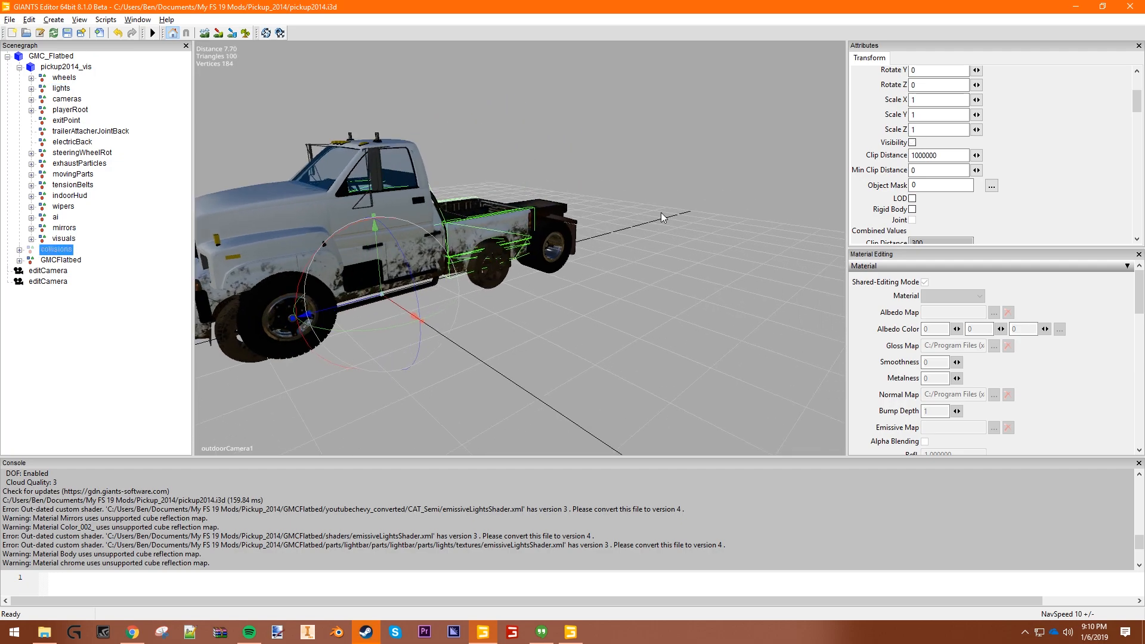
{"action": "left_click", "coordinate": [58, 56]}
{"action": "left_click", "coordinate": [57, 67]}
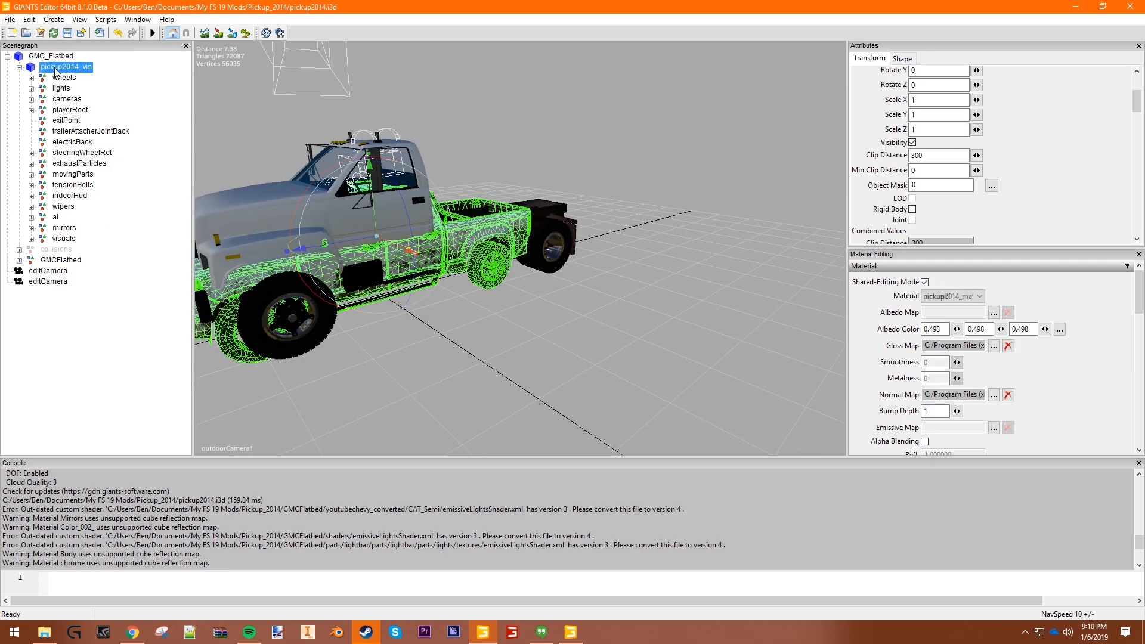
{"action": "left_click_drag", "start_coordinate": [368, 249], "coordinate": [392, 217], "text": "alt"}
{"action": "scroll", "coordinate": [340, 233], "scroll_direction": "up", "scroll_amount": 3}
{"action": "left_click_drag", "start_coordinate": [598, 255], "coordinate": [488, 234], "text": "alt"}
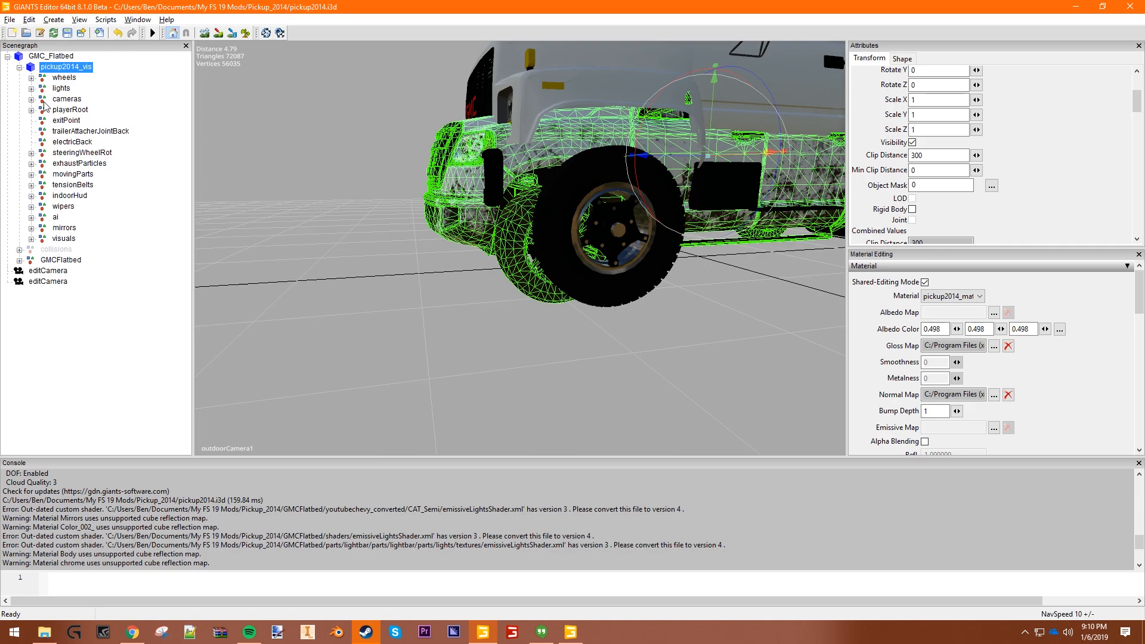
Expand the collisions group and examine which areas of the truck its colPart shapes cover.
{"action": "left_click", "coordinate": [62, 249]}
{"action": "left_click", "coordinate": [19, 250]}
{"action": "left_click", "coordinate": [60, 260]}
{"action": "left_click", "coordinate": [67, 324]}
{"action": "left_click", "coordinate": [68, 313]}
{"action": "left_click", "coordinate": [67, 292]}
{"action": "left_click", "coordinate": [68, 270]}
{"action": "left_click", "coordinate": [71, 68]}
{"action": "left_click_drag", "start_coordinate": [438, 197], "coordinate": [322, 227], "text": "alt"}
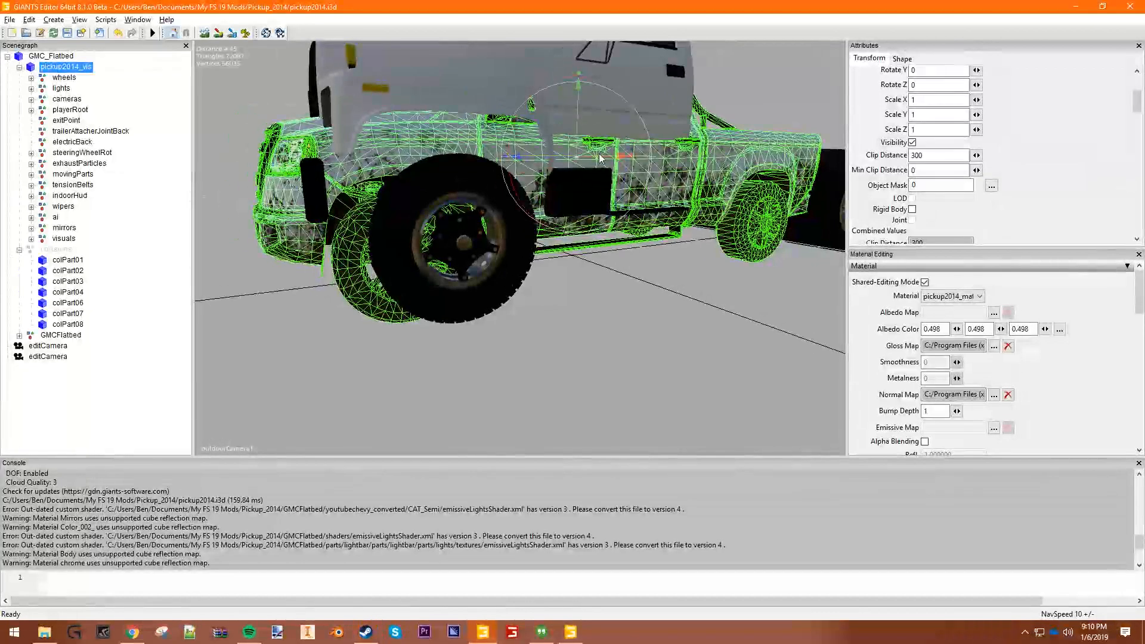
Collapse pickup2014_vis and inspect how the GMCFlatbed model overlaps the pickup from the front, side and rear.
{"action": "left_click", "coordinate": [19, 67]}
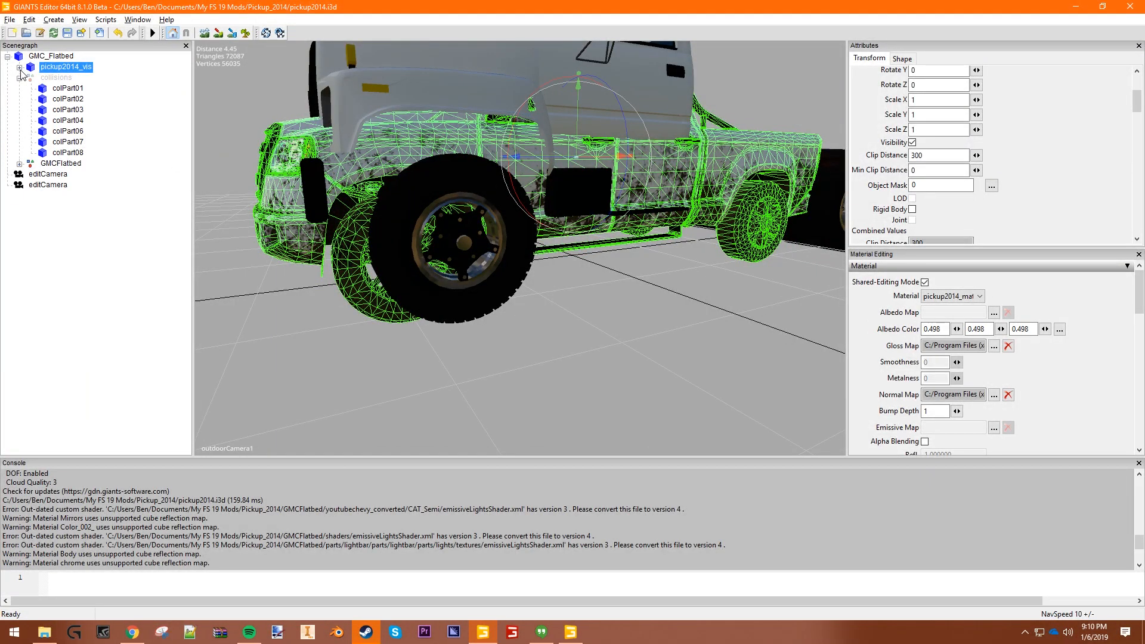
{"action": "left_click", "coordinate": [62, 163]}
{"action": "left_click_drag", "start_coordinate": [556, 241], "coordinate": [504, 257], "text": "alt"}
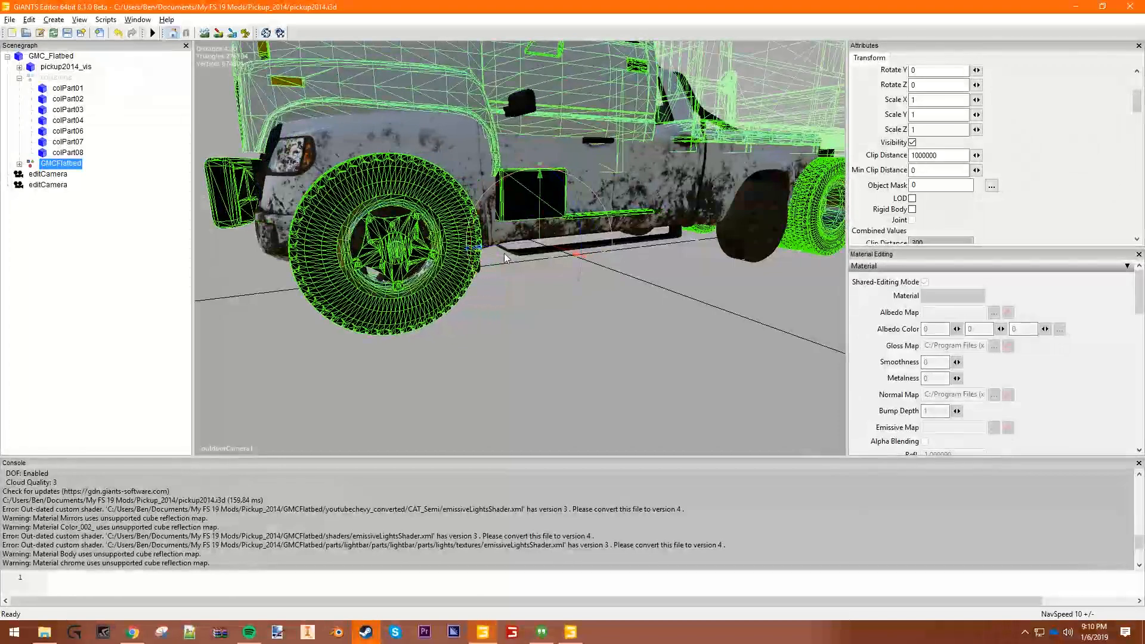
{"action": "scroll", "coordinate": [504, 254], "scroll_direction": "down", "scroll_amount": 3}
{"action": "mouse_move", "coordinate": [393, 222]}
{"action": "left_mouse_down", "text": "alt"}
{"action": "mouse_move", "coordinate": [417, 220]}
{"action": "mouse_move", "coordinate": [392, 235]}
{"action": "left_mouse_up", "text": "alt"}
{"action": "left_click", "coordinate": [516, 380]}
{"action": "scroll", "coordinate": [550, 317], "scroll_direction": "up", "scroll_amount": 3}
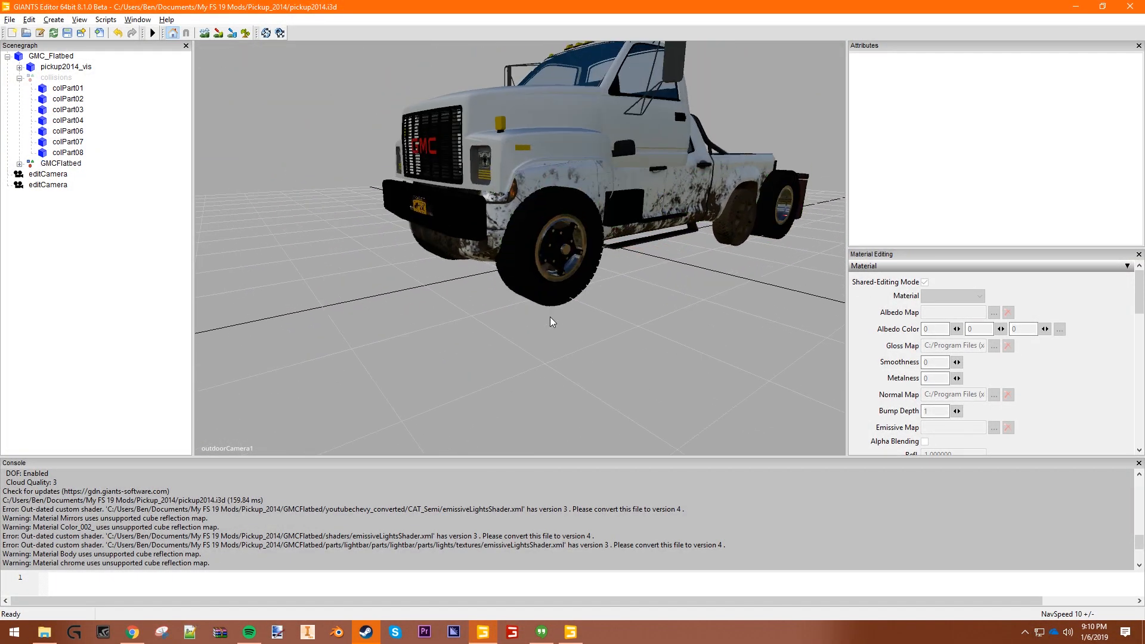
{"action": "middle_click_drag", "start_coordinate": [586, 198], "coordinate": [559, 209], "text": "alt"}
{"action": "left_click_drag", "start_coordinate": [352, 255], "coordinate": [395, 237], "text": "alt"}
{"action": "middle_click_drag", "start_coordinate": [582, 256], "coordinate": [213, 209], "text": "alt"}
{"action": "left_click_drag", "start_coordinate": [312, 215], "coordinate": [333, 174], "text": "alt"}
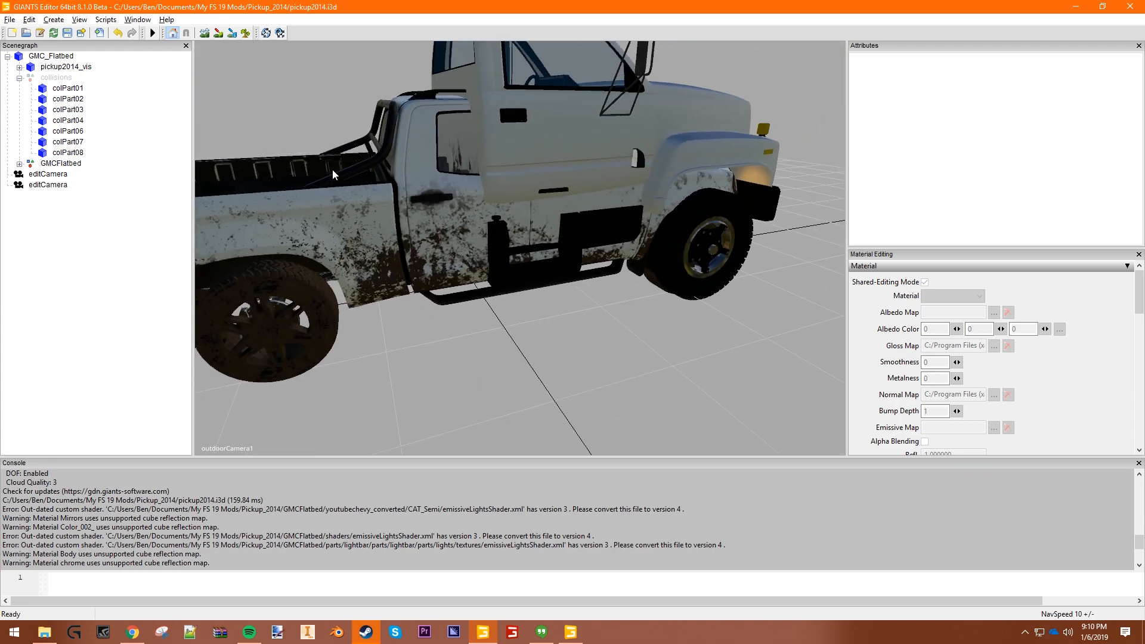
{"action": "scroll", "coordinate": [352, 175], "scroll_direction": "down", "scroll_amount": 4}
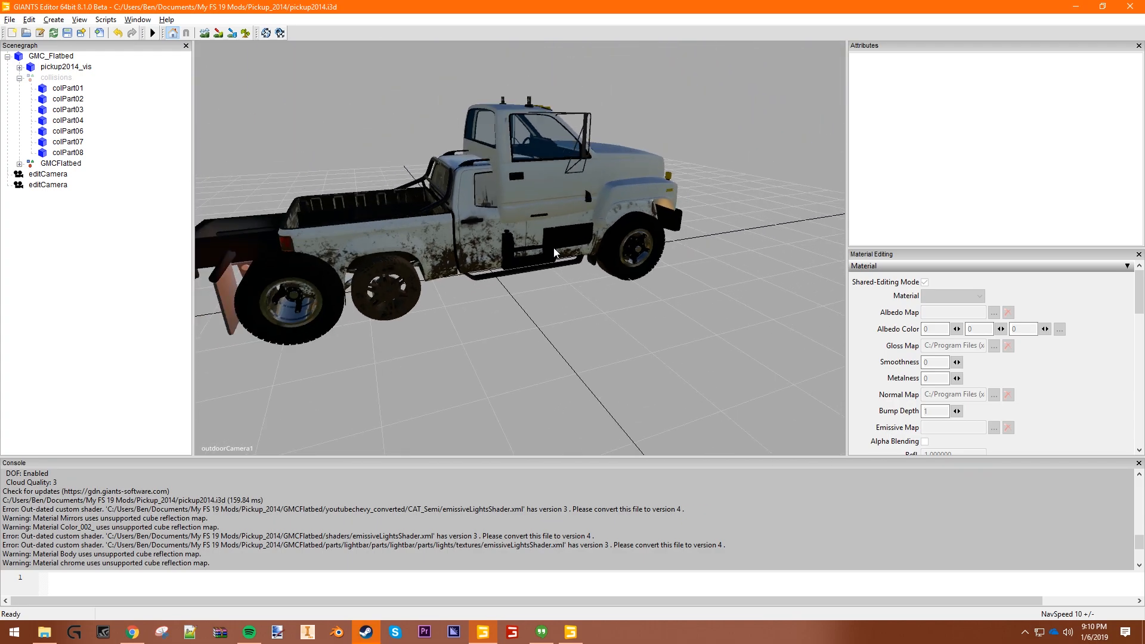
{"action": "left_click_drag", "start_coordinate": [397, 218], "coordinate": [536, 196], "text": "alt"}
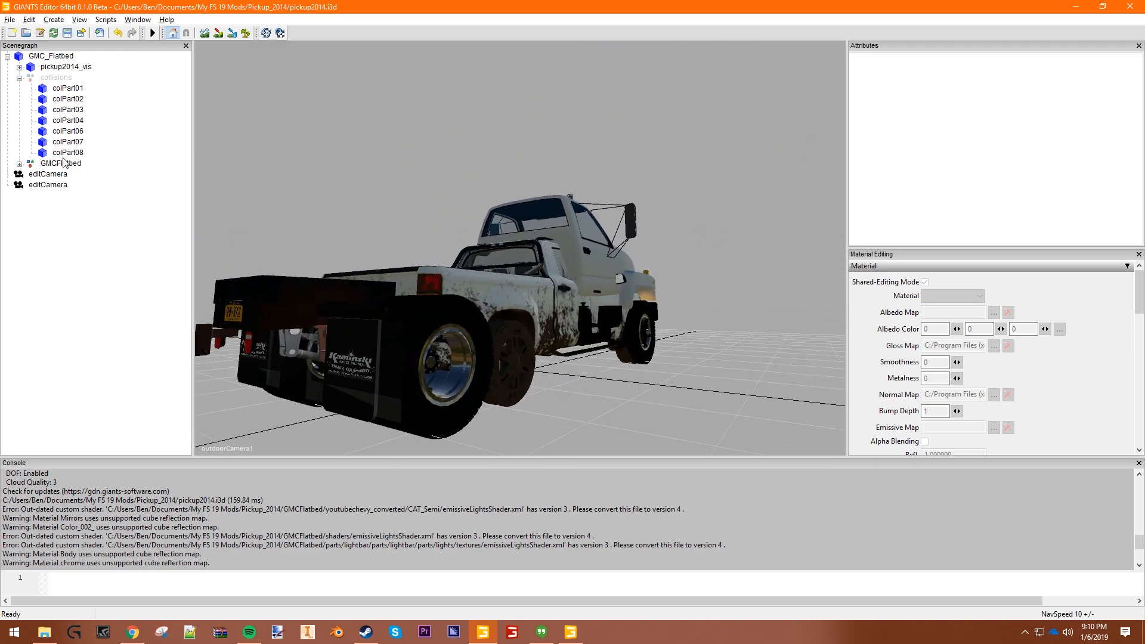
Turn off the visibility of pickup2014_vis so only the GMC truck model is displayed.
{"action": "left_click", "coordinate": [66, 67]}
{"action": "left_click", "coordinate": [912, 143]}
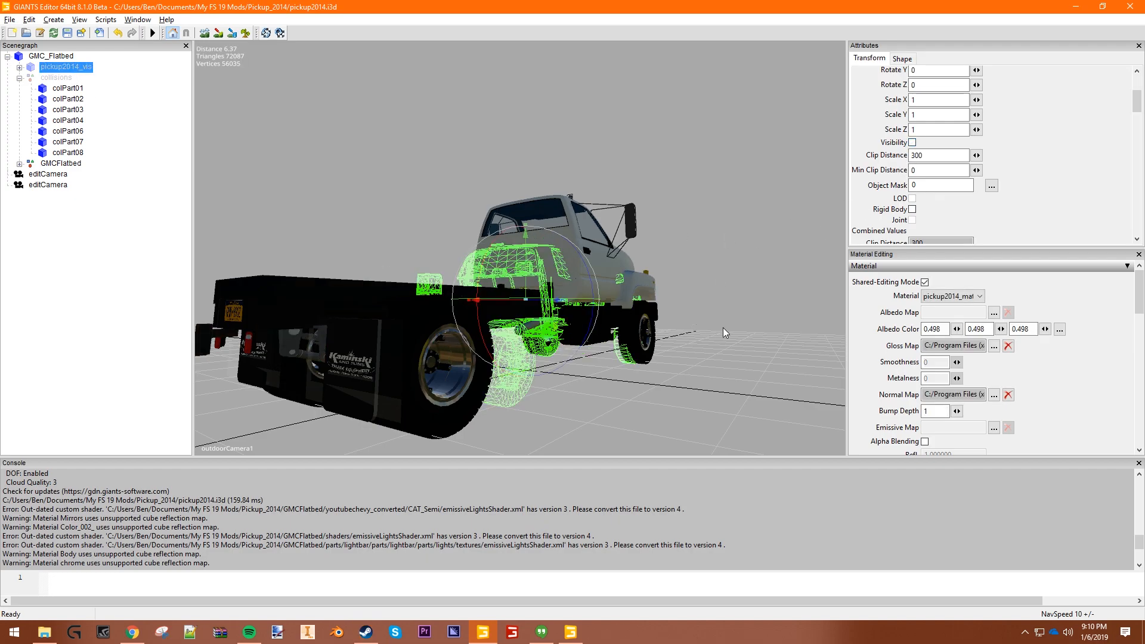
{"action": "left_click", "coordinate": [723, 327]}
{"action": "scroll", "coordinate": [388, 286], "scroll_direction": "up", "scroll_amount": 5}
{"action": "left_click_drag", "start_coordinate": [382, 278], "coordinate": [374, 233], "text": "alt"}
{"action": "scroll", "coordinate": [369, 234], "scroll_direction": "down", "scroll_amount": 8}
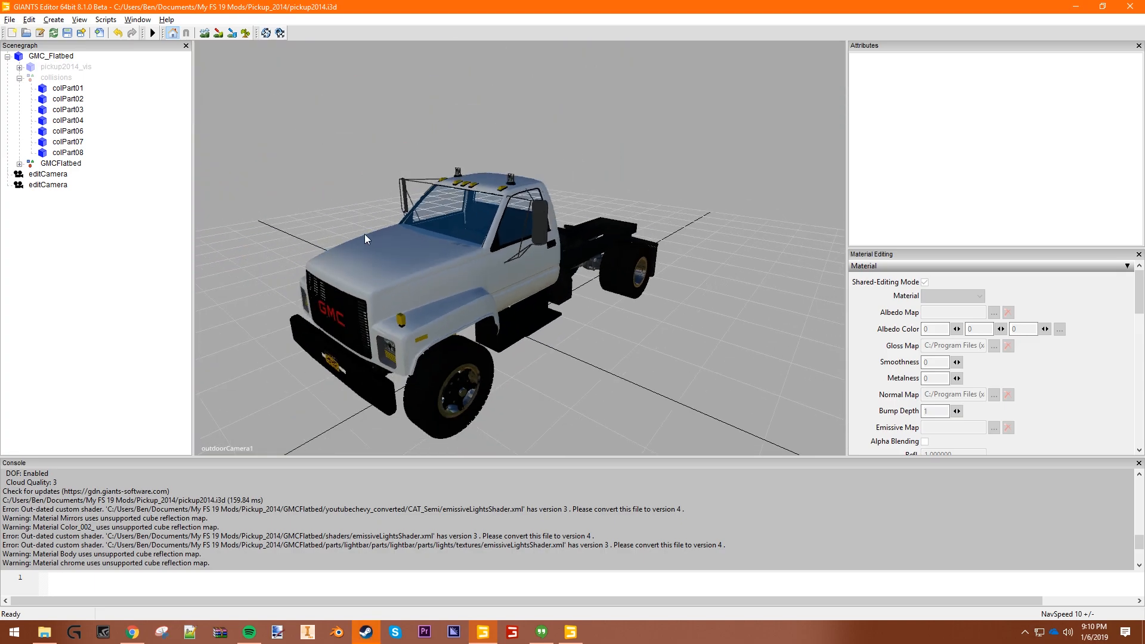
{"action": "scroll", "coordinate": [569, 324], "scroll_direction": "down", "scroll_amount": 2}
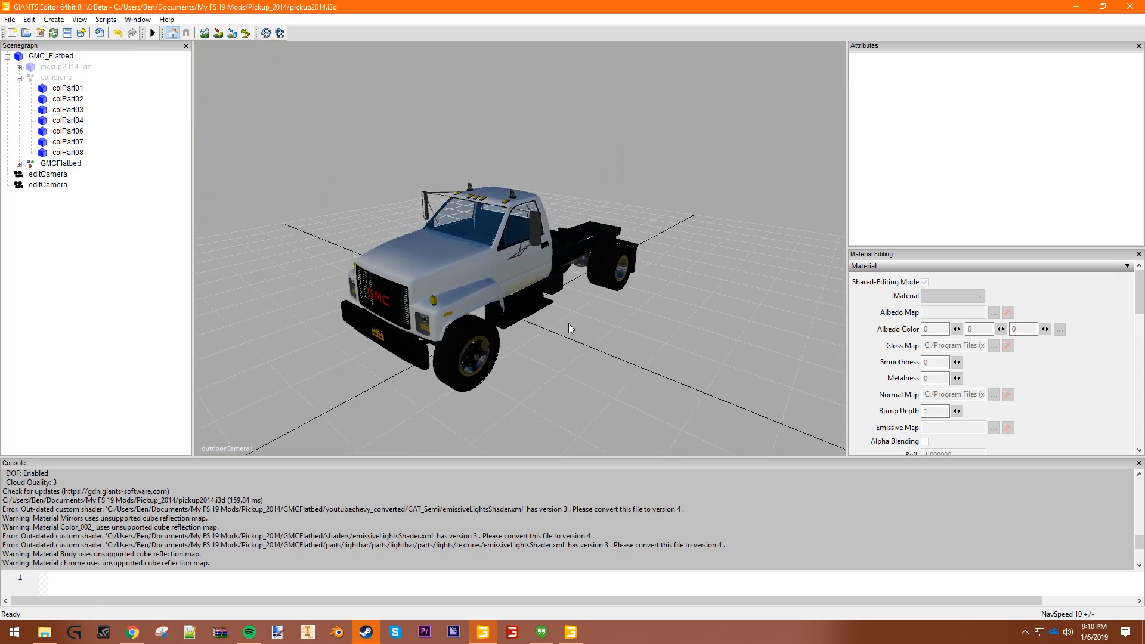
Check the GMC truck model and the console's load messages, and save the pickup2014.i3d scene.
{"action": "scroll", "coordinate": [514, 244], "scroll_direction": "up", "scroll_amount": 5}
{"action": "scroll", "coordinate": [513, 241], "scroll_direction": "up", "scroll_amount": 3}
{"action": "scroll", "coordinate": [489, 297], "scroll_direction": "down", "scroll_amount": 6}
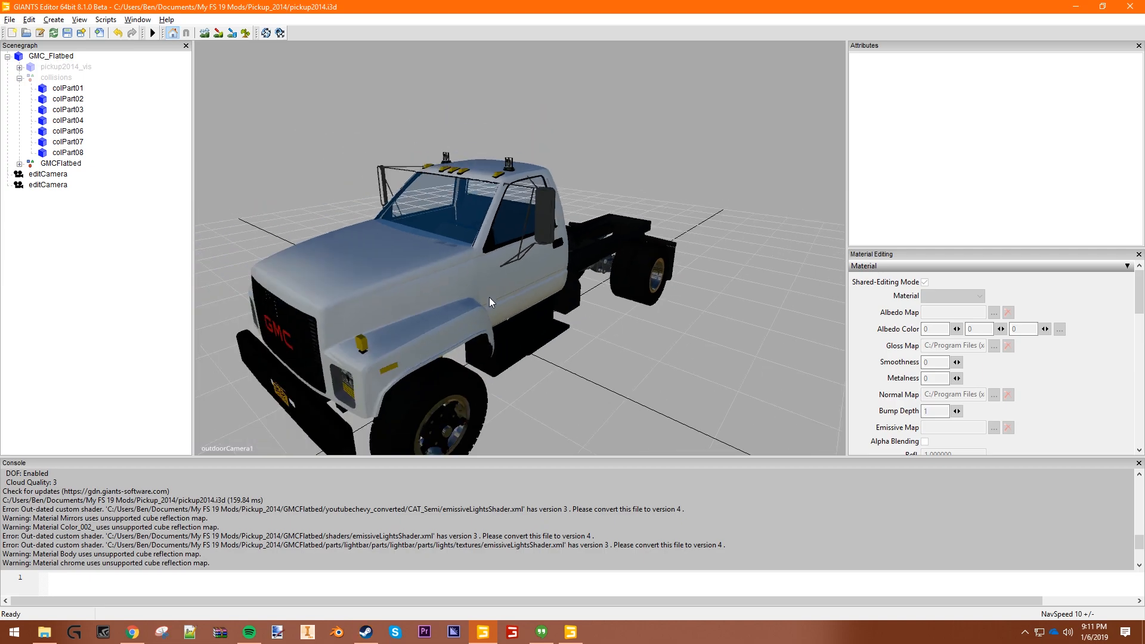
{"action": "middle_click_drag", "start_coordinate": [517, 342], "coordinate": [518, 324], "text": "alt"}
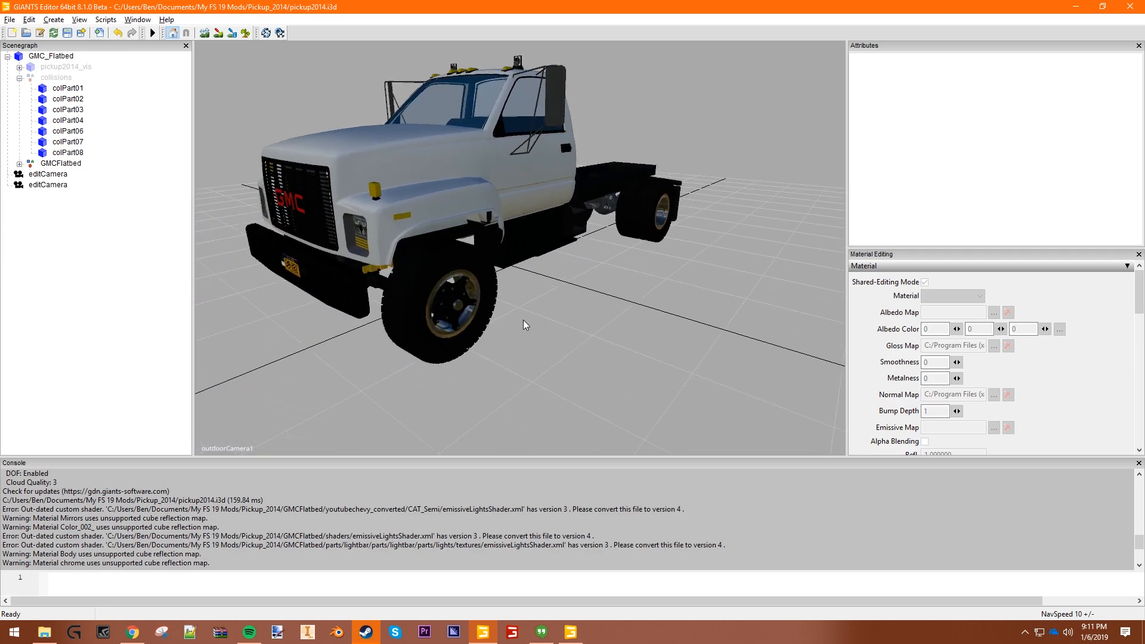
{"action": "scroll", "coordinate": [466, 513], "scroll_direction": "up", "scroll_amount": 5}
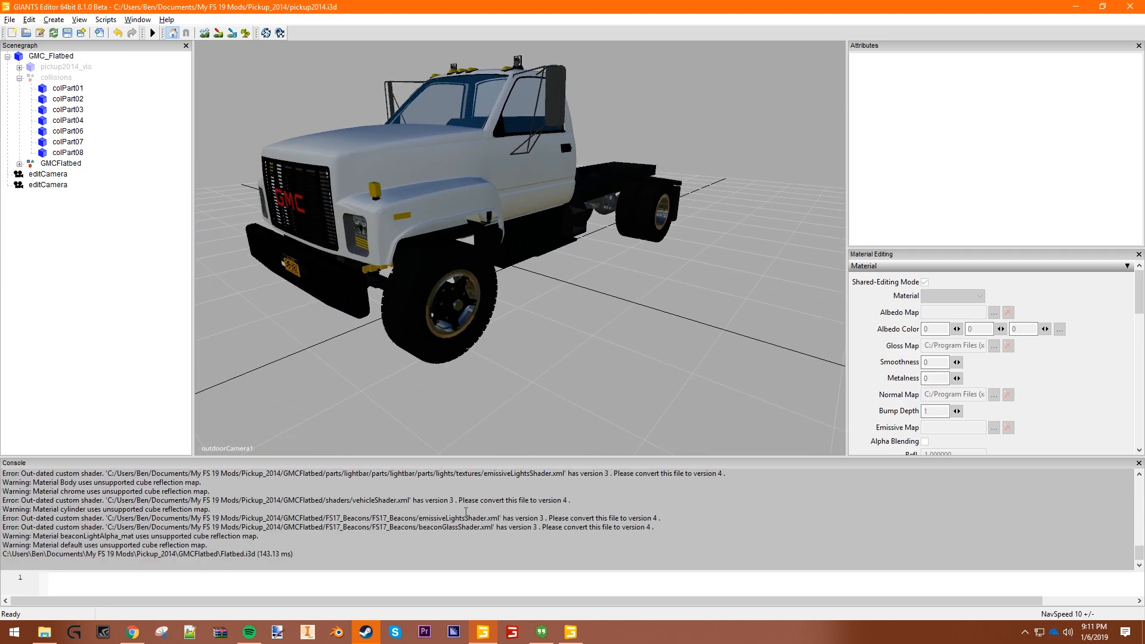
{"action": "scroll", "coordinate": [466, 512], "scroll_direction": "down", "scroll_amount": 5}
{"action": "scroll", "coordinate": [466, 513], "scroll_direction": "up", "scroll_amount": 5}
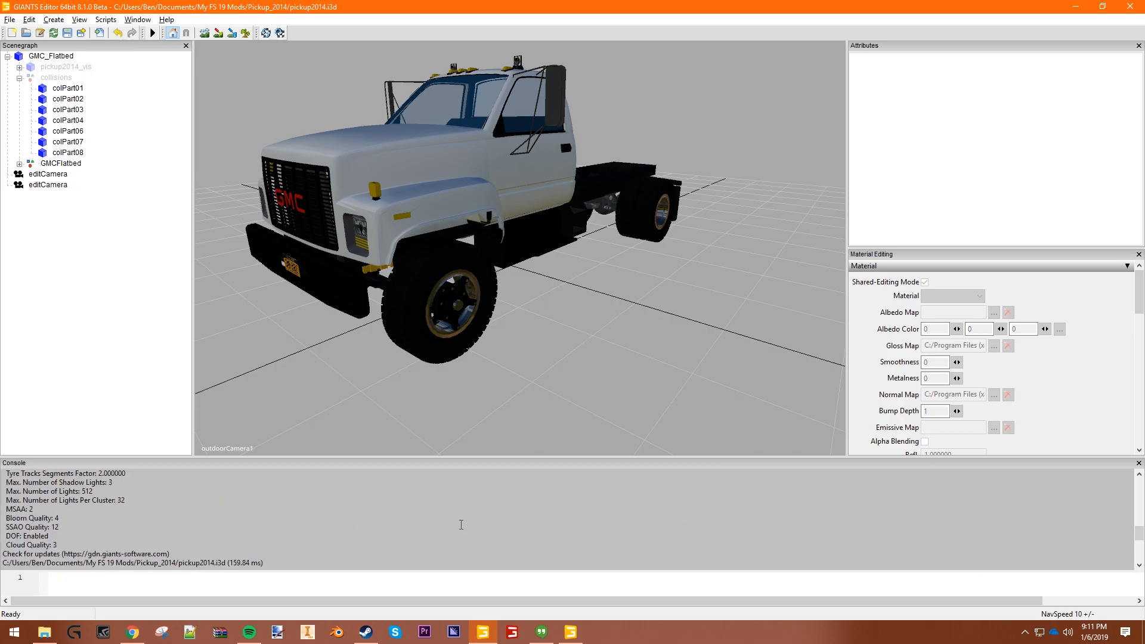
{"action": "scroll", "coordinate": [463, 519], "scroll_direction": "down", "scroll_amount": 5}
{"action": "left_click", "coordinate": [68, 34]}
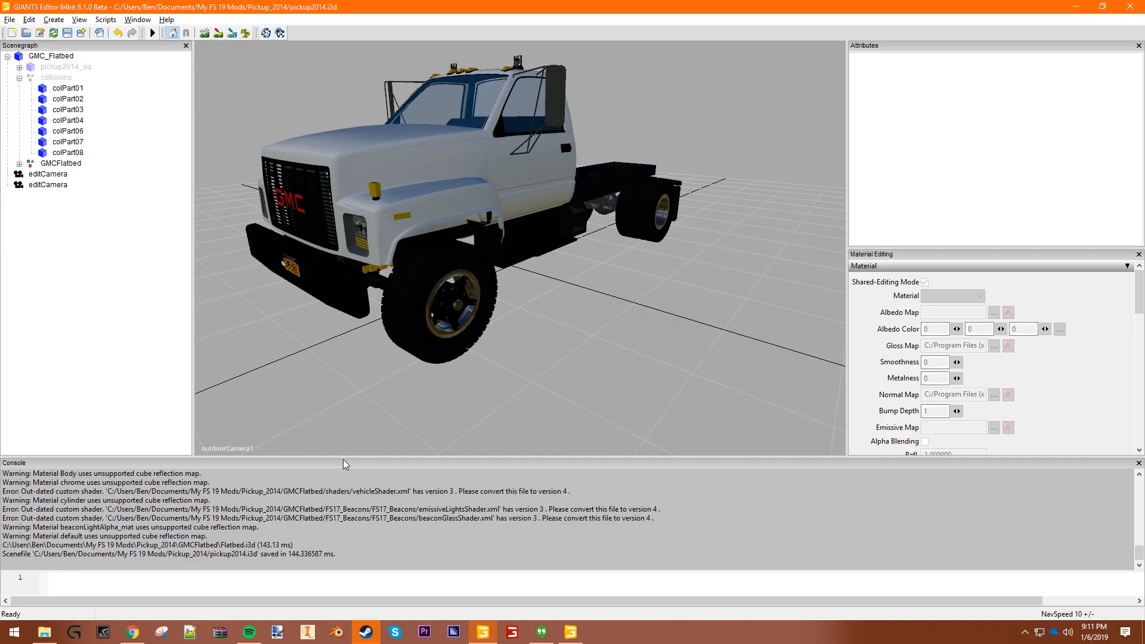
Enlarge the console, examine the file paths in the out-dated custom shader errors, and minimize the editor.
{"action": "left_click_drag", "start_coordinate": [327, 311], "coordinate": [326, 304]}
{"action": "left_click_drag", "start_coordinate": [26, 426], "coordinate": [531, 426]}
{"action": "left_click_drag", "start_coordinate": [395, 426], "coordinate": [500, 428]}
{"action": "left_click", "coordinate": [539, 435]}
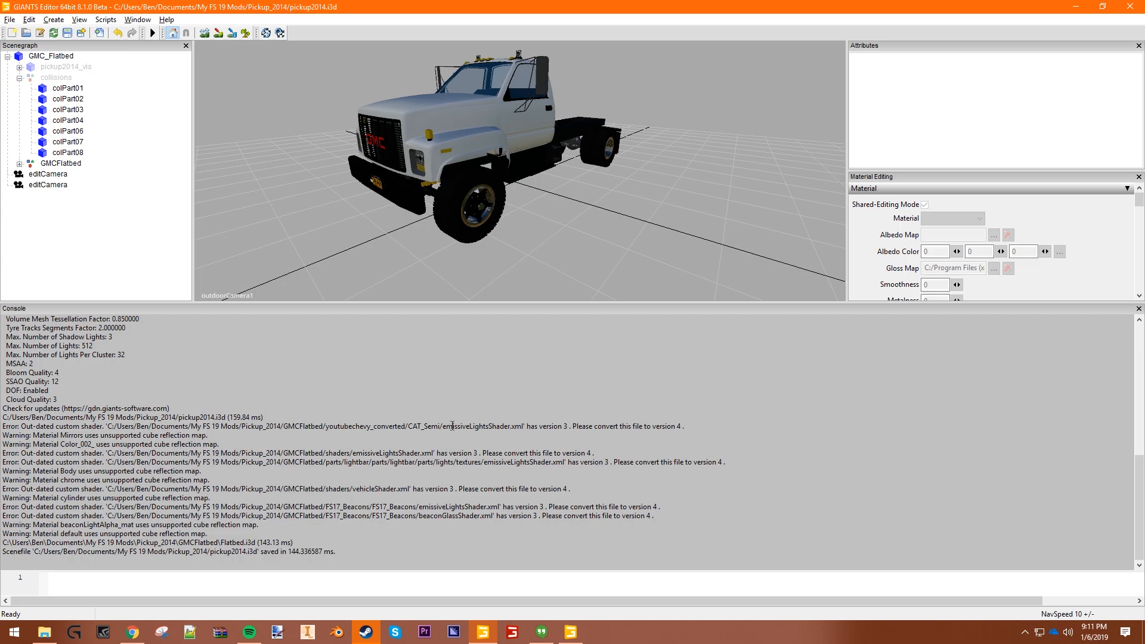
{"action": "left_click_drag", "start_coordinate": [441, 427], "coordinate": [524, 427]}
{"action": "left_click", "coordinate": [533, 453]}
{"action": "left_click_drag", "start_coordinate": [311, 429], "coordinate": [537, 427]}
{"action": "left_click", "coordinate": [334, 429]}
{"action": "left_click_drag", "start_coordinate": [561, 4], "coordinate": [1144, 8]}
{"action": "left_click", "coordinate": [1076, 7]}
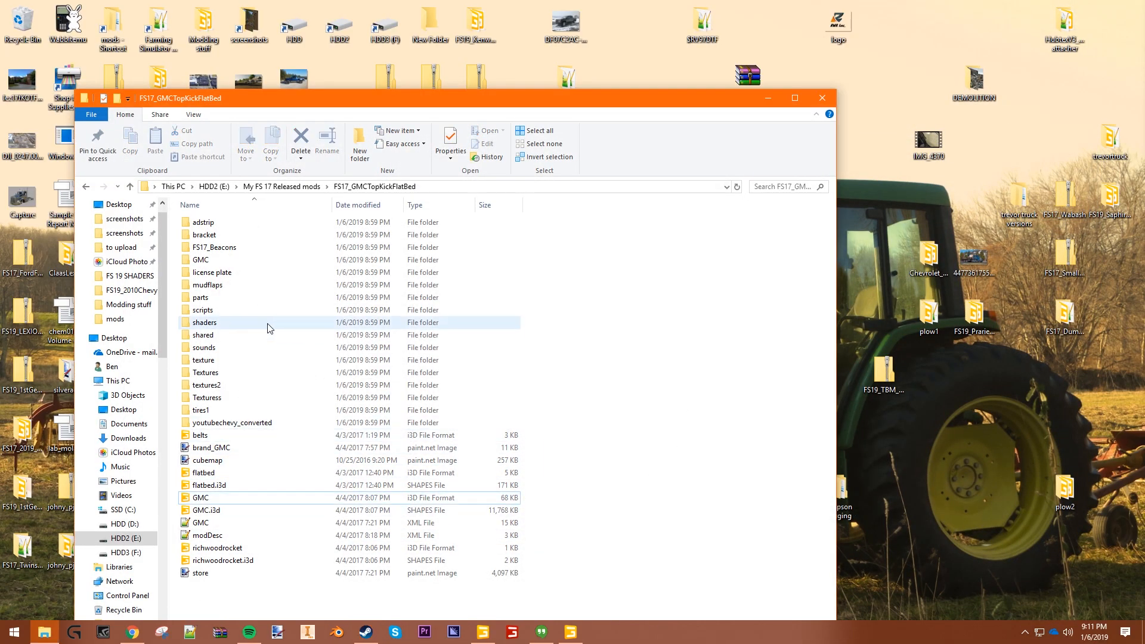
{"action": "double_click", "coordinate": [209, 260]}
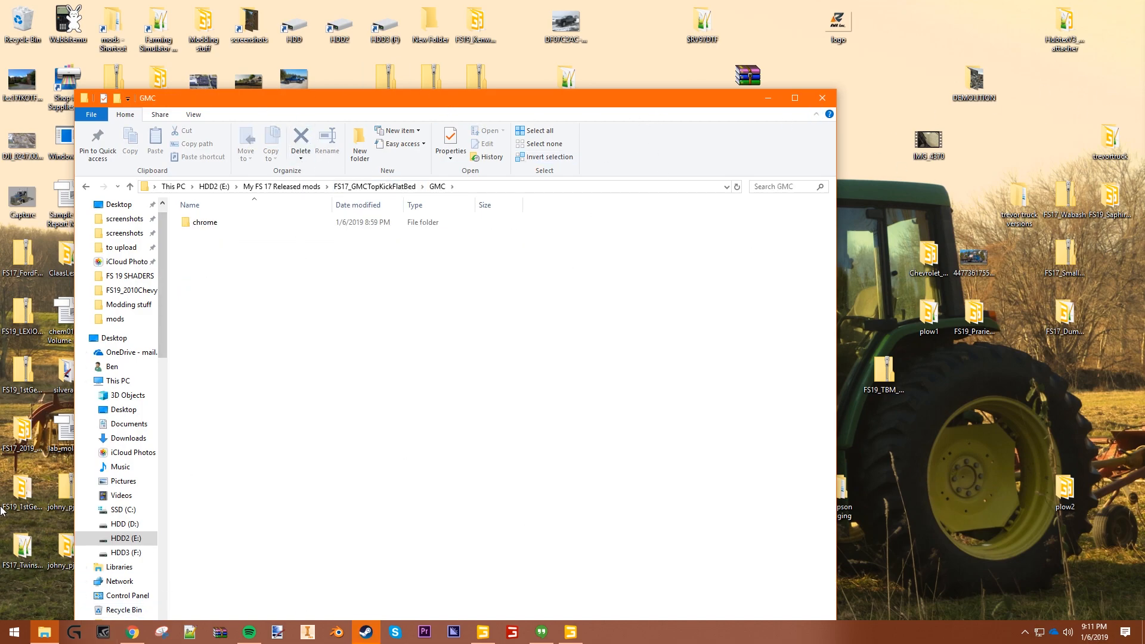
{"action": "left_click", "coordinate": [49, 633]}
{"action": "right_click", "coordinate": [13, 632]}
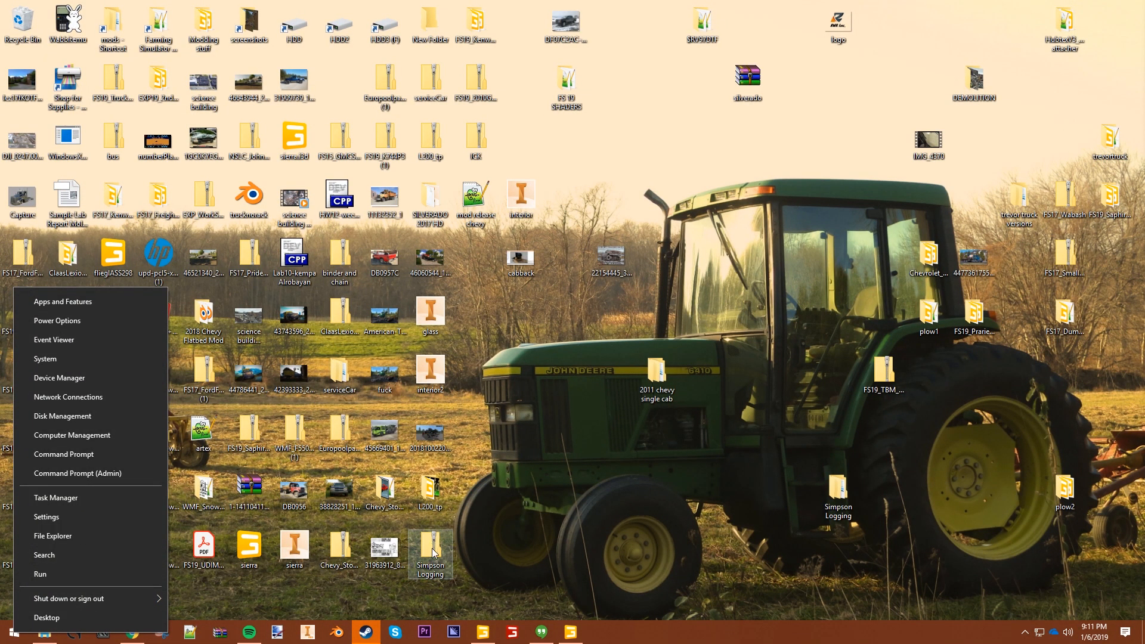
{"action": "left_click", "coordinate": [628, 536]}
Open the GMCFlatbed folder inside Documents, My FS 19 Mods, Pickup_2014.
{"action": "left_click", "coordinate": [13, 632]}
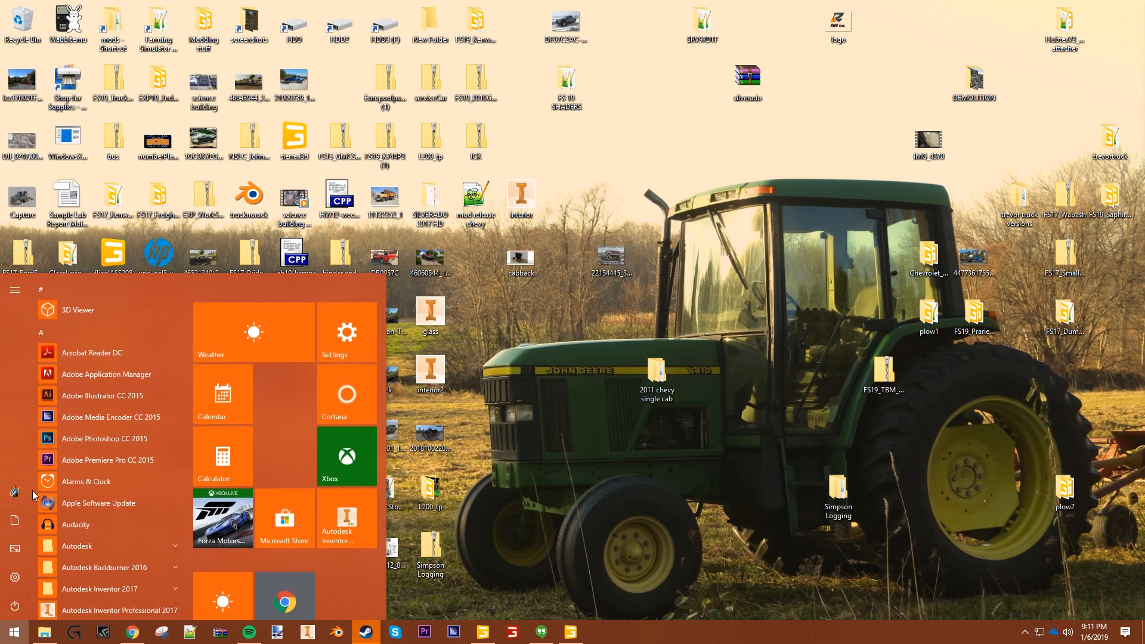
{"action": "left_click", "coordinate": [14, 520]}
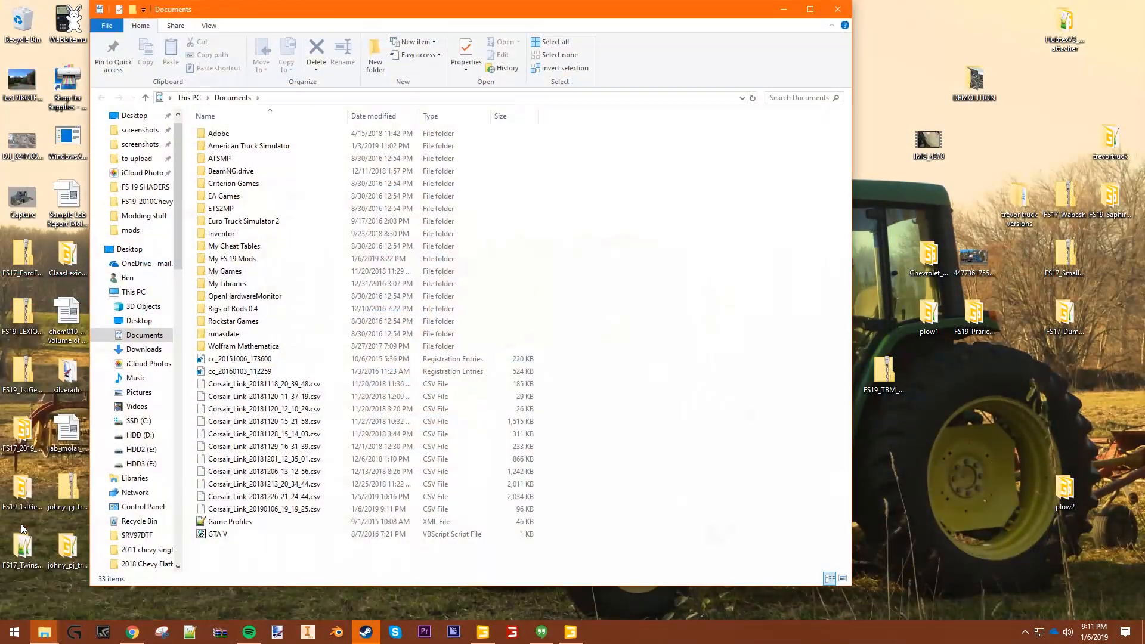
{"action": "double_click", "coordinate": [238, 258]}
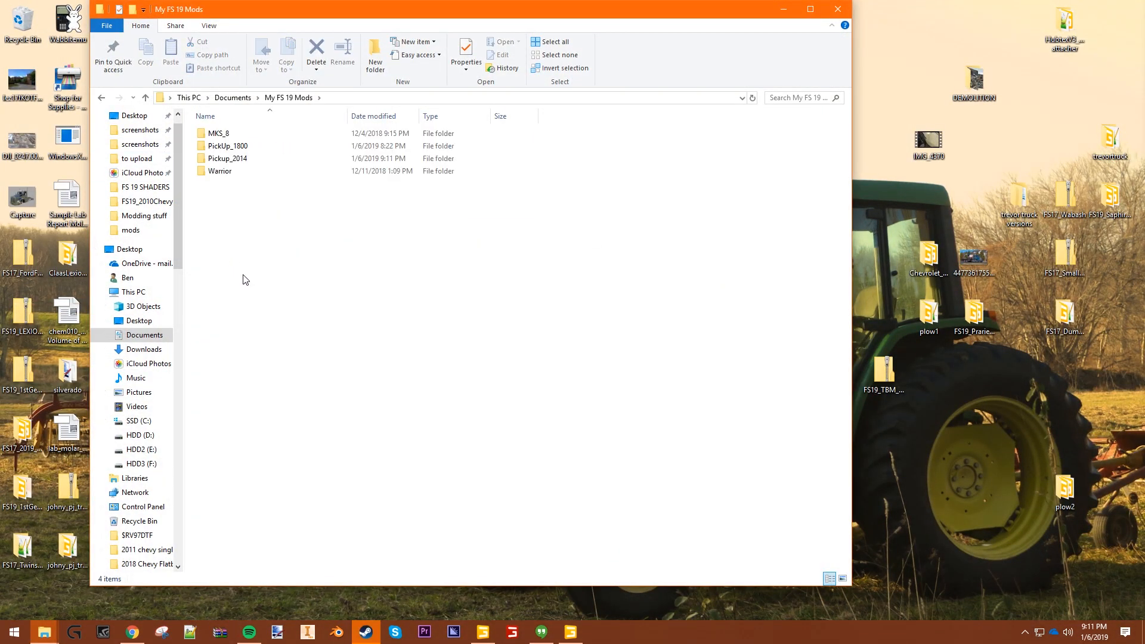
{"action": "double_click", "coordinate": [254, 158]}
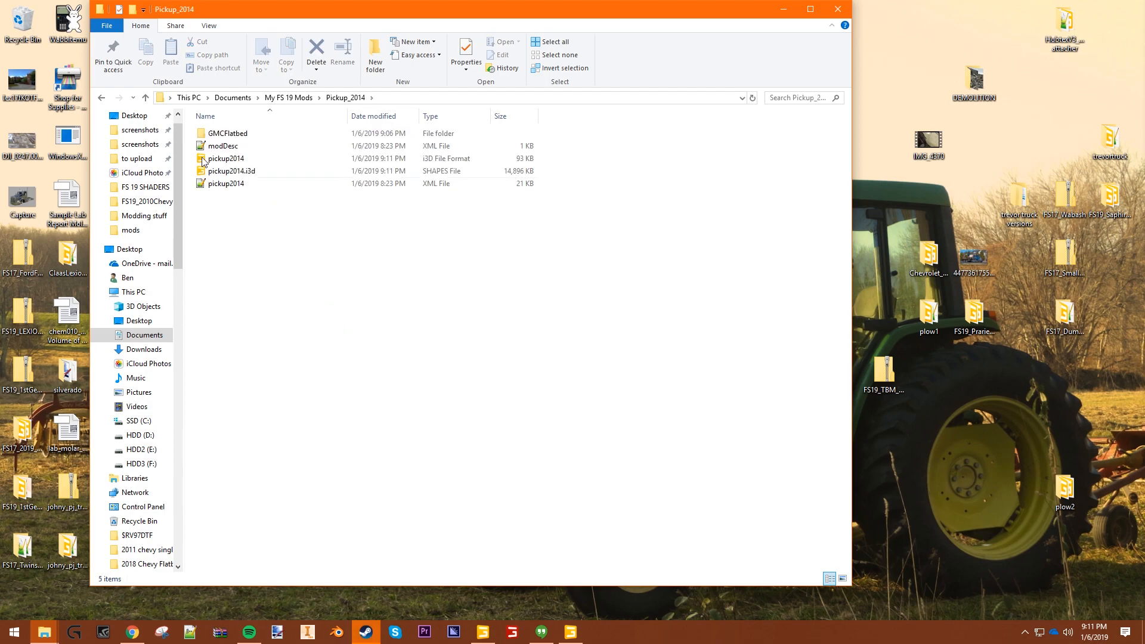
{"action": "double_click", "coordinate": [230, 133]}
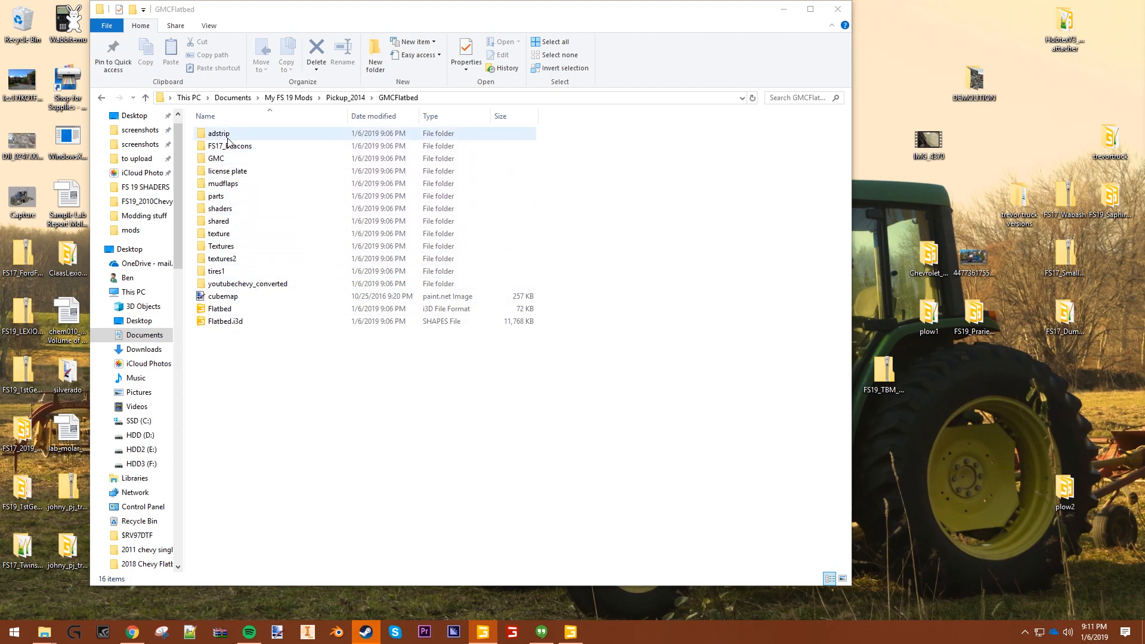
Open the CAT_Semi folder within youtubechevy_converted and select its emissiveLightsShader file.
{"action": "double_click", "coordinate": [229, 158]}
{"action": "left_click", "coordinate": [401, 97]}
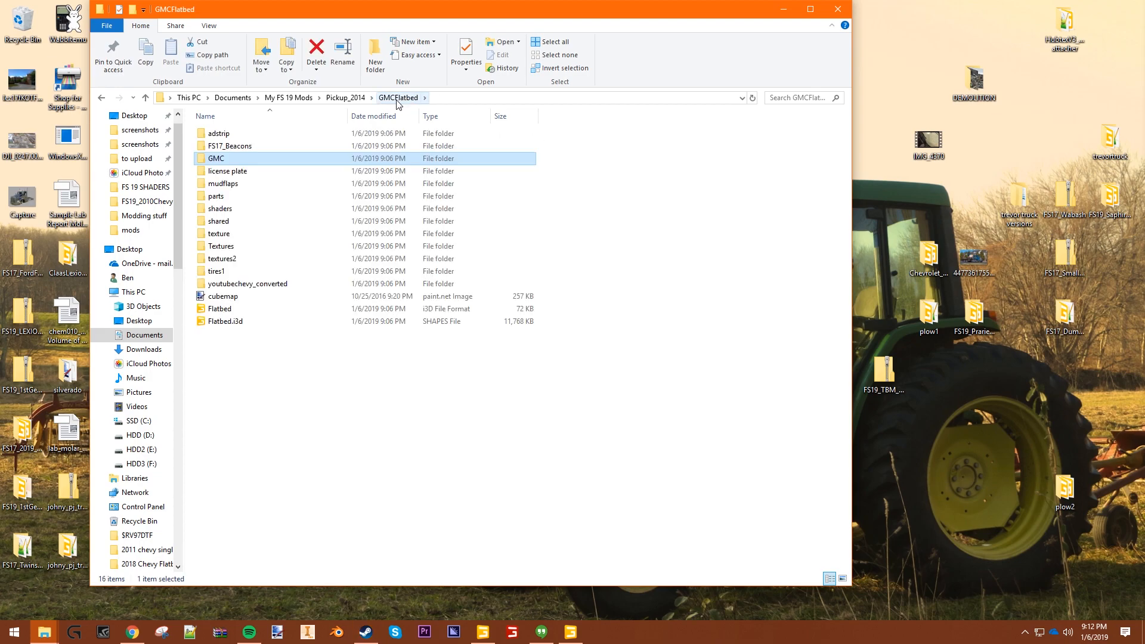
{"action": "double_click", "coordinate": [230, 285]}
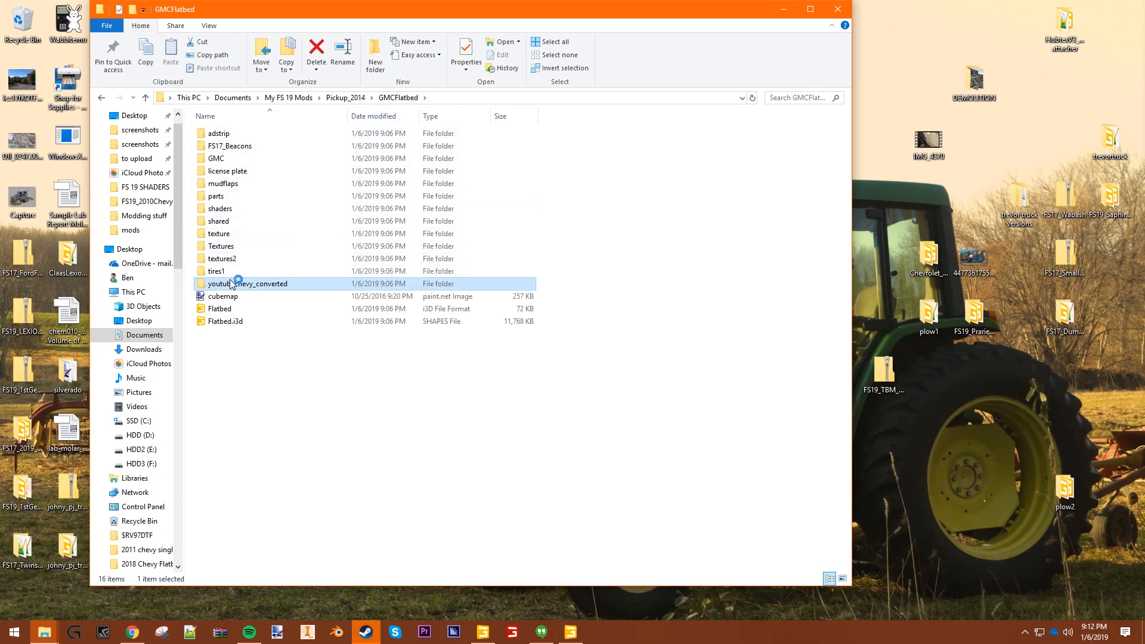
{"action": "double_click", "coordinate": [210, 134]}
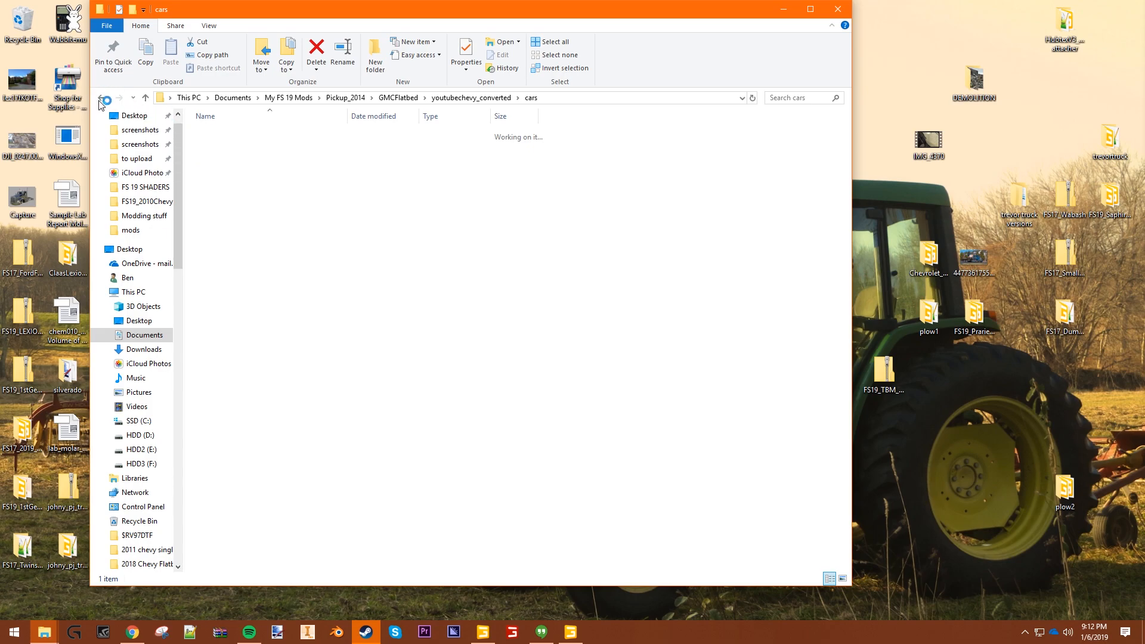
{"action": "left_click", "coordinate": [101, 98]}
{"action": "double_click", "coordinate": [305, 150]}
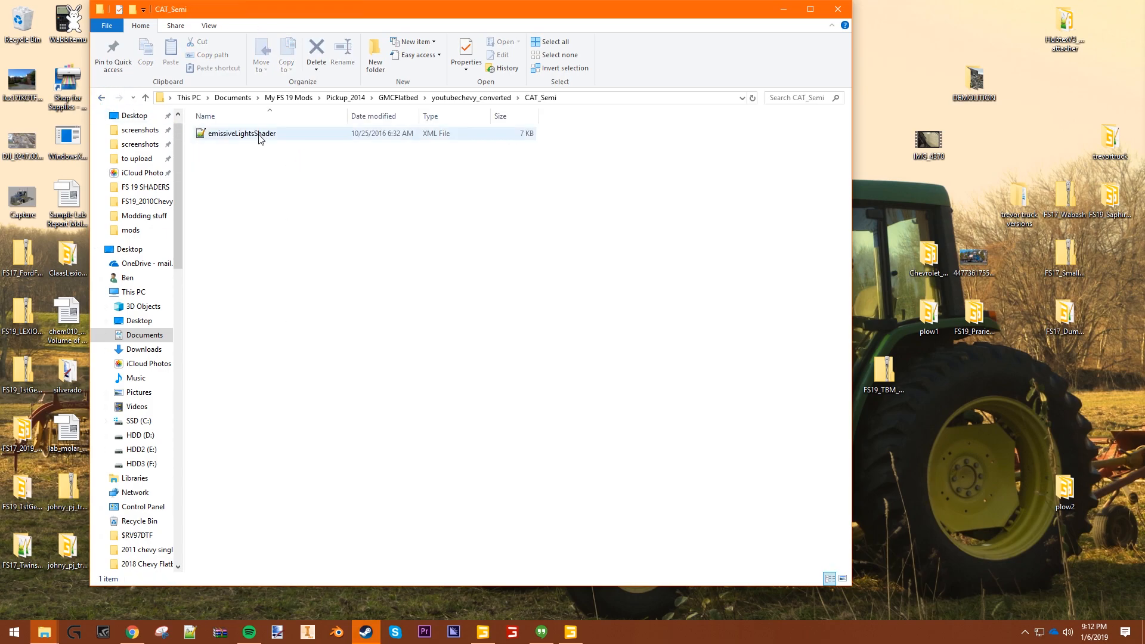
{"action": "left_click", "coordinate": [259, 139]}
Open the FS 19 SHADERS folder from the desktop and arrange it beside the CAT_Semi folder window.
{"action": "left_click_drag", "start_coordinate": [350, 13], "coordinate": [391, 128]}
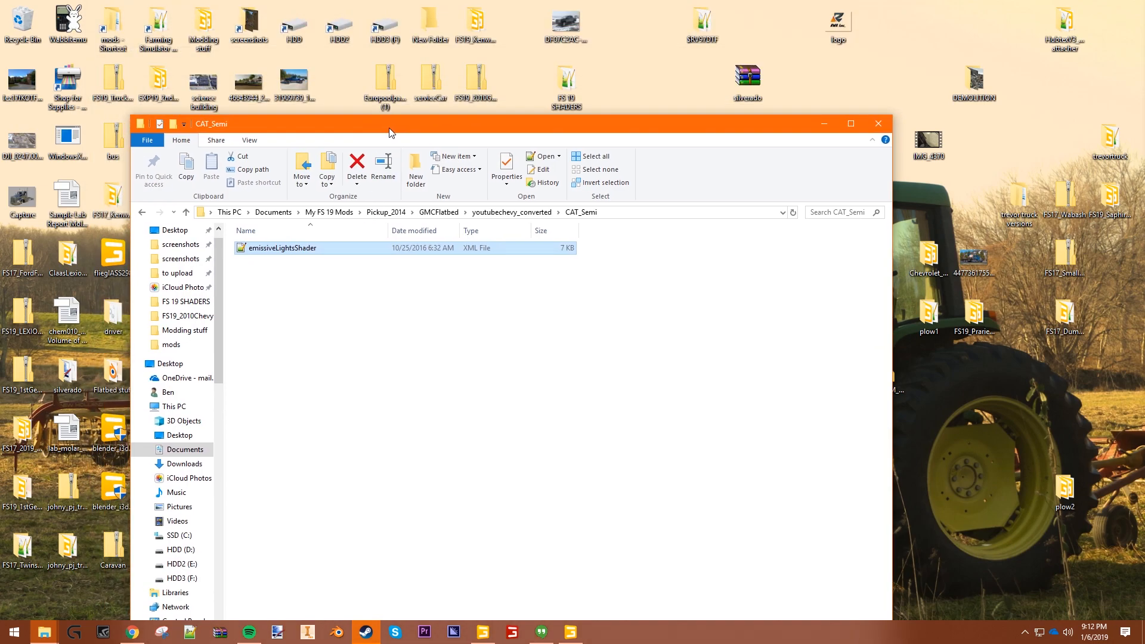
{"action": "double_click", "coordinate": [566, 89]}
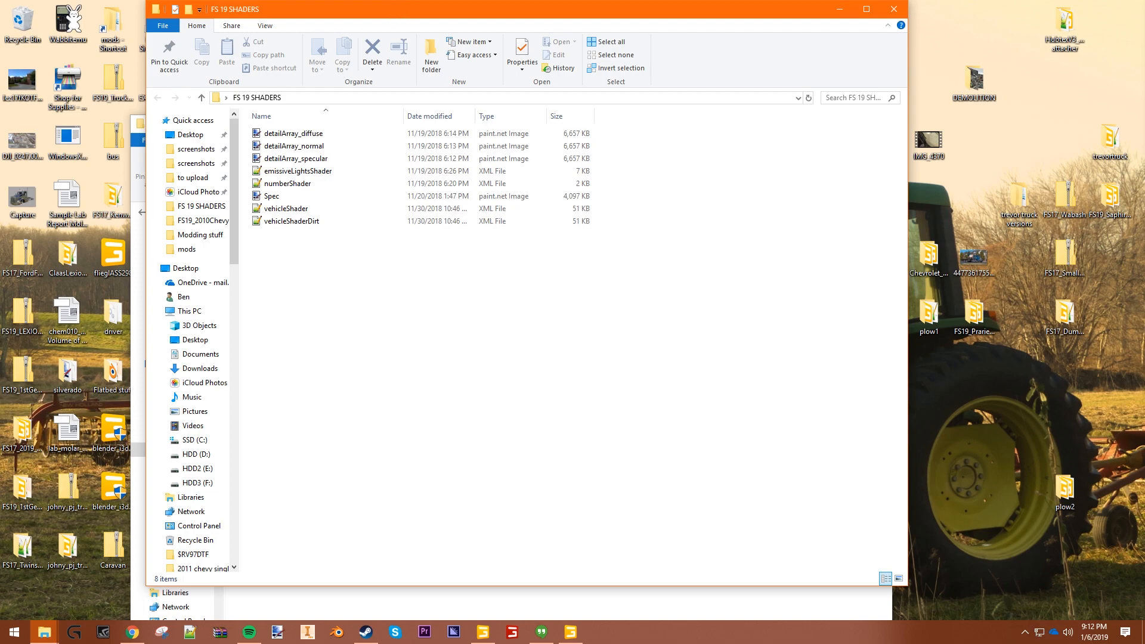
{"action": "left_click_drag", "start_coordinate": [401, 3], "coordinate": [702, 66]}
Copy emissiveLightsShader from FS 19 SHADERS into CAT_Semi, replacing the existing file.
{"action": "left_click", "coordinate": [623, 234]}
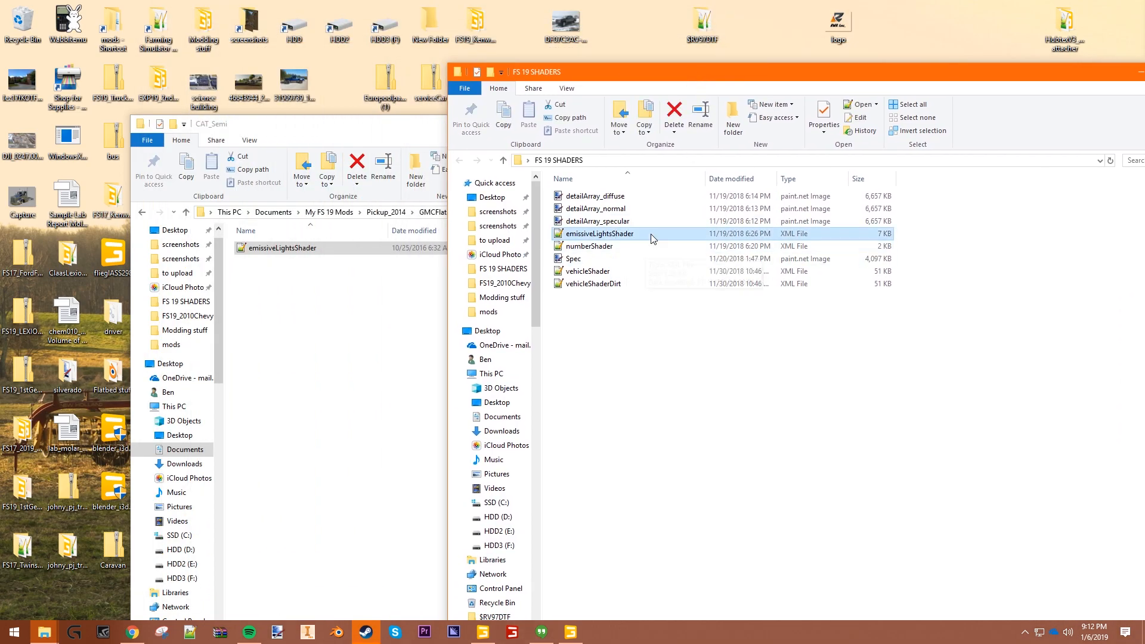
{"action": "right_click_drag", "start_coordinate": [652, 238], "coordinate": [304, 349]}
{"action": "left_click", "coordinate": [358, 378]}
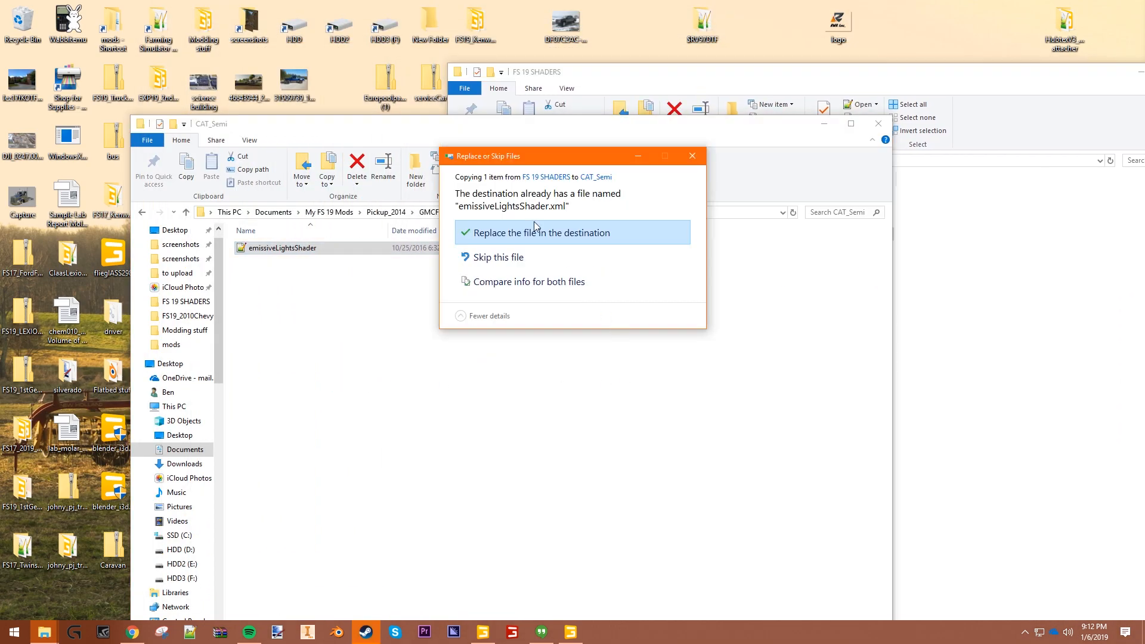
{"action": "left_click", "coordinate": [533, 237]}
{"action": "left_click", "coordinate": [1011, 395]}
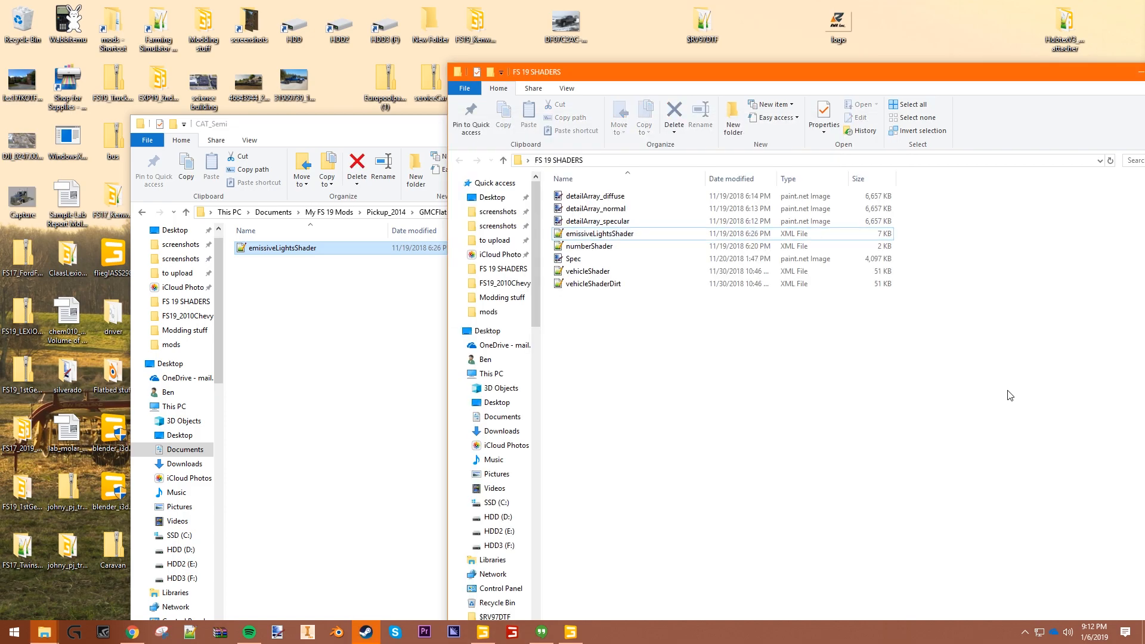
{"action": "left_click", "coordinate": [425, 441]}
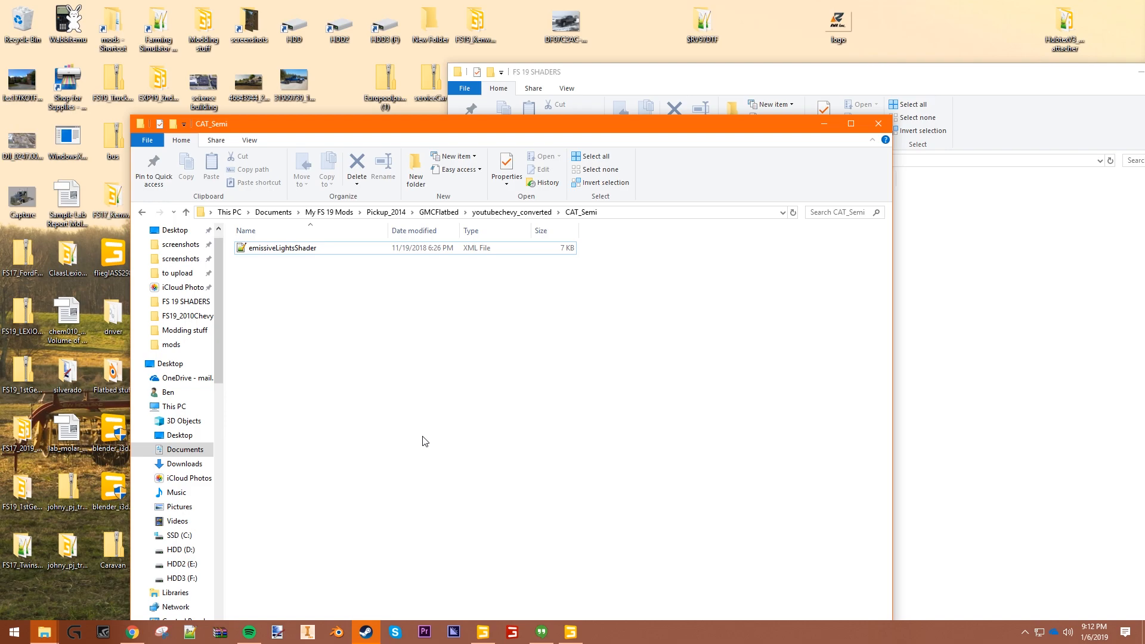
Recheck the shader errors in GIANTS Editor, then open the shaders folder inside GMCFlatbed.
{"action": "left_click", "coordinate": [273, 248]}
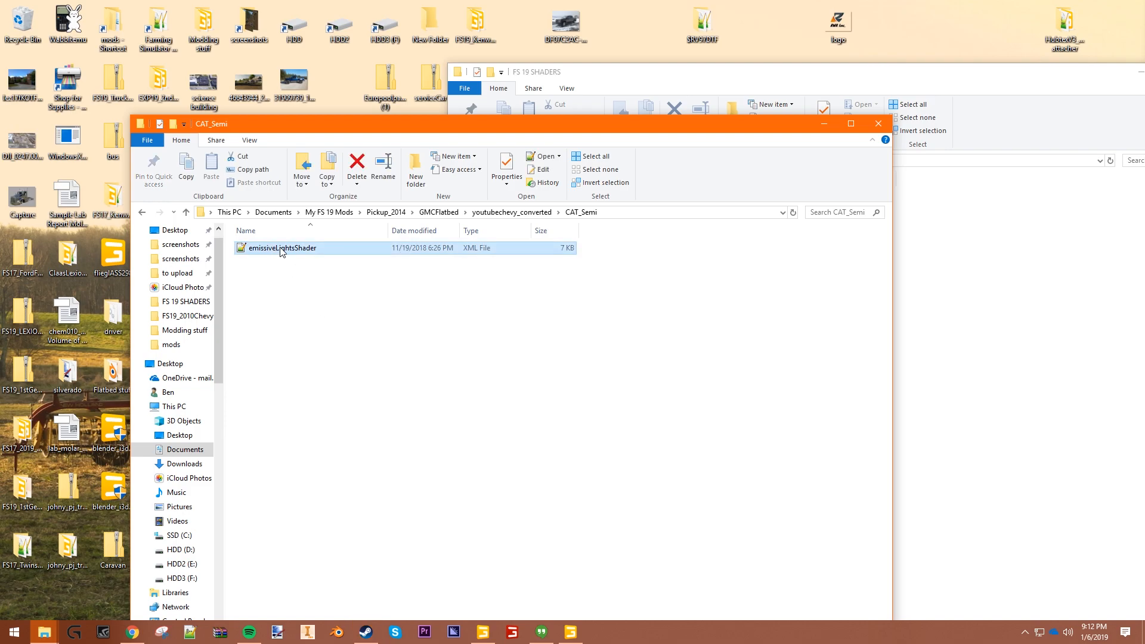
{"action": "key", "text": "alt+Tab"}
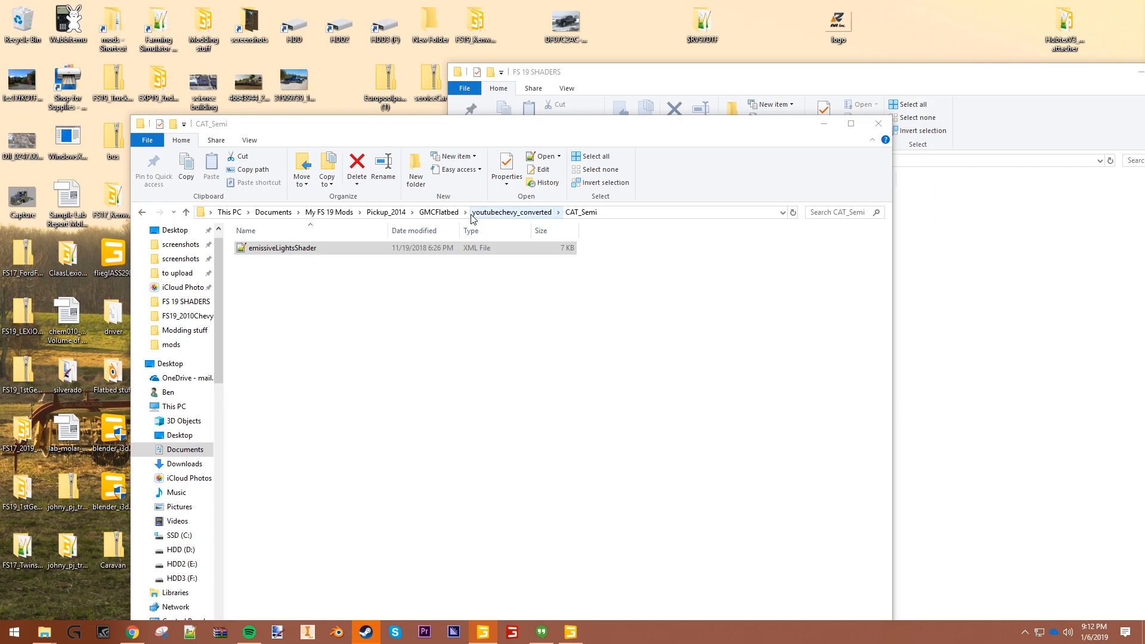
{"action": "left_click", "coordinate": [439, 212]}
{"action": "left_click", "coordinate": [280, 325]}
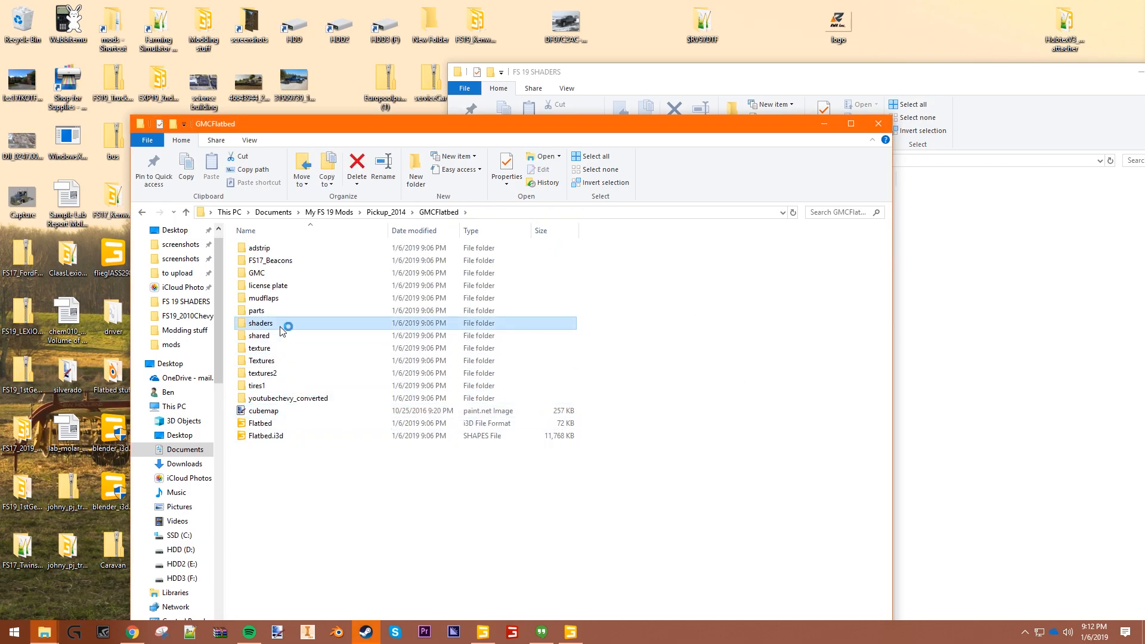
{"action": "double_click", "coordinate": [281, 325]}
{"action": "key", "text": "Down"}
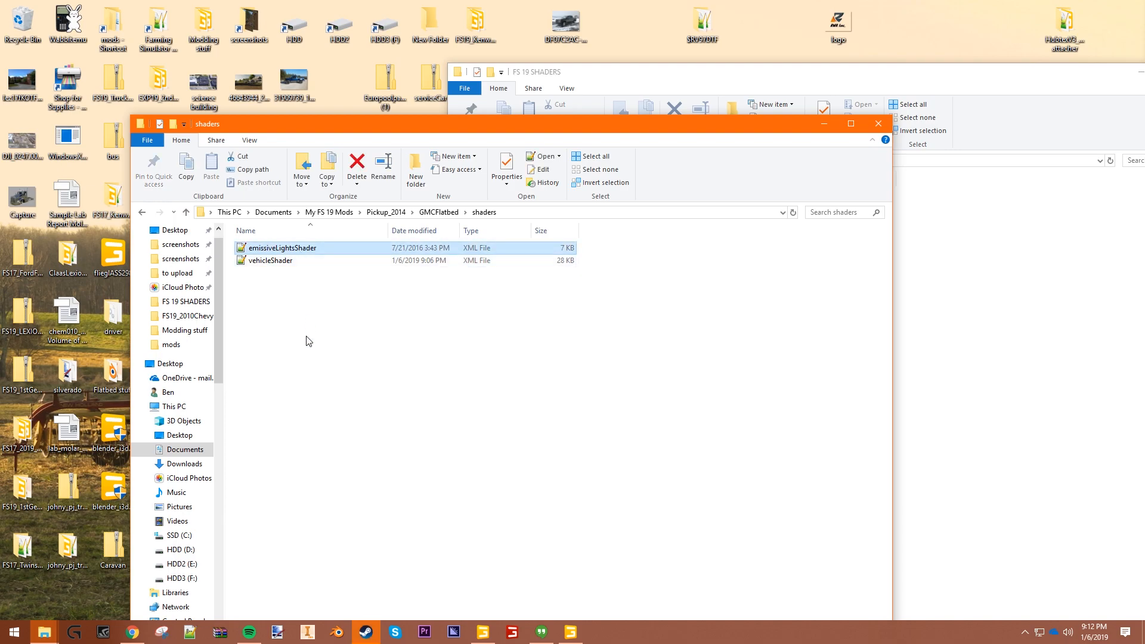
{"action": "left_click", "coordinate": [969, 328]}
{"action": "left_click", "coordinate": [614, 238]}
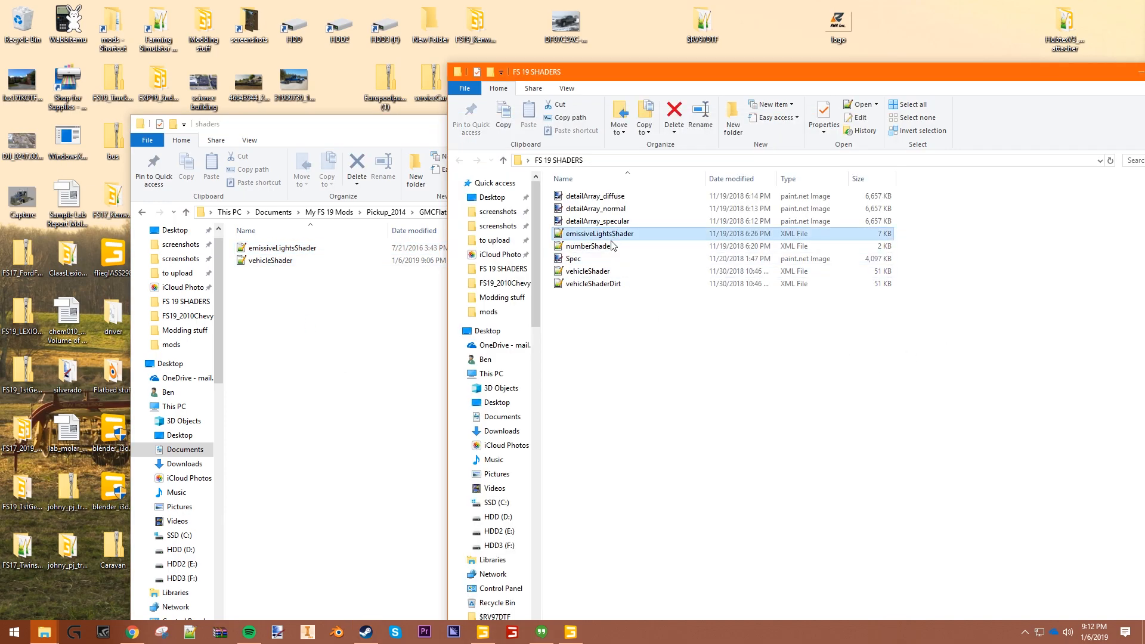
{"action": "left_click", "coordinate": [610, 272], "text": "ctrl"}
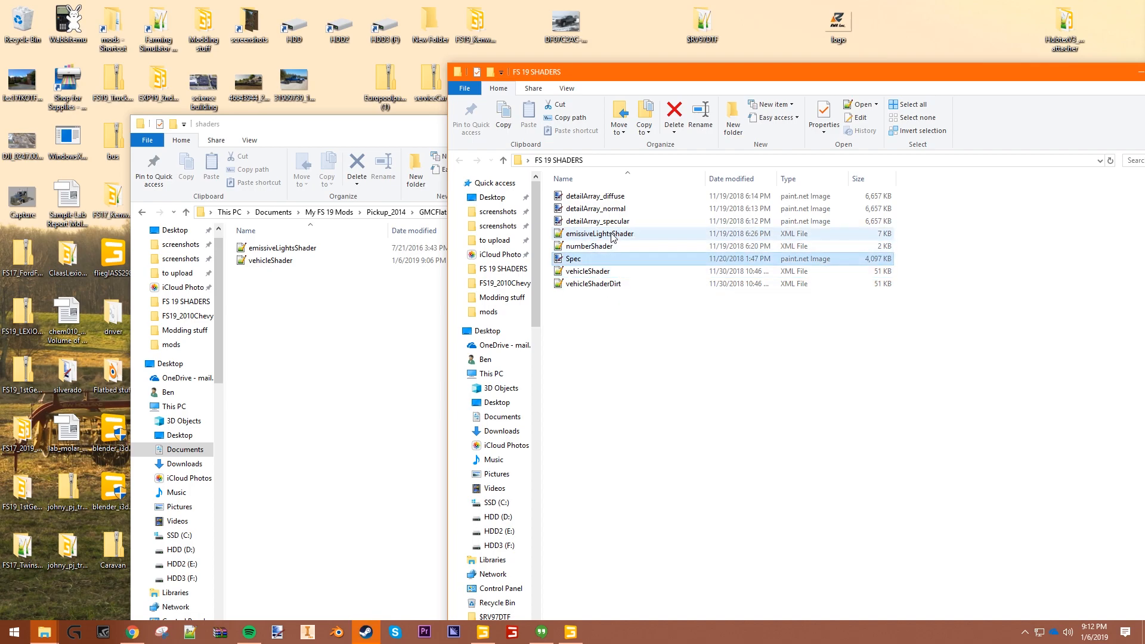
{"action": "left_click", "coordinate": [597, 220]}
{"action": "key", "text": "super"}
{"action": "key", "text": "Escape"}
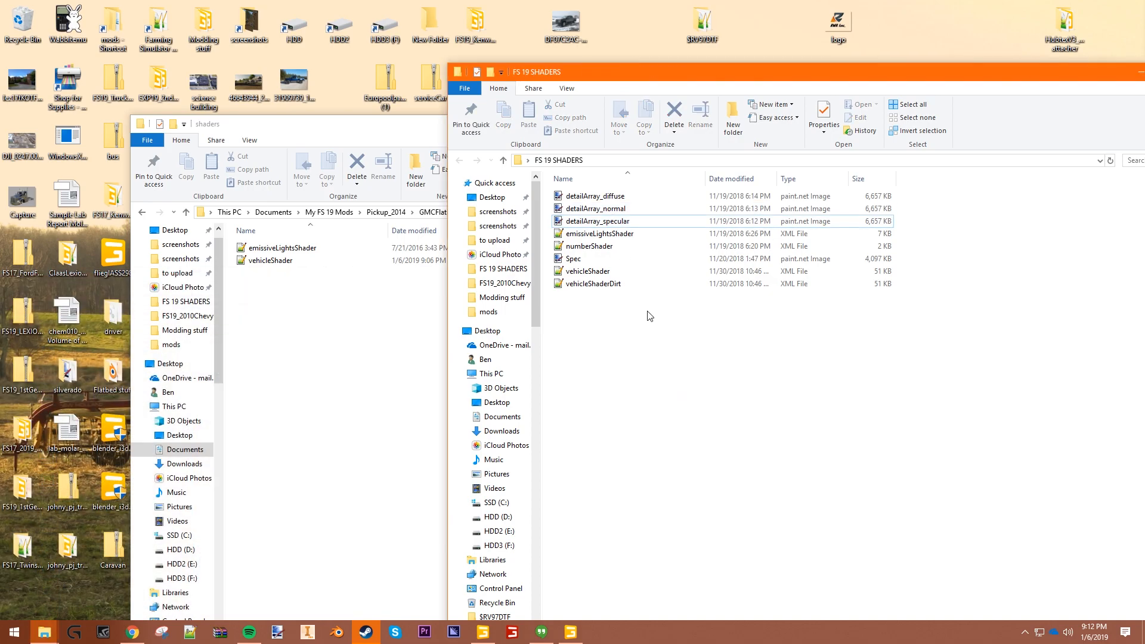
Copy vehicleShader, Spec and the three detailArray images from FS 19 SHADERS into GMCFlatbed's shaders folder, replacing the existing vehicleShader.
{"action": "left_click", "coordinate": [588, 271]}
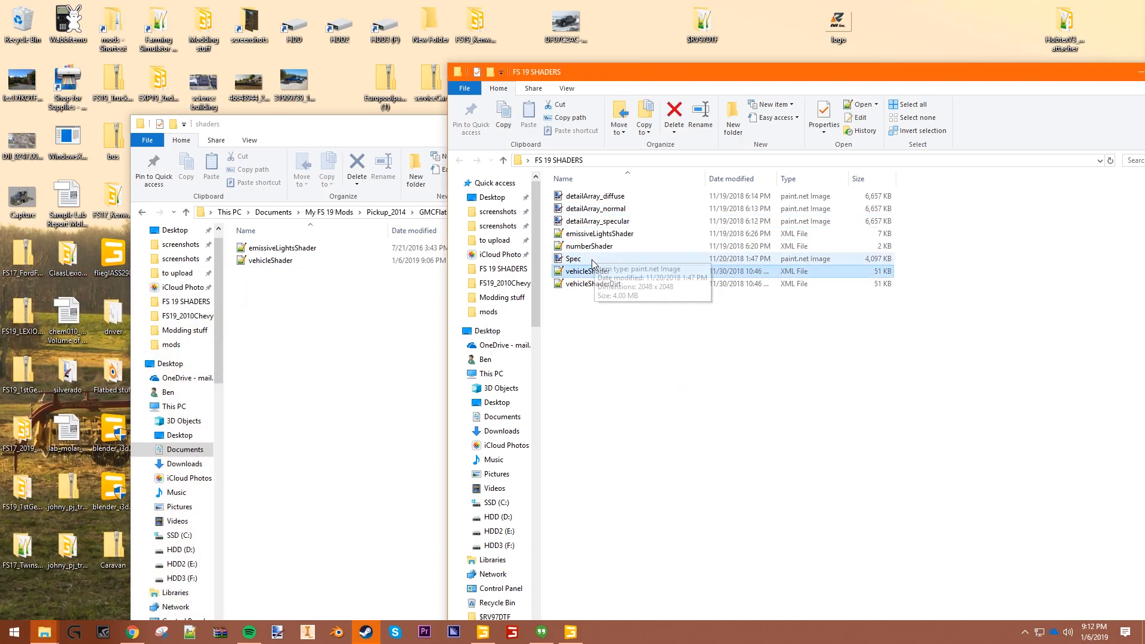
{"action": "left_click", "coordinate": [574, 259], "text": "ctrl"}
{"action": "left_click", "coordinate": [600, 221], "text": "ctrl"}
{"action": "left_click", "coordinate": [599, 209], "text": "ctrl"}
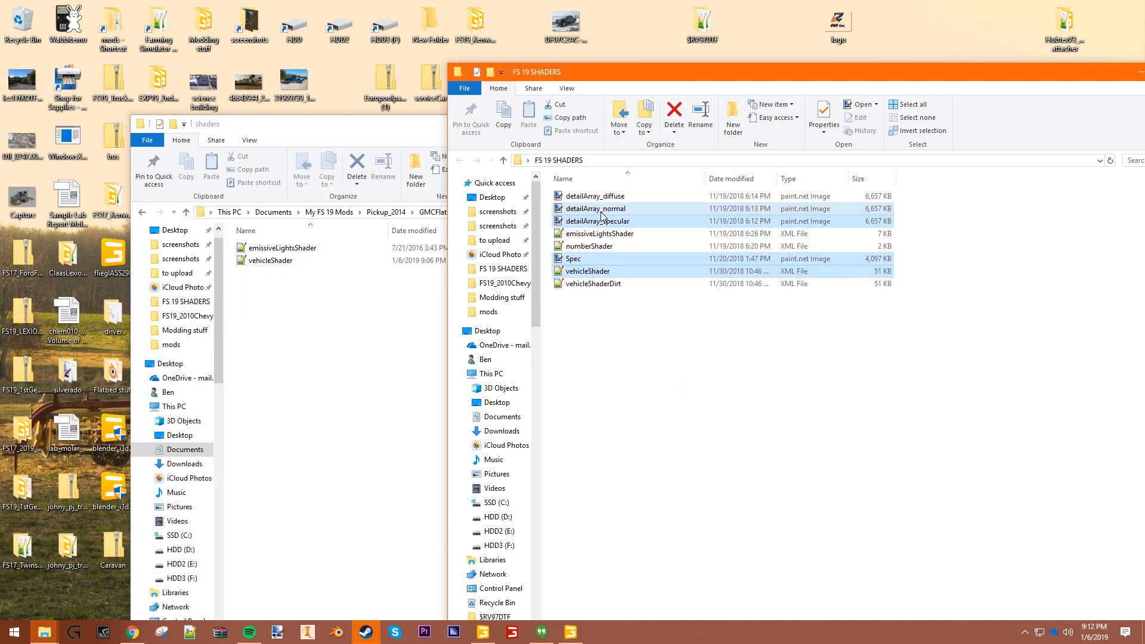
{"action": "left_click", "coordinate": [602, 197], "text": "ctrl"}
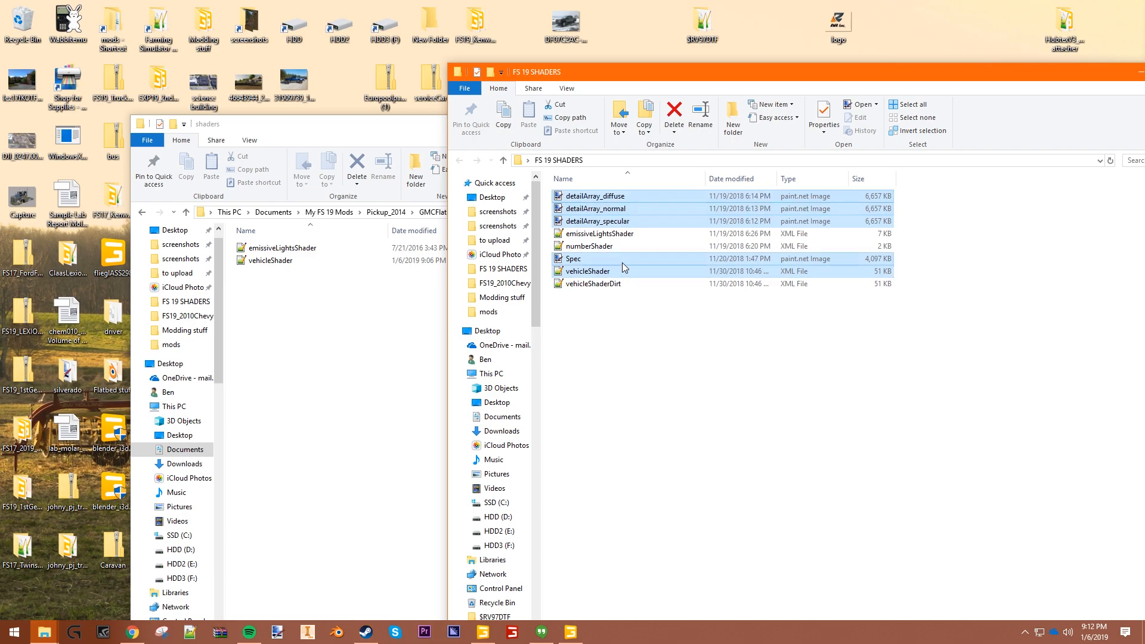
{"action": "right_click_drag", "start_coordinate": [621, 262], "coordinate": [330, 375]}
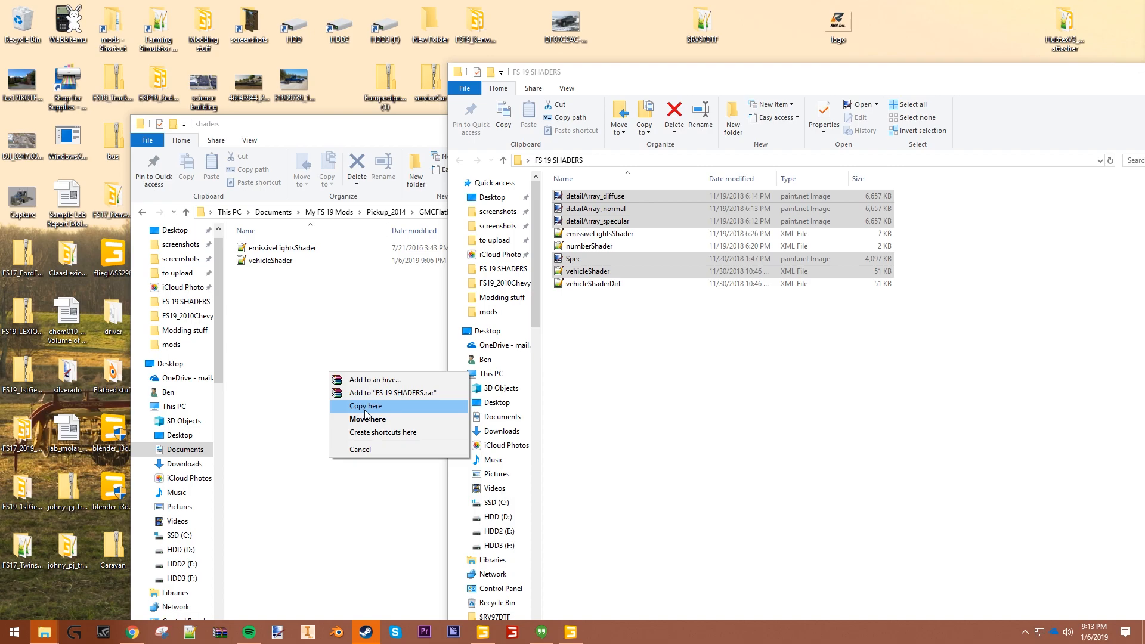
{"action": "left_click", "coordinate": [365, 407]}
{"action": "left_click", "coordinate": [573, 230]}
Copy emissiveLightsShader from FS 19 SHADERS into GMCFlatbed's shaders folder, replacing the existing file.
{"action": "left_click", "coordinate": [615, 234]}
{"action": "right_click_drag", "start_coordinate": [617, 236], "coordinate": [351, 395]}
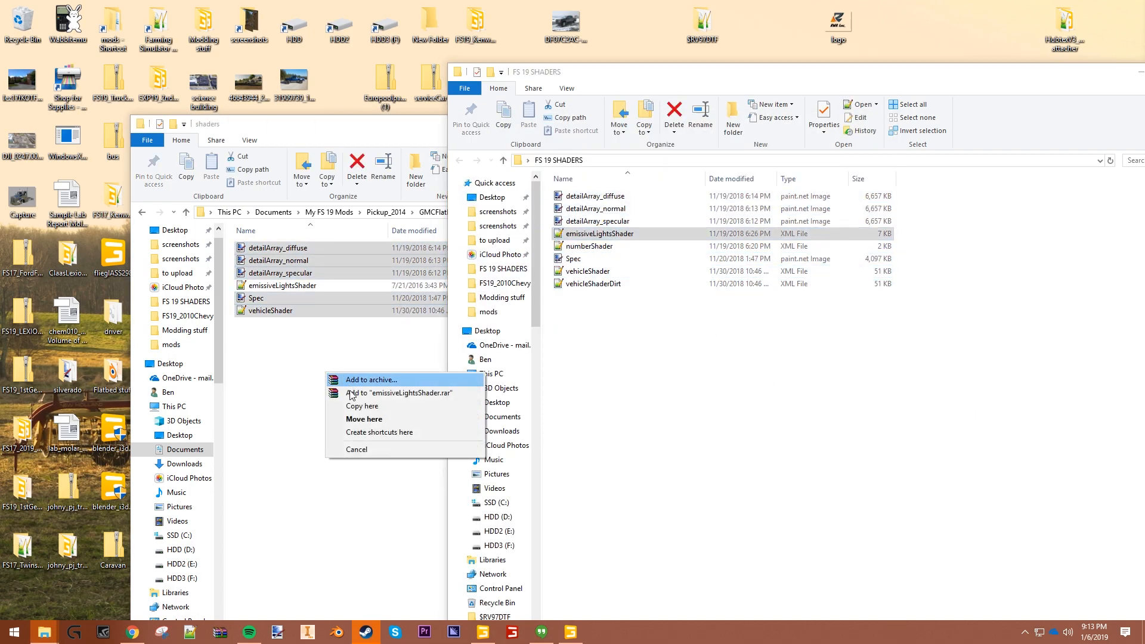
{"action": "left_click", "coordinate": [354, 406]}
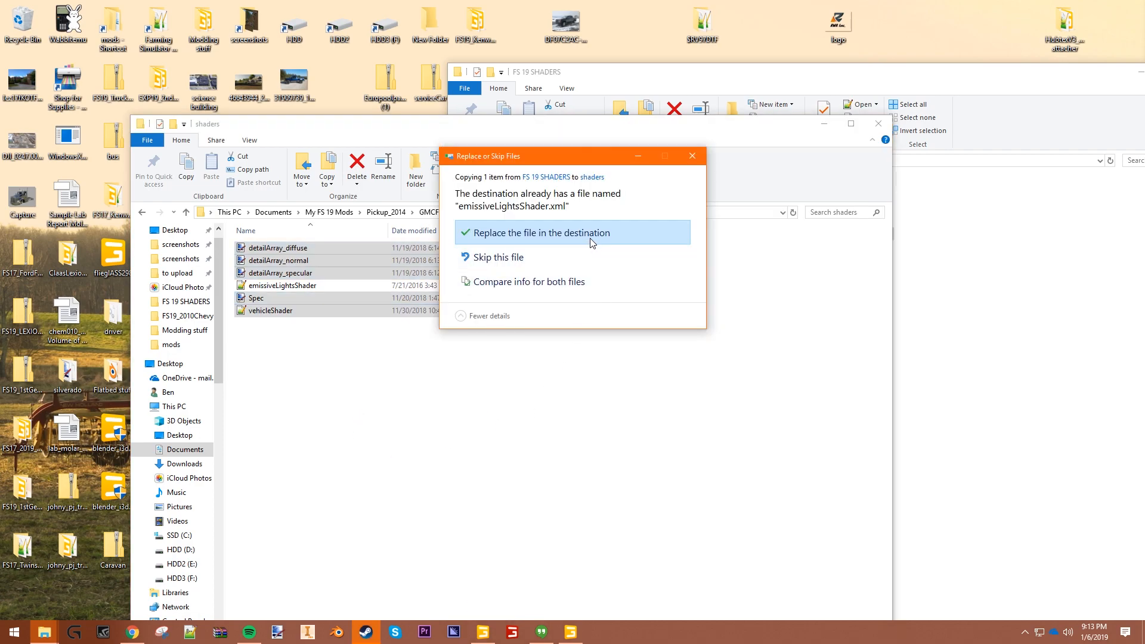
{"action": "left_click", "coordinate": [577, 225]}
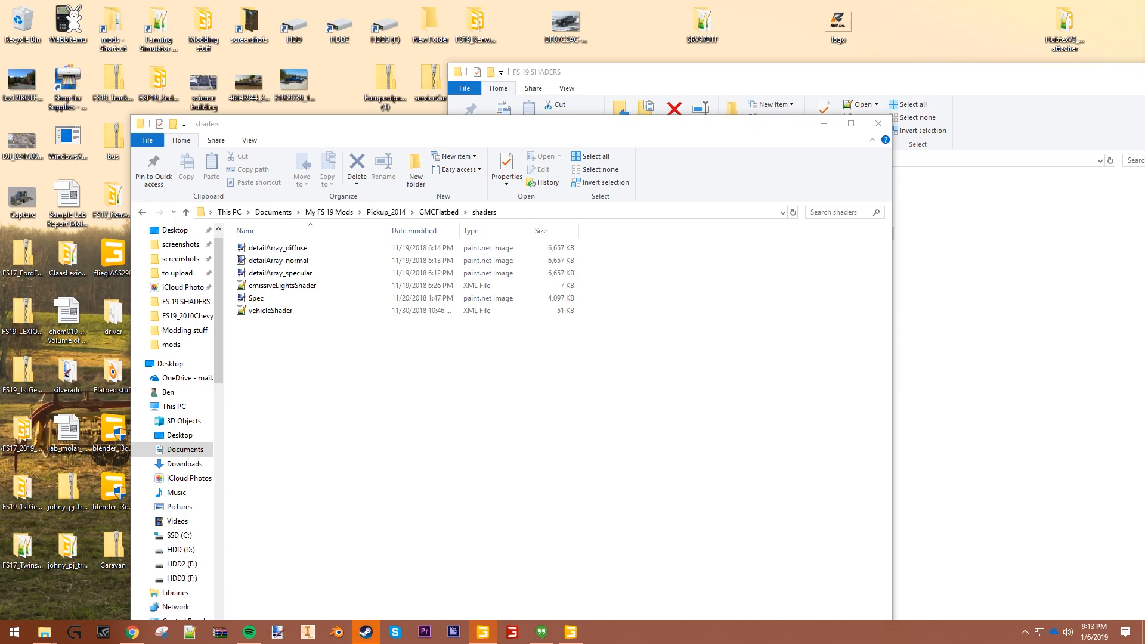
Go back to GMCFlatbed and open the nested folder parts > lightbar > parts > lightbar > parts > lights > textures.
{"action": "left_click", "coordinate": [431, 213]}
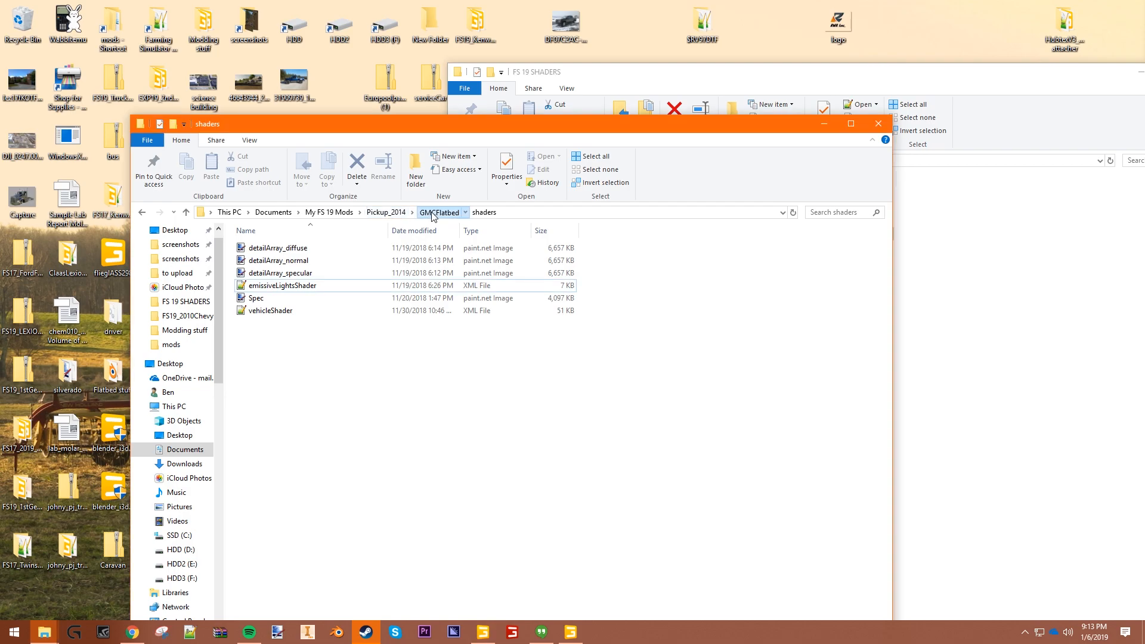
{"action": "left_click", "coordinate": [360, 491]}
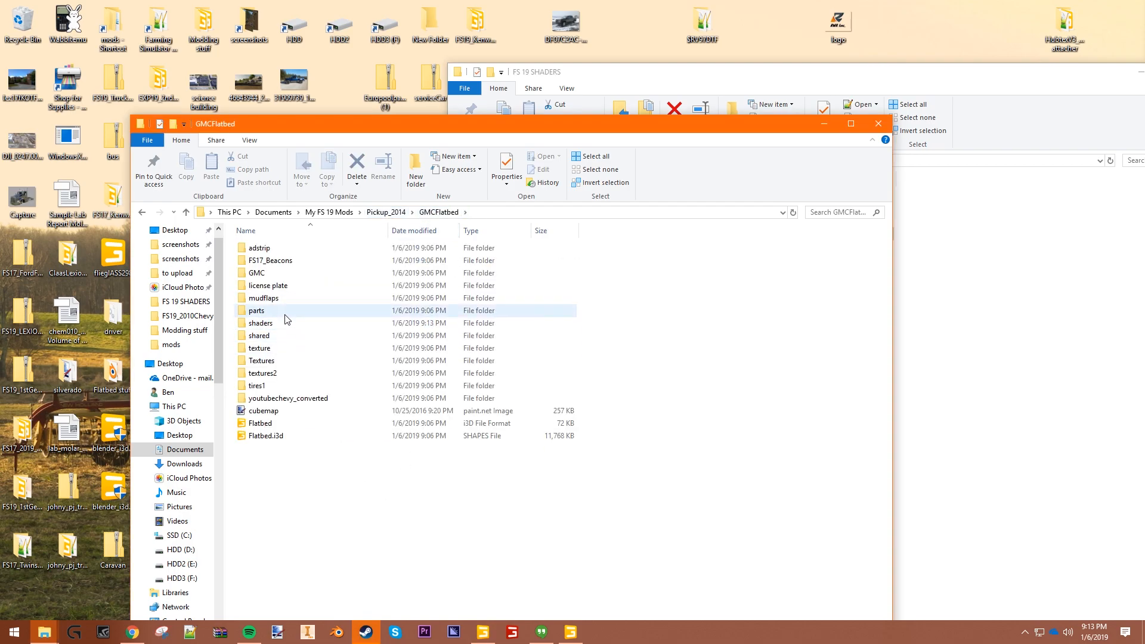
{"action": "double_click", "coordinate": [285, 315]}
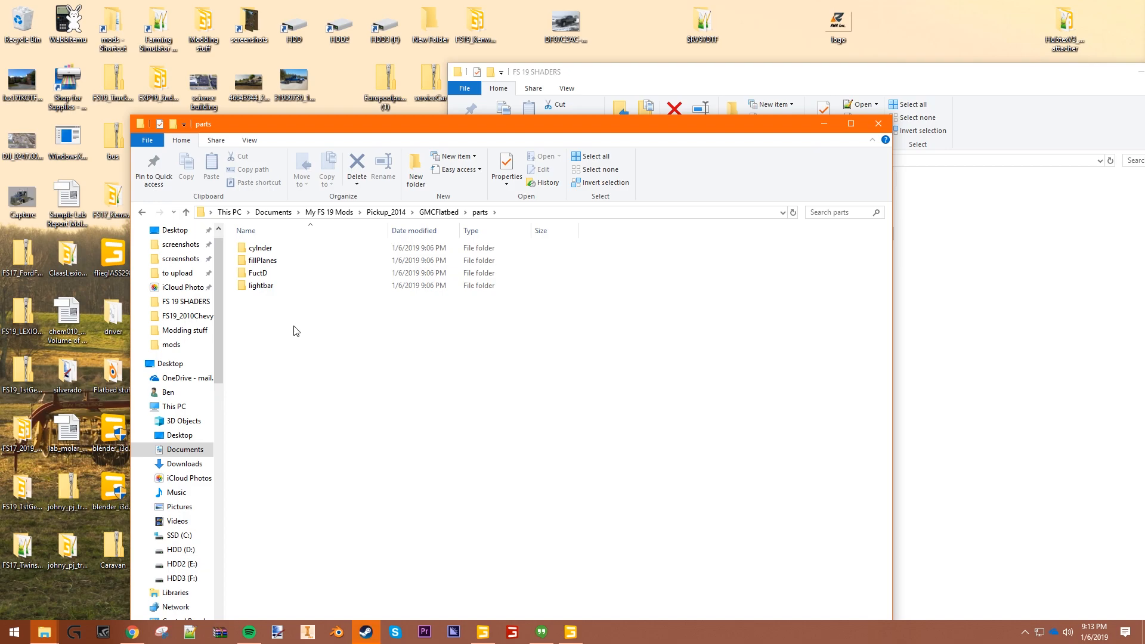
{"action": "left_click", "coordinate": [270, 291]}
{"action": "double_click", "coordinate": [286, 254]}
{"action": "double_click", "coordinate": [286, 254]}
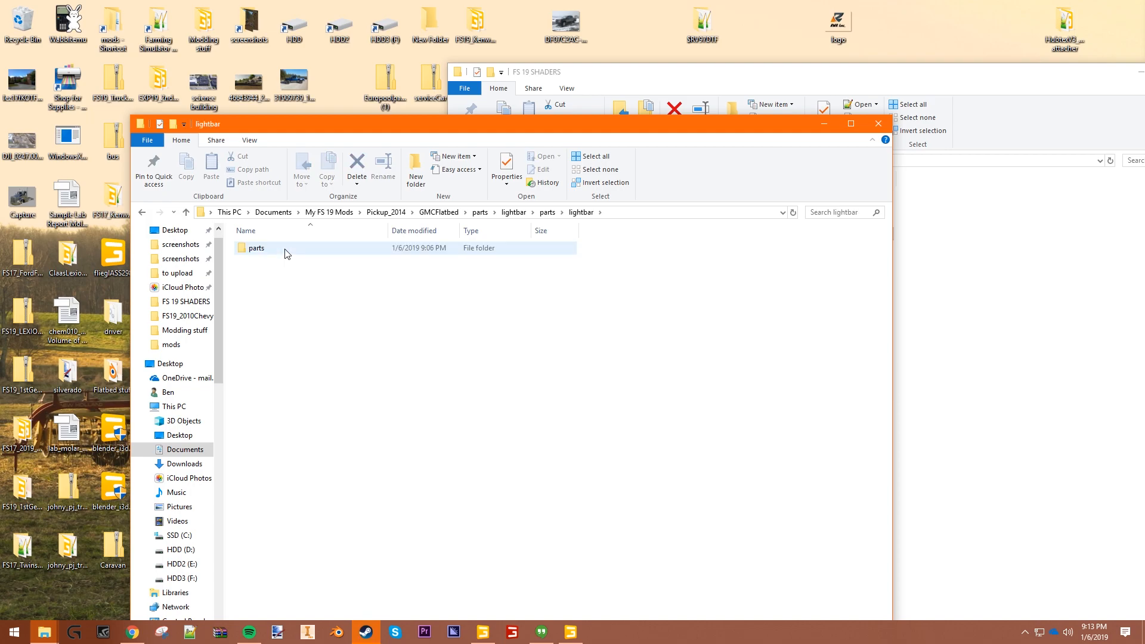
{"action": "double_click", "coordinate": [286, 254]}
{"action": "double_click", "coordinate": [283, 250]}
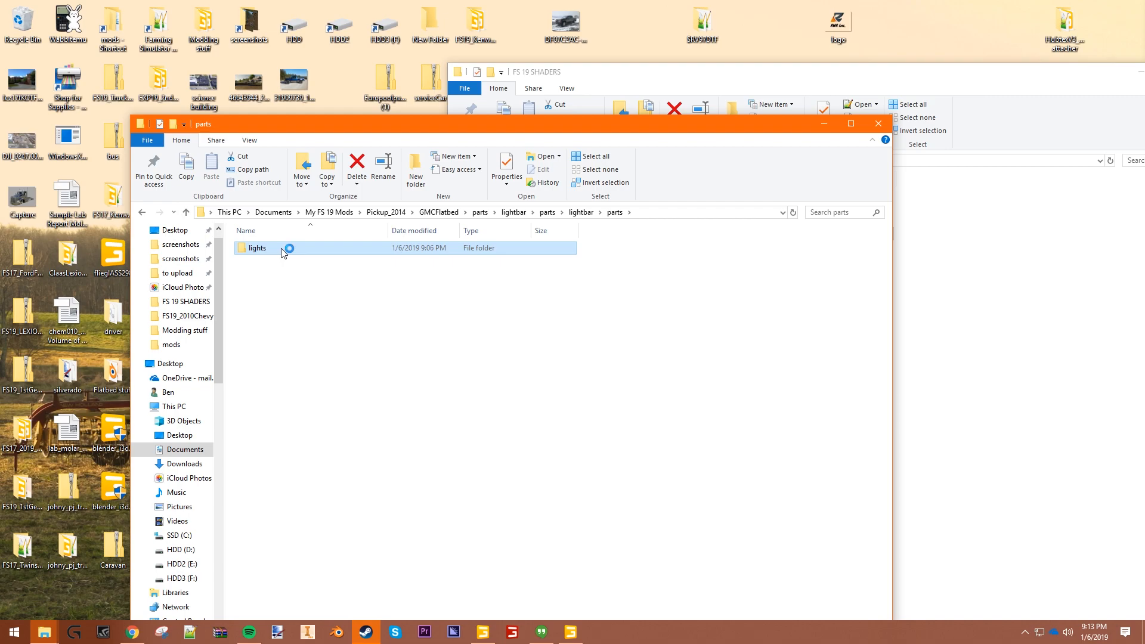
{"action": "double_click", "coordinate": [283, 250]}
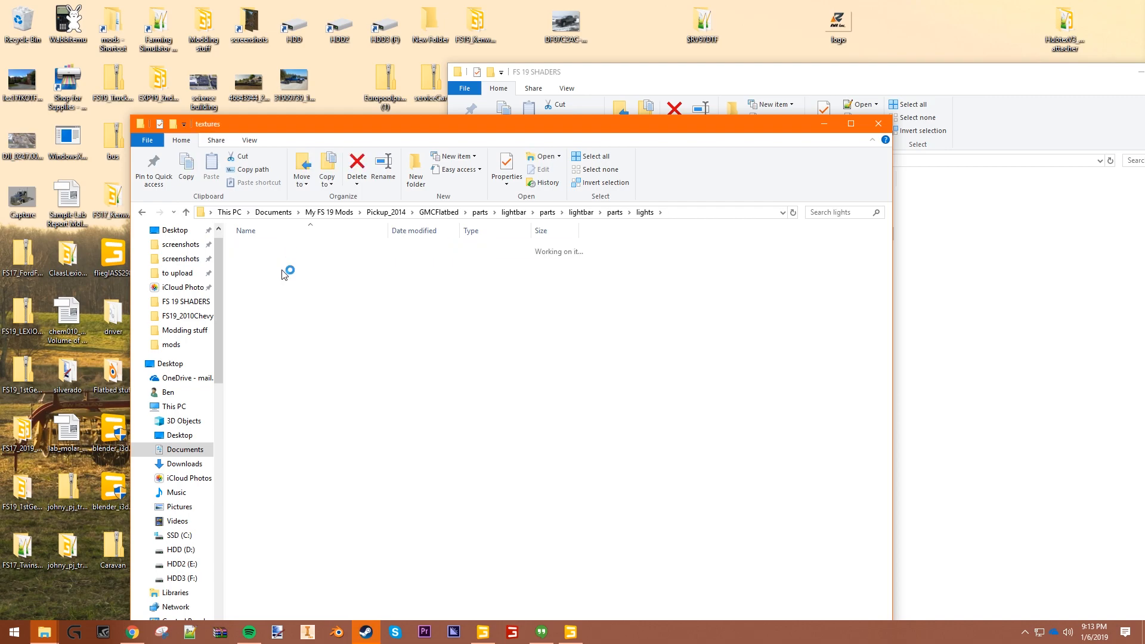
Copy emissiveLightsShader from FS 19 SHADERS into the lightbar's textures folder, replacing the existing file.
{"action": "left_click", "coordinate": [899, 384]}
{"action": "right_click_drag", "start_coordinate": [597, 233], "coordinate": [378, 419]}
{"action": "left_click", "coordinate": [401, 439]}
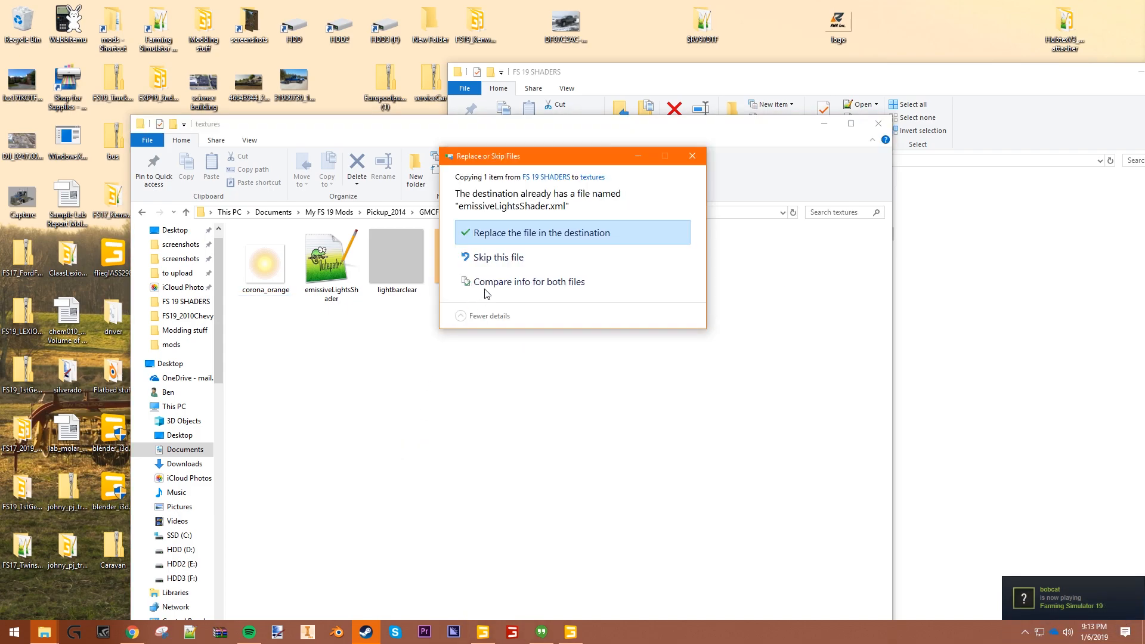
{"action": "left_click", "coordinate": [525, 230]}
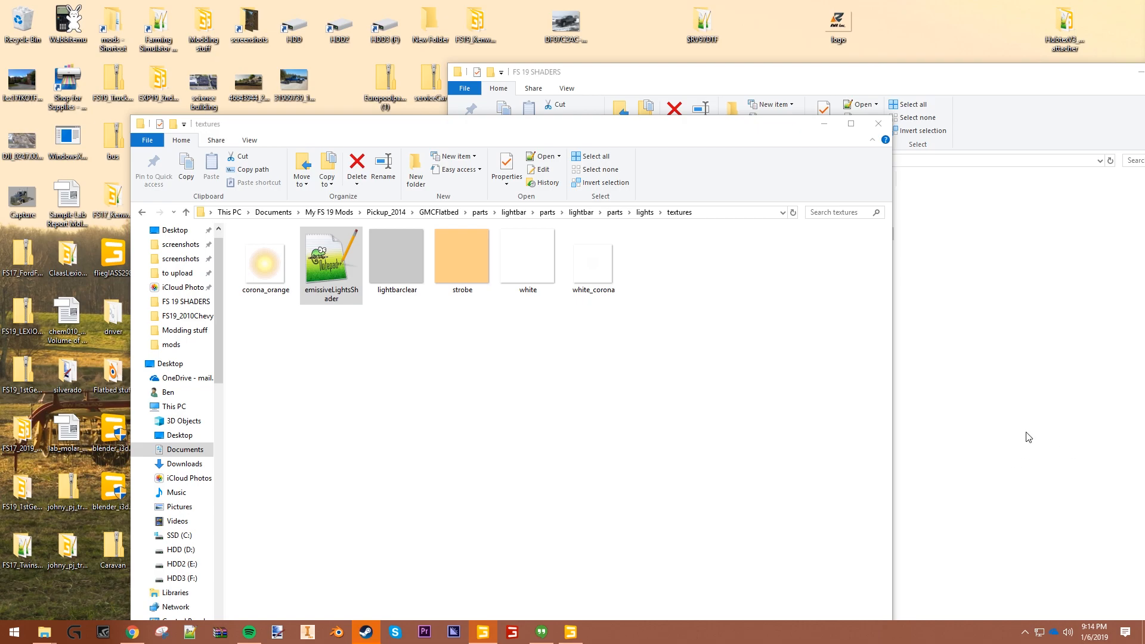
Save and close the scene in GIANTS Editor, then reopen pickup2014 from the Pickup_2014 folder with version 8.1.0 (Beta).
{"action": "left_click_drag", "start_coordinate": [1144, 121], "coordinate": [463, 1]}
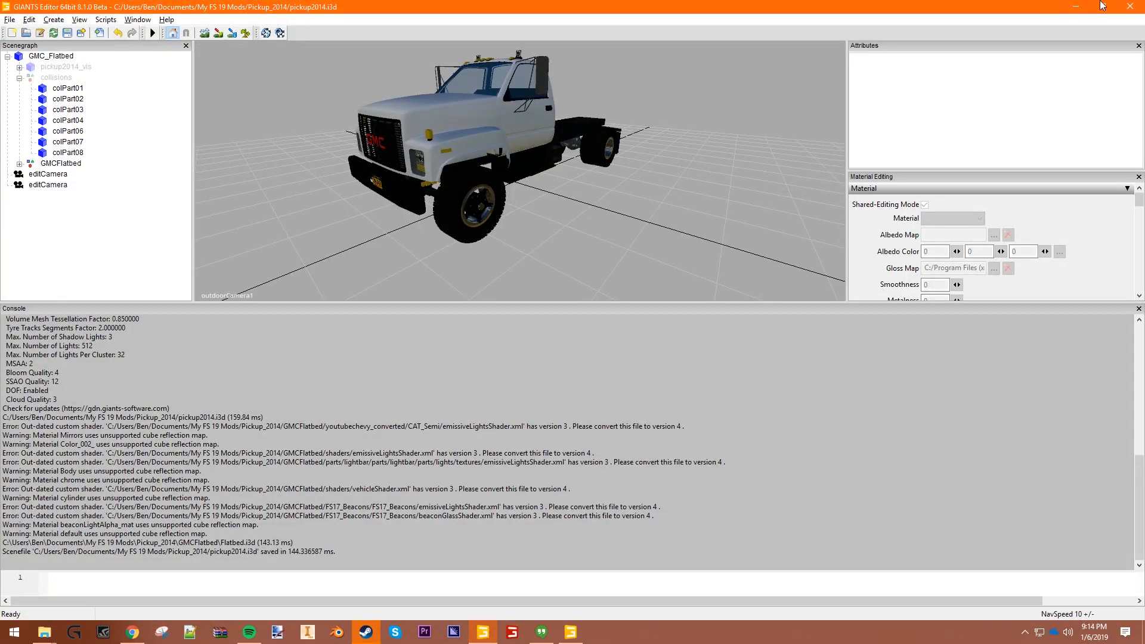
{"action": "left_click", "coordinate": [68, 34]}
{"action": "left_click", "coordinate": [1129, 7]}
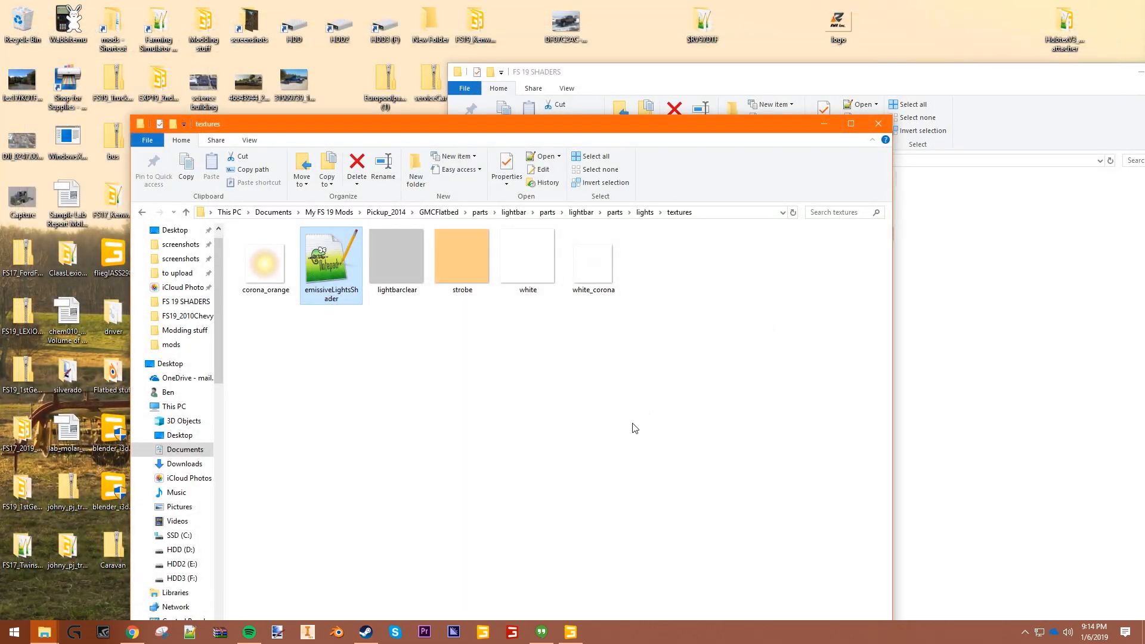
{"action": "left_click", "coordinate": [386, 212]}
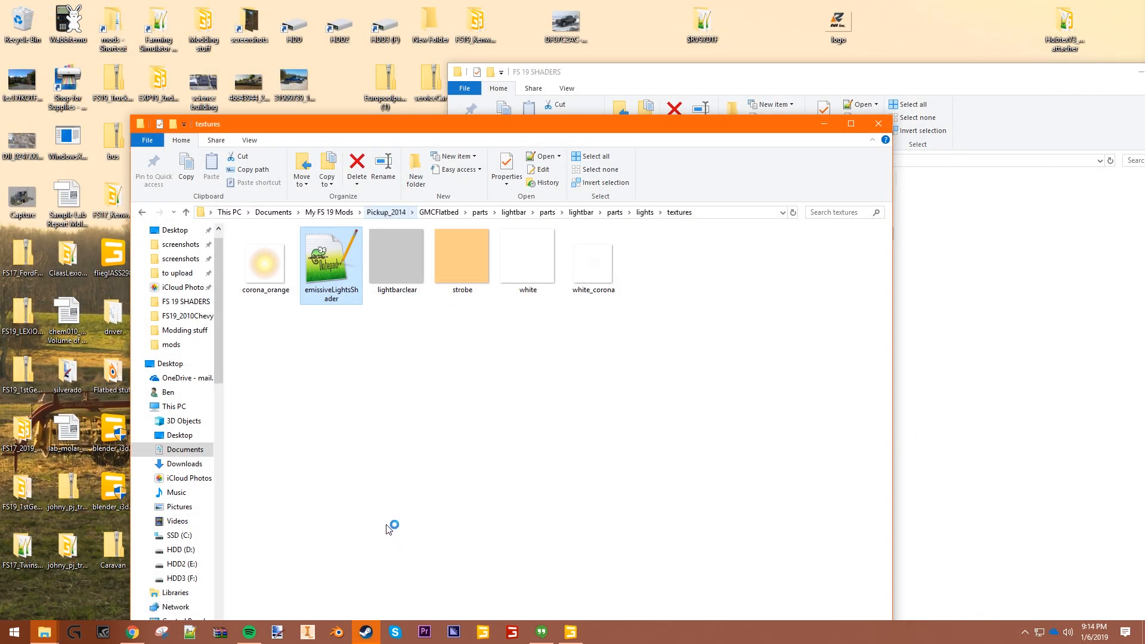
{"action": "double_click", "coordinate": [309, 274]}
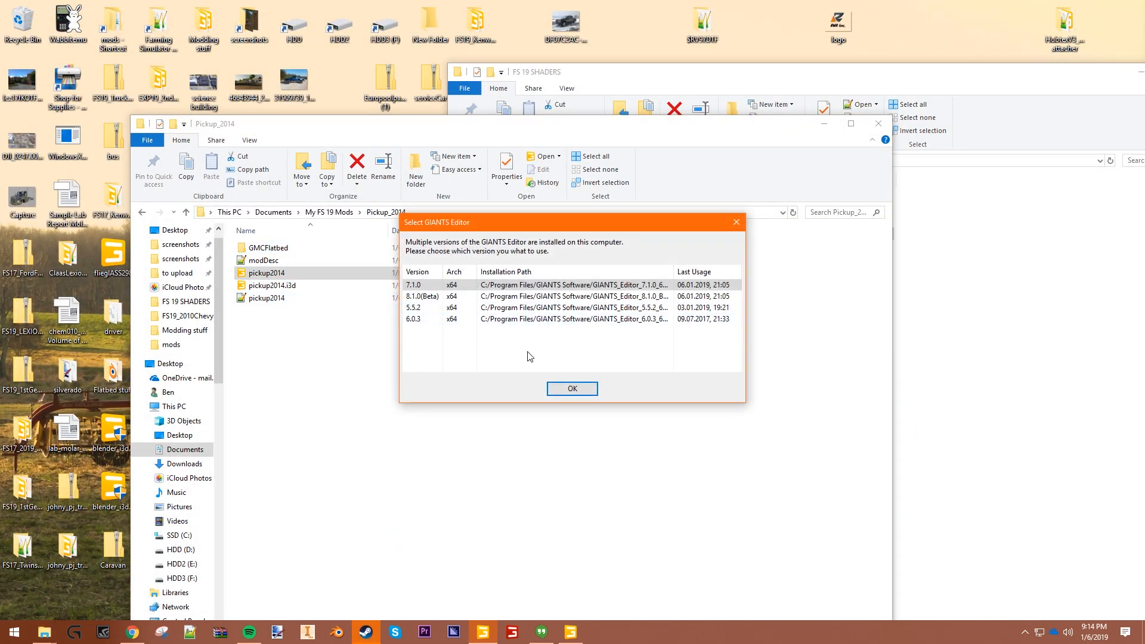
{"action": "left_click", "coordinate": [574, 297]}
{"action": "left_click", "coordinate": [579, 390]}
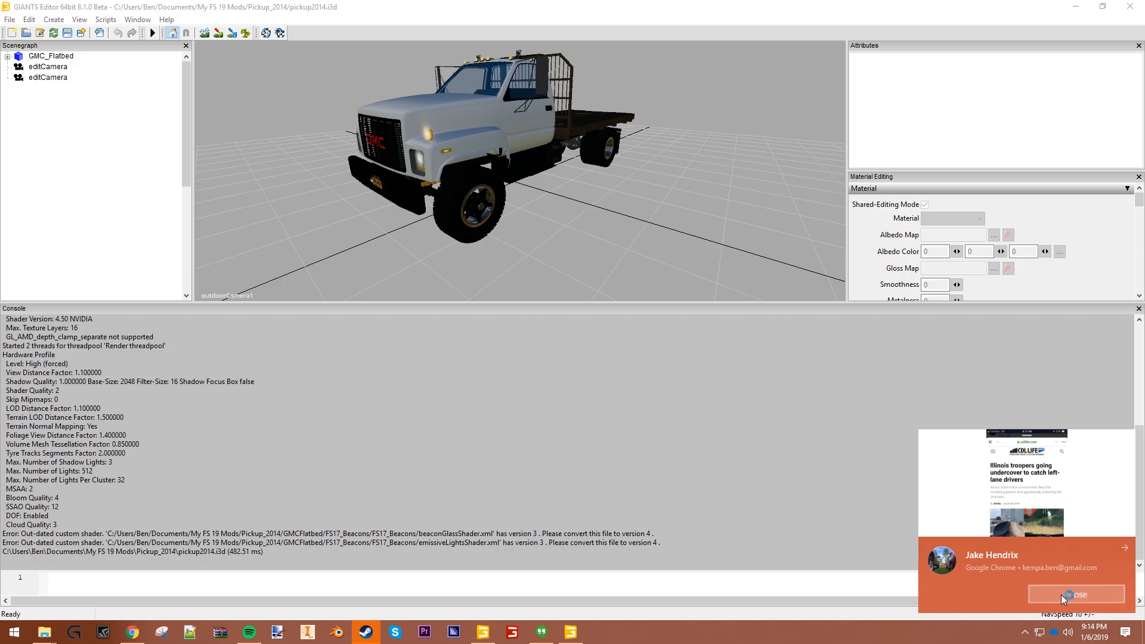
Check the console for remaining out-dated shader errors, then shrink the console to enlarge the 3D viewport.
{"action": "left_click", "coordinate": [1061, 595]}
{"action": "scroll", "coordinate": [574, 197], "scroll_direction": "up", "scroll_amount": 3}
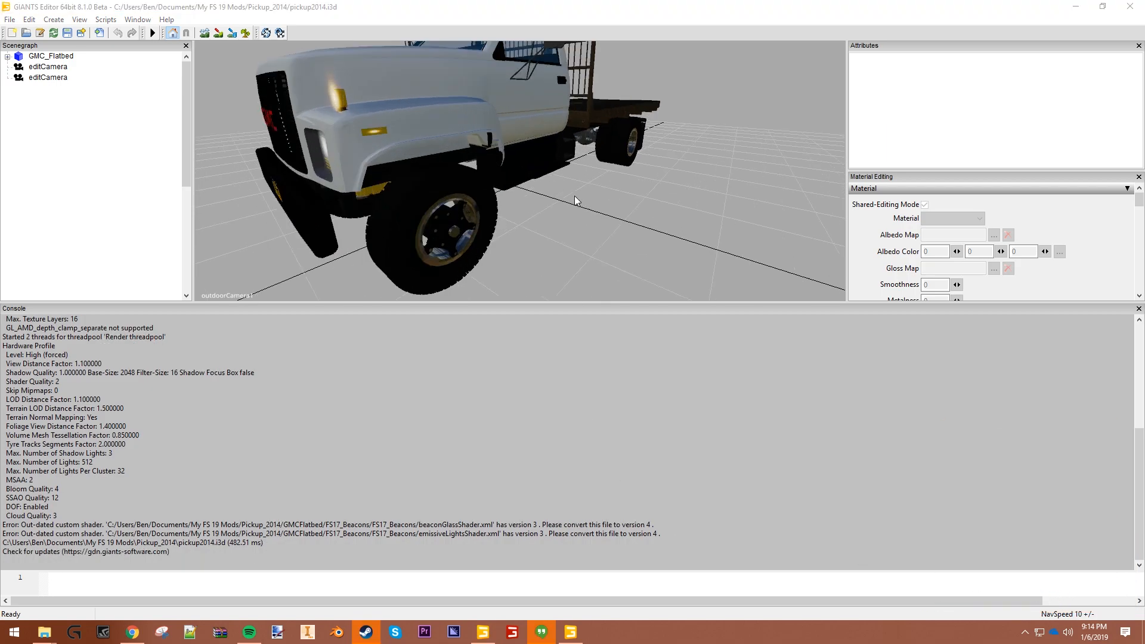
{"action": "left_click_drag", "start_coordinate": [391, 525], "coordinate": [436, 518]}
{"action": "left_click", "coordinate": [485, 541]}
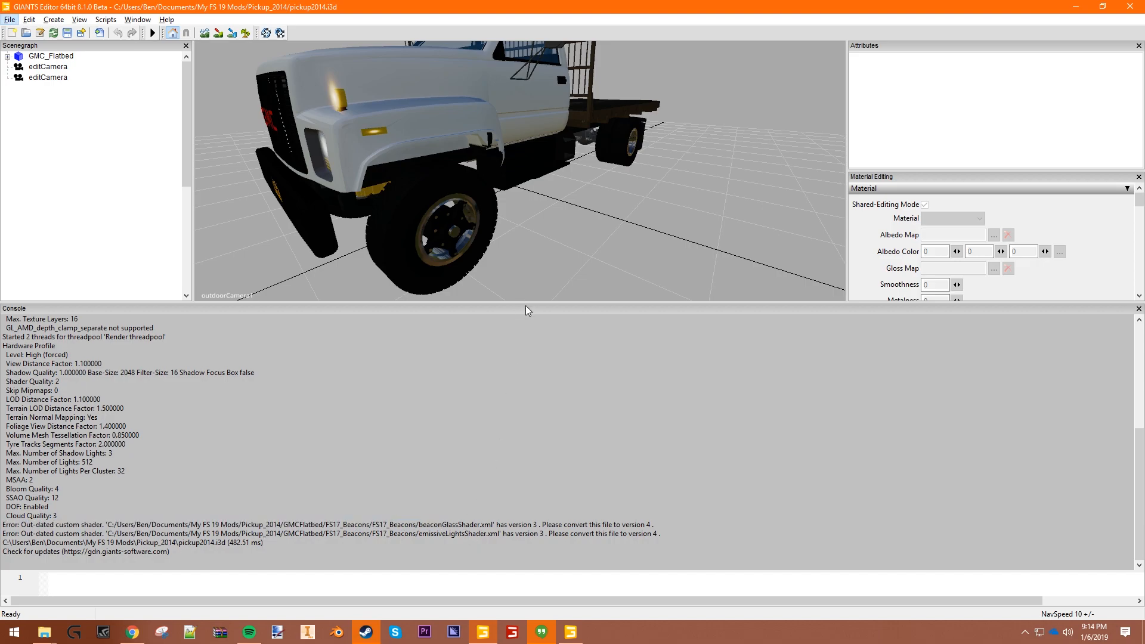
{"action": "left_click_drag", "start_coordinate": [531, 303], "coordinate": [531, 454]}
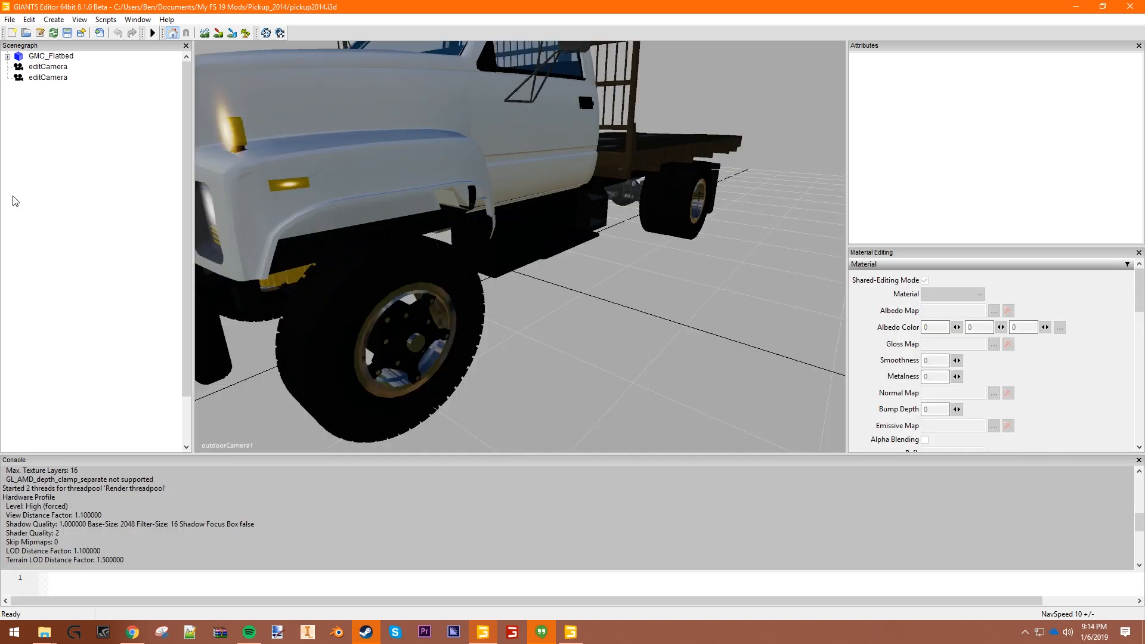
Expand GMC_Flatbed and its GMCFlatbed group in the scenegraph and select the first beaconLight01 object.
{"action": "left_click", "coordinate": [7, 56]}
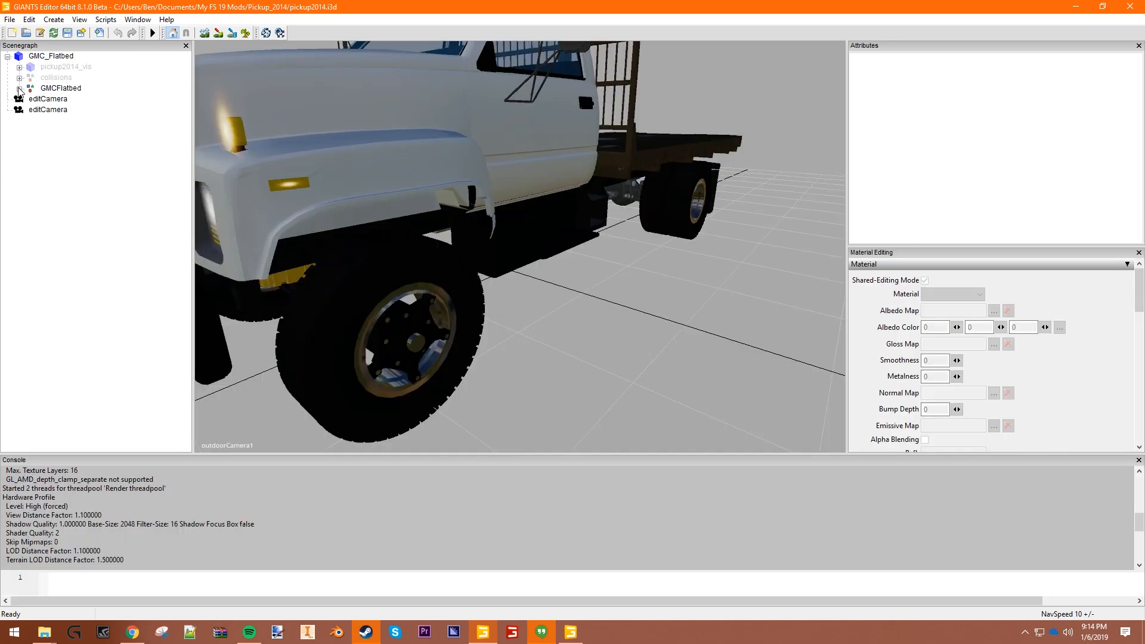
{"action": "left_click", "coordinate": [19, 88]}
{"action": "scroll", "coordinate": [62, 380], "scroll_direction": "down", "scroll_amount": 2}
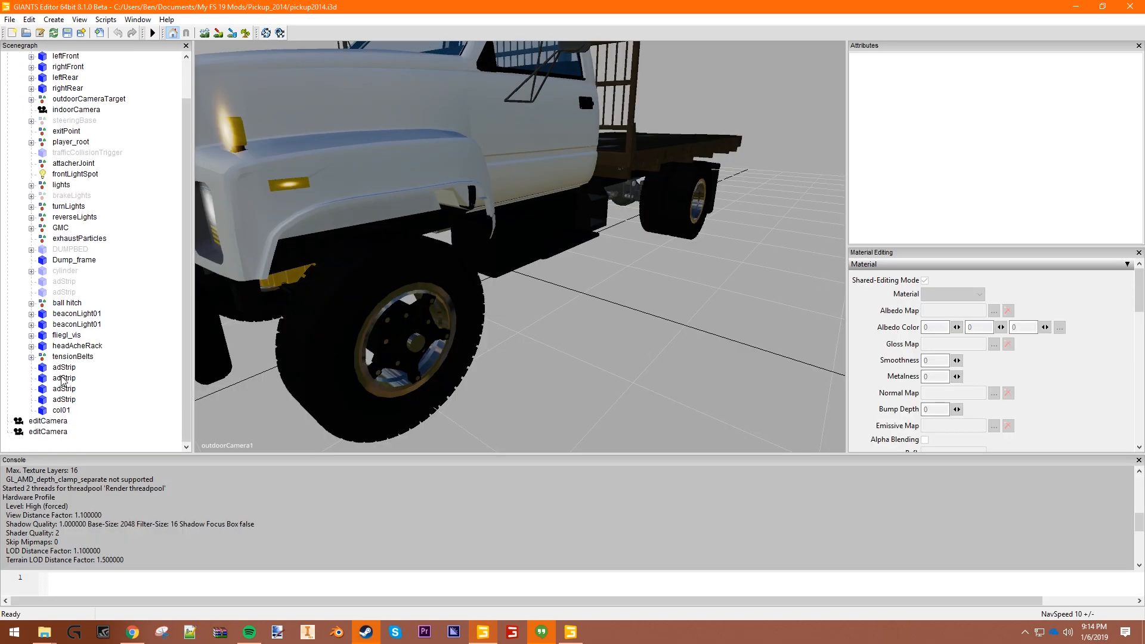
{"action": "left_click", "coordinate": [76, 315]}
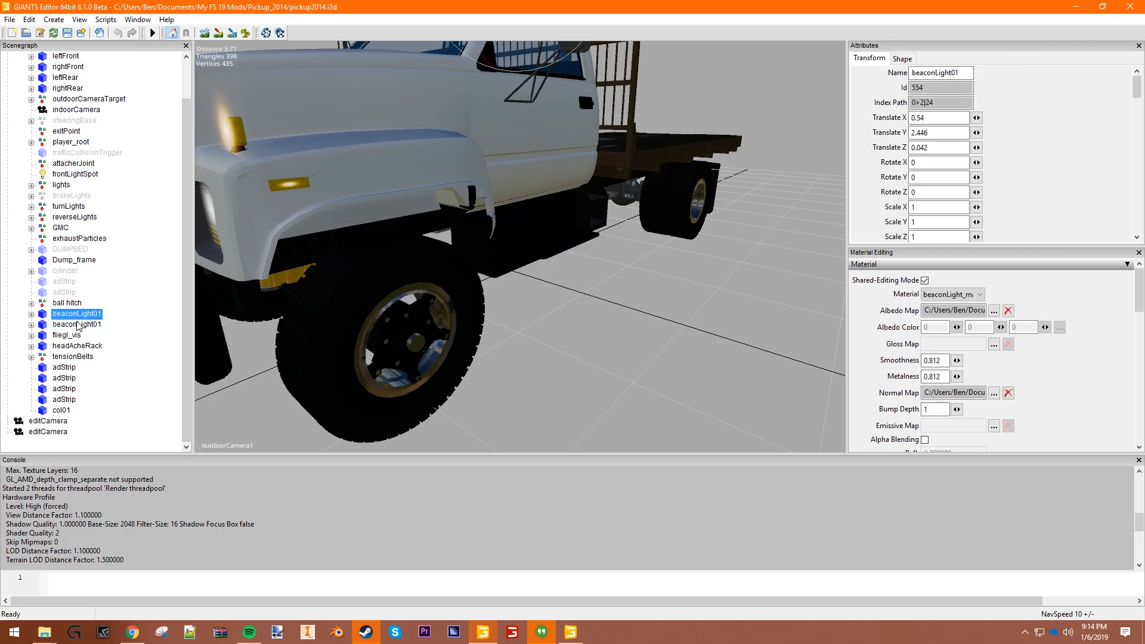
{"action": "left_click", "coordinate": [78, 326], "text": "shift"}
{"action": "left_click", "coordinate": [700, 420]}
{"action": "left_click", "coordinate": [71, 317]}
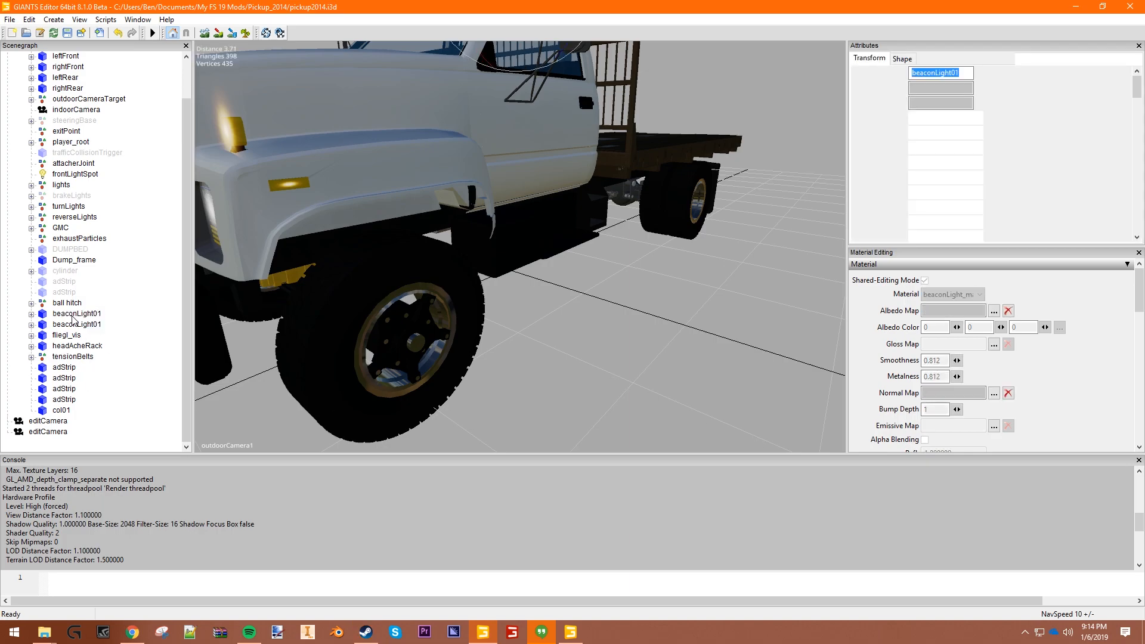
Close the Replace dialog without replacing anything and create a new transform group in the scene.
{"action": "key", "text": "ctrl+h"}
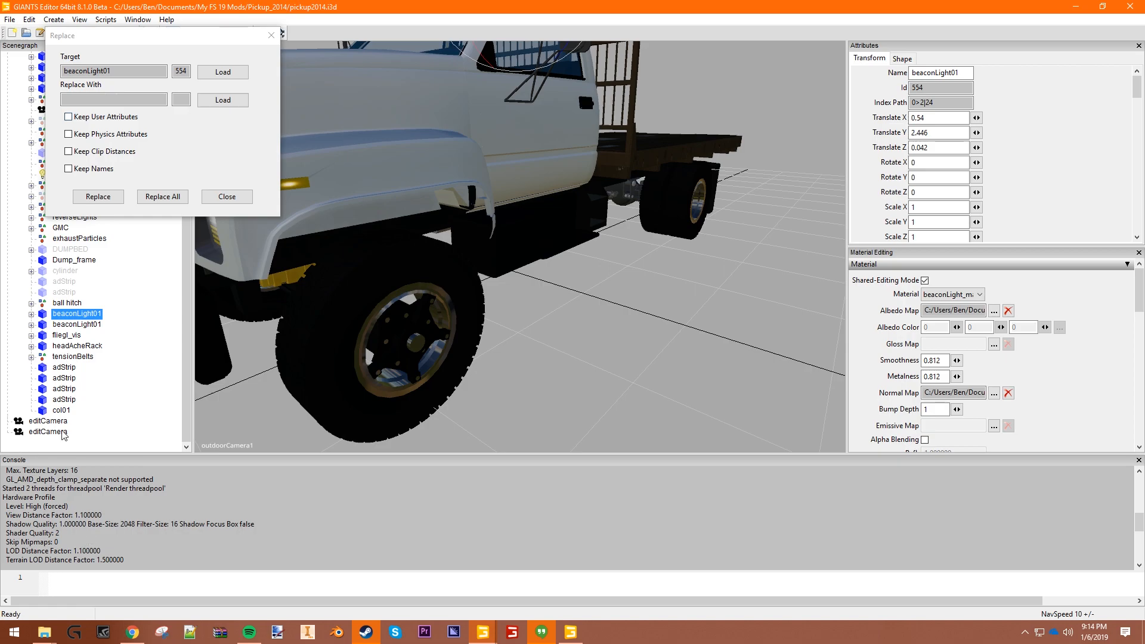
{"action": "left_click", "coordinate": [271, 35]}
{"action": "left_click", "coordinate": [53, 19]}
{"action": "left_click", "coordinate": [66, 27]}
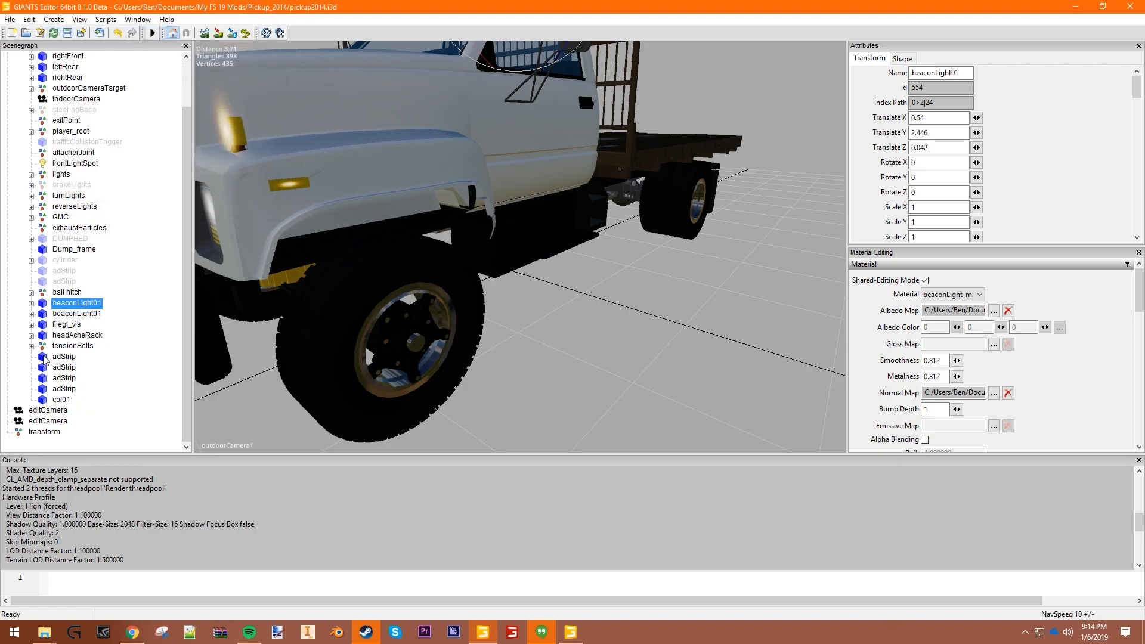
Replace the first beaconLight01 with the new transform group, loading them as target and replacement in the Replace dialog.
{"action": "key", "text": "ctrl+h"}
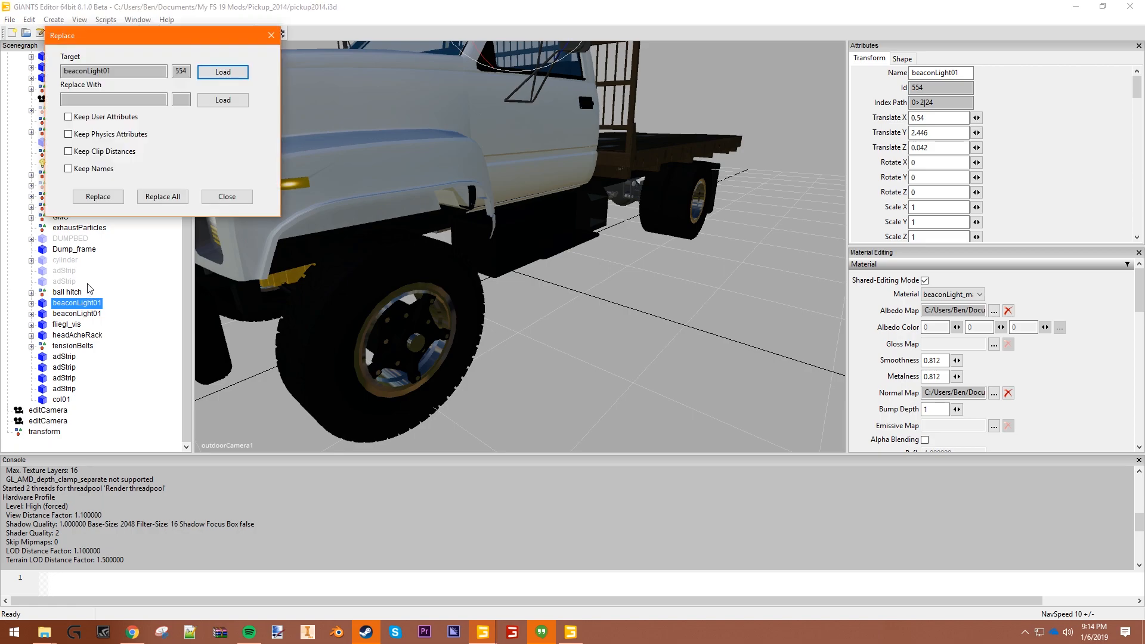
{"action": "left_click", "coordinate": [44, 431]}
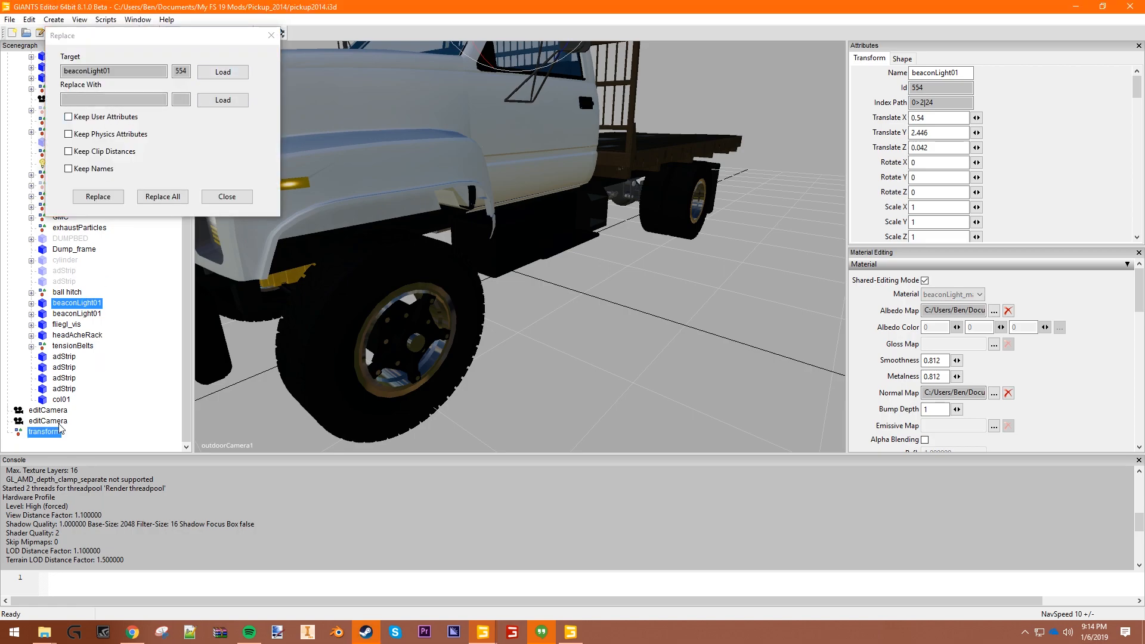
{"action": "left_click", "coordinate": [222, 99]}
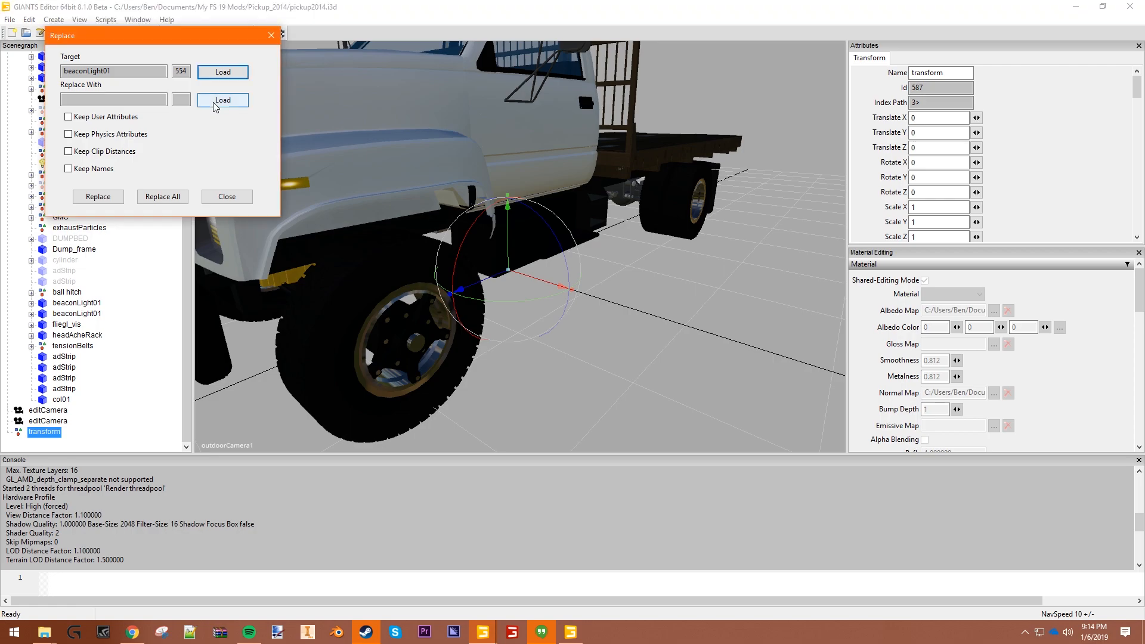
{"action": "left_click", "coordinate": [77, 303]}
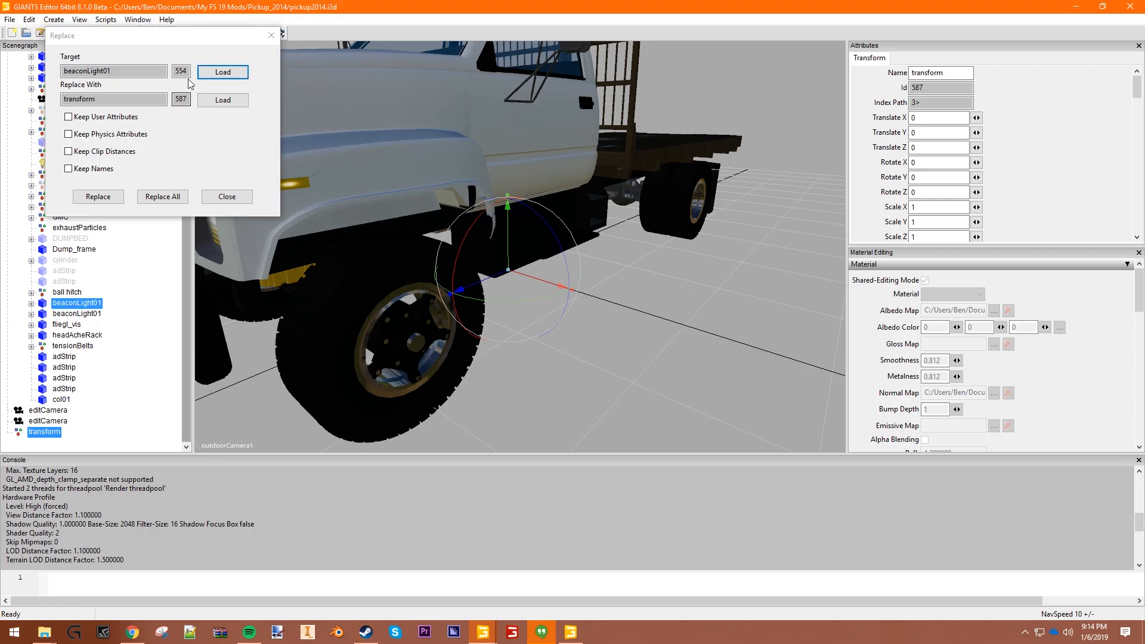
{"action": "left_click", "coordinate": [218, 76]}
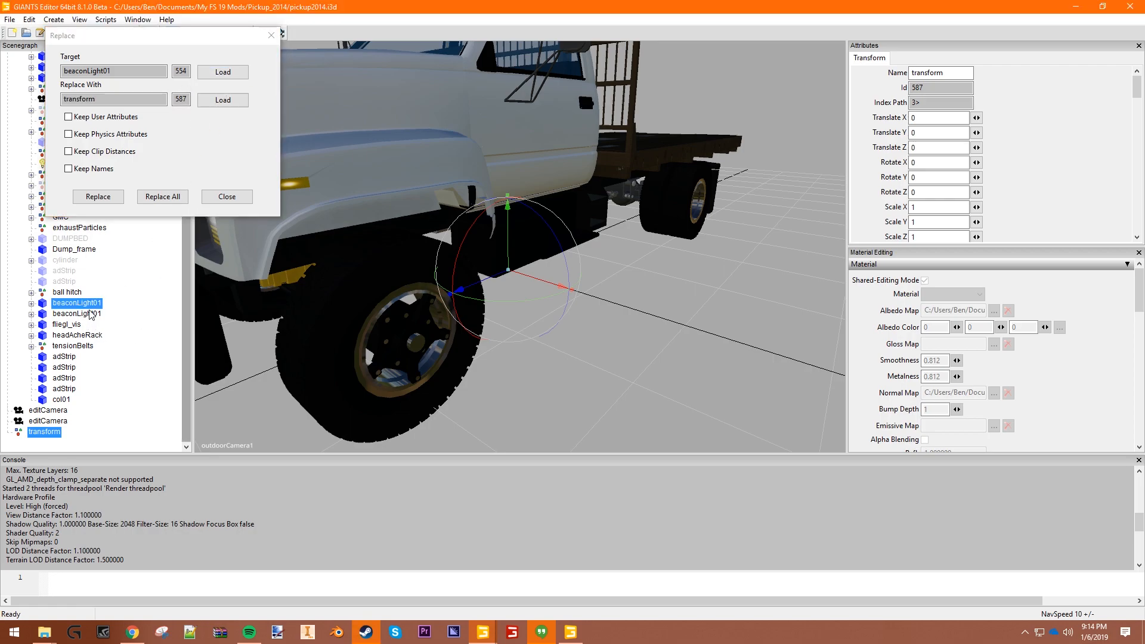
{"action": "left_click", "coordinate": [101, 198]}
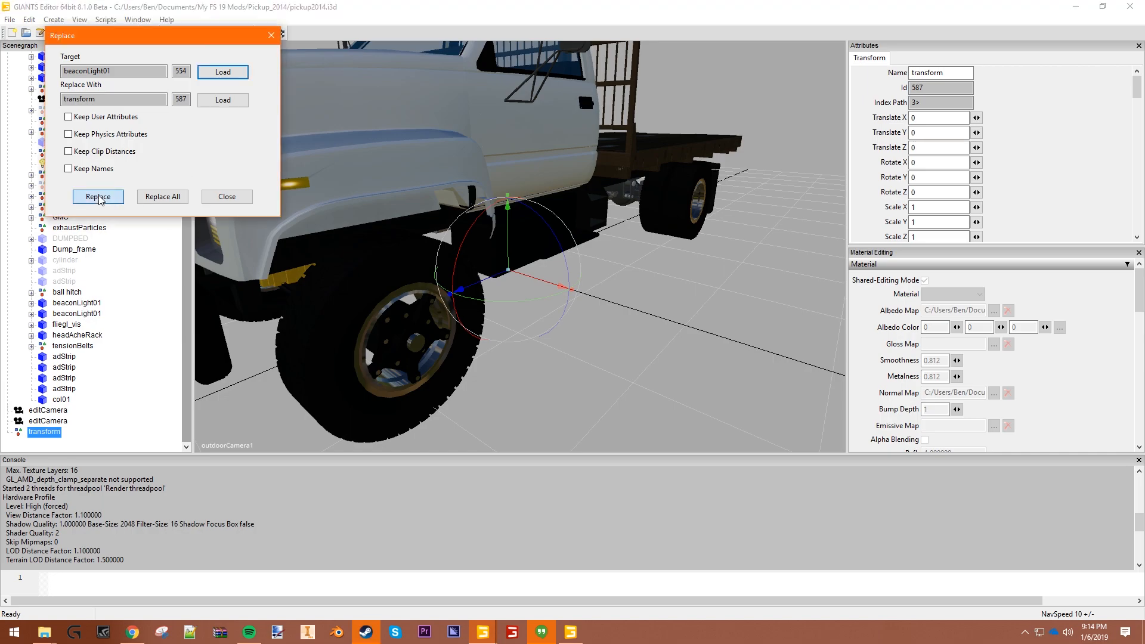
{"action": "left_click", "coordinate": [77, 314]}
{"action": "left_click", "coordinate": [223, 71]}
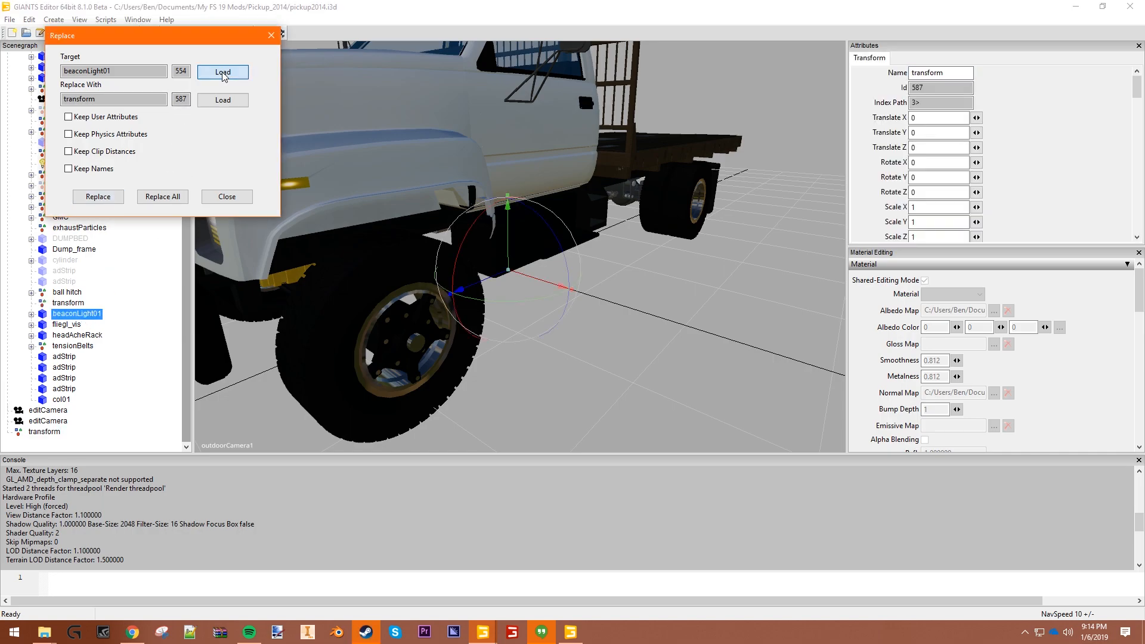
{"action": "left_click", "coordinate": [113, 193]}
{"action": "left_click", "coordinate": [70, 328], "text": "ctrl"}
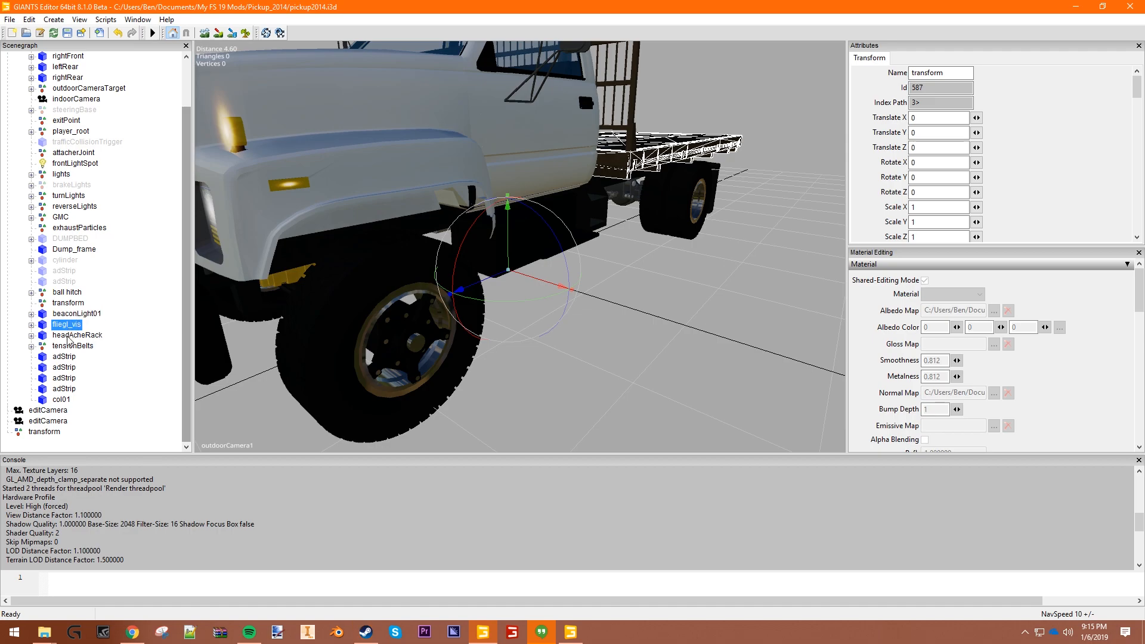
{"action": "left_click", "coordinate": [72, 334], "text": "ctrl"}
{"action": "left_click", "coordinate": [71, 327], "text": "ctrl"}
{"action": "left_click", "coordinate": [70, 338], "text": "ctrl"}
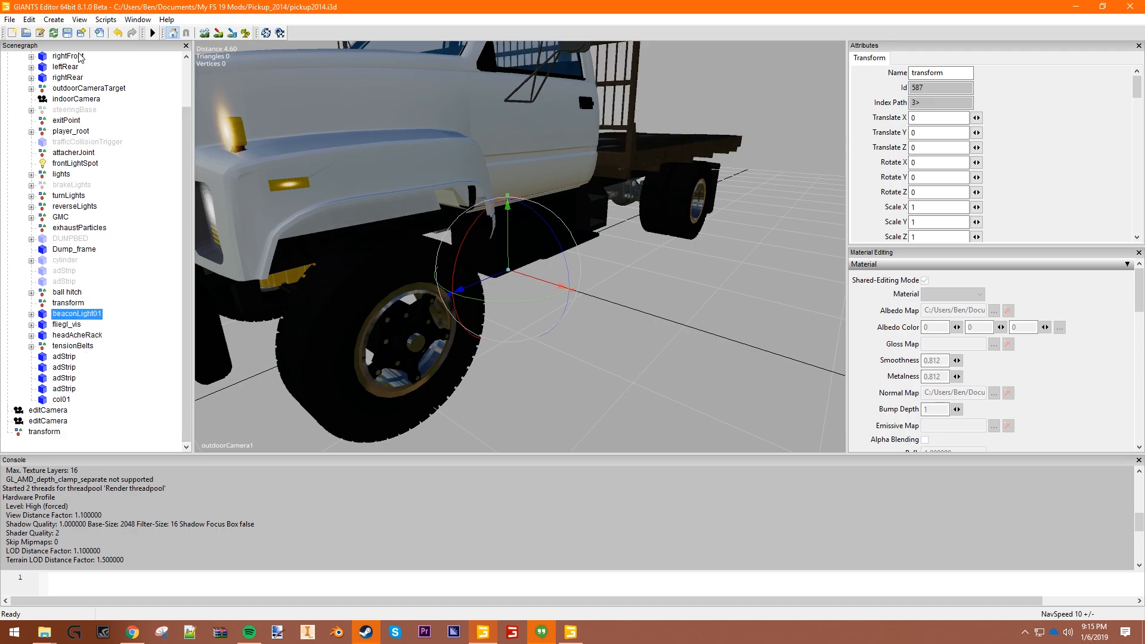
{"action": "key", "text": "ctrl+r"}
{"action": "left_click", "coordinate": [212, 73]}
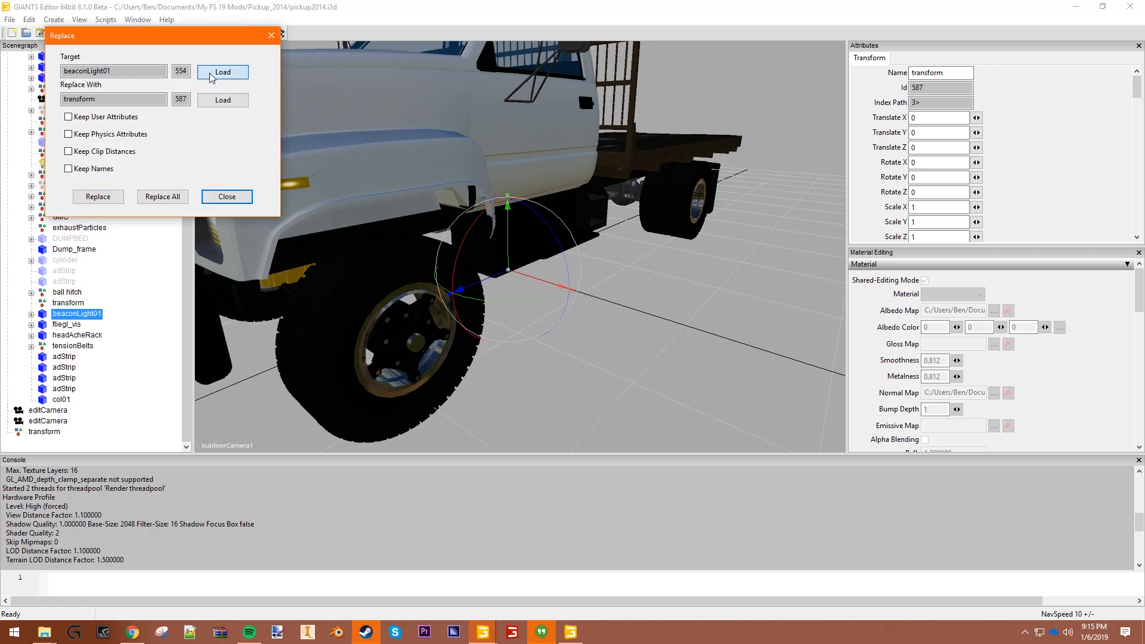
{"action": "left_click", "coordinate": [44, 432]}
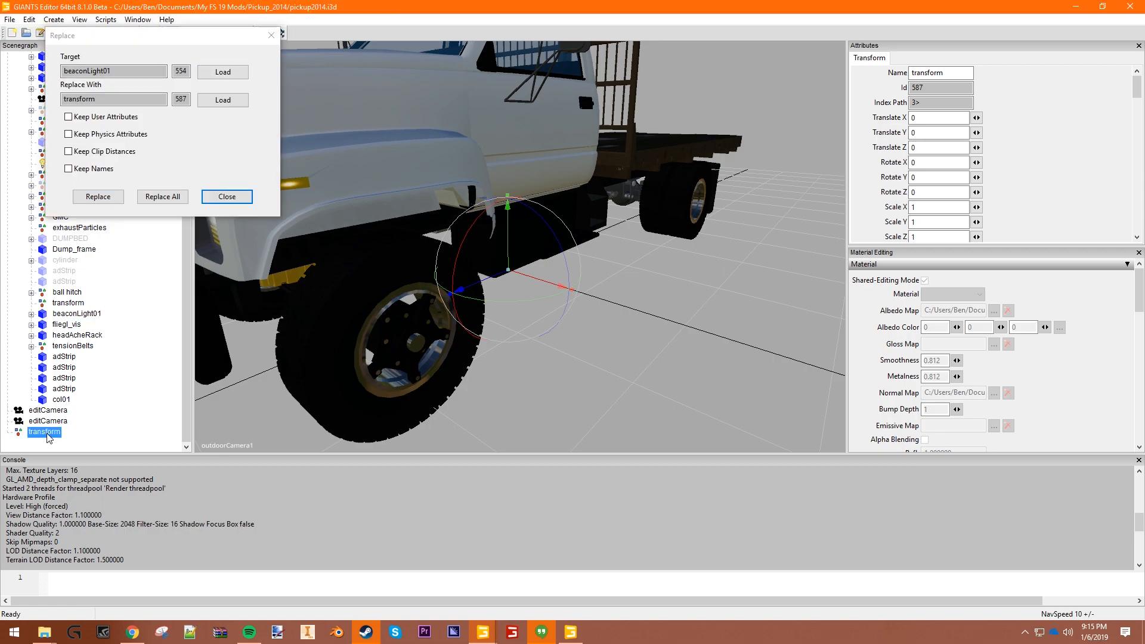
{"action": "left_click", "coordinate": [222, 100]}
{"action": "left_click", "coordinate": [127, 246]}
{"action": "left_click", "coordinate": [227, 196]}
Replace the remaining beaconLight01 with the root transform group through the Replace dialog, then close the dialog.
{"action": "left_click", "coordinate": [77, 314]}
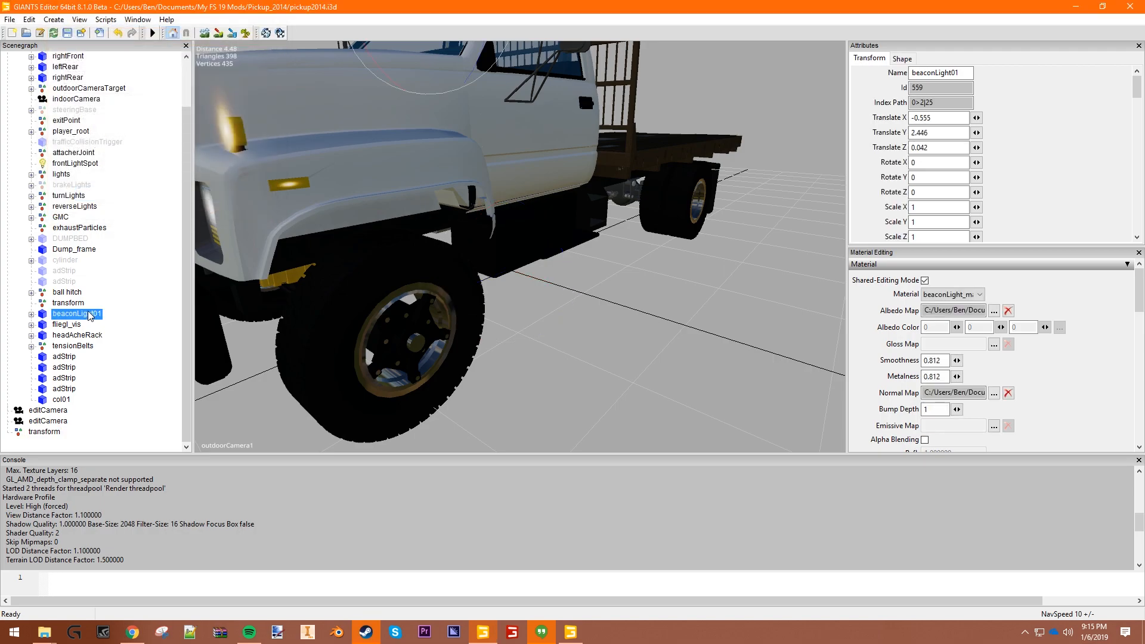
{"action": "left_click", "coordinate": [70, 304]}
{"action": "left_click", "coordinate": [74, 315]}
{"action": "key", "text": "ctrl+r"}
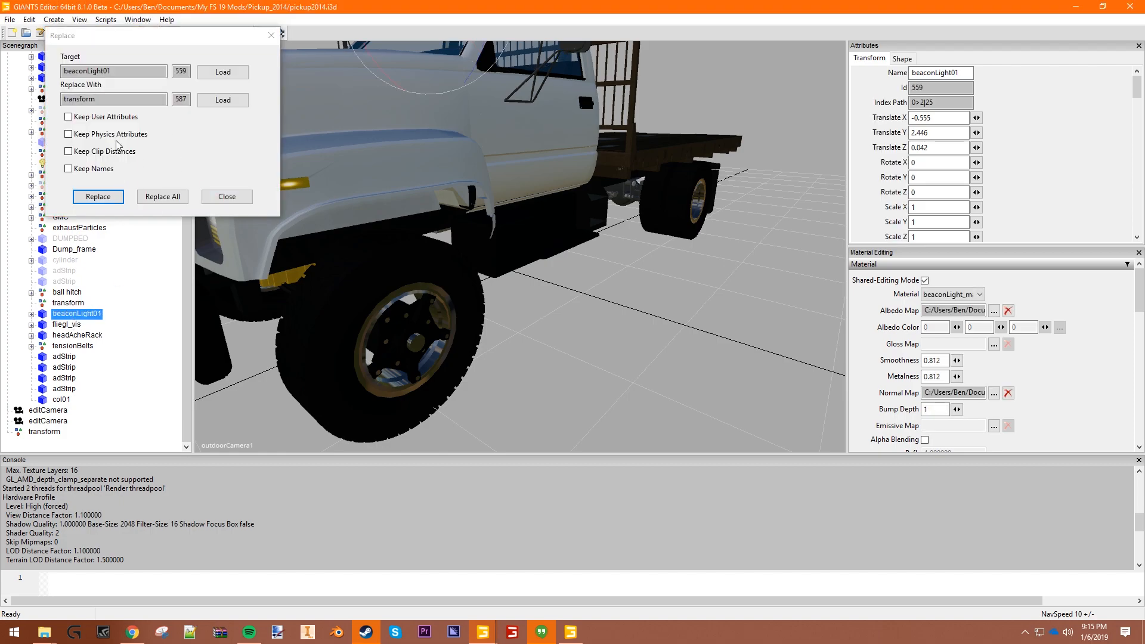
{"action": "left_click", "coordinate": [234, 76]}
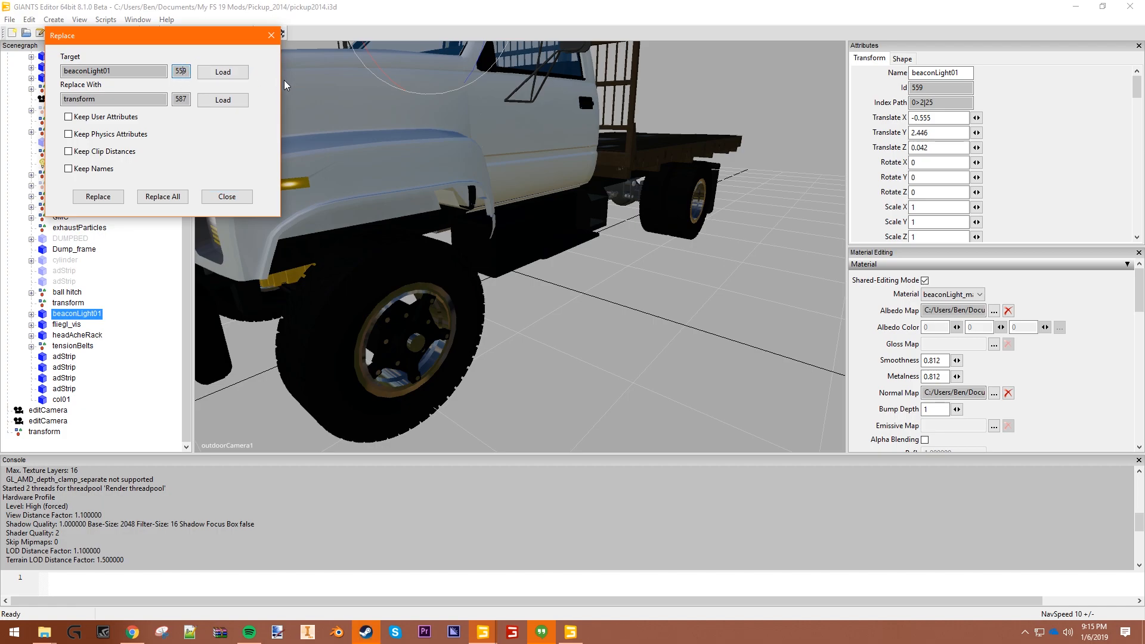
{"action": "left_click", "coordinate": [42, 432]}
{"action": "left_click", "coordinate": [86, 307], "text": "ctrl"}
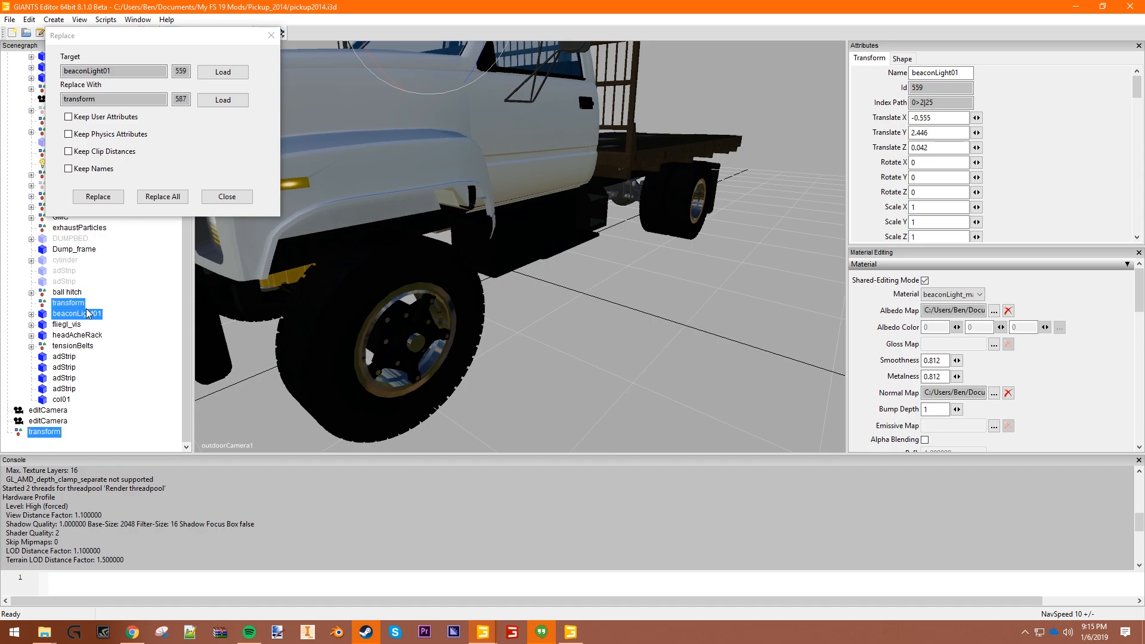
{"action": "left_click", "coordinate": [76, 316], "text": "ctrl"}
{"action": "left_click", "coordinate": [78, 303], "text": "ctrl"}
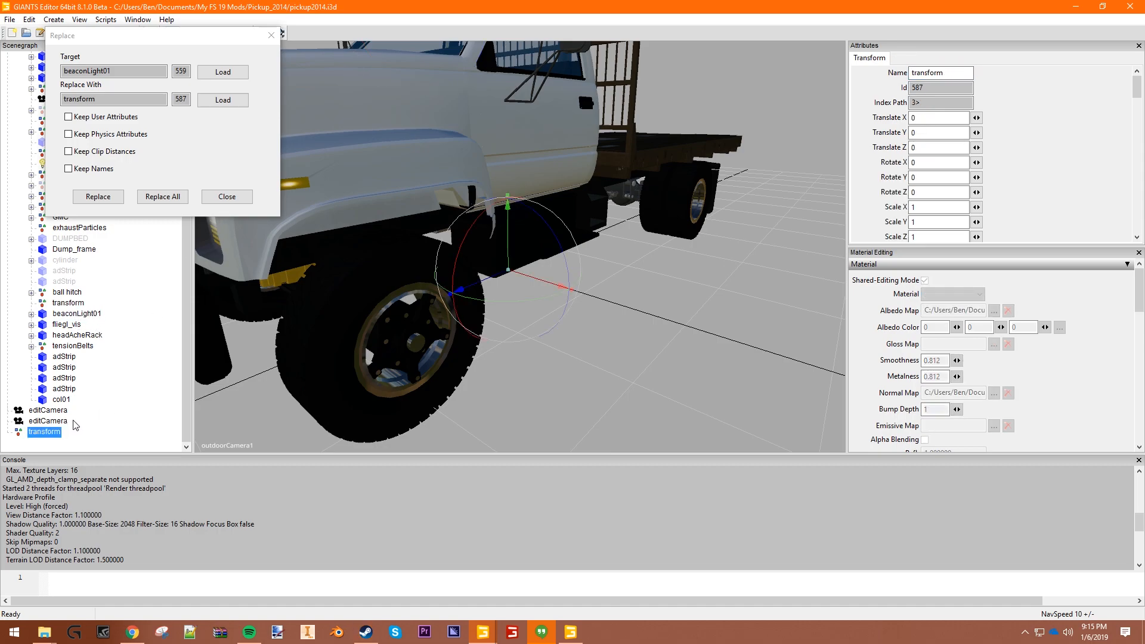
{"action": "left_click", "coordinate": [231, 103]}
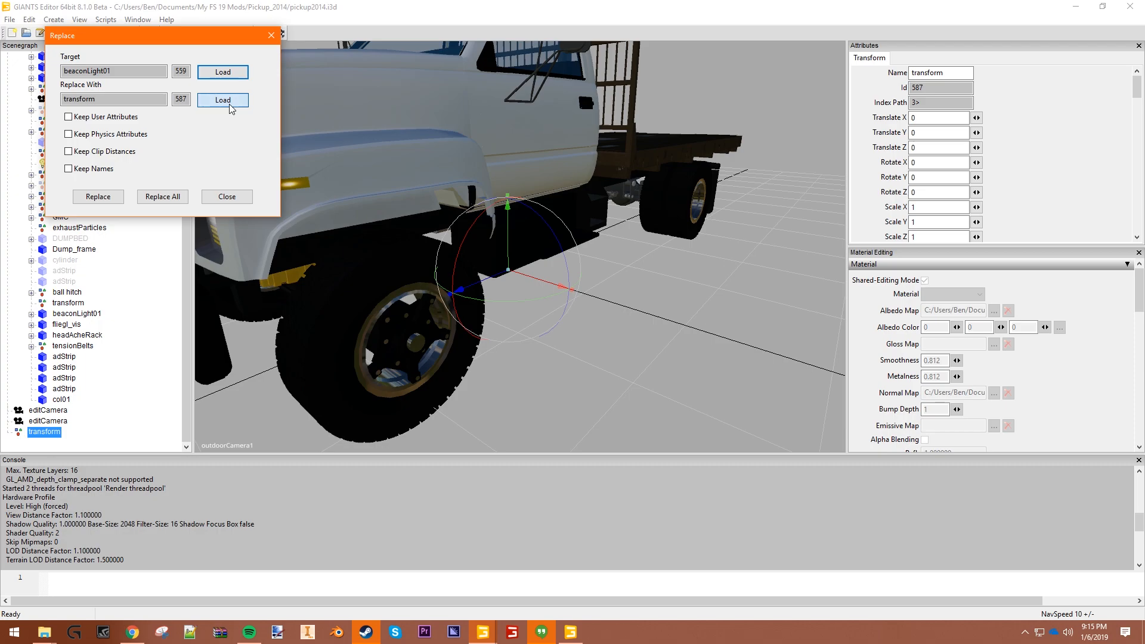
{"action": "left_click", "coordinate": [98, 199]}
{"action": "left_click", "coordinate": [230, 196]}
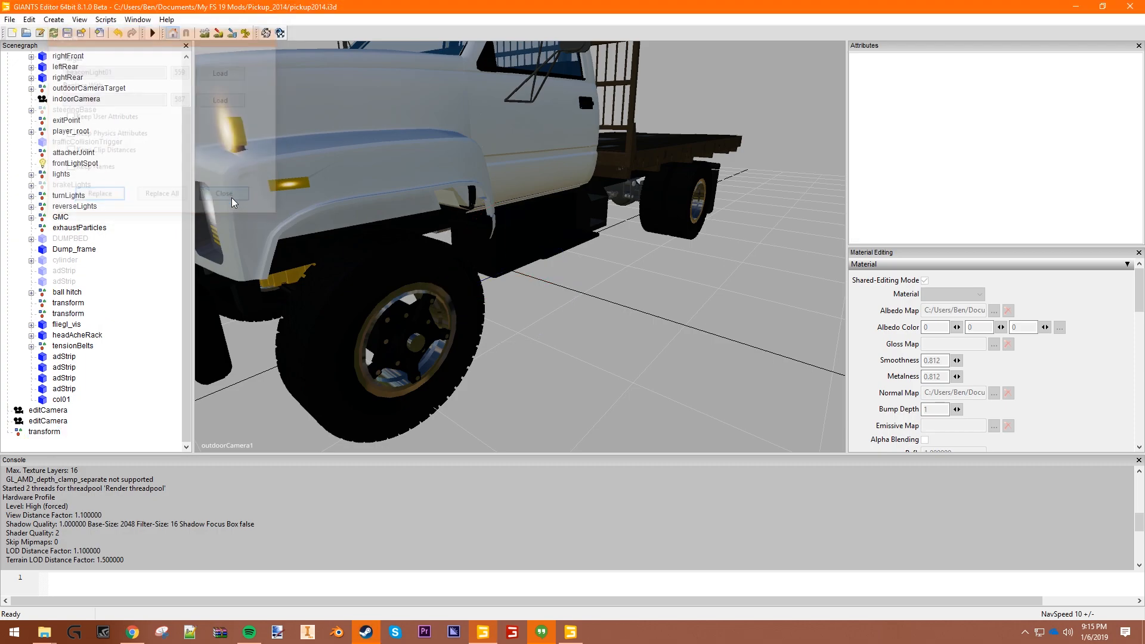
Turn off visibility for the root transform group and the reverseLights group.
{"action": "scroll", "coordinate": [398, 263], "scroll_direction": "down", "scroll_amount": 5}
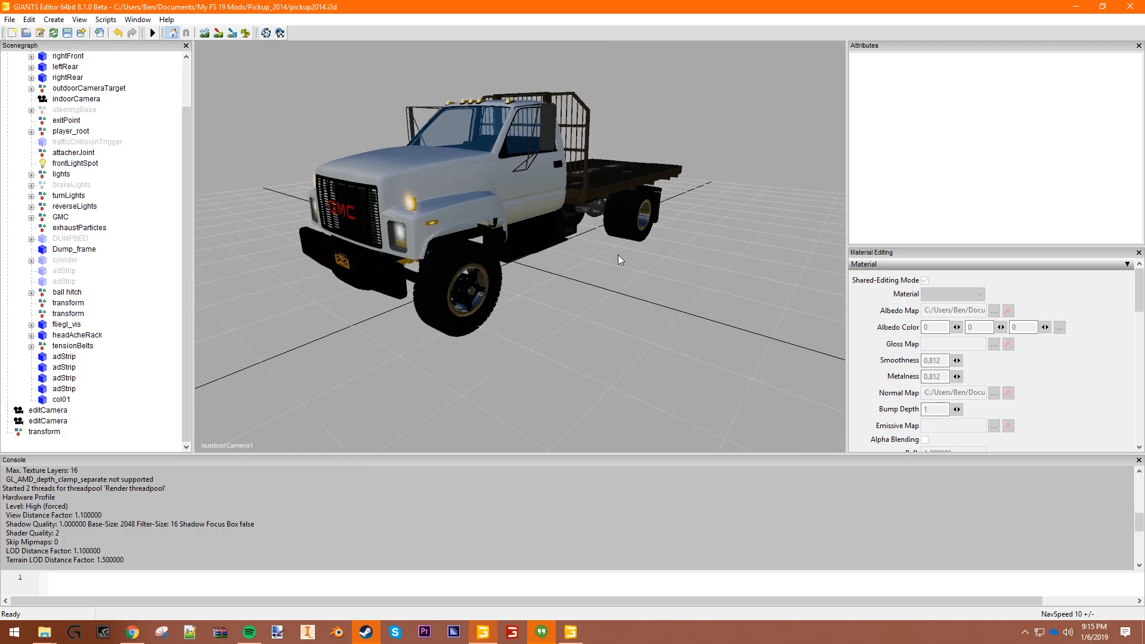
{"action": "scroll", "coordinate": [614, 255], "scroll_direction": "up", "scroll_amount": 4}
{"action": "scroll", "coordinate": [489, 271], "scroll_direction": "down", "scroll_amount": 2}
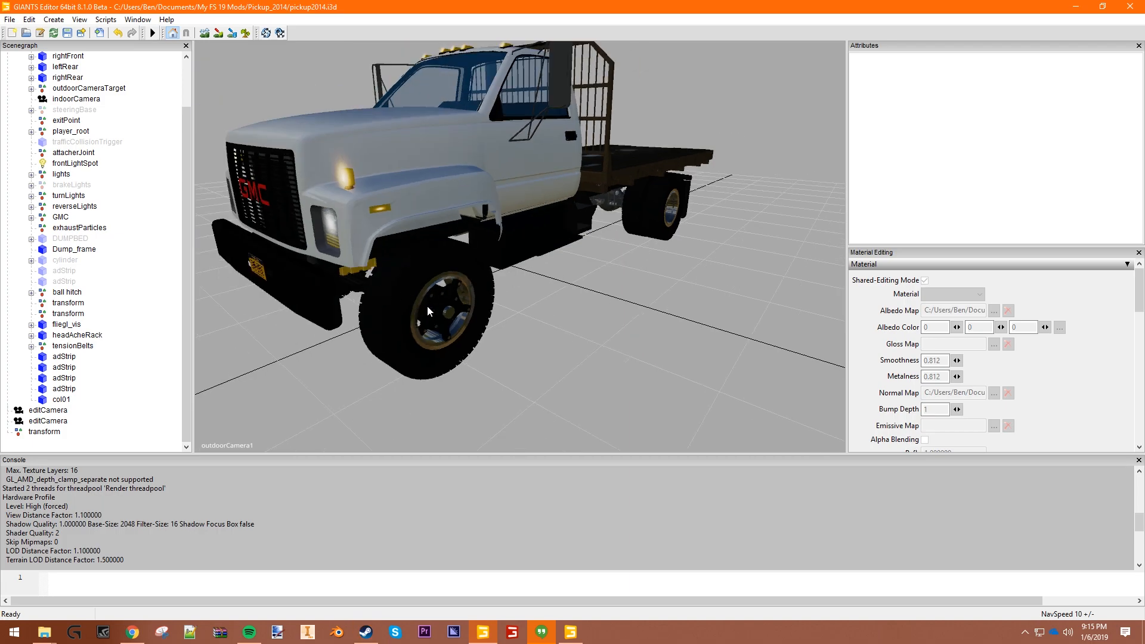
{"action": "left_click", "coordinate": [60, 197]}
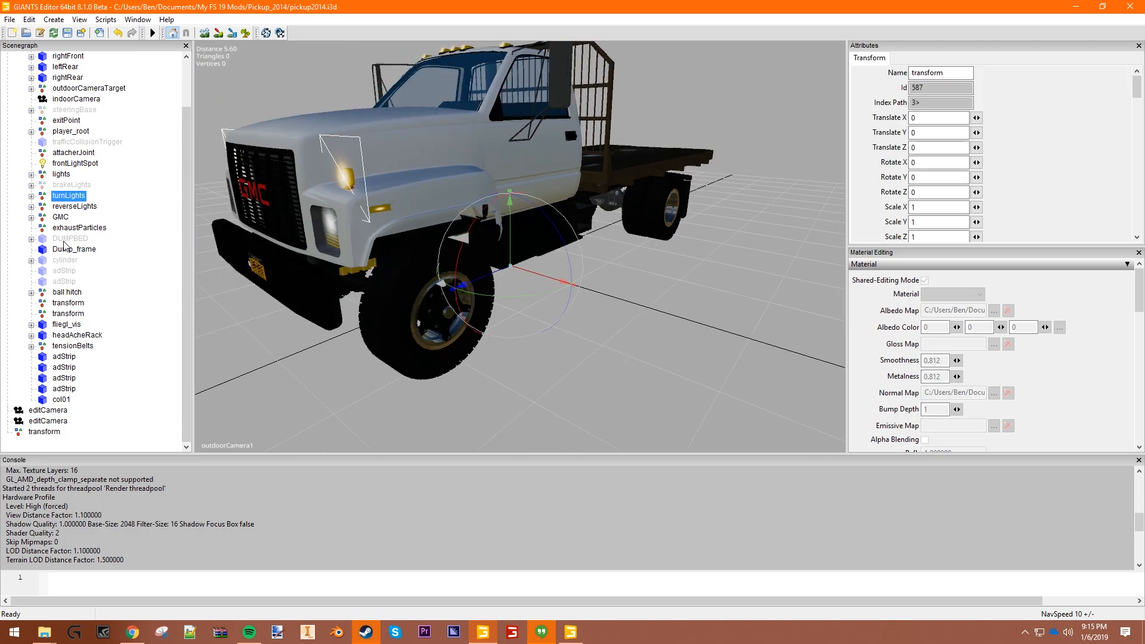
{"action": "scroll", "coordinate": [990, 215], "scroll_direction": "down", "scroll_amount": 3}
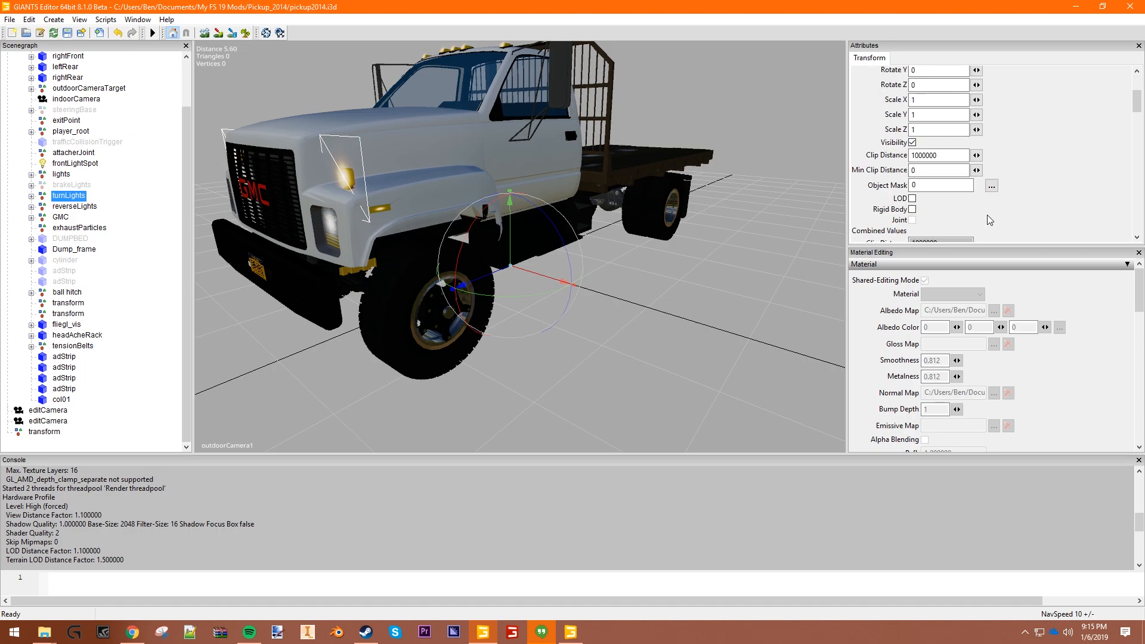
{"action": "left_click", "coordinate": [913, 143]}
{"action": "left_click", "coordinate": [67, 207], "text": "ctrl"}
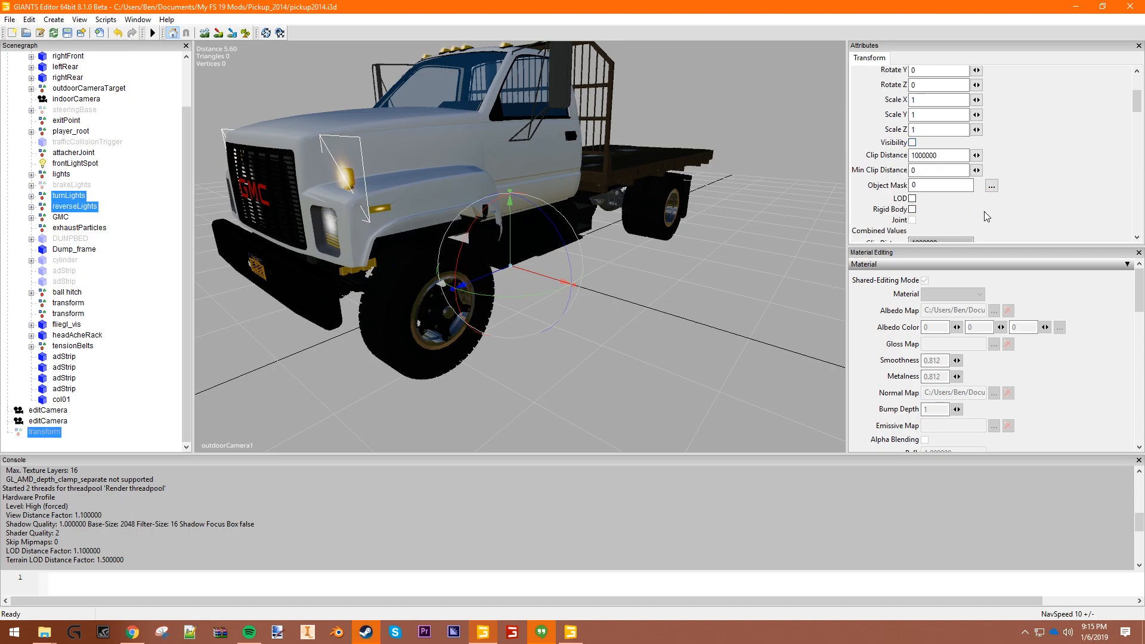
{"action": "left_click", "coordinate": [74, 199], "text": "ctrl"}
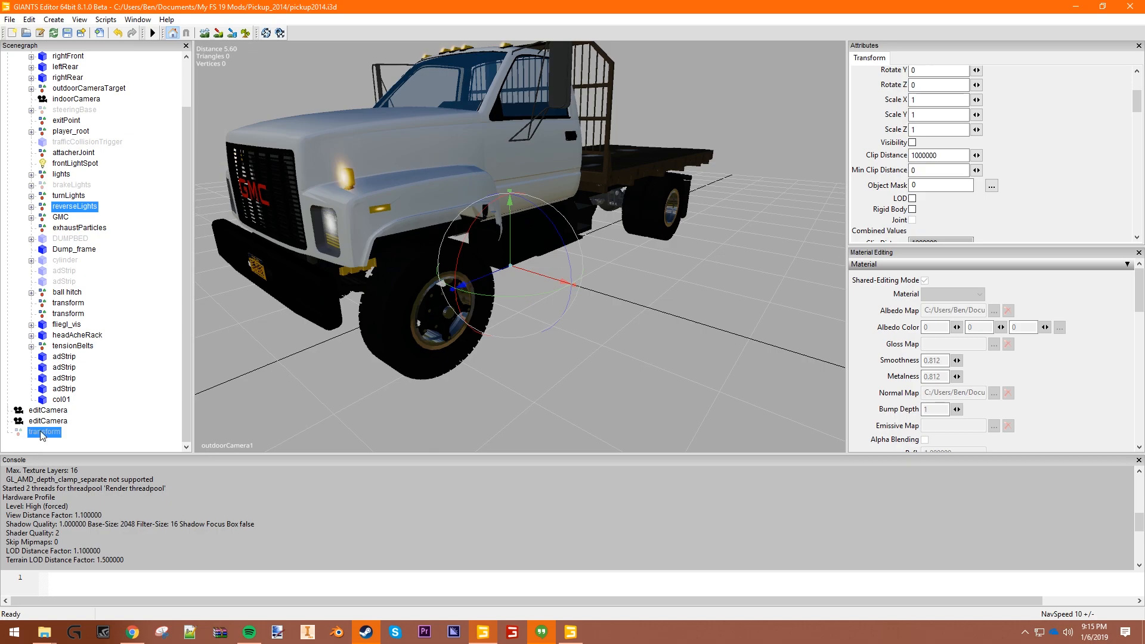
{"action": "left_click", "coordinate": [913, 142]}
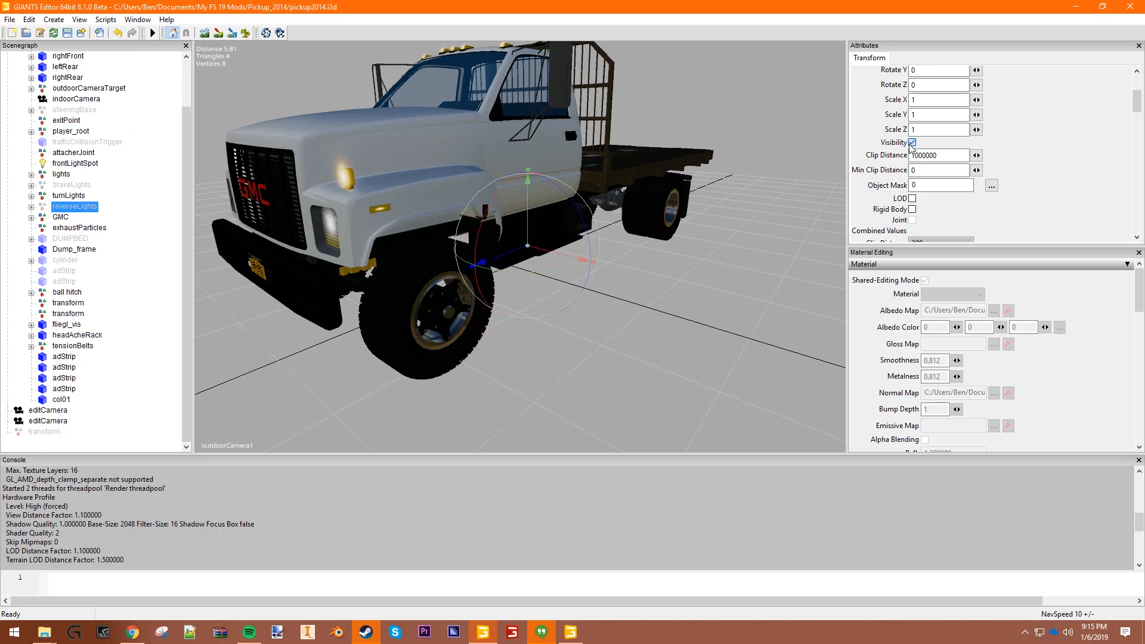
Turn off rigid body and visibility for the lights and turnLights groups.
{"action": "left_click", "coordinate": [65, 217], "text": "ctrl"}
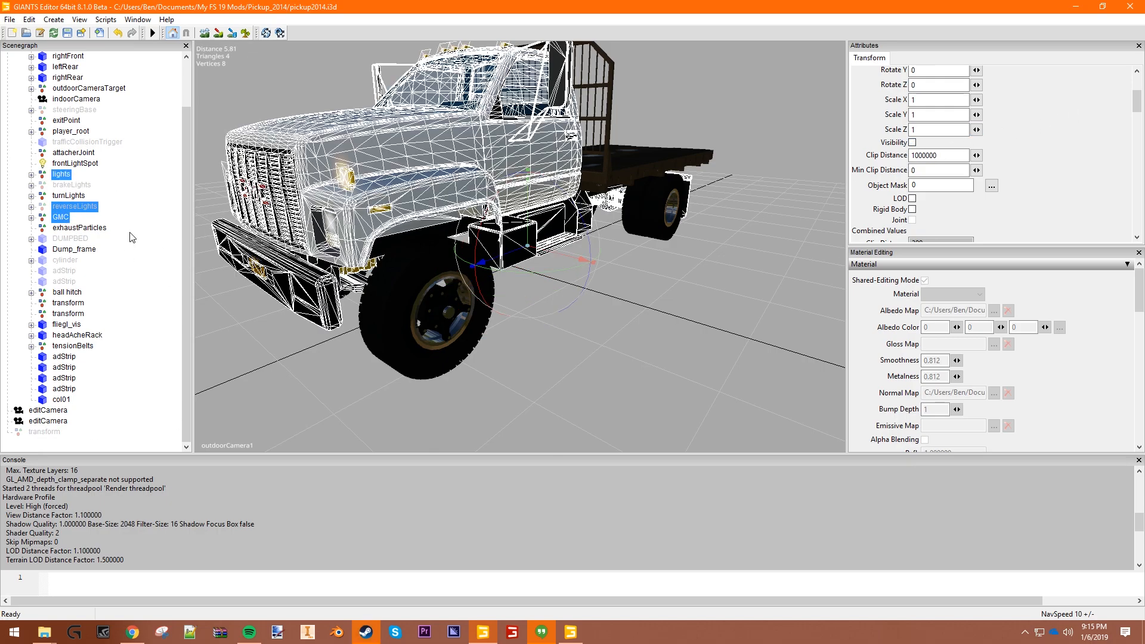
{"action": "left_click", "coordinate": [77, 207], "text": "ctrl"}
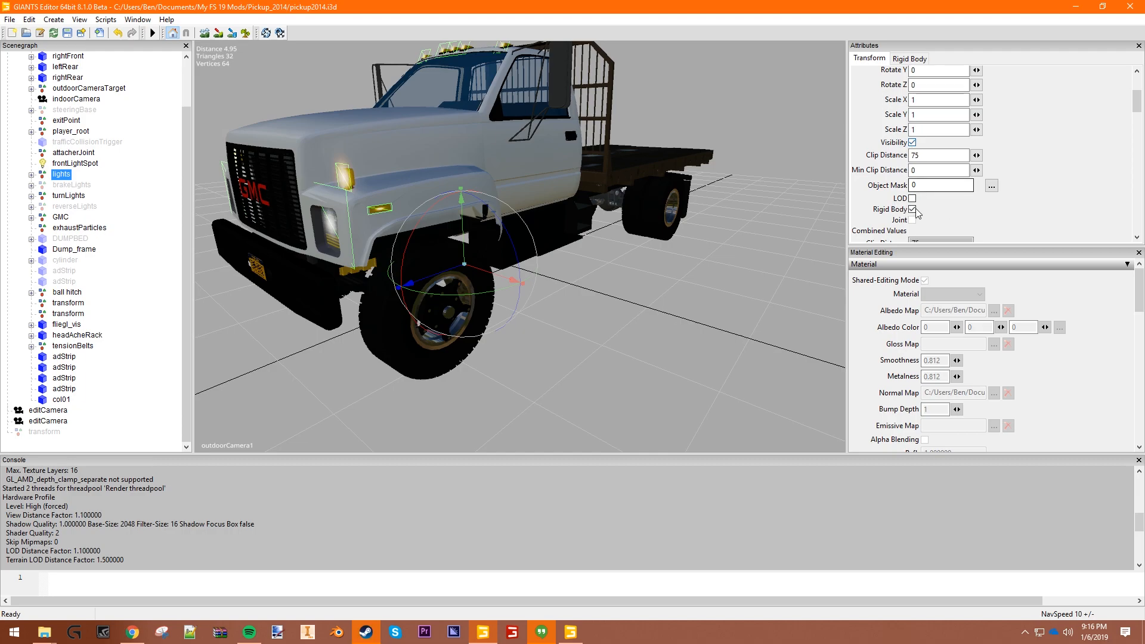
{"action": "left_click", "coordinate": [912, 143]}
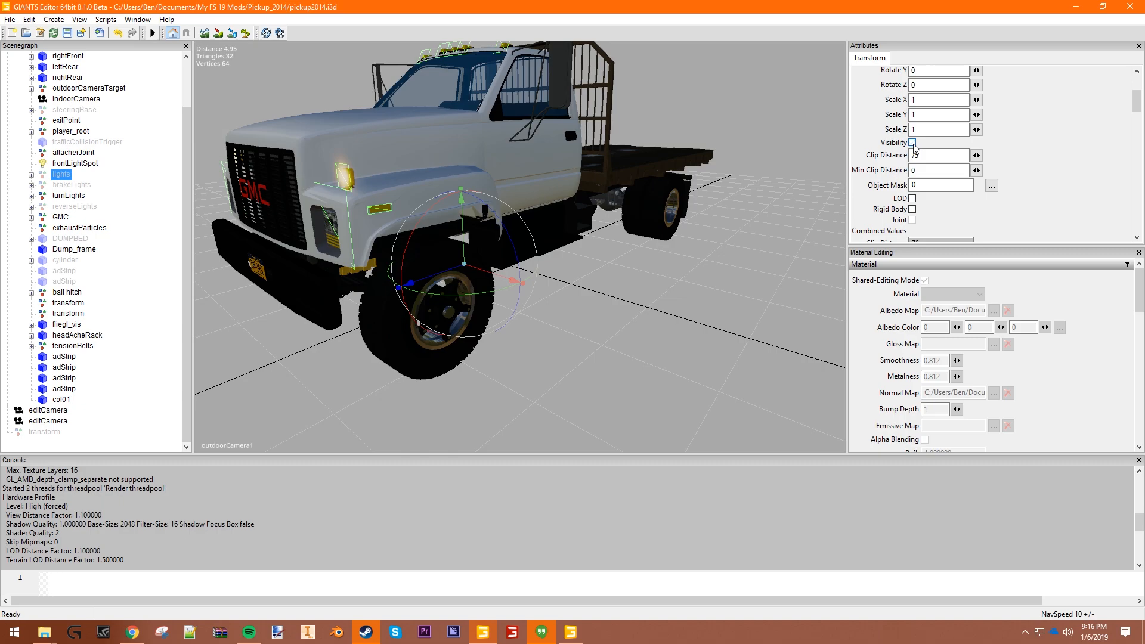
{"action": "left_click", "coordinate": [69, 197]}
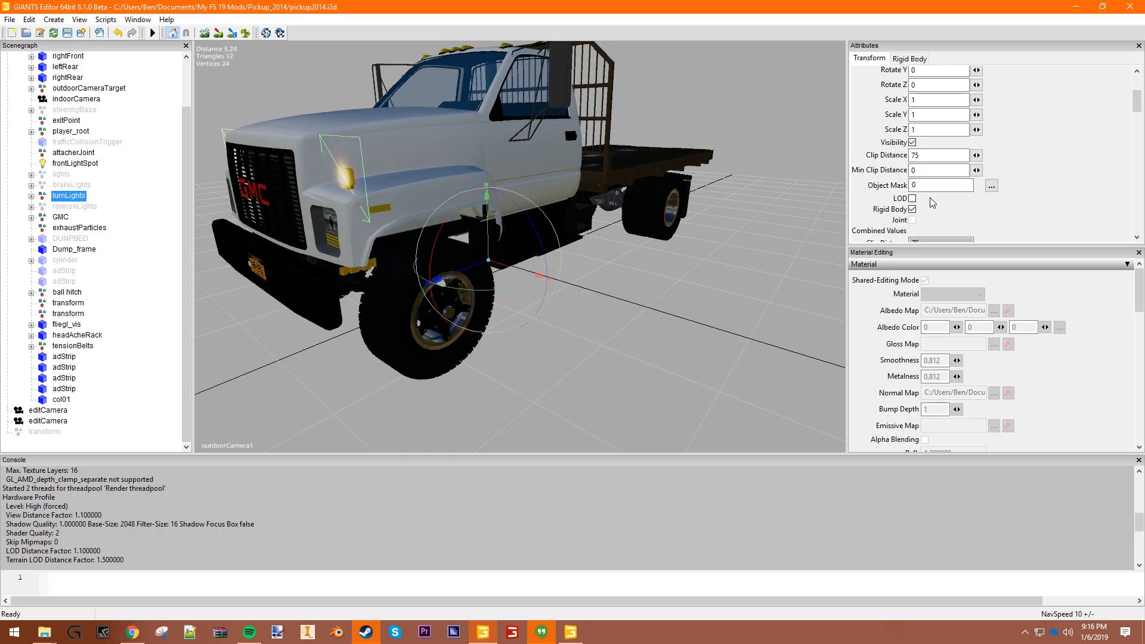
{"action": "left_click", "coordinate": [912, 209]}
{"action": "left_click", "coordinate": [912, 143]}
Turn off visibility for the frontLightSpot light and clear the selection.
{"action": "left_click", "coordinate": [60, 217]}
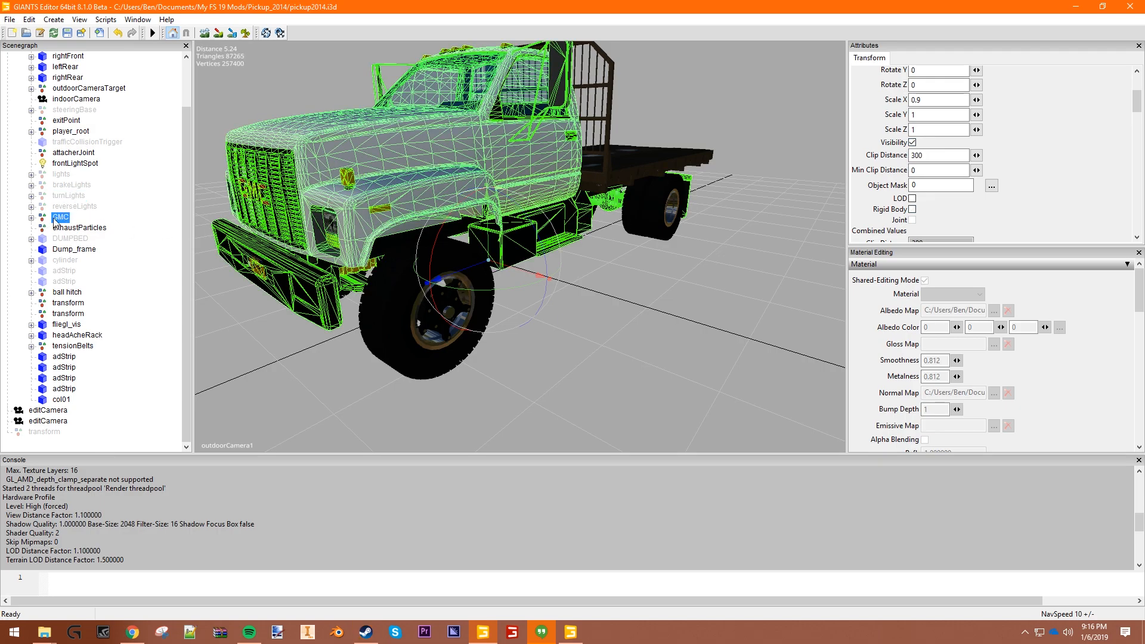
{"action": "left_click", "coordinate": [60, 219], "text": "ctrl"}
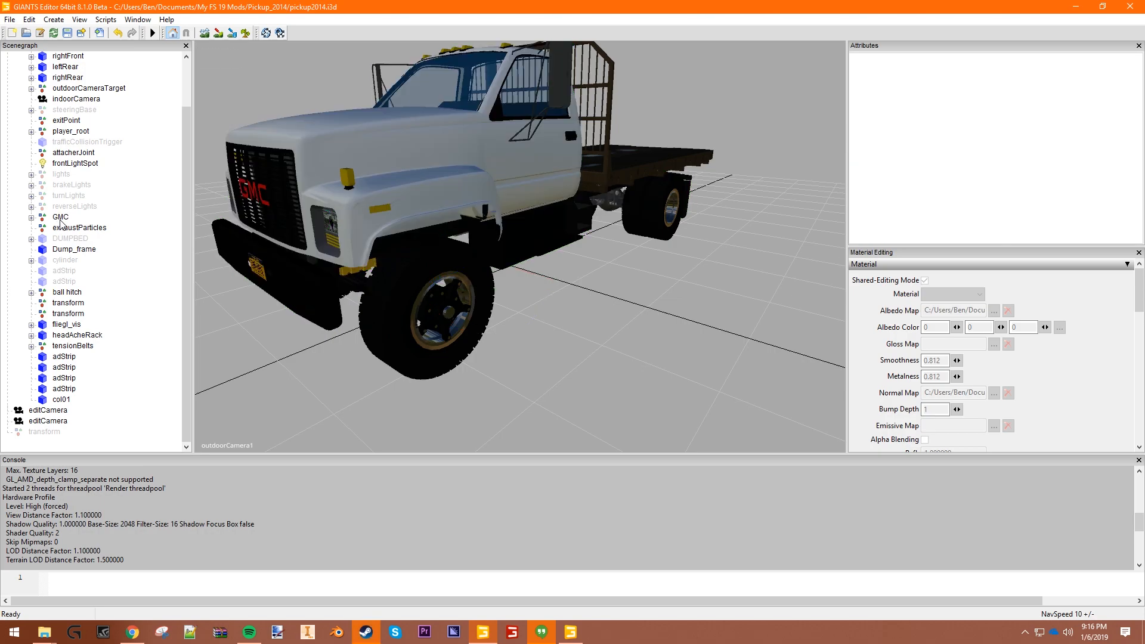
{"action": "left_click", "coordinate": [76, 163]}
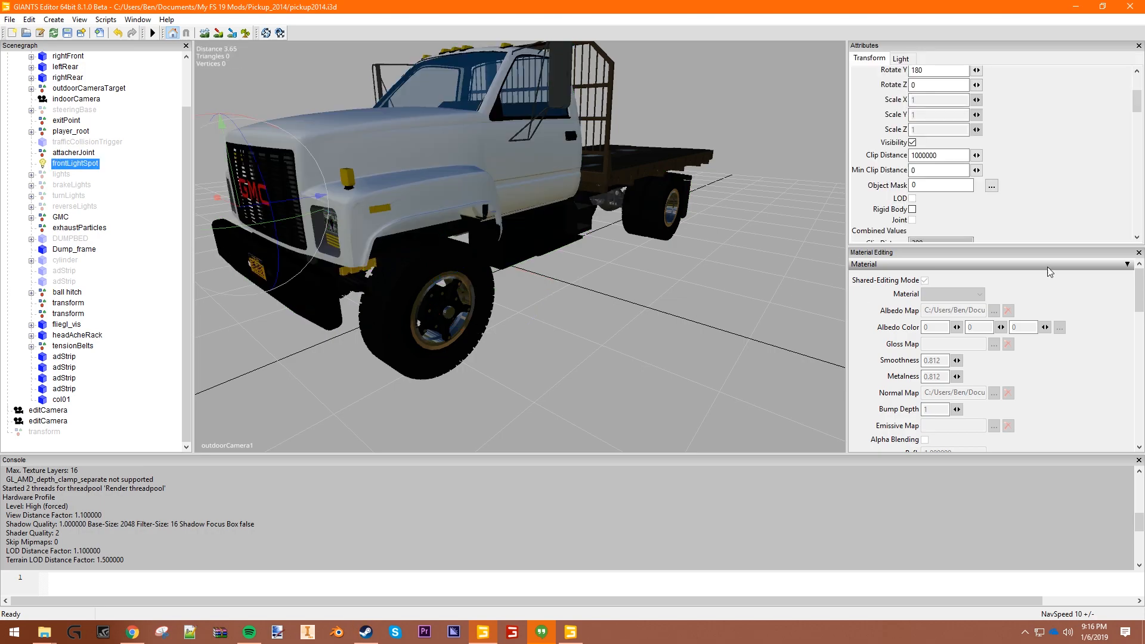
{"action": "left_click", "coordinate": [912, 143]}
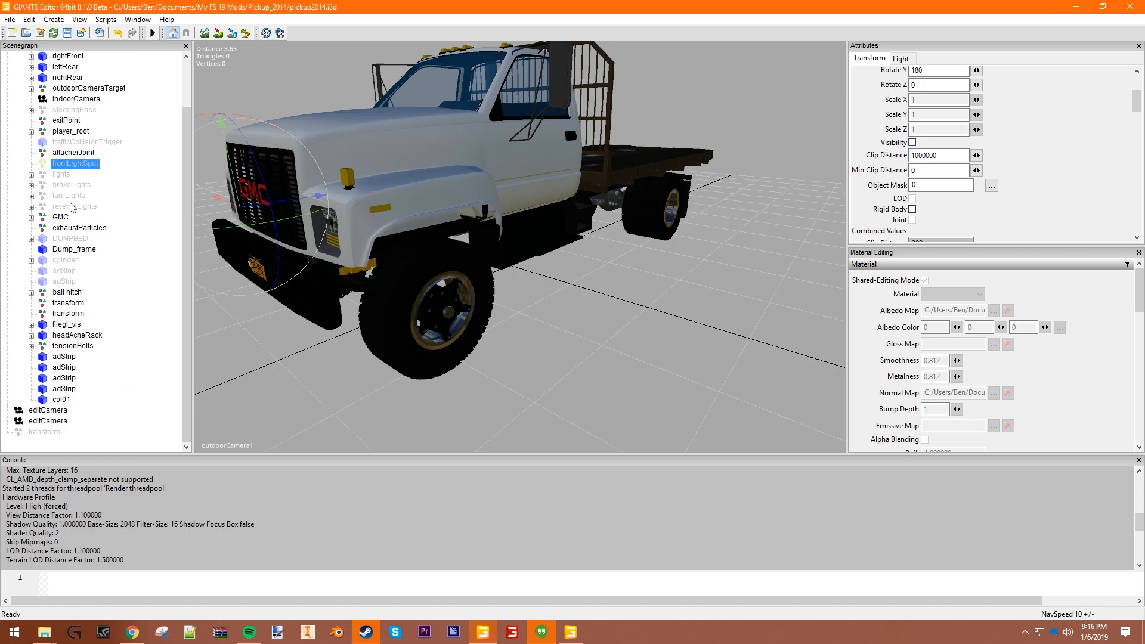
{"action": "left_click", "coordinate": [80, 168], "text": "ctrl"}
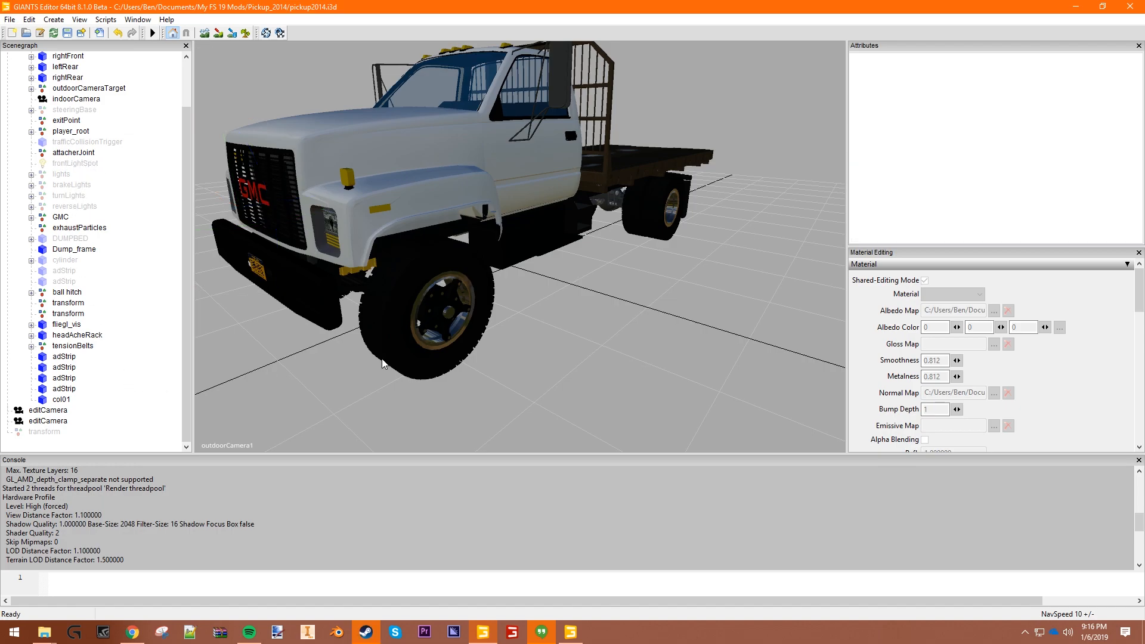
Expand the GMC group and its GmcCab object in the scenegraph and select GmcCab.
{"action": "scroll", "coordinate": [382, 355], "scroll_direction": "up", "scroll_amount": 2}
{"action": "scroll", "coordinate": [406, 364], "scroll_direction": "down", "scroll_amount": 3}
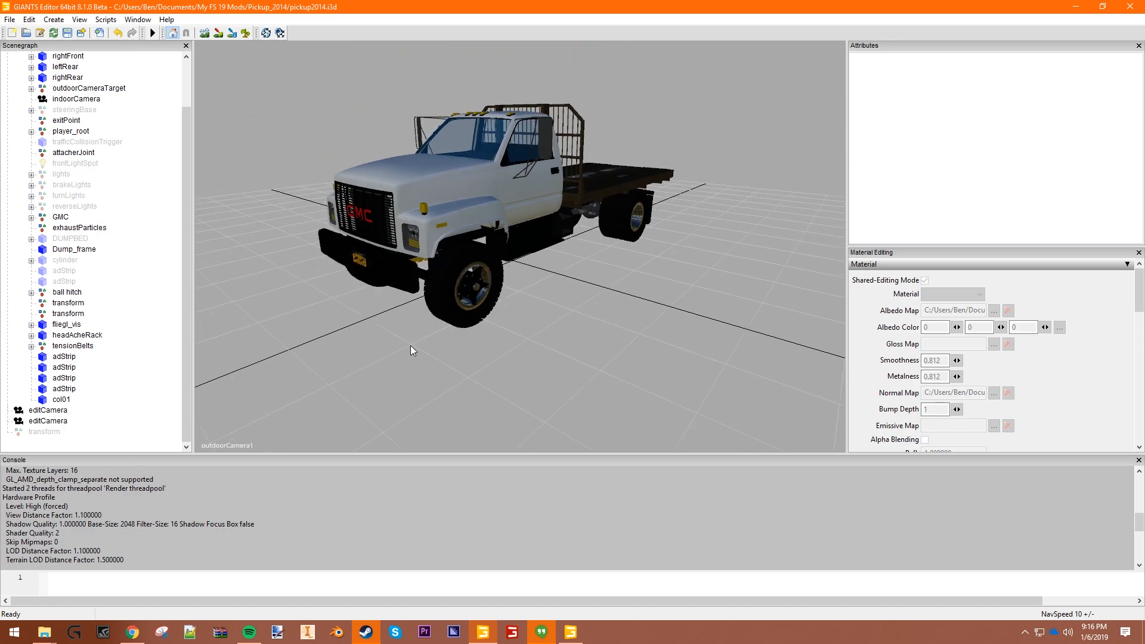
{"action": "left_click_drag", "start_coordinate": [530, 309], "coordinate": [592, 302], "text": "alt"}
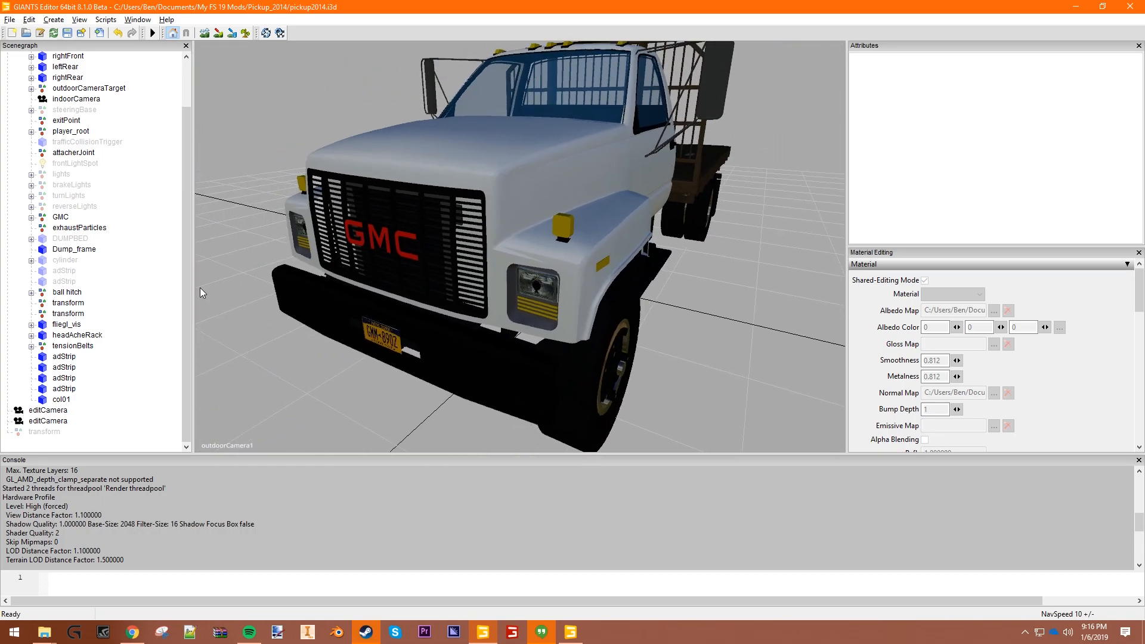
{"action": "left_click", "coordinate": [61, 217]}
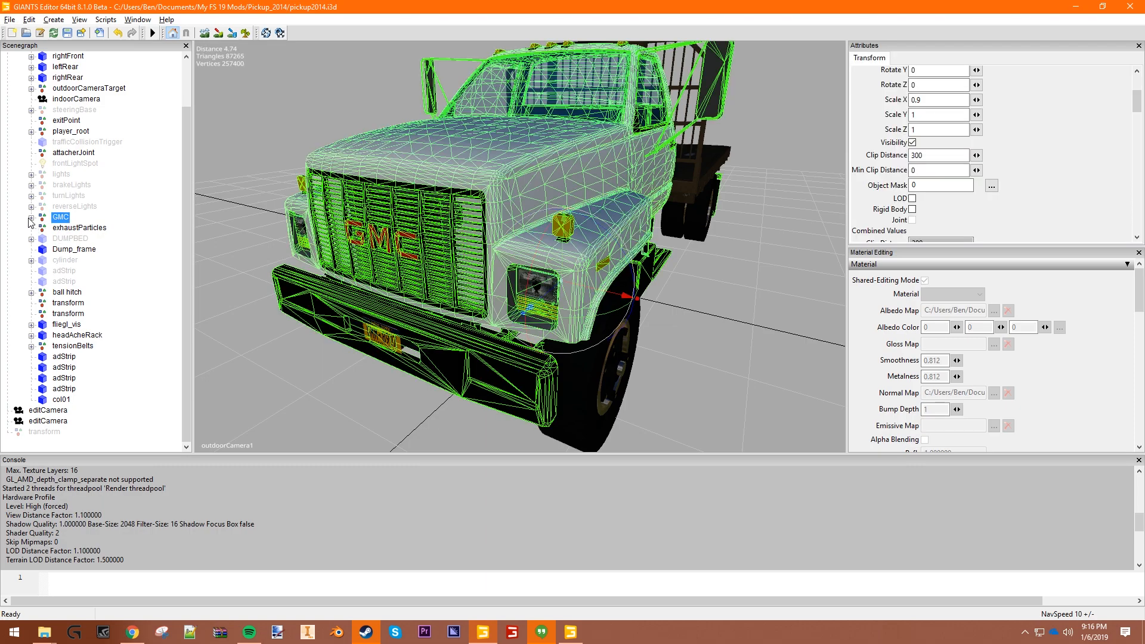
{"action": "left_click", "coordinate": [31, 218]}
{"action": "left_click", "coordinate": [72, 228]}
{"action": "left_click", "coordinate": [75, 239]}
{"action": "left_click", "coordinate": [79, 228]}
{"action": "left_click", "coordinate": [43, 229]}
{"action": "left_click", "coordinate": [92, 240]}
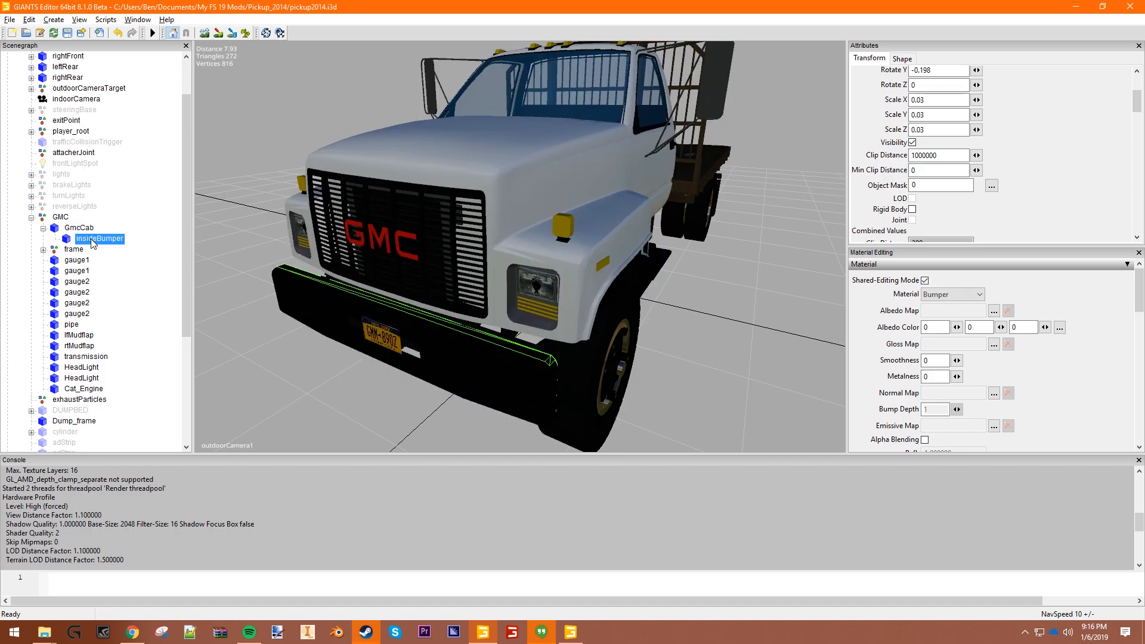
{"action": "left_click", "coordinate": [77, 232]}
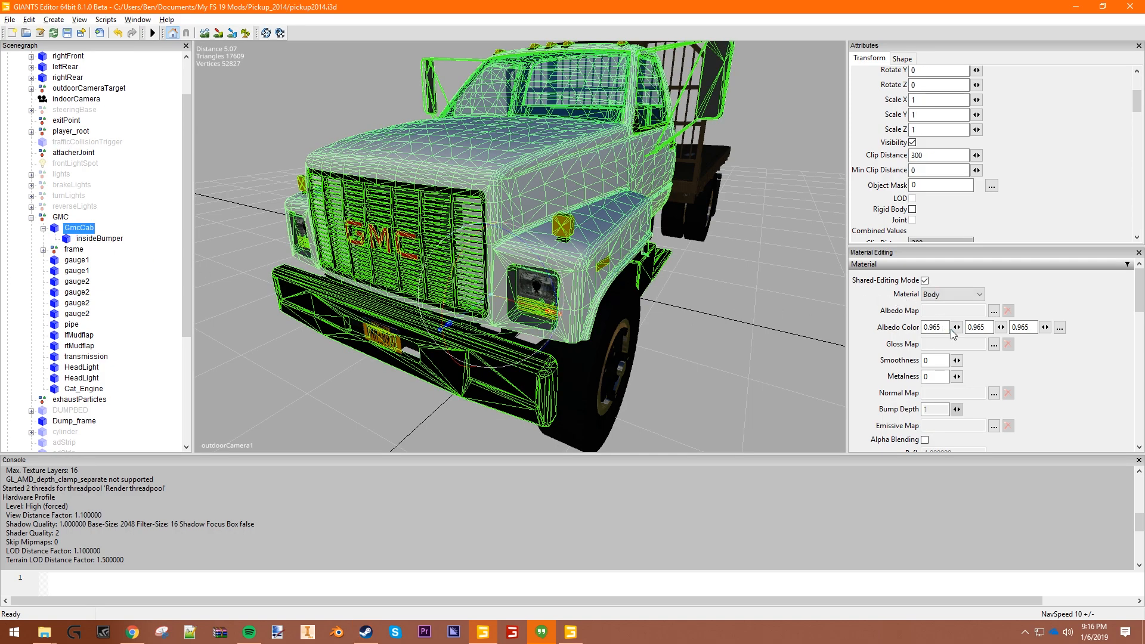
Raise the smoothness of GmcCab's Body material to about 0.58 and try adjusting its metalness.
{"action": "scroll", "coordinate": [1037, 382], "scroll_direction": "down", "scroll_amount": 2}
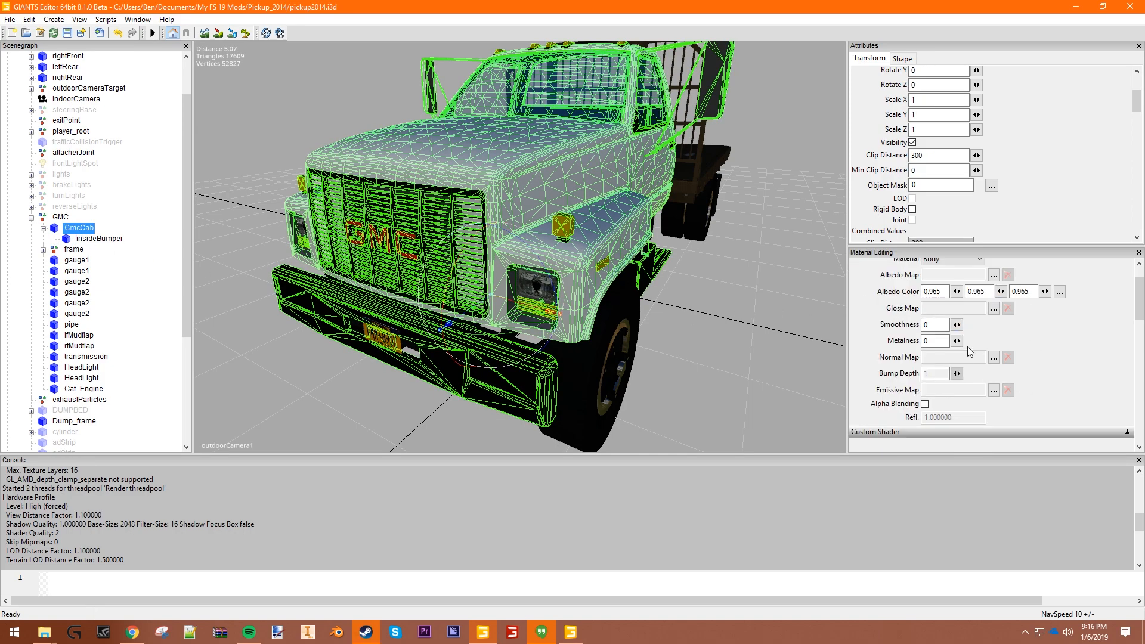
{"action": "left_click", "coordinate": [956, 324]}
{"action": "left_click_drag", "start_coordinate": [933, 340], "coordinate": [961, 340]}
{"action": "left_click", "coordinate": [817, 344]}
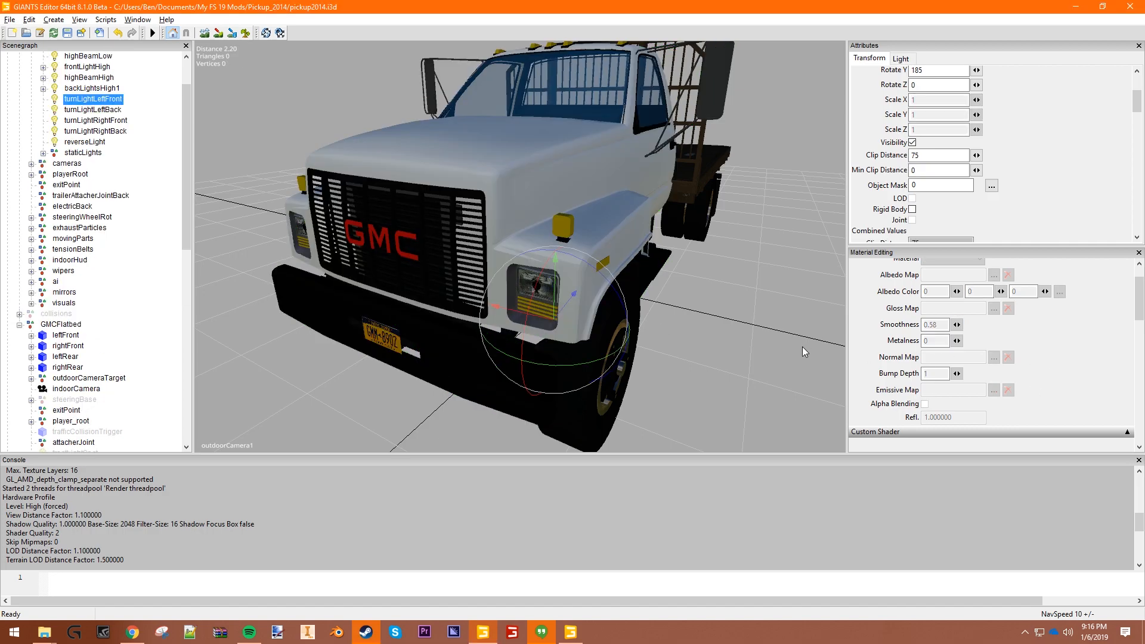
Inspect the GMC's headlight, grille and front bumper up close, selecting the light beside the headlight.
{"action": "middle_click_drag", "start_coordinate": [779, 355], "coordinate": [699, 312]}
{"action": "scroll", "coordinate": [528, 342], "scroll_direction": "down", "scroll_amount": 2}
{"action": "left_click_drag", "start_coordinate": [528, 342], "coordinate": [619, 279], "text": "alt"}
{"action": "scroll", "coordinate": [447, 340], "scroll_direction": "up", "scroll_amount": 4}
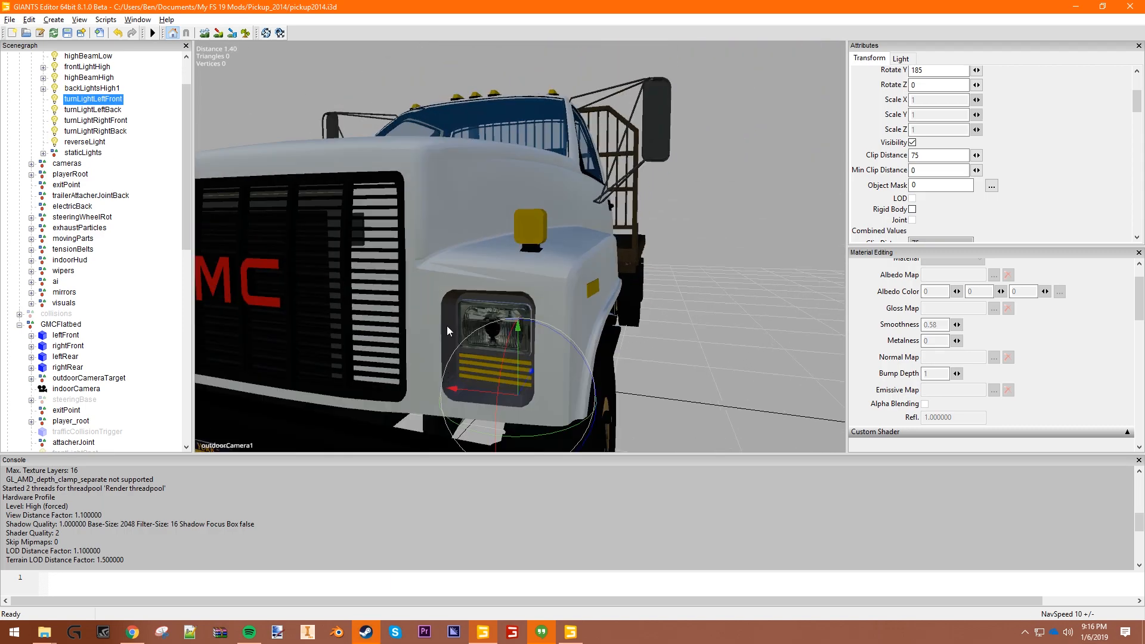
{"action": "left_click_drag", "start_coordinate": [446, 338], "coordinate": [416, 342], "text": "alt"}
{"action": "left_click", "coordinate": [413, 331]}
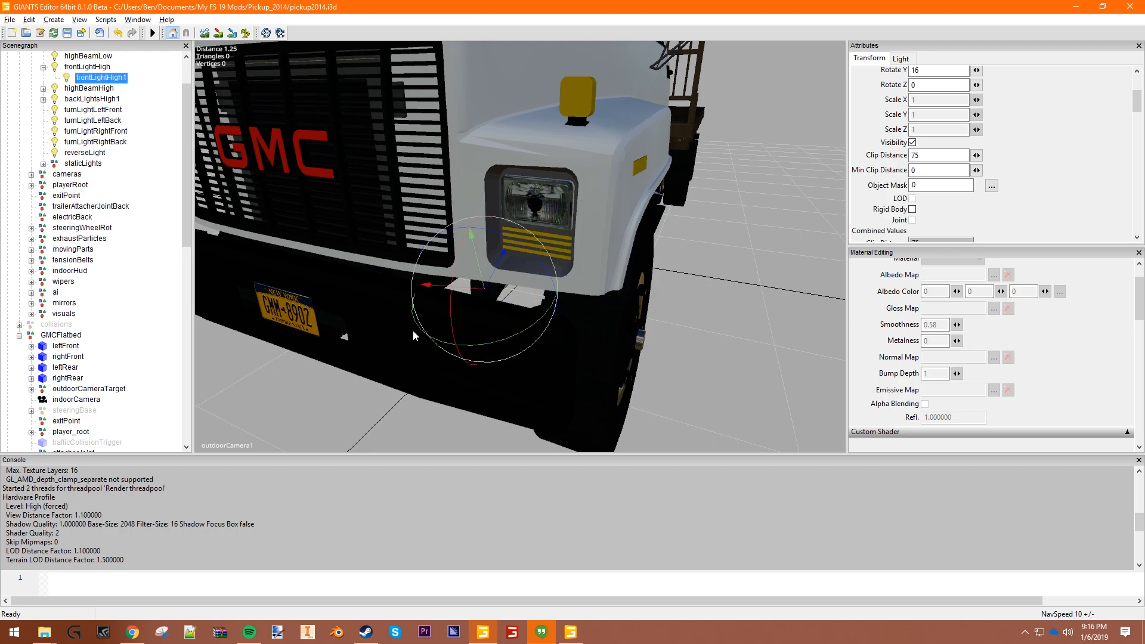
{"action": "scroll", "coordinate": [453, 317], "scroll_direction": "down", "scroll_amount": 3}
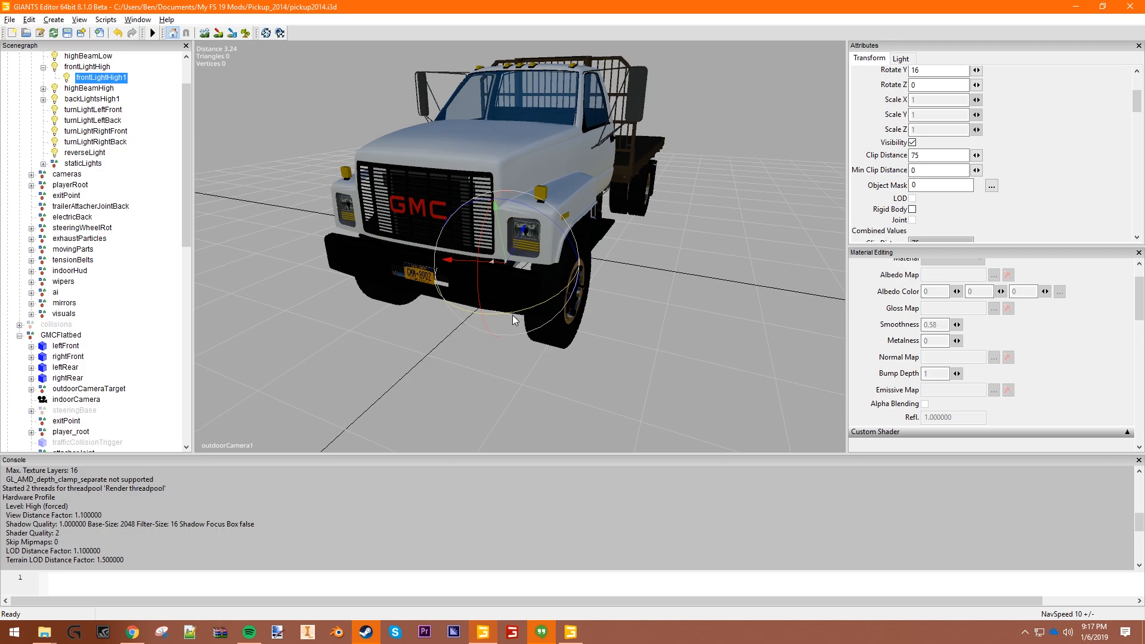
Examine the truck's front and rear wheels, rims and mud flaps, and the rear end of the flatbed.
{"action": "scroll", "coordinate": [617, 346], "scroll_direction": "up", "scroll_amount": 1}
{"action": "left_click_drag", "start_coordinate": [661, 358], "coordinate": [644, 289], "text": "alt"}
{"action": "middle_click_drag", "start_coordinate": [470, 302], "coordinate": [495, 295], "text": "alt"}
{"action": "scroll", "coordinate": [500, 292], "scroll_direction": "up", "scroll_amount": 4}
{"action": "scroll", "coordinate": [493, 305], "scroll_direction": "down", "scroll_amount": 3}
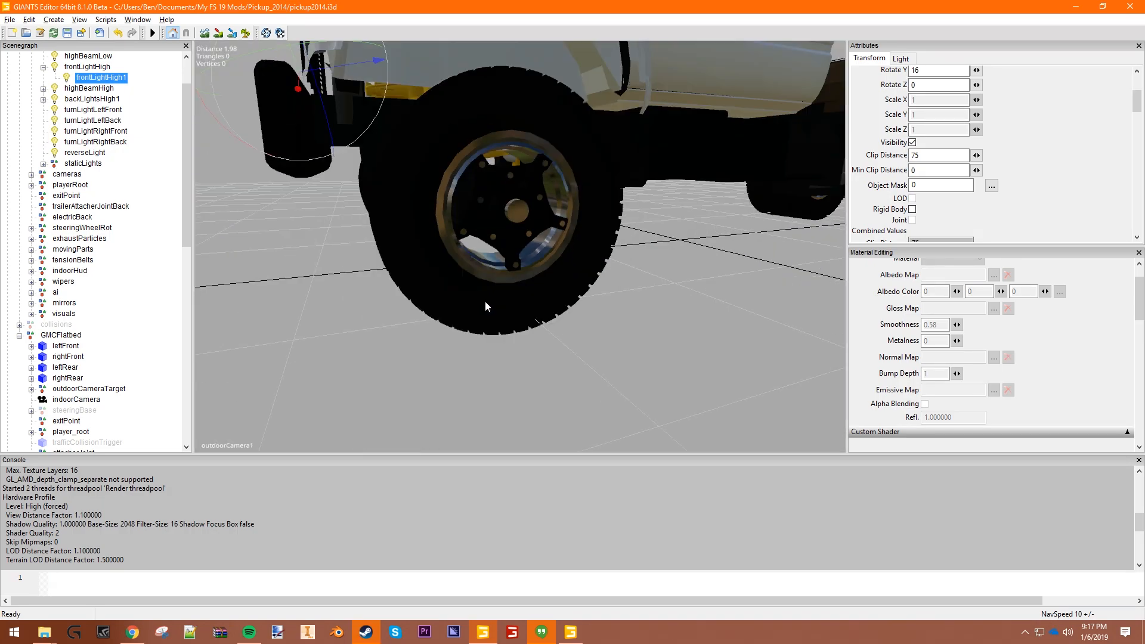
{"action": "middle_click_drag", "start_coordinate": [679, 348], "coordinate": [650, 342], "text": "alt"}
{"action": "left_click_drag", "start_coordinate": [650, 343], "coordinate": [714, 306], "text": "alt"}
{"action": "scroll", "coordinate": [740, 288], "scroll_direction": "up", "scroll_amount": 2}
{"action": "middle_click_drag", "start_coordinate": [739, 288], "coordinate": [719, 292], "text": "alt"}
{"action": "scroll", "coordinate": [719, 292], "scroll_direction": "up", "scroll_amount": 1}
{"action": "scroll", "coordinate": [720, 292], "scroll_direction": "down", "scroll_amount": 3}
{"action": "left_click_drag", "start_coordinate": [681, 310], "coordinate": [524, 326], "text": "alt"}
{"action": "left_click", "coordinate": [466, 303]}
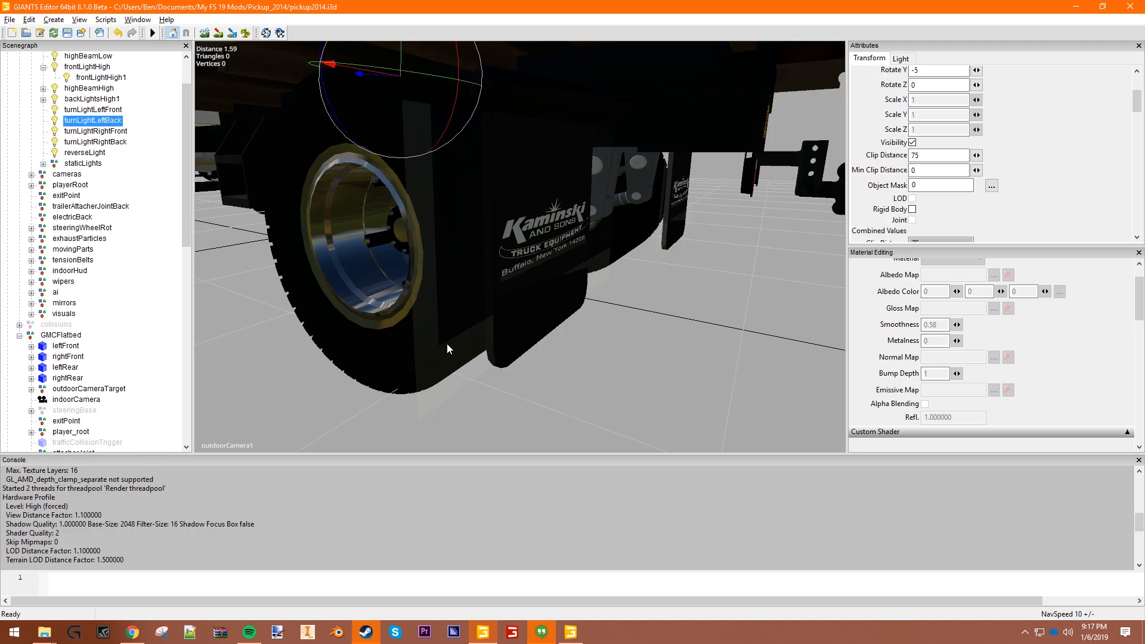
{"action": "left_click_drag", "start_coordinate": [537, 318], "coordinate": [520, 346], "text": "alt"}
{"action": "scroll", "coordinate": [521, 346], "scroll_direction": "down", "scroll_amount": 2}
{"action": "scroll", "coordinate": [517, 341], "scroll_direction": "up", "scroll_amount": 2}
{"action": "scroll", "coordinate": [517, 338], "scroll_direction": "down", "scroll_amount": 3}
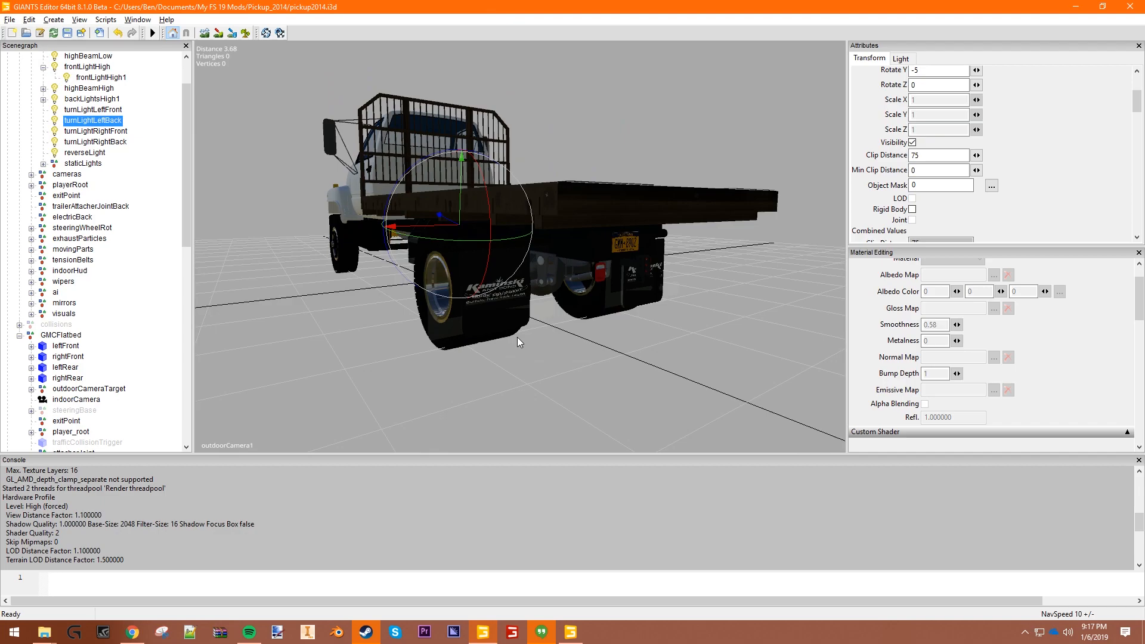
{"action": "left_click_drag", "start_coordinate": [592, 292], "coordinate": [499, 317], "text": "alt"}
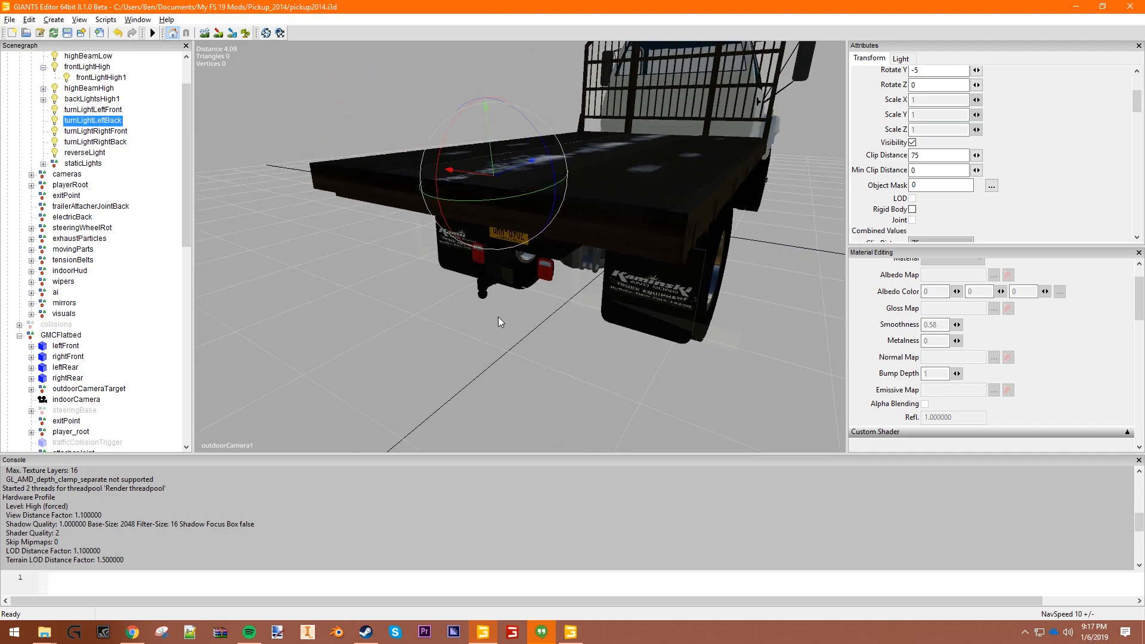
Collapse the lights group under pickup2014_vis in the scenegraph.
{"action": "scroll", "coordinate": [62, 286], "scroll_direction": "up", "scroll_amount": 2}
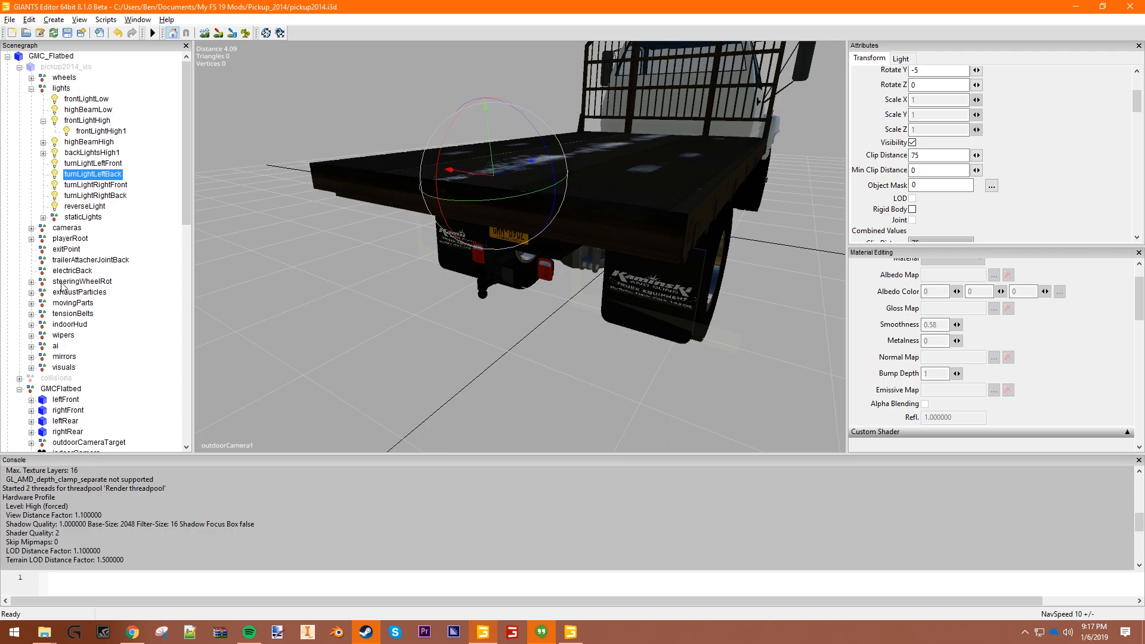
{"action": "left_click", "coordinate": [33, 89]}
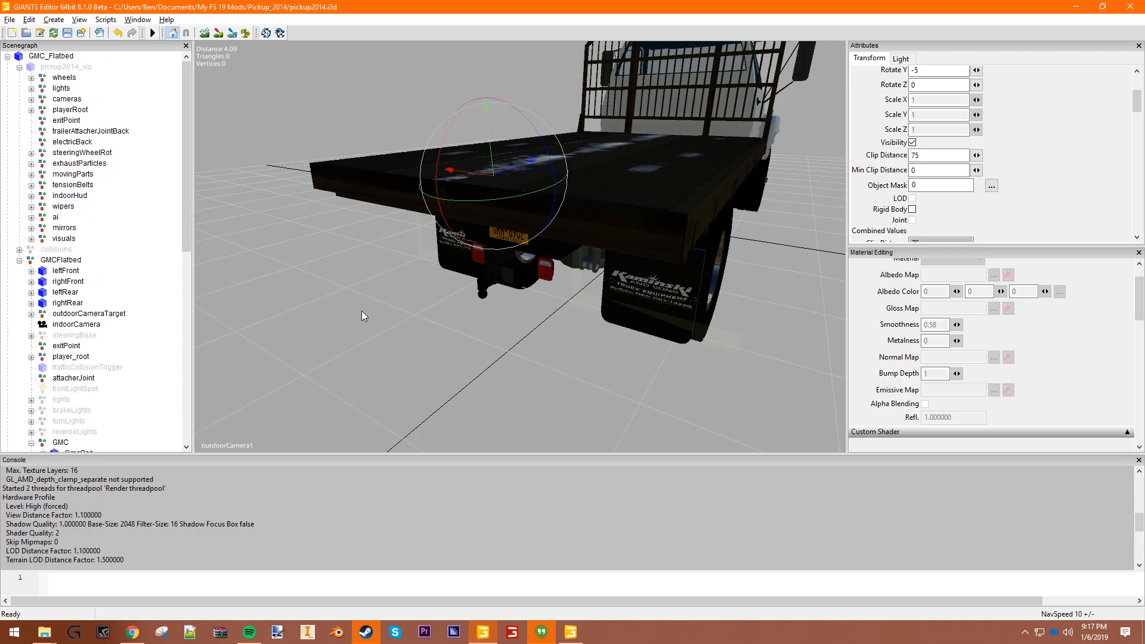
Move trailerAttacherJointBack rearward onto the upper ball of the hitch behind the flatbed.
{"action": "left_click", "coordinate": [421, 306]}
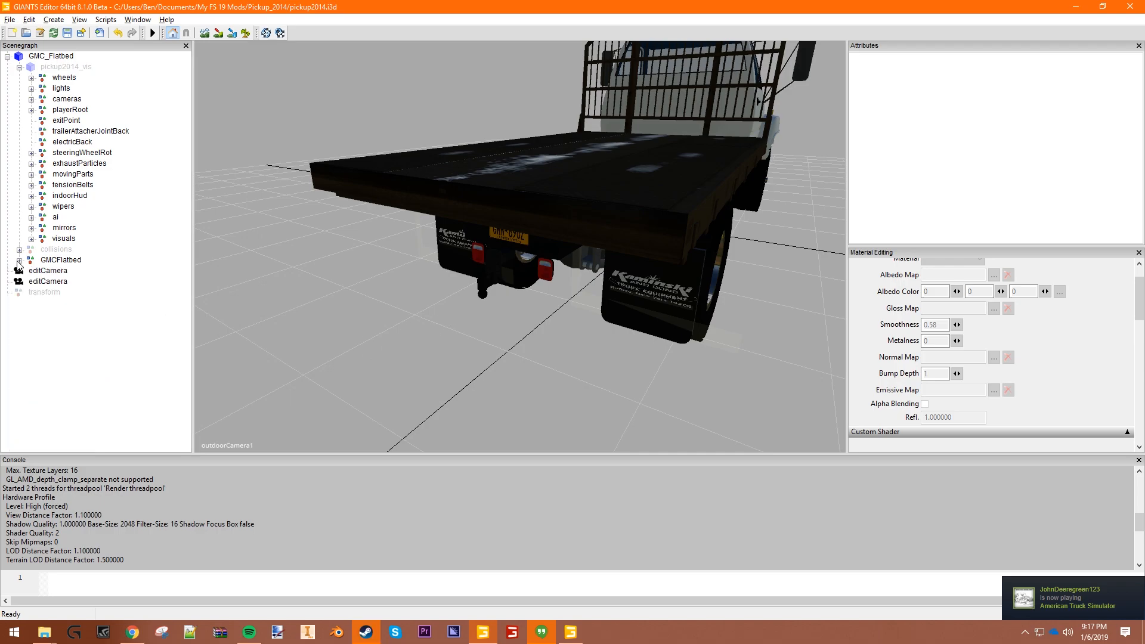
{"action": "left_click", "coordinate": [59, 380]}
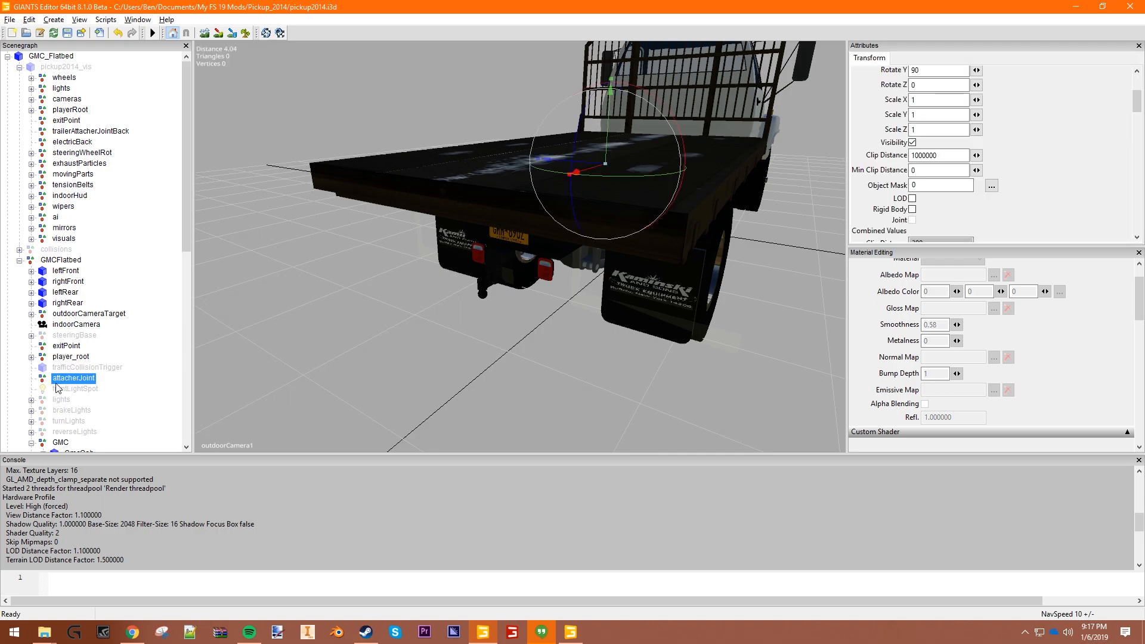
{"action": "left_click", "coordinate": [69, 131]}
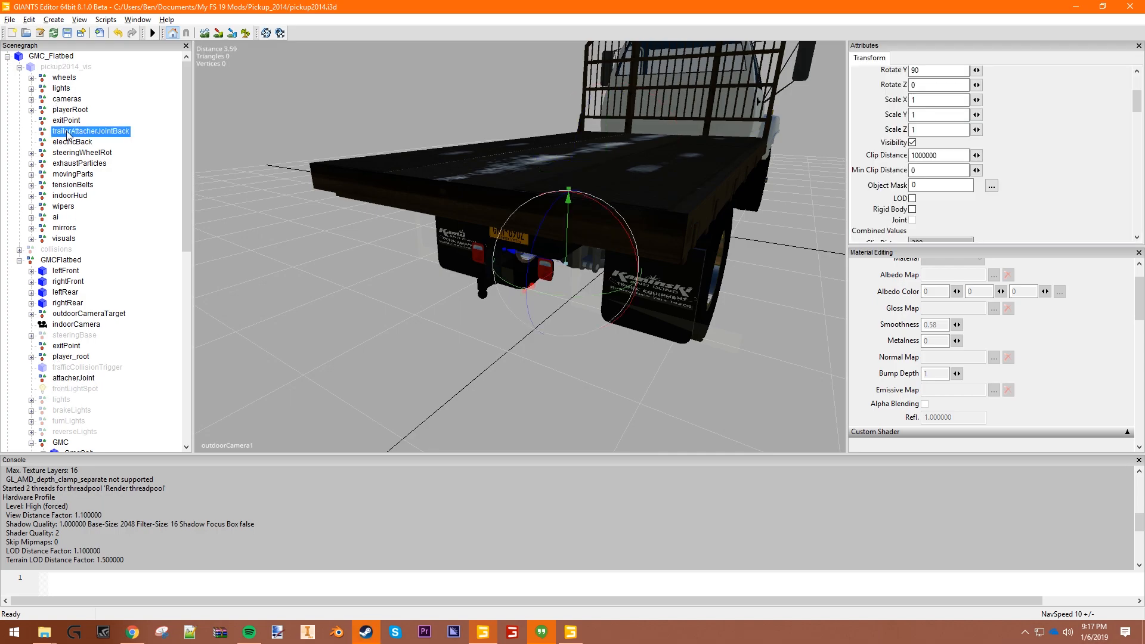
{"action": "left_click_drag", "start_coordinate": [568, 278], "coordinate": [555, 228], "text": "alt"}
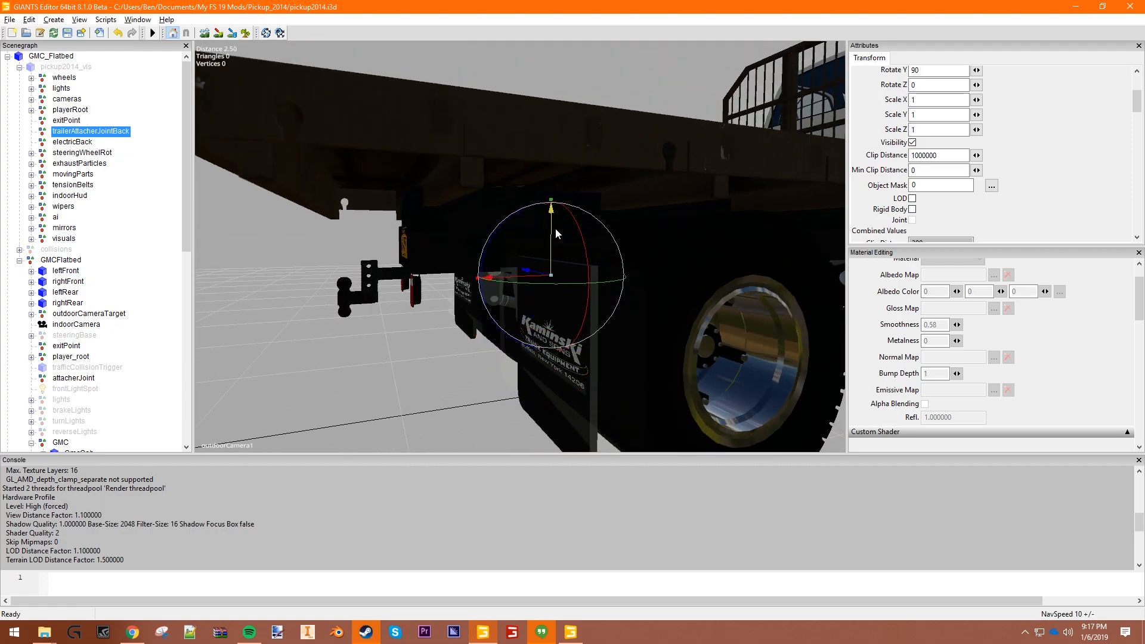
{"action": "left_click_drag", "start_coordinate": [500, 278], "coordinate": [464, 274]}
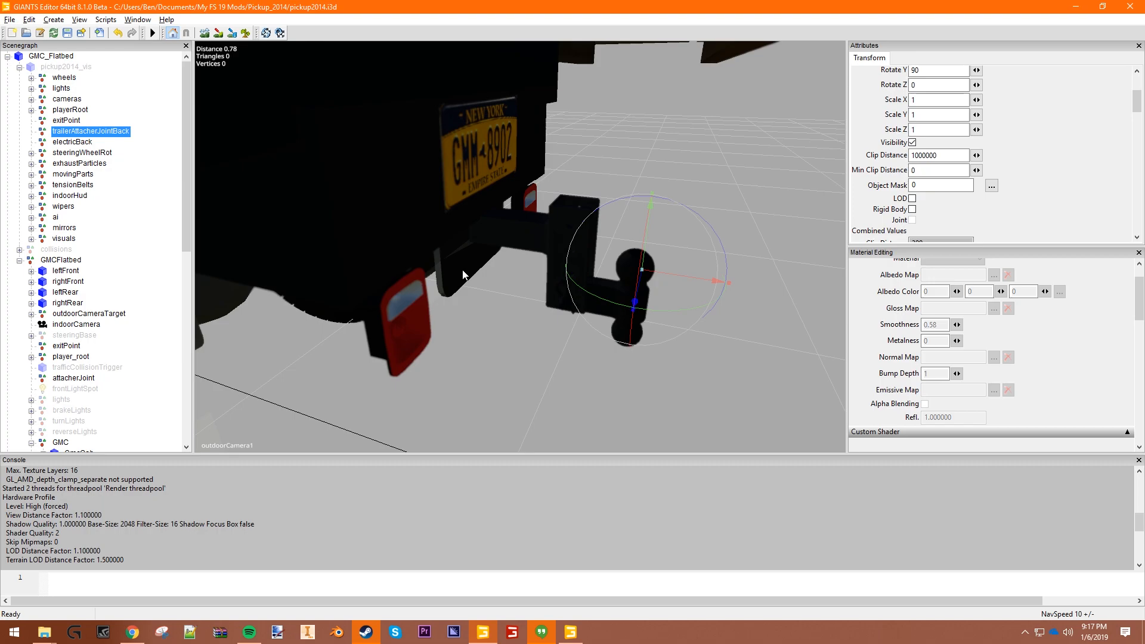
{"action": "left_click_drag", "start_coordinate": [665, 275], "coordinate": [367, 242], "text": "alt"}
{"action": "scroll", "coordinate": [369, 327], "scroll_direction": "down", "scroll_amount": 3}
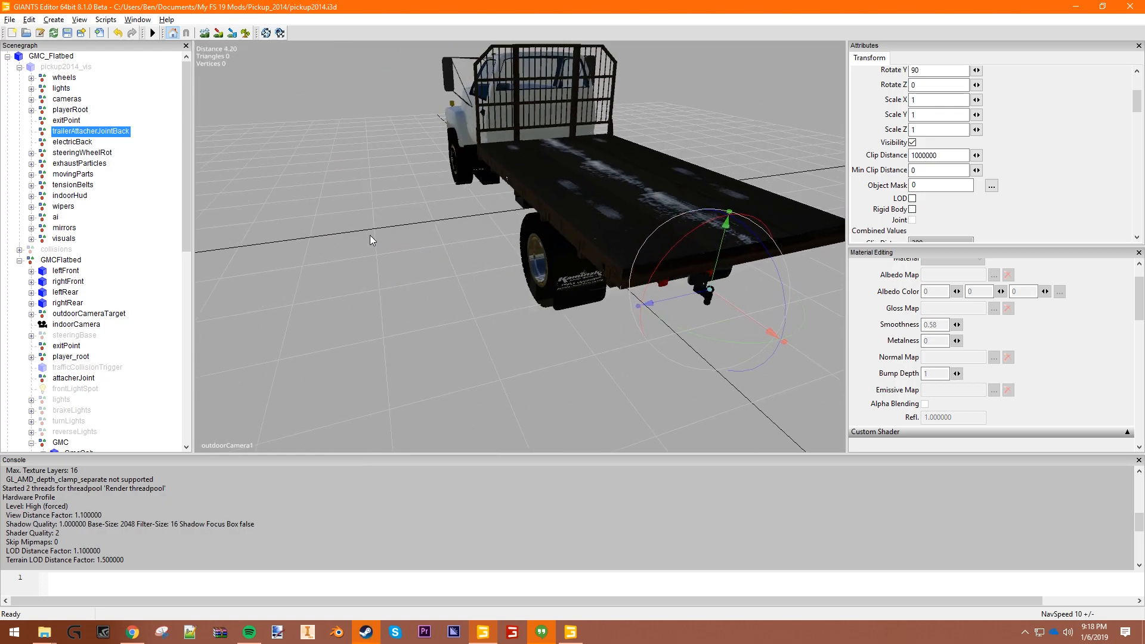
Examine the cab side and flatbed of the truck and look through the GMCFlatbed nodes in the scenegraph.
{"action": "left_click", "coordinate": [370, 235]}
{"action": "left_click_drag", "start_coordinate": [365, 253], "coordinate": [540, 299], "text": "alt"}
{"action": "middle_click_drag", "start_coordinate": [364, 292], "coordinate": [473, 253], "text": "alt"}
{"action": "scroll", "coordinate": [474, 253], "scroll_direction": "down", "scroll_amount": 4}
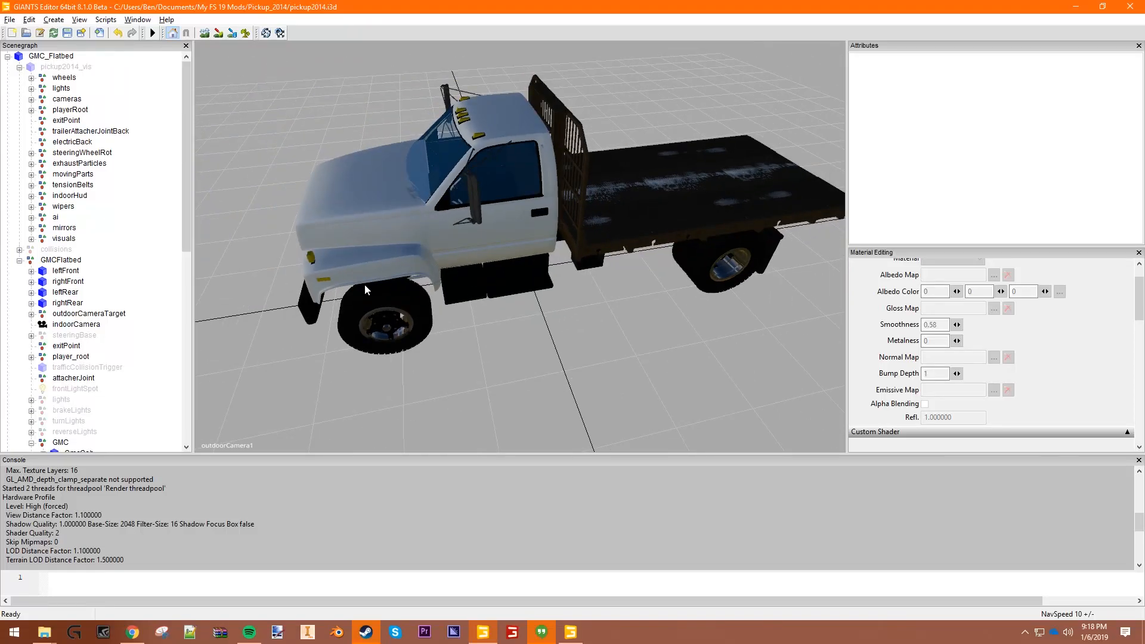
{"action": "scroll", "coordinate": [68, 367], "scroll_direction": "down", "scroll_amount": 12}
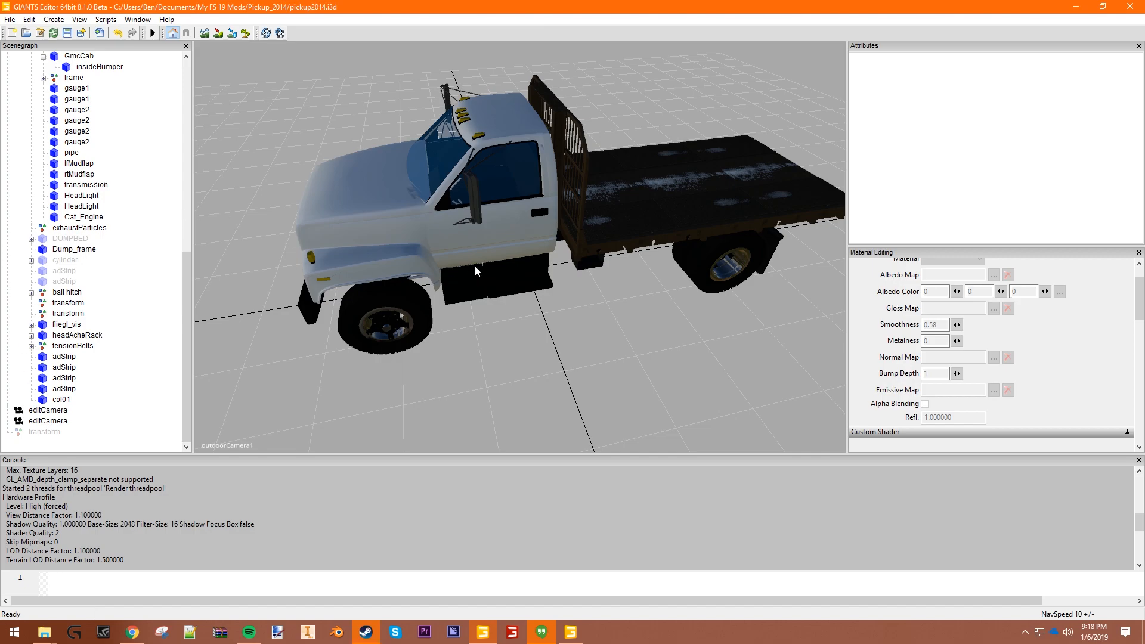
{"action": "left_click_drag", "start_coordinate": [475, 266], "coordinate": [545, 215], "text": "alt"}
{"action": "middle_click_drag", "start_coordinate": [545, 214], "coordinate": [527, 228], "text": "alt"}
{"action": "scroll", "coordinate": [525, 234], "scroll_direction": "up", "scroll_amount": 3}
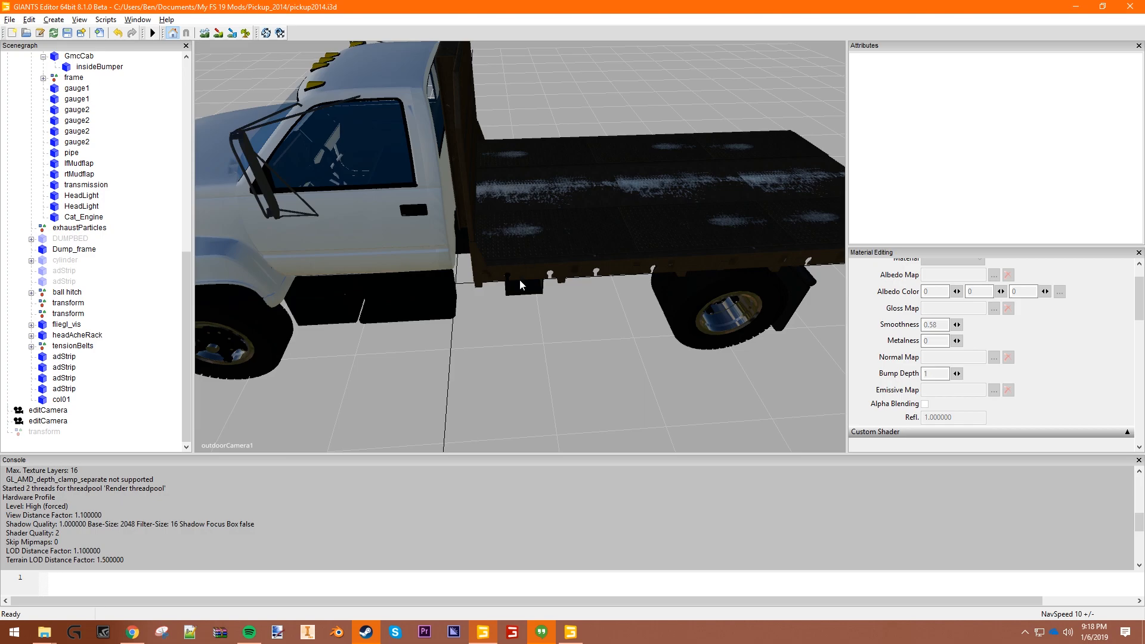
{"action": "scroll", "coordinate": [220, 294], "scroll_direction": "up", "scroll_amount": 5}
{"action": "scroll", "coordinate": [220, 295], "scroll_direction": "down", "scroll_amount": 5}
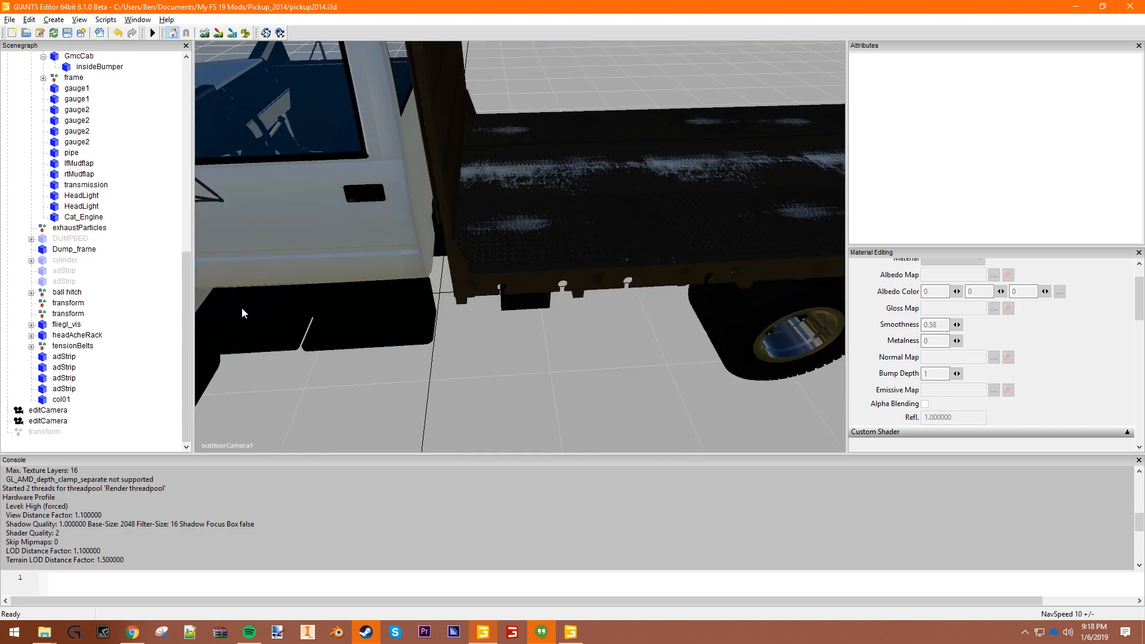
{"action": "scroll", "coordinate": [532, 284], "scroll_direction": "up", "scroll_amount": 1}
{"action": "scroll", "coordinate": [522, 298], "scroll_direction": "down", "scroll_amount": 3}
{"action": "scroll", "coordinate": [92, 142], "scroll_direction": "up", "scroll_amount": 3}
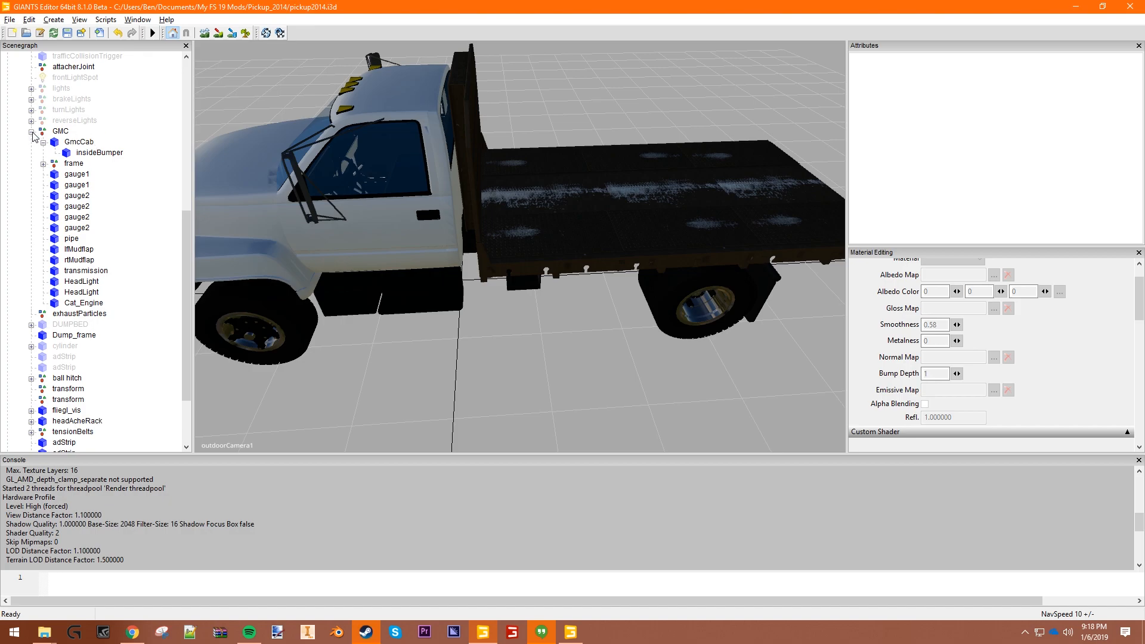
Collapse the GMC group, expand the collisions group and check where colPart01, colPart02 and colPart03 sit on the truck.
{"action": "left_click", "coordinate": [31, 131]}
{"action": "scroll", "coordinate": [47, 274], "scroll_direction": "up", "scroll_amount": 9}
{"action": "scroll", "coordinate": [48, 275], "scroll_direction": "up", "scroll_amount": 1}
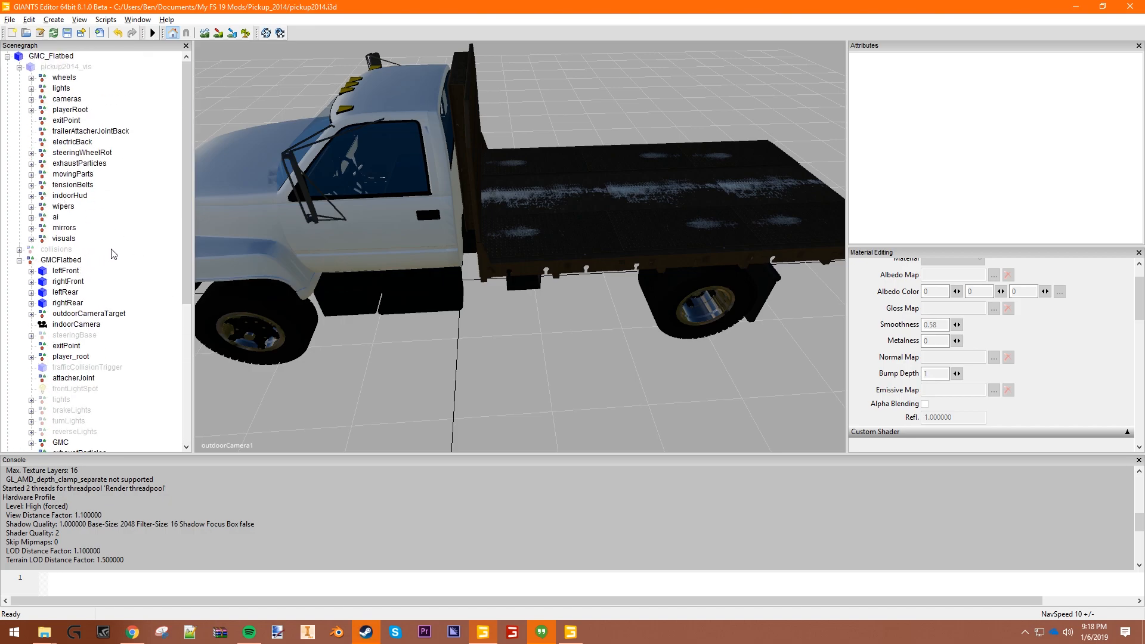
{"action": "left_click", "coordinate": [48, 250]}
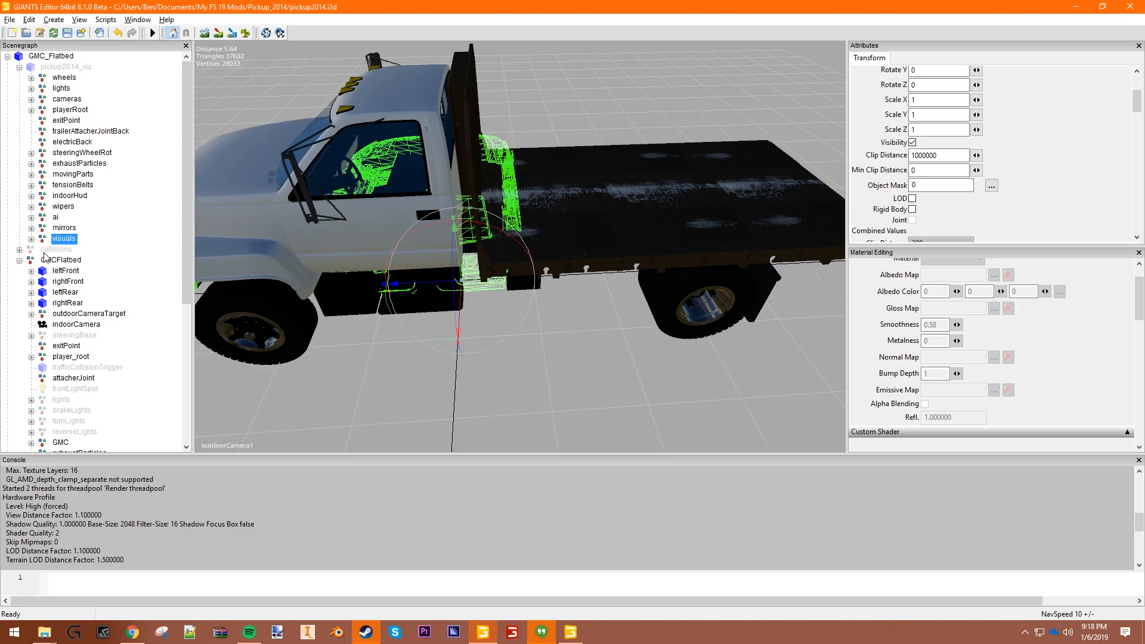
{"action": "left_click", "coordinate": [20, 250]}
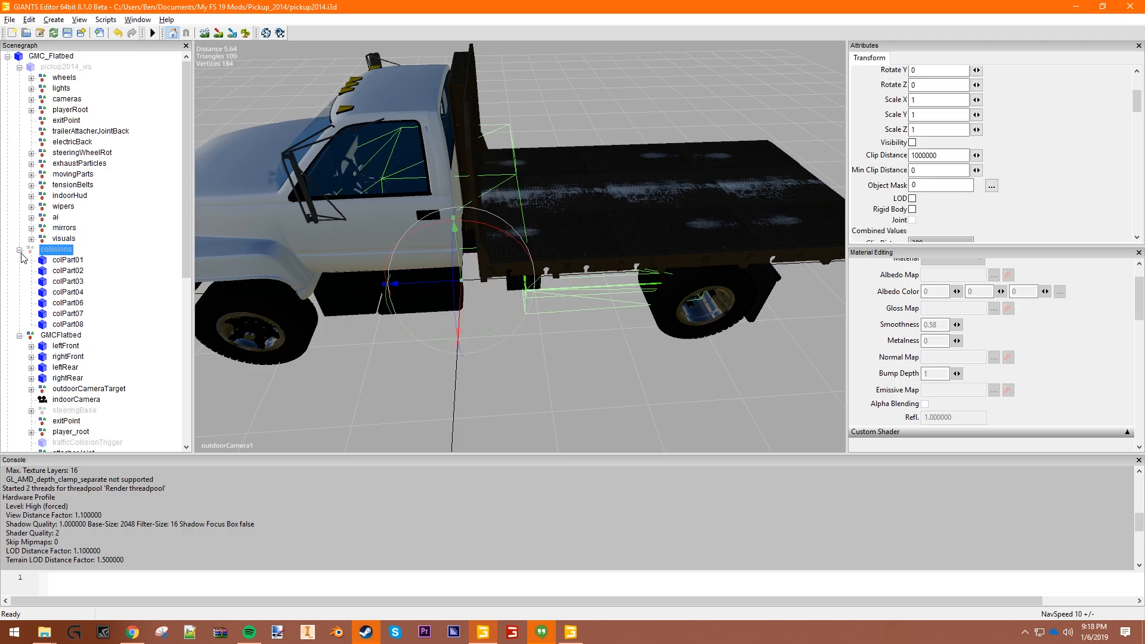
{"action": "left_click", "coordinate": [68, 261]}
{"action": "left_click", "coordinate": [80, 272]}
{"action": "left_click", "coordinate": [74, 283]}
Move the colPart04 collision forward so its rear part lies within the truck's cab.
{"action": "left_click", "coordinate": [73, 293]}
{"action": "middle_click_drag", "start_coordinate": [282, 262], "coordinate": [557, 233], "text": "alt"}
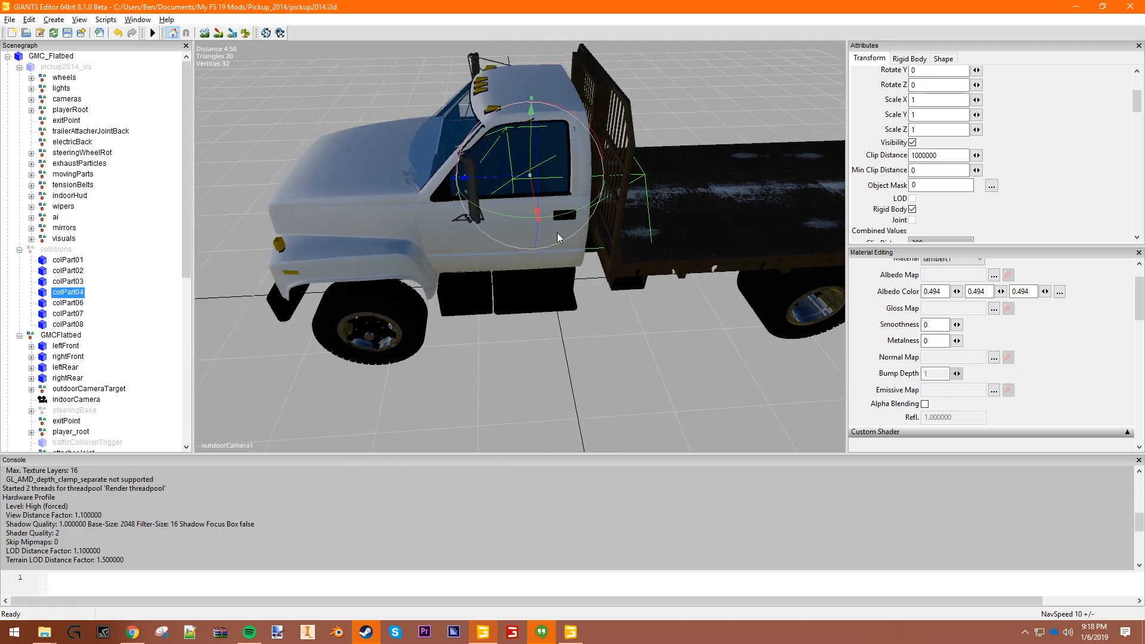
{"action": "left_click", "coordinate": [507, 182]}
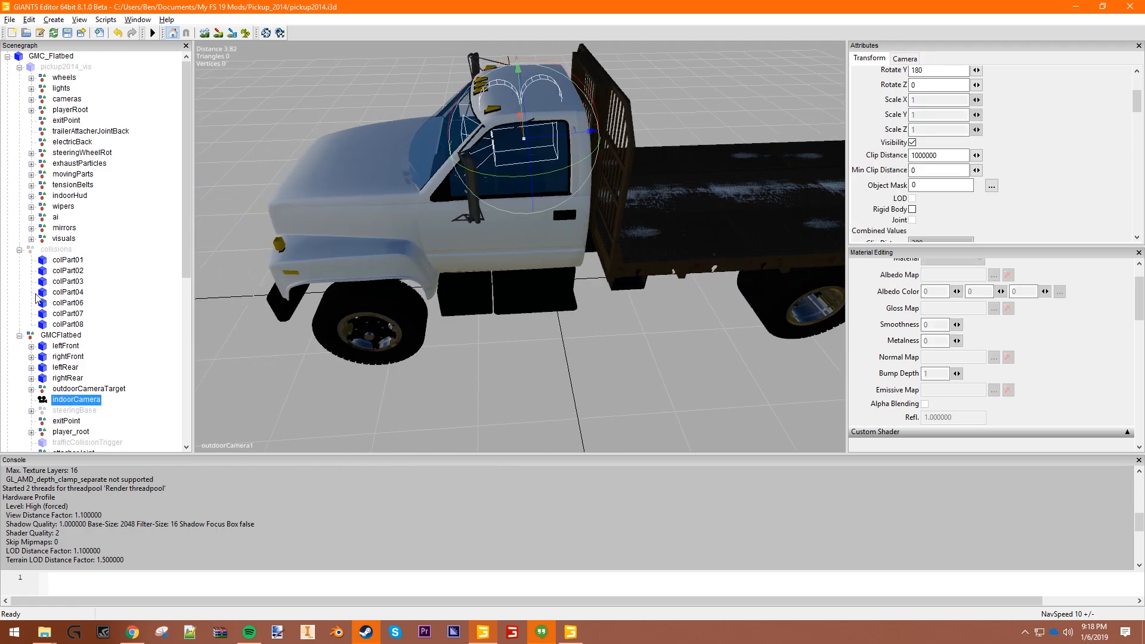
{"action": "left_click", "coordinate": [71, 290]}
{"action": "left_click_drag", "start_coordinate": [490, 182], "coordinate": [350, 198]}
{"action": "middle_click_drag", "start_coordinate": [295, 231], "coordinate": [316, 219], "text": "alt"}
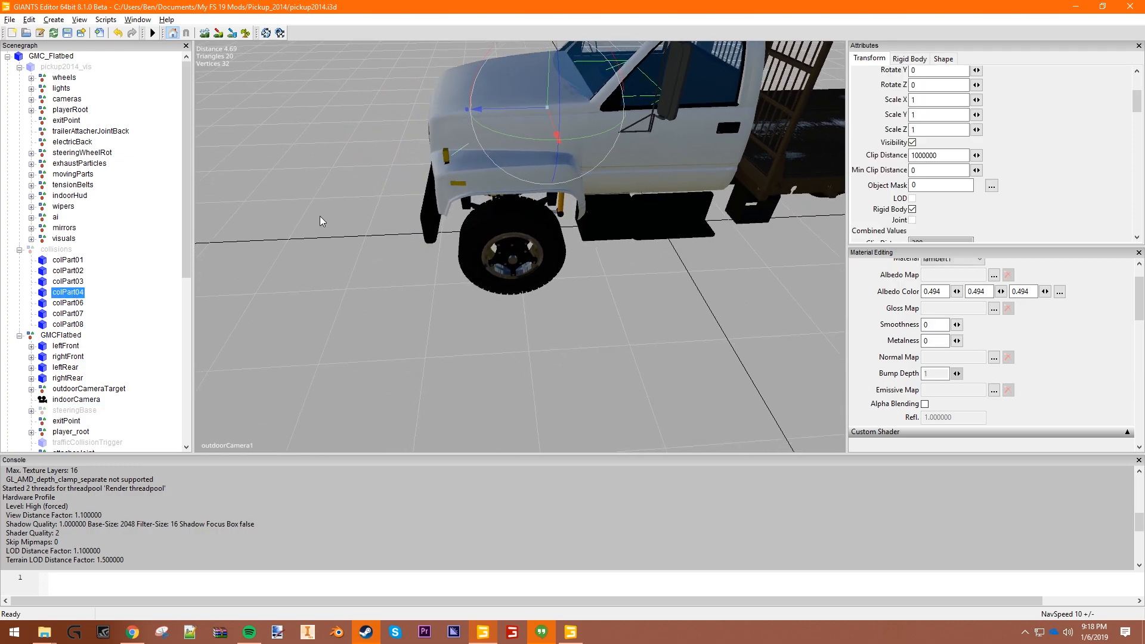
{"action": "left_click_drag", "start_coordinate": [323, 213], "coordinate": [506, 224], "text": "alt"}
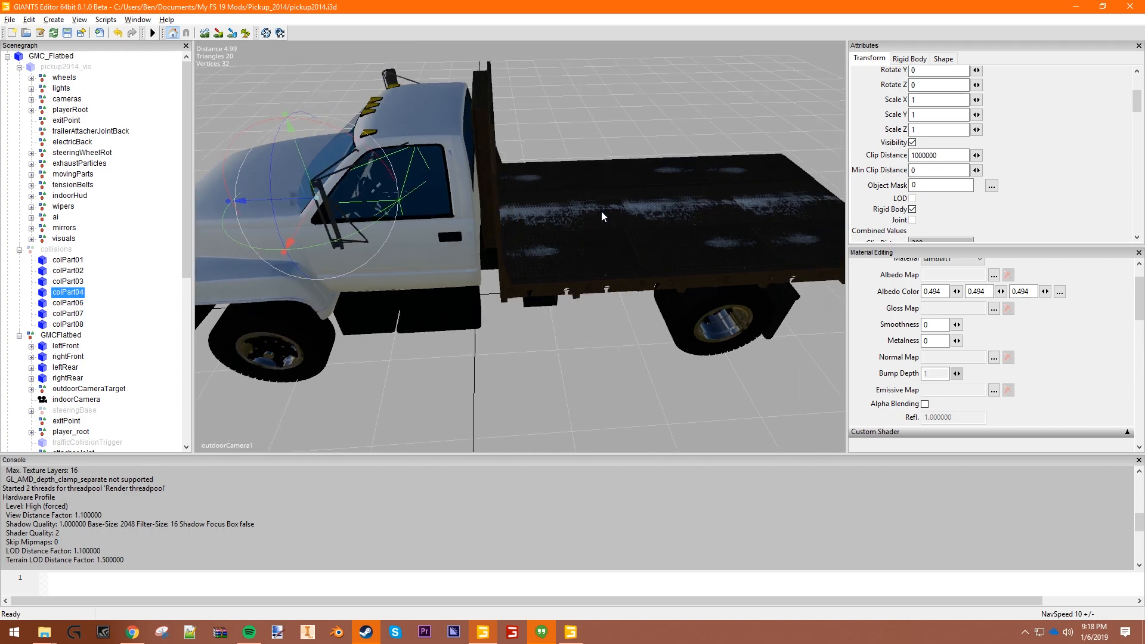
Raise the colPart06 collision to deck height and position it in the front section of the flatbed.
{"action": "left_click", "coordinate": [59, 303]}
{"action": "left_click_drag", "start_coordinate": [605, 278], "coordinate": [472, 185], "text": "alt"}
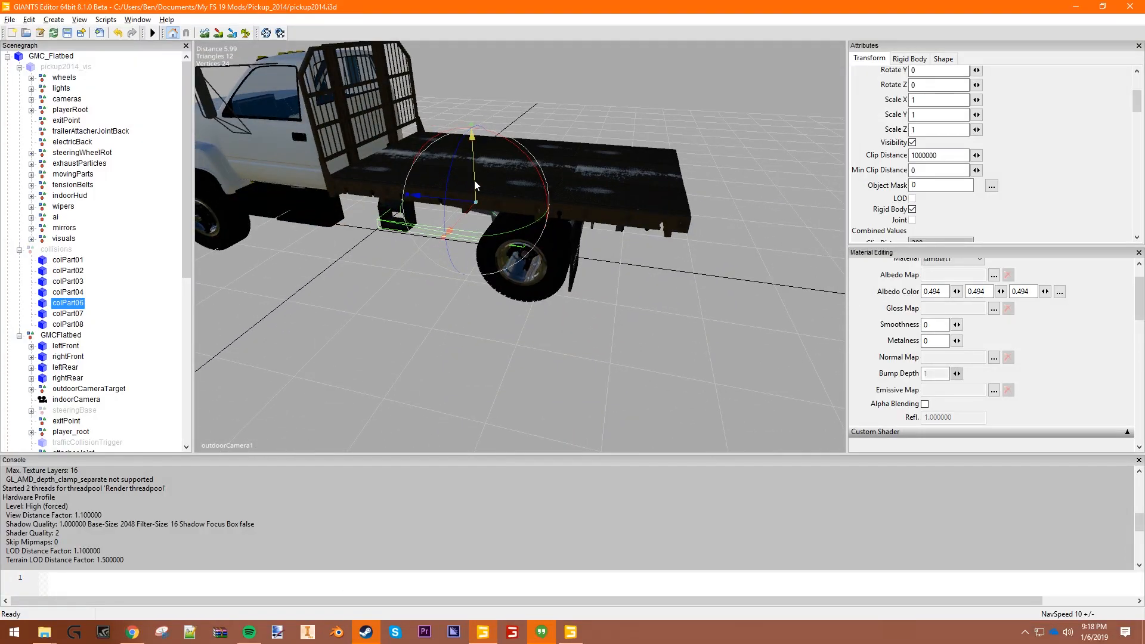
{"action": "scroll", "coordinate": [475, 171], "scroll_direction": "up", "scroll_amount": 3}
{"action": "left_click_drag", "start_coordinate": [474, 171], "coordinate": [477, 200], "text": "alt"}
Check the colPart07 and colPart08 collisions on the flatbed and delete both.
{"action": "left_click", "coordinate": [78, 315]}
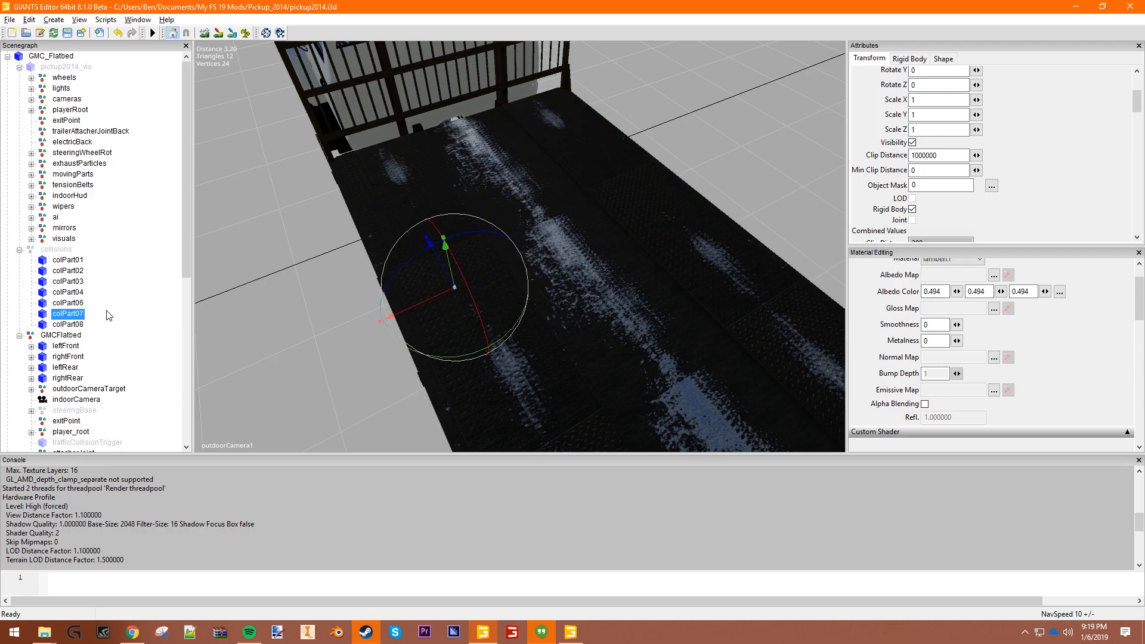
{"action": "left_click_drag", "start_coordinate": [566, 318], "coordinate": [564, 284], "text": "alt"}
{"action": "left_click", "coordinate": [69, 325]}
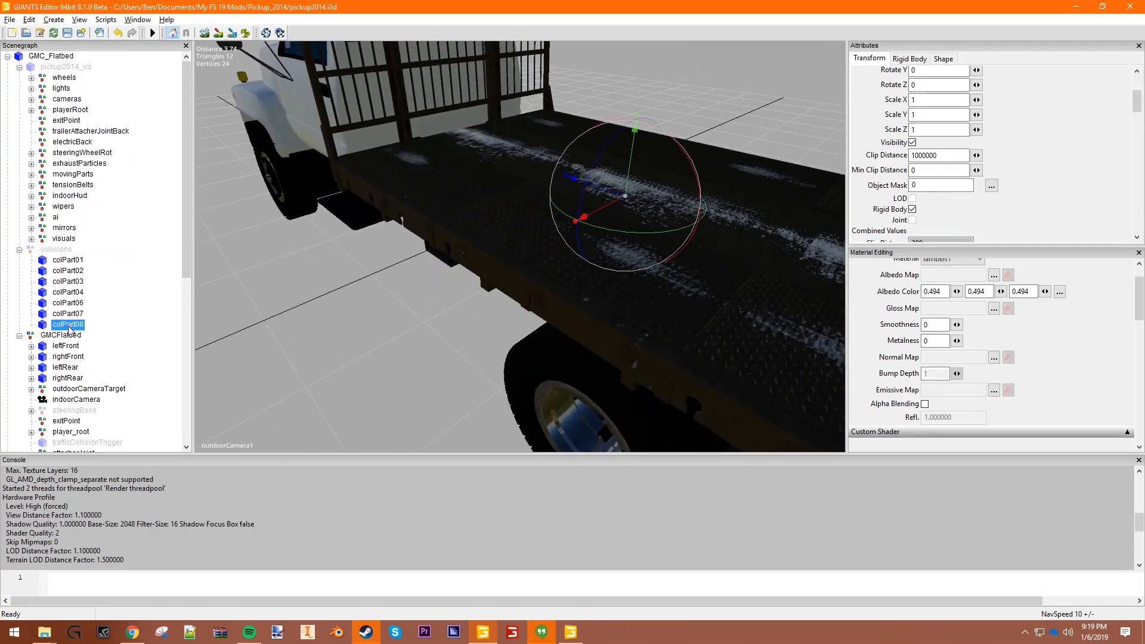
{"action": "left_click", "coordinate": [69, 315], "text": "ctrl"}
{"action": "key", "text": "Delete"}
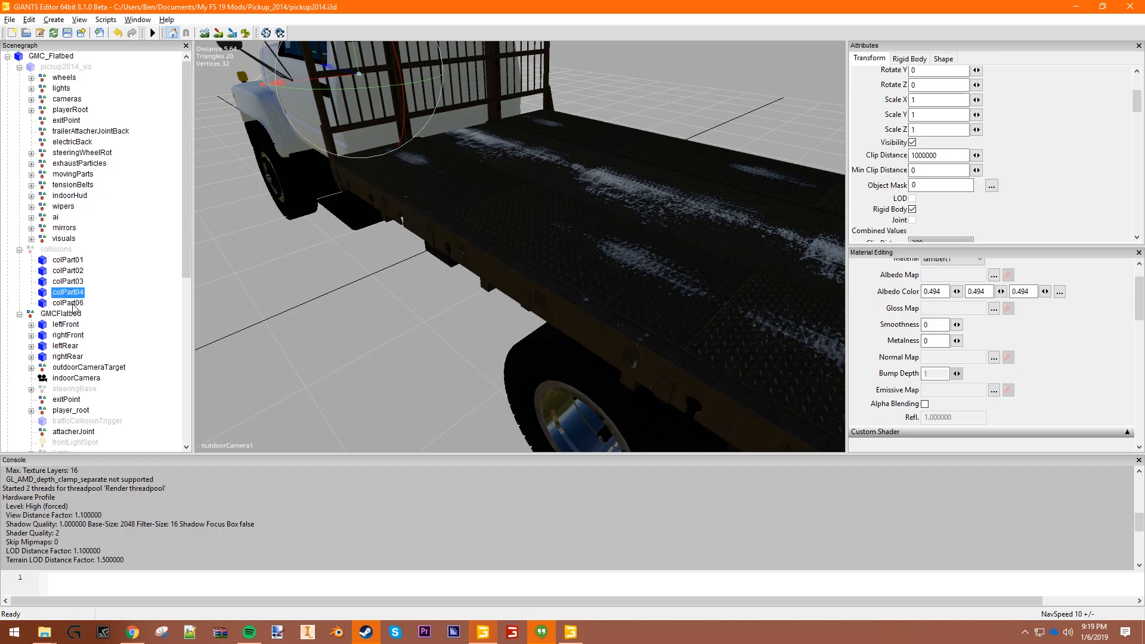
Duplicate colPart06 and move the copy backward to cover the rear section of the flatbed deck.
{"action": "left_click", "coordinate": [72, 304]}
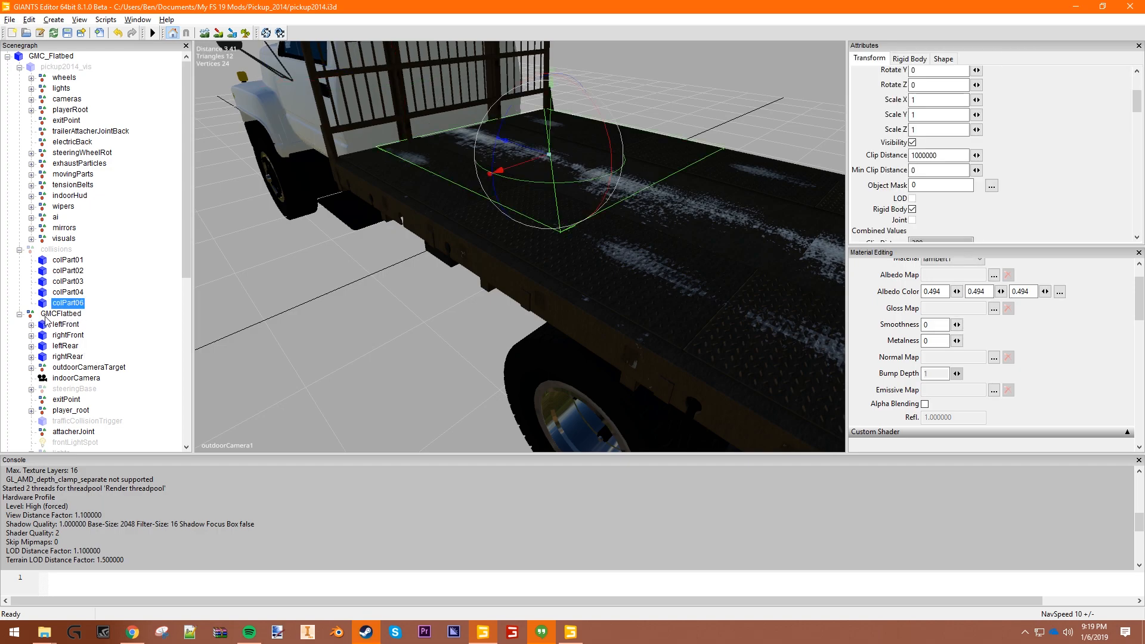
{"action": "key", "text": "ctrl+d"}
{"action": "left_click_drag", "start_coordinate": [685, 268], "coordinate": [560, 228], "text": "alt"}
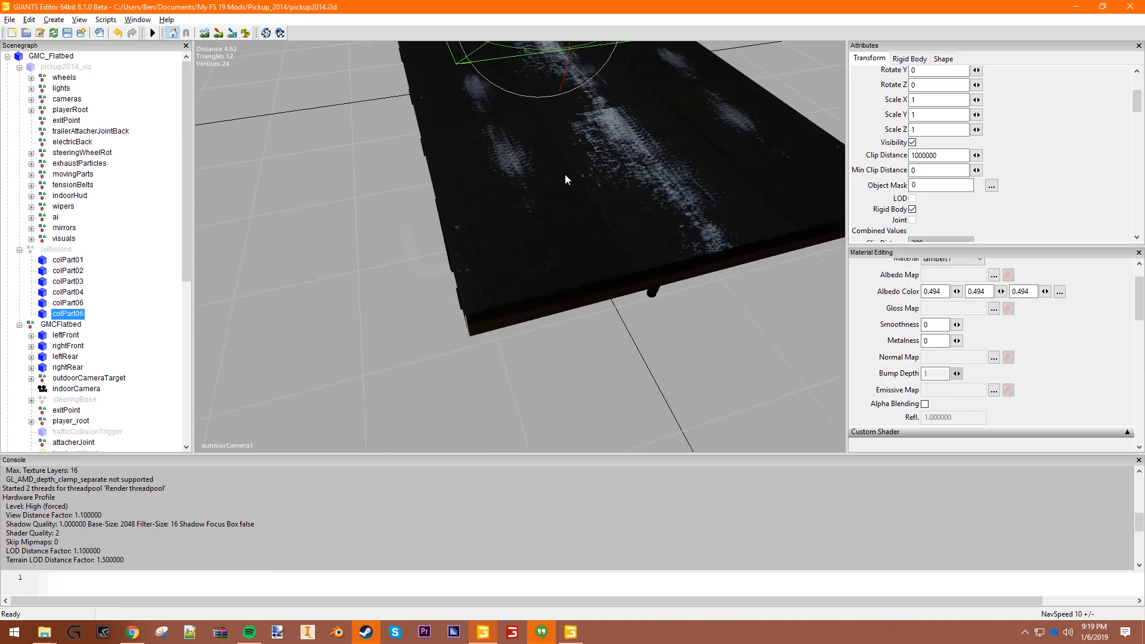
{"action": "middle_click_drag", "start_coordinate": [577, 127], "coordinate": [565, 151], "text": "alt"}
{"action": "left_click_drag", "start_coordinate": [520, 128], "coordinate": [620, 320]}
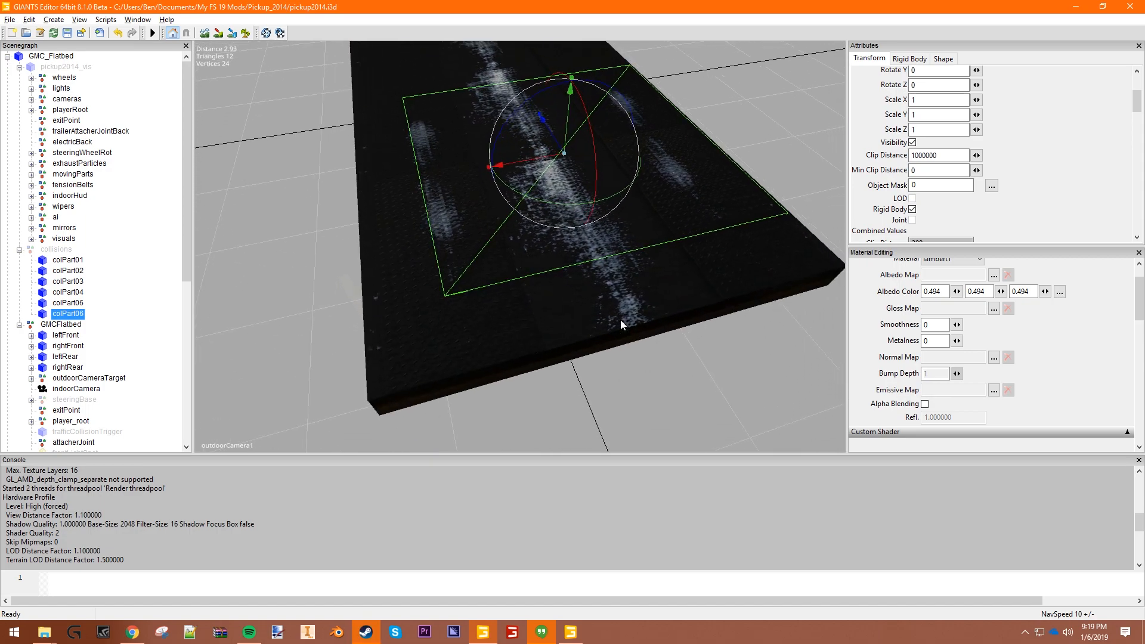
{"action": "left_click_drag", "start_coordinate": [552, 141], "coordinate": [585, 205]}
Compare the front and rear colPart06 collisions, duplicate the rear one and shift the copy sideways to the uncovered deck edge.
{"action": "left_click", "coordinate": [69, 304]}
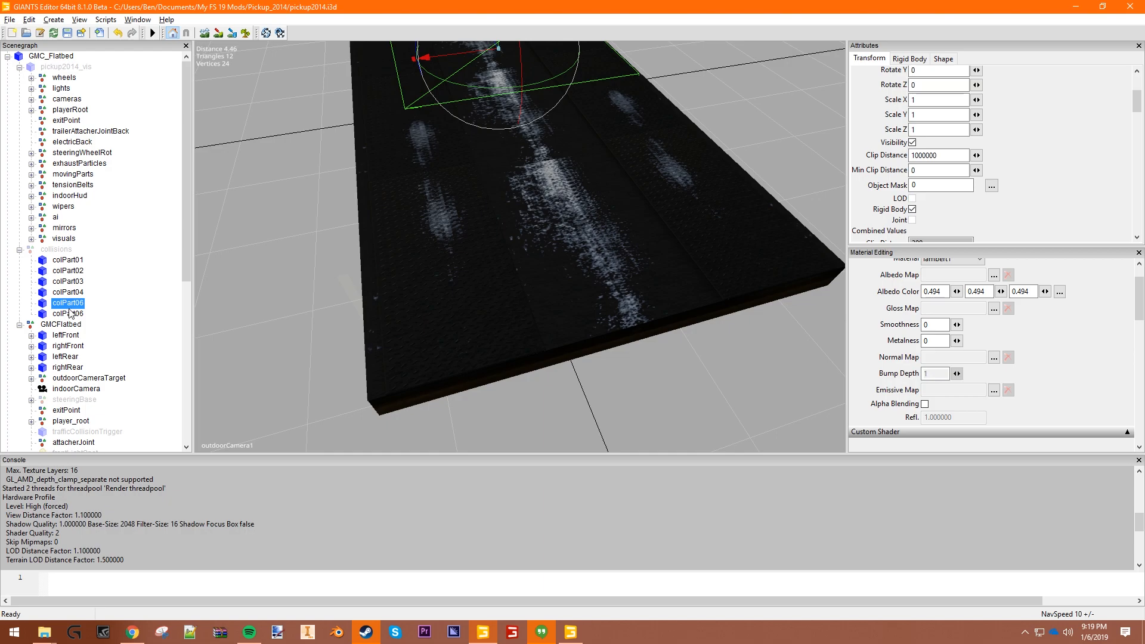
{"action": "left_click", "coordinate": [69, 313], "text": "ctrl"}
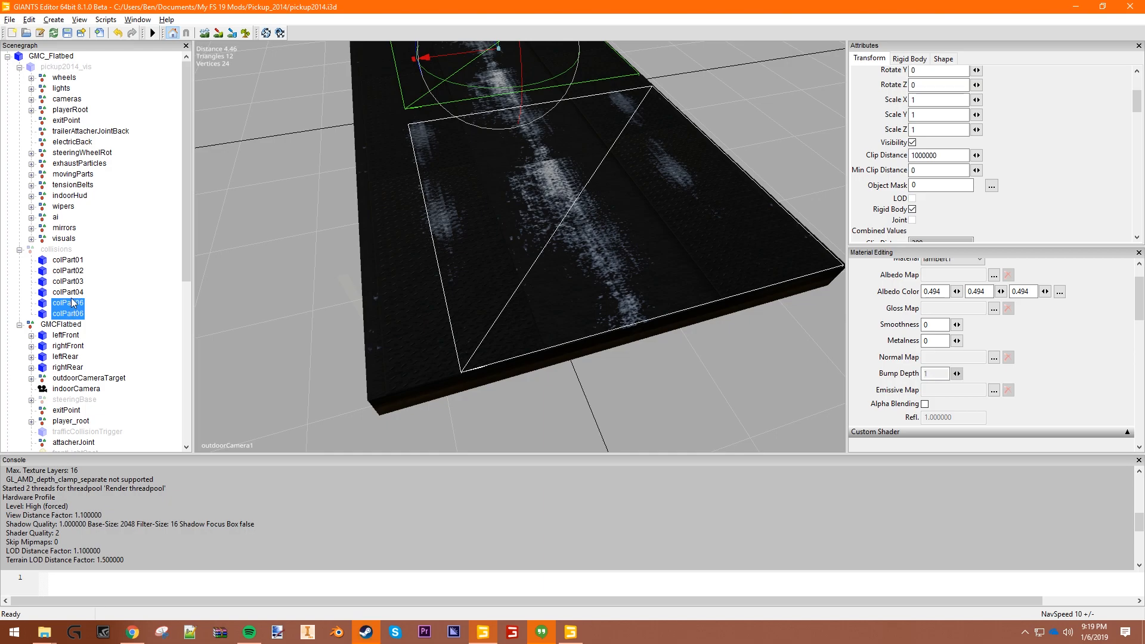
{"action": "middle_click_drag", "start_coordinate": [436, 143], "coordinate": [443, 177]}
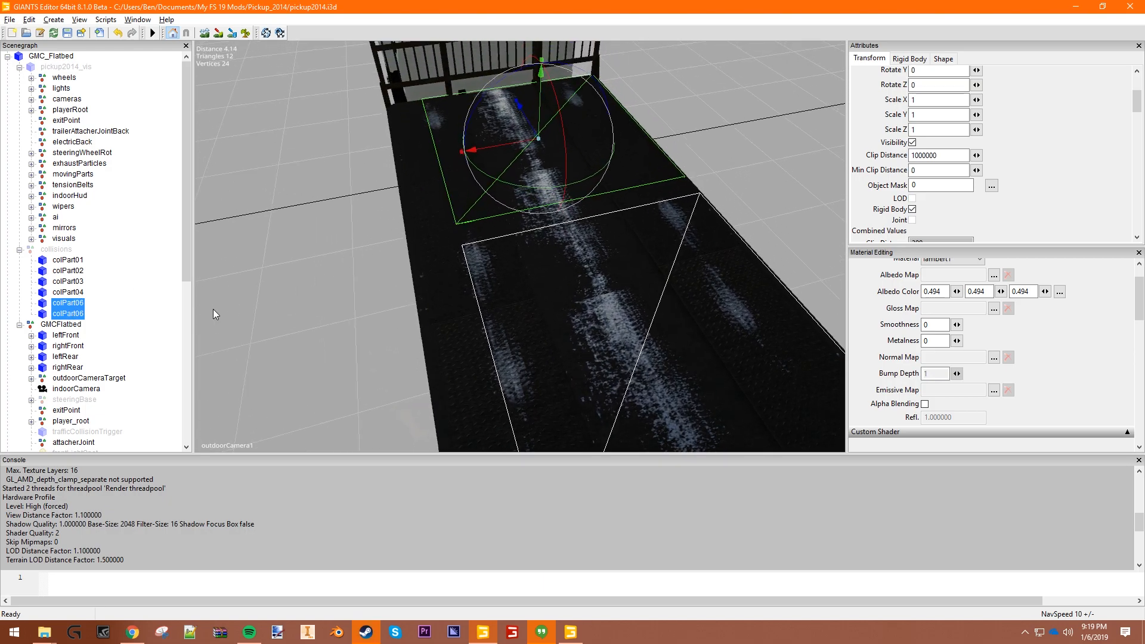
{"action": "left_click", "coordinate": [79, 314]}
{"action": "left_click", "coordinate": [73, 305]}
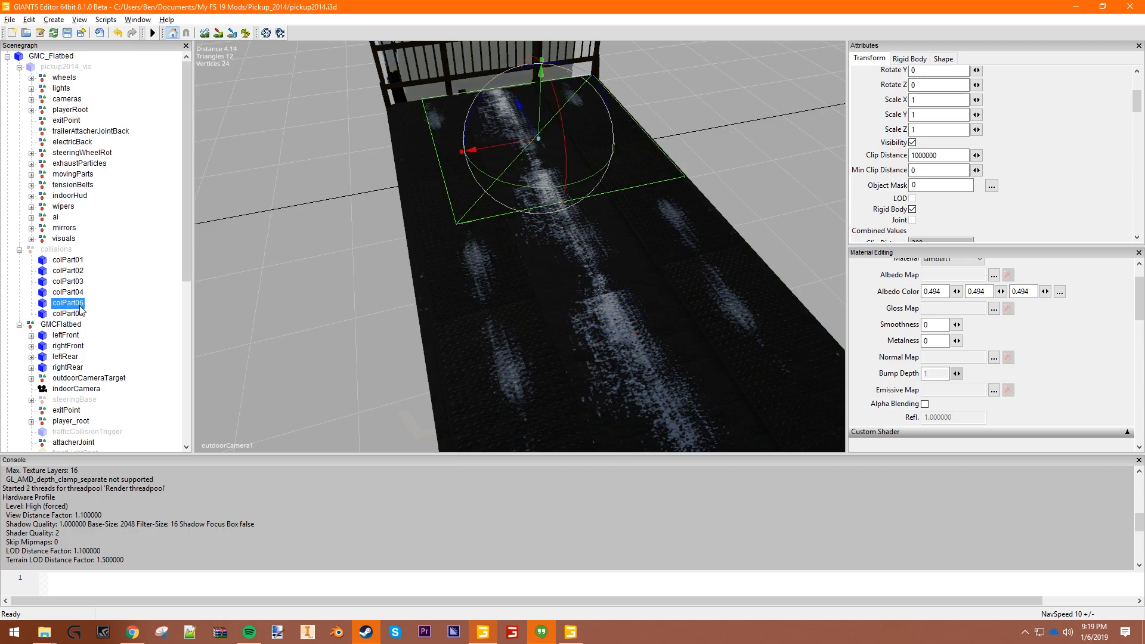
{"action": "left_click", "coordinate": [80, 307], "text": "ctrl"}
{"action": "left_click", "coordinate": [71, 315]}
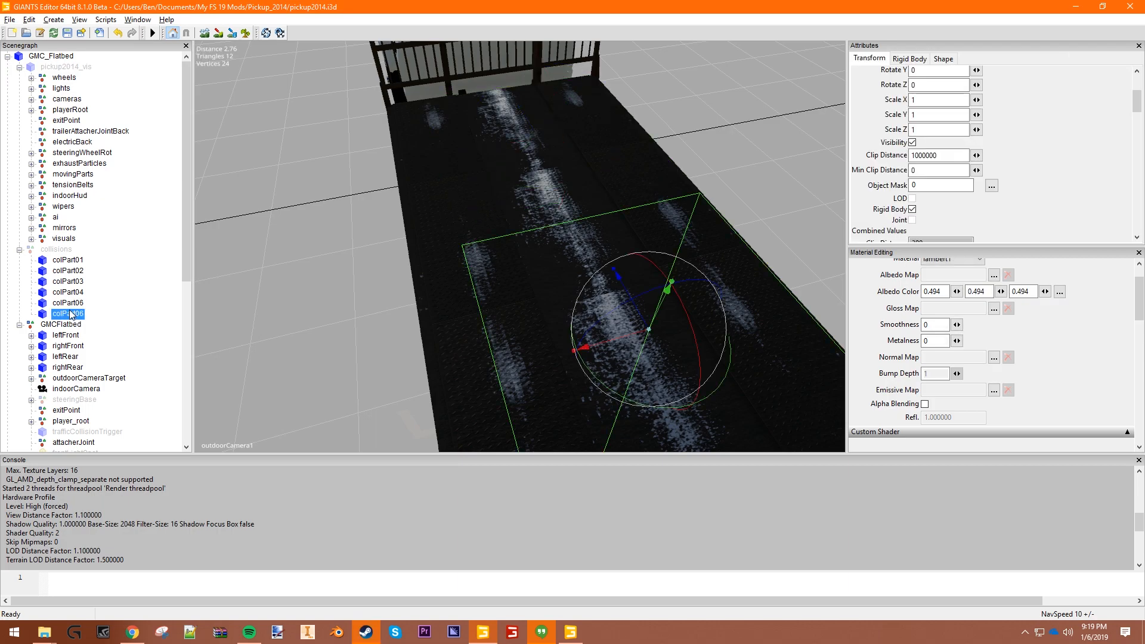
{"action": "key", "text": "ctrl+d"}
{"action": "left_click_drag", "start_coordinate": [614, 337], "coordinate": [542, 364]}
Duplicate the shifted rear colPart06 and move the copy forward to the front section along the same deck edge.
{"action": "key", "text": "ctrl+d"}
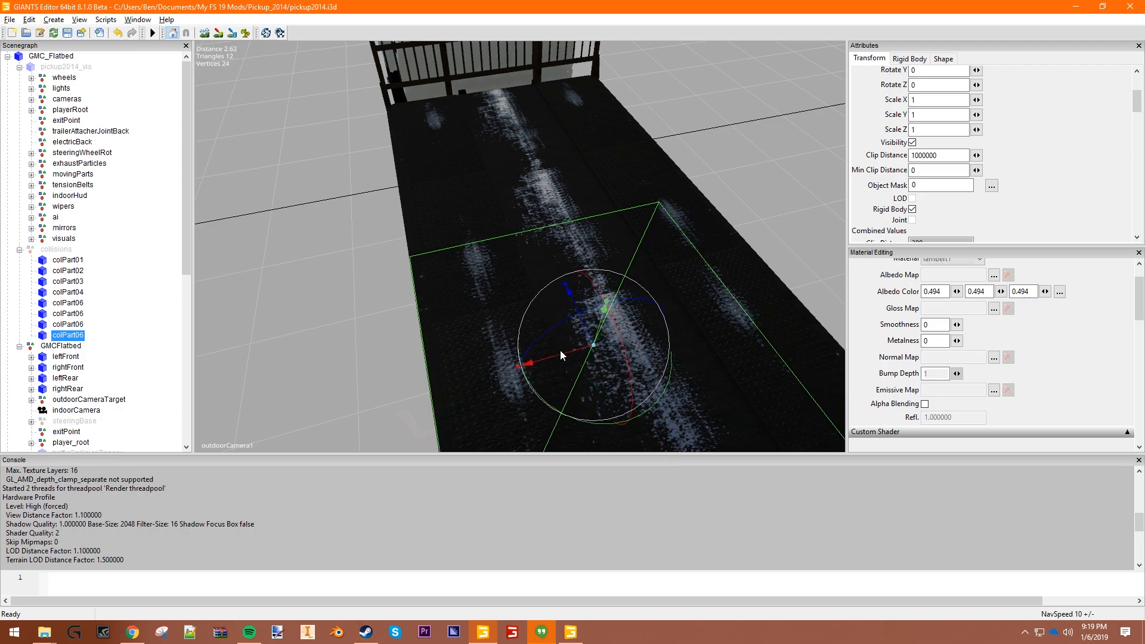
{"action": "left_click_drag", "start_coordinate": [585, 329], "coordinate": [560, 337]}
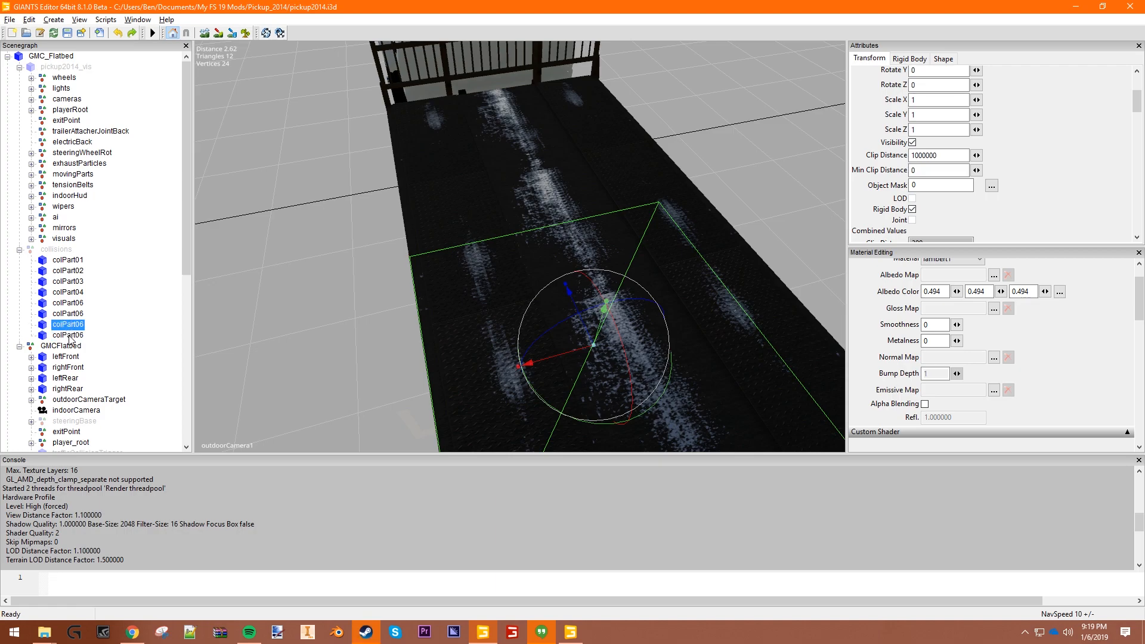
{"action": "left_click_drag", "start_coordinate": [581, 325], "coordinate": [417, 5]}
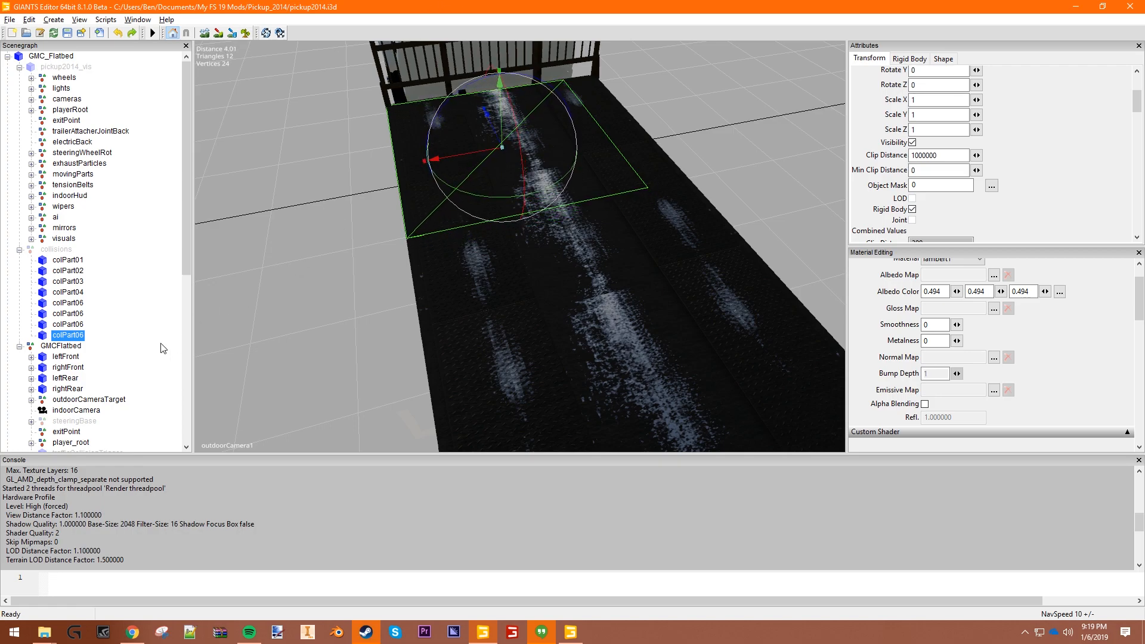
Duplicate the front-edge colPart06, center the copy over the middle of the deck, and select the collisions group to check coverage.
{"action": "key", "text": "ctrl+d"}
{"action": "left_click_drag", "start_coordinate": [493, 128], "coordinate": [521, 317]}
{"action": "left_click_drag", "start_coordinate": [507, 245], "coordinate": [524, 242]}
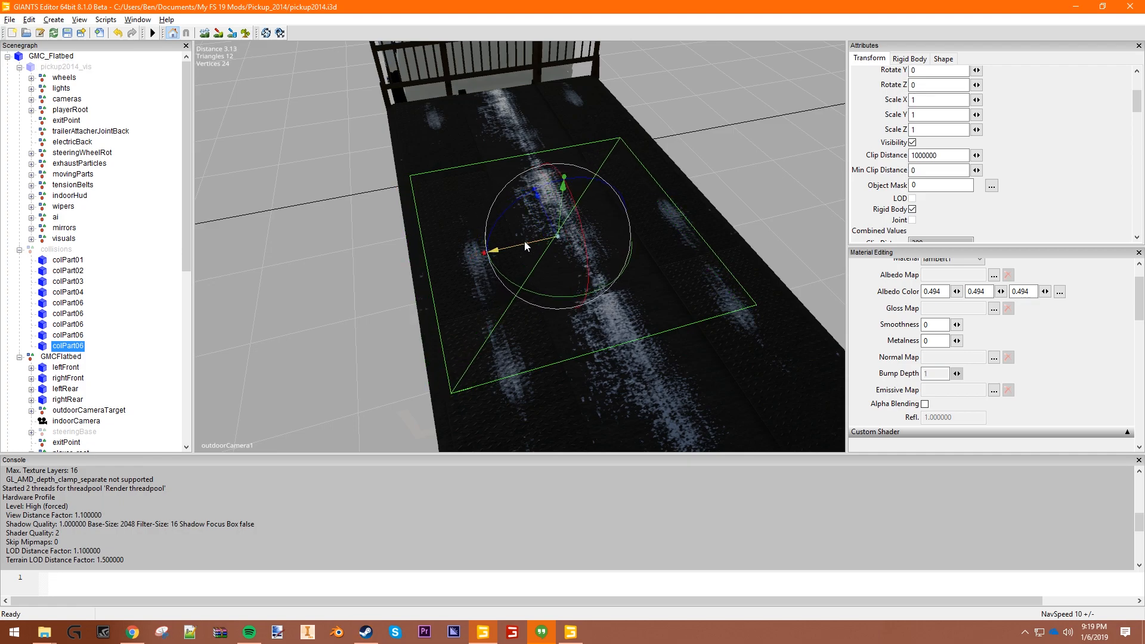
{"action": "left_click", "coordinate": [57, 250]}
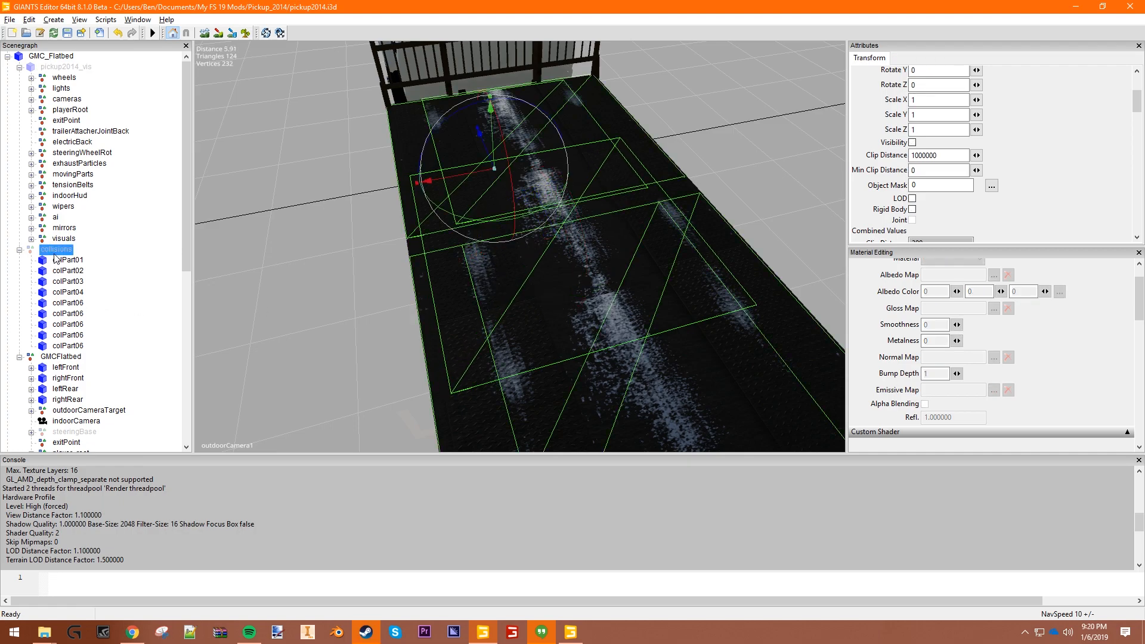
Duplicate the last colPart06 and move the copy forward to the headache rack at the front of the deck.
{"action": "scroll", "coordinate": [324, 325], "scroll_direction": "down", "scroll_amount": 2}
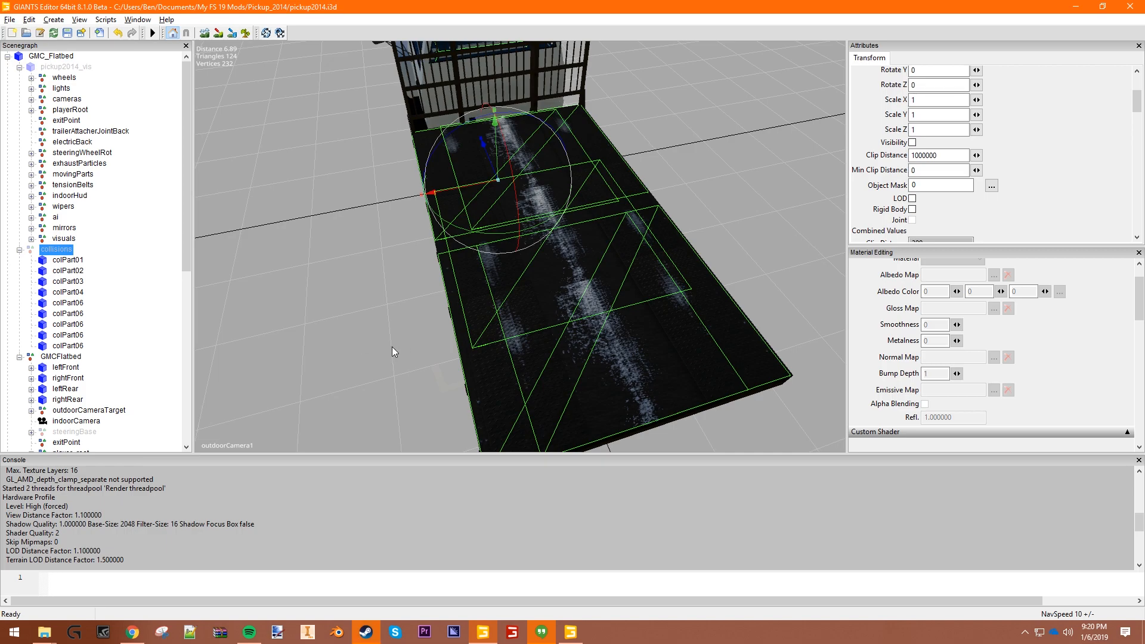
{"action": "scroll", "coordinate": [391, 349], "scroll_direction": "down", "scroll_amount": 2}
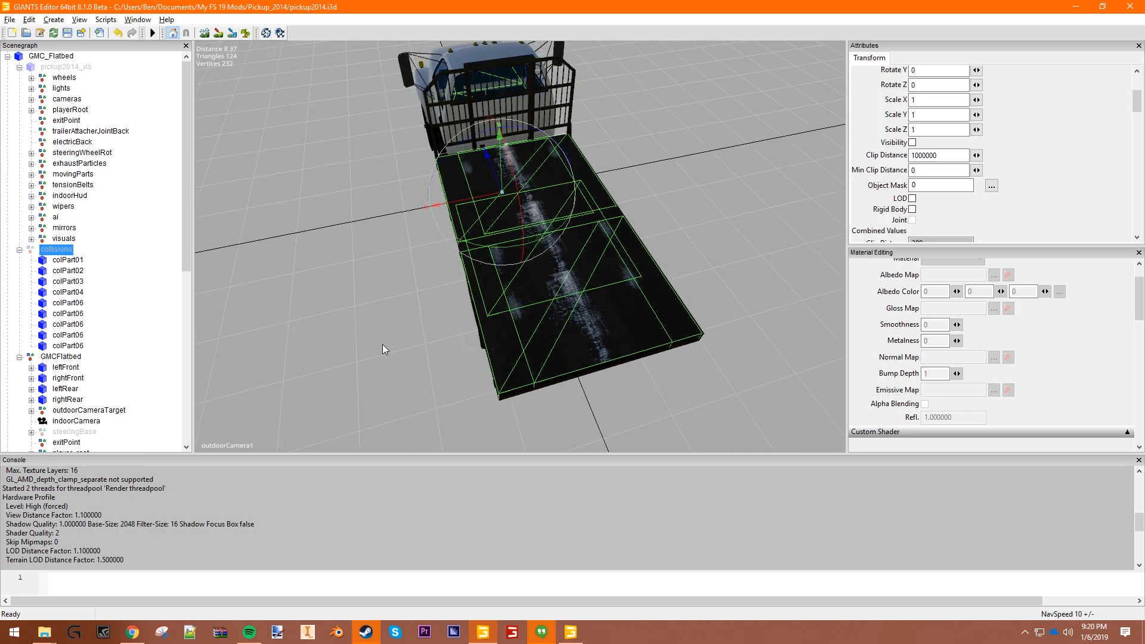
{"action": "left_click", "coordinate": [70, 346]}
{"action": "key", "text": "ctrl+d"}
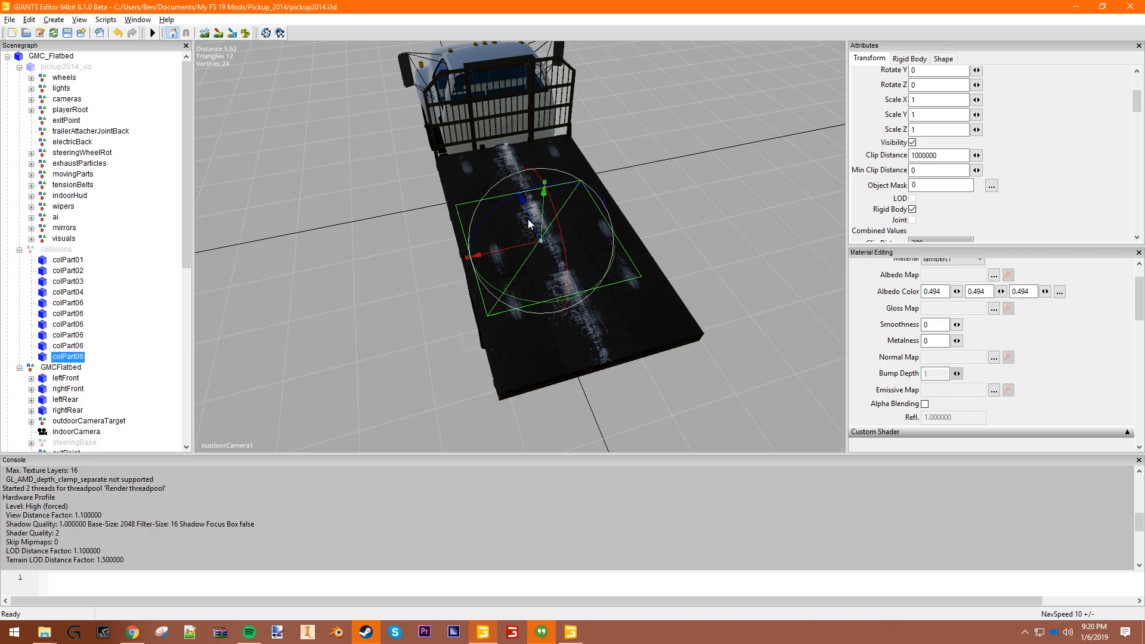
{"action": "left_click_drag", "start_coordinate": [528, 219], "coordinate": [495, 116]}
{"action": "scroll", "coordinate": [378, 135], "scroll_direction": "up", "scroll_amount": 2}
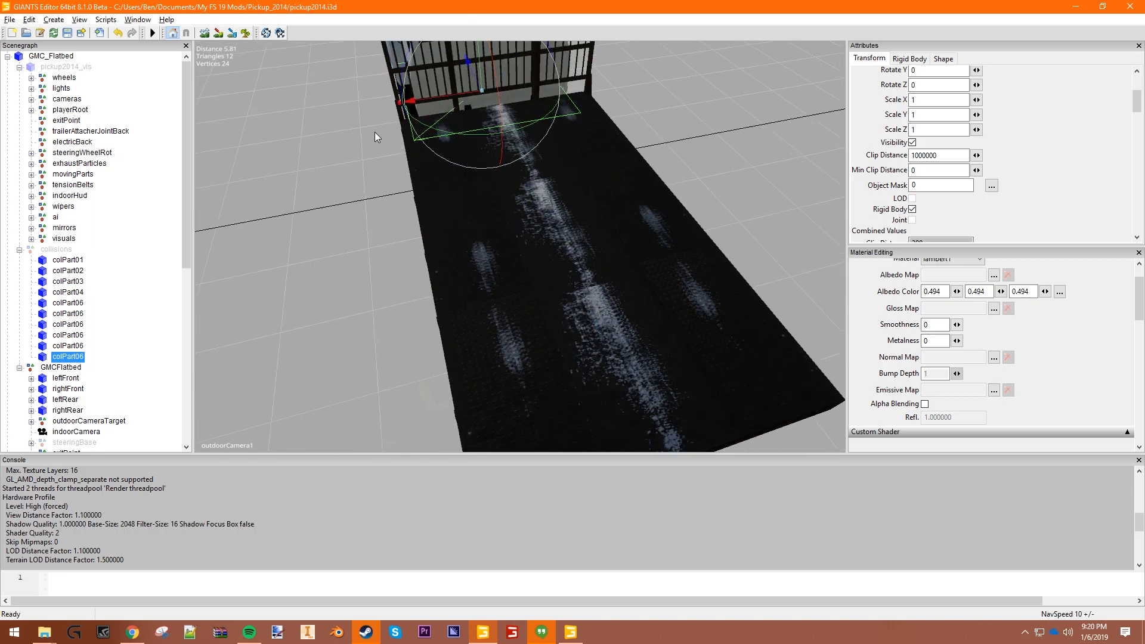
{"action": "middle_click_drag", "start_coordinate": [378, 134], "coordinate": [378, 202], "text": "alt"}
{"action": "scroll", "coordinate": [452, 277], "scroll_direction": "up", "scroll_amount": 2}
{"action": "middle_click_drag", "start_coordinate": [453, 276], "coordinate": [468, 251], "text": "alt"}
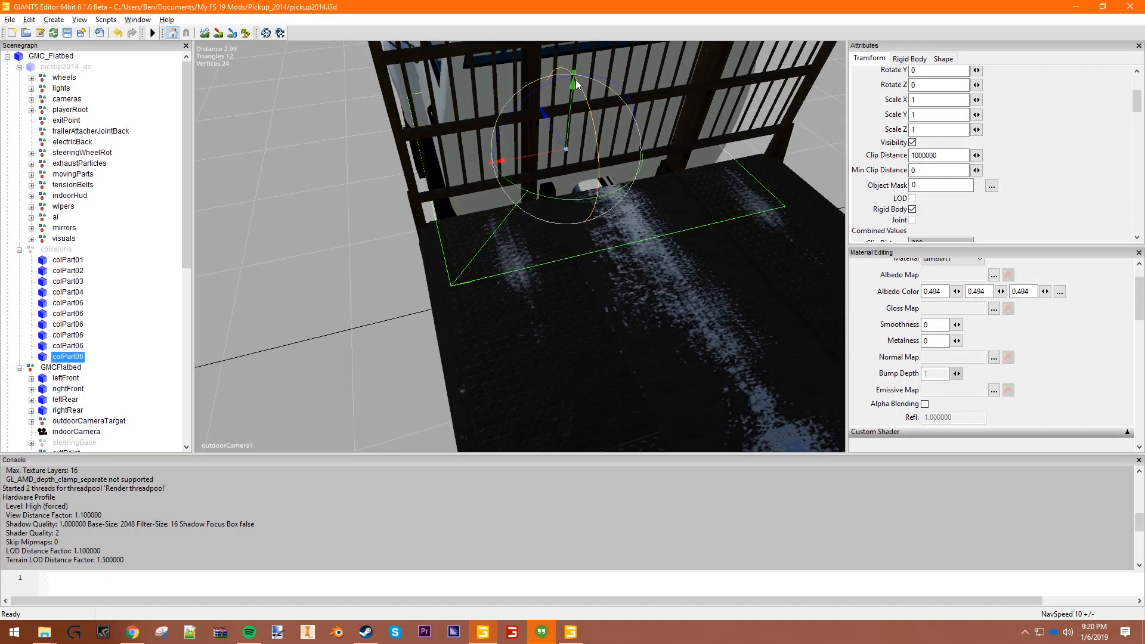
Stand the duplicated colPart06 upright by setting its Z rotation and X rotation to 90.
{"action": "type", "text": "90"}
{"action": "key", "text": "Return"}
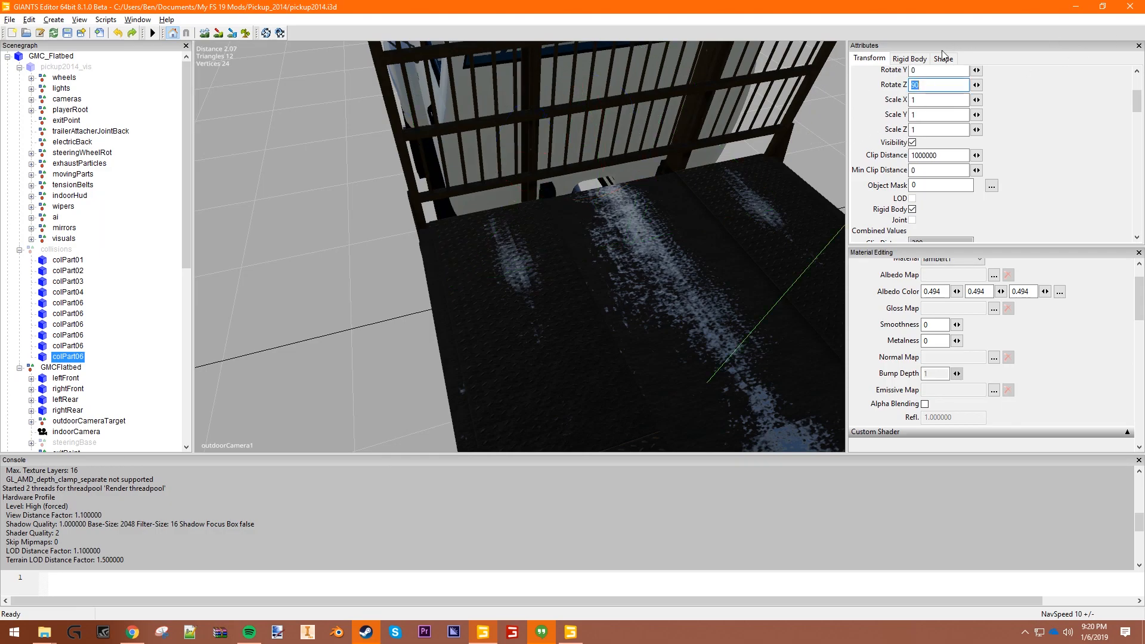
{"action": "scroll", "coordinate": [933, 114], "scroll_direction": "up", "scroll_amount": 3}
{"action": "left_click_drag", "start_coordinate": [939, 163], "coordinate": [698, 141]}
{"action": "type", "text": "90"}
Move the upright colPart06 forward and up against the headache rack, to about Y 1.732 and Z -0.261.
{"action": "right_click_drag", "start_coordinate": [578, 316], "coordinate": [590, 399], "text": "alt"}
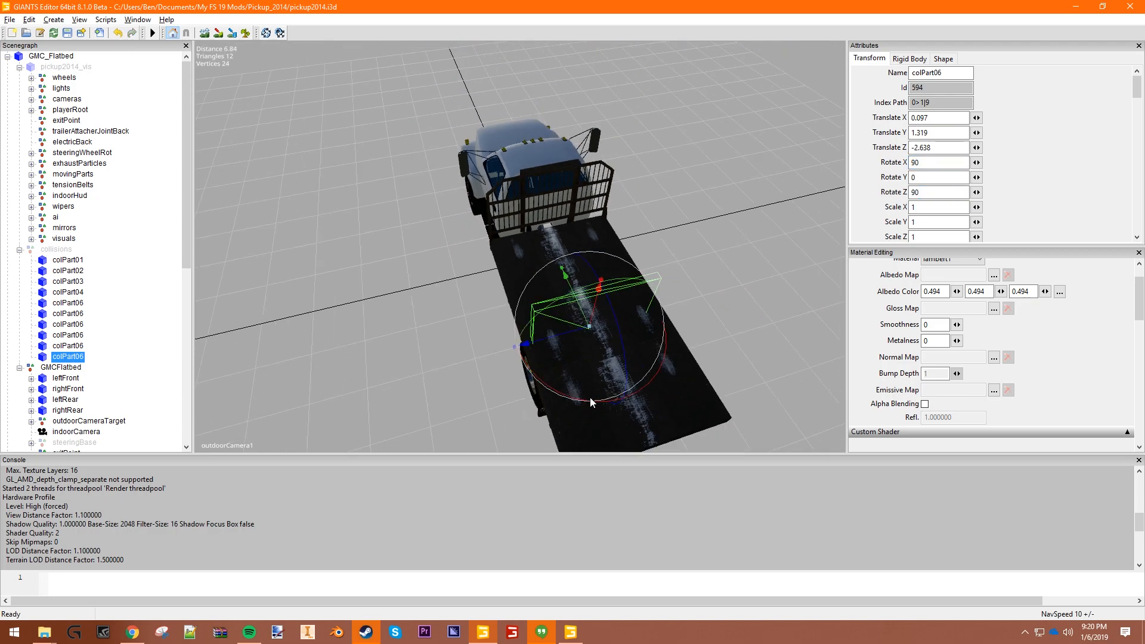
{"action": "left_click_drag", "start_coordinate": [581, 305], "coordinate": [522, 161]}
{"action": "right_click_drag", "start_coordinate": [523, 161], "coordinate": [590, 261], "text": "alt"}
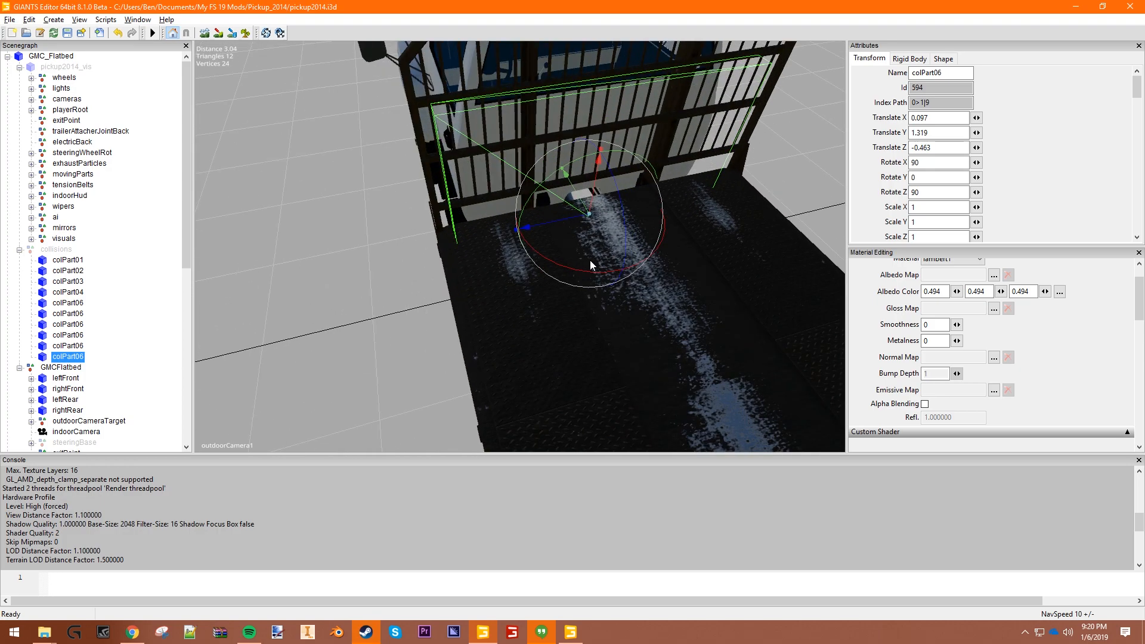
{"action": "left_click_drag", "start_coordinate": [595, 174], "coordinate": [609, 101]}
{"action": "left_click_drag", "start_coordinate": [500, 130], "coordinate": [472, 319], "text": "alt"}
{"action": "left_click_drag", "start_coordinate": [438, 417], "coordinate": [404, 399]}
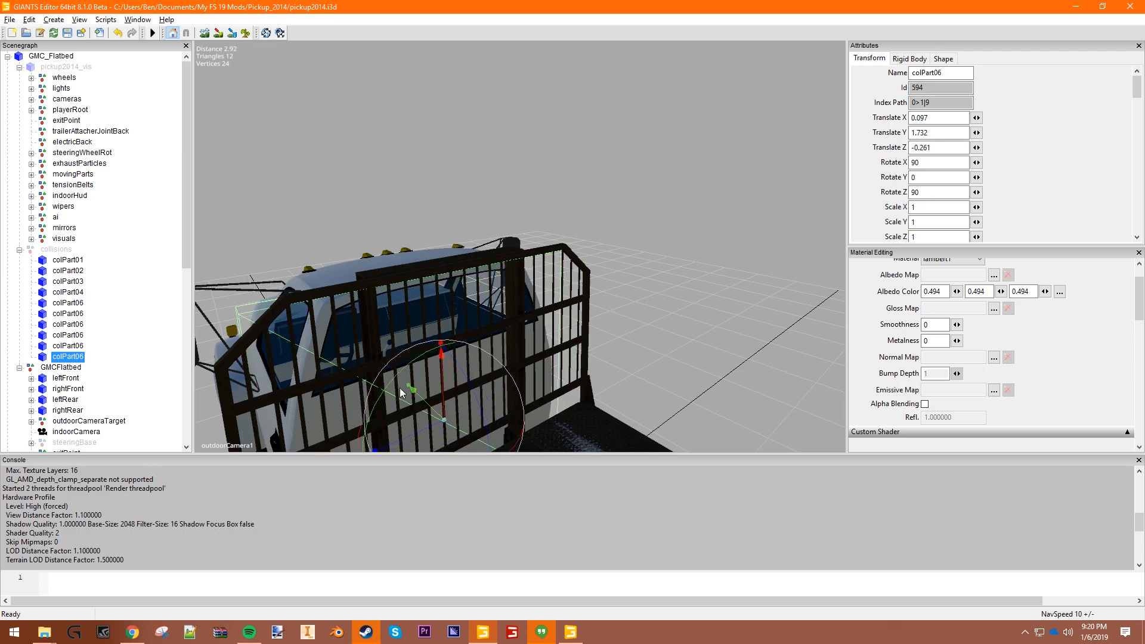
Look through the GMCFlatbed nodes and examine the exhaust pipe beneath the truck.
{"action": "scroll", "coordinate": [399, 387], "scroll_direction": "down", "scroll_amount": 3}
{"action": "scroll", "coordinate": [33, 361], "scroll_direction": "down", "scroll_amount": 6}
{"action": "scroll", "coordinate": [33, 361], "scroll_direction": "down", "scroll_amount": 4}
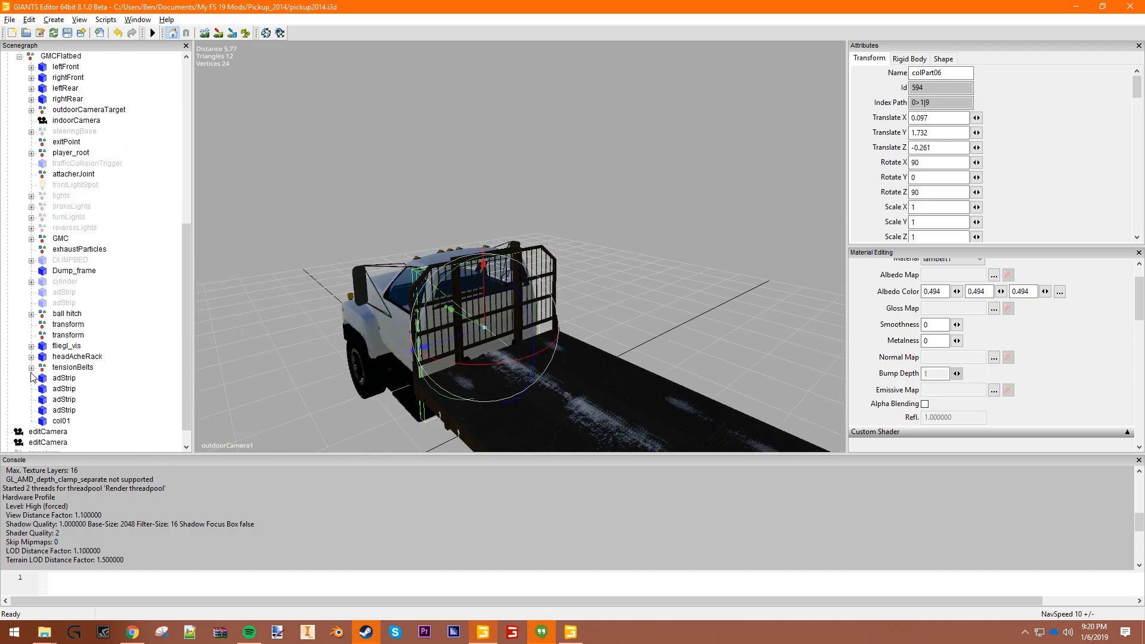
{"action": "left_click", "coordinate": [694, 284]}
{"action": "left_click_drag", "start_coordinate": [694, 283], "coordinate": [606, 293], "text": "alt"}
{"action": "scroll", "coordinate": [603, 294], "scroll_direction": "up", "scroll_amount": 4}
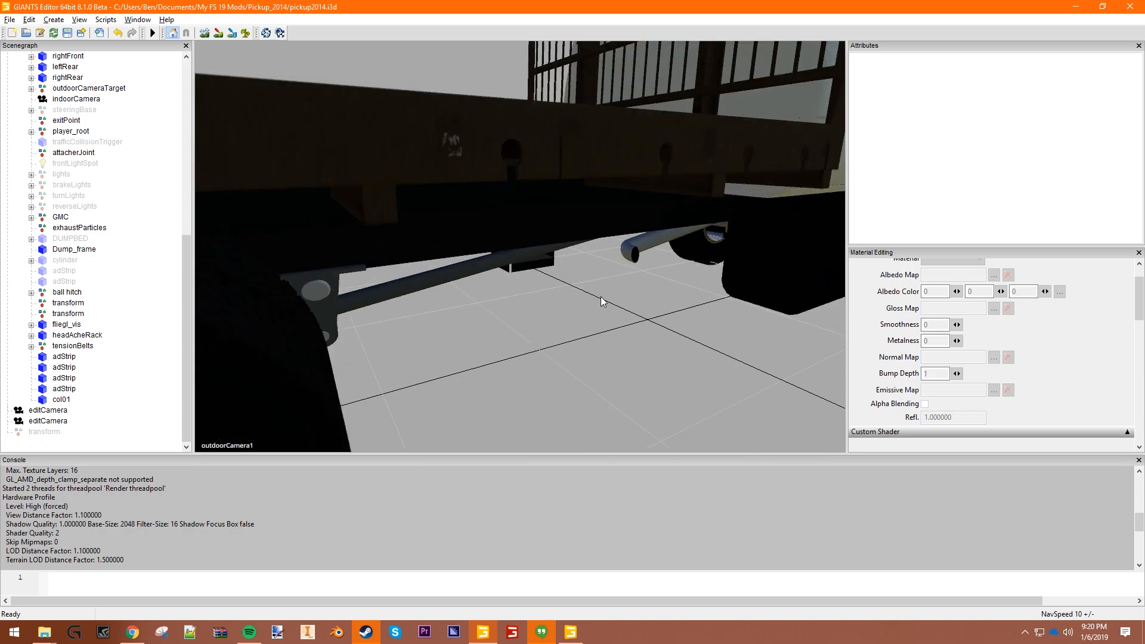
{"action": "middle_click_drag", "start_coordinate": [599, 296], "coordinate": [639, 287], "text": "alt"}
{"action": "scroll", "coordinate": [99, 188], "scroll_direction": "up", "scroll_amount": 10}
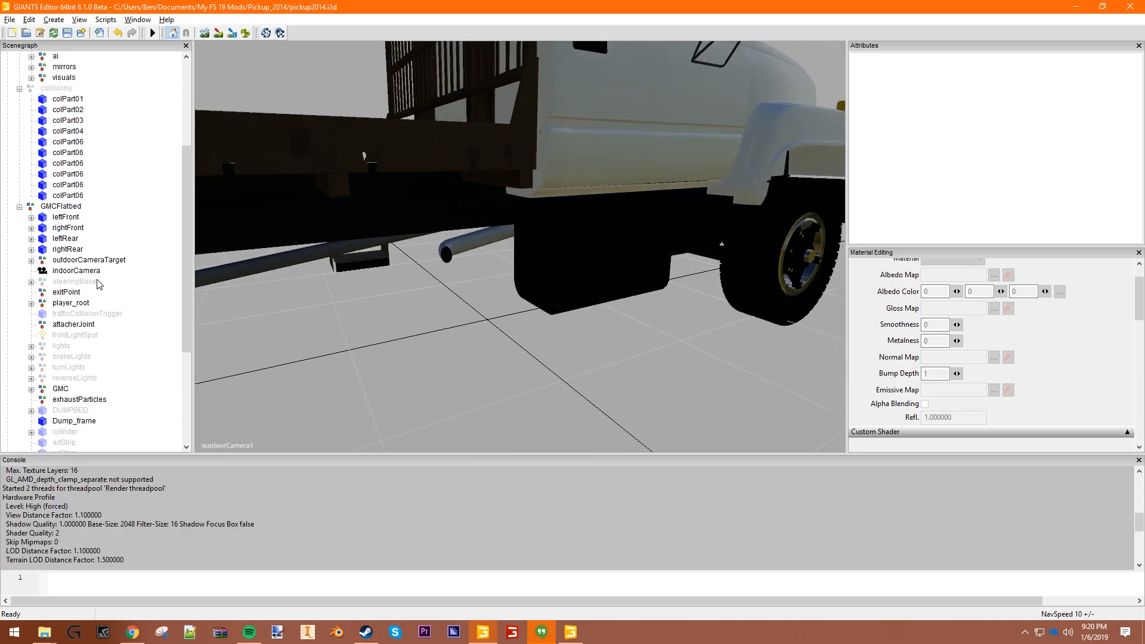
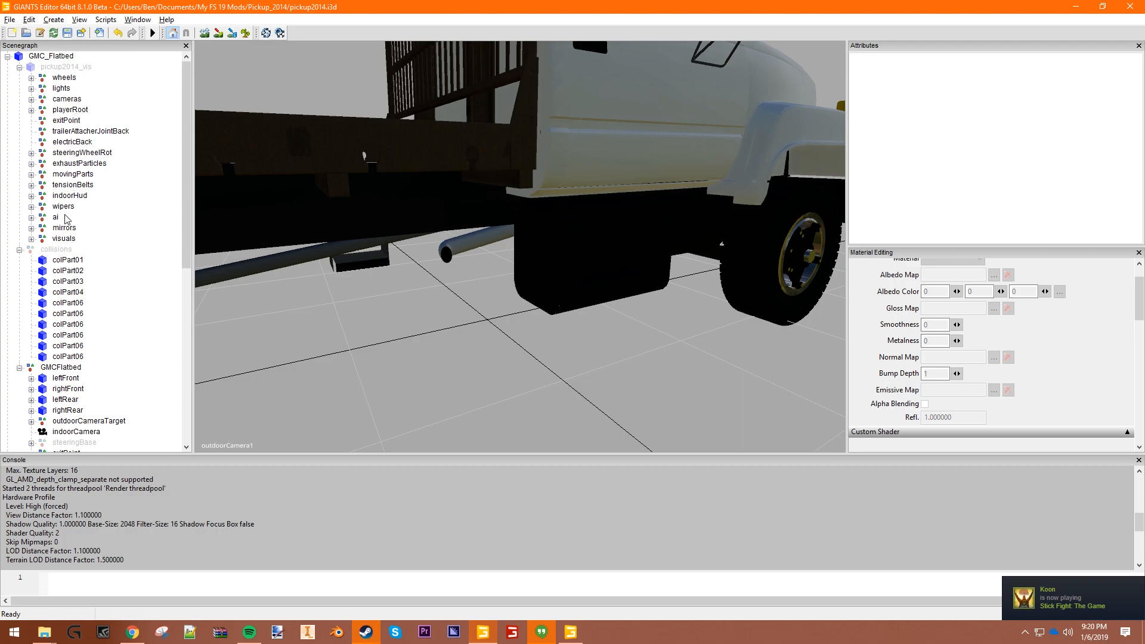
Move the exhaustParticle node from the rear wheel toward the exhaust pipe and reorient it to about 77.3, 83.6 and 168.2 degrees.
{"action": "left_click", "coordinate": [64, 227]}
{"action": "left_click", "coordinate": [82, 164]}
{"action": "left_click", "coordinate": [31, 164]}
{"action": "left_click", "coordinate": [69, 175]}
{"action": "left_click_drag", "start_coordinate": [419, 262], "coordinate": [465, 333], "text": "alt"}
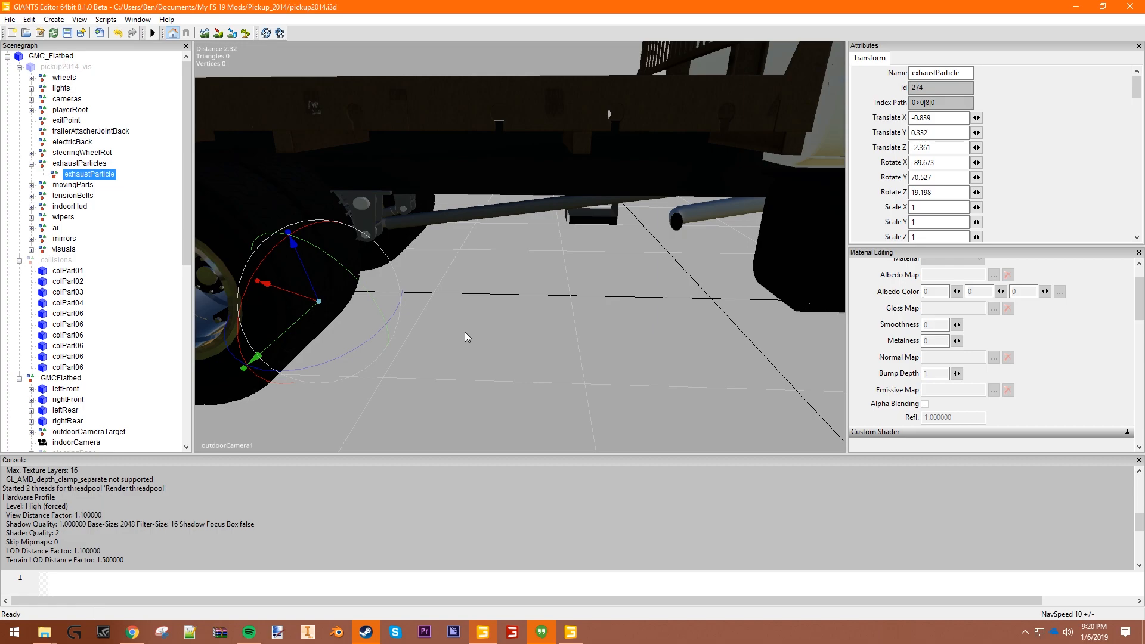
{"action": "left_click_drag", "start_coordinate": [285, 372], "coordinate": [683, 176]}
{"action": "left_click_drag", "start_coordinate": [684, 308], "coordinate": [681, 315], "text": "alt"}
{"action": "scroll", "coordinate": [681, 313], "scroll_direction": "up", "scroll_amount": 5}
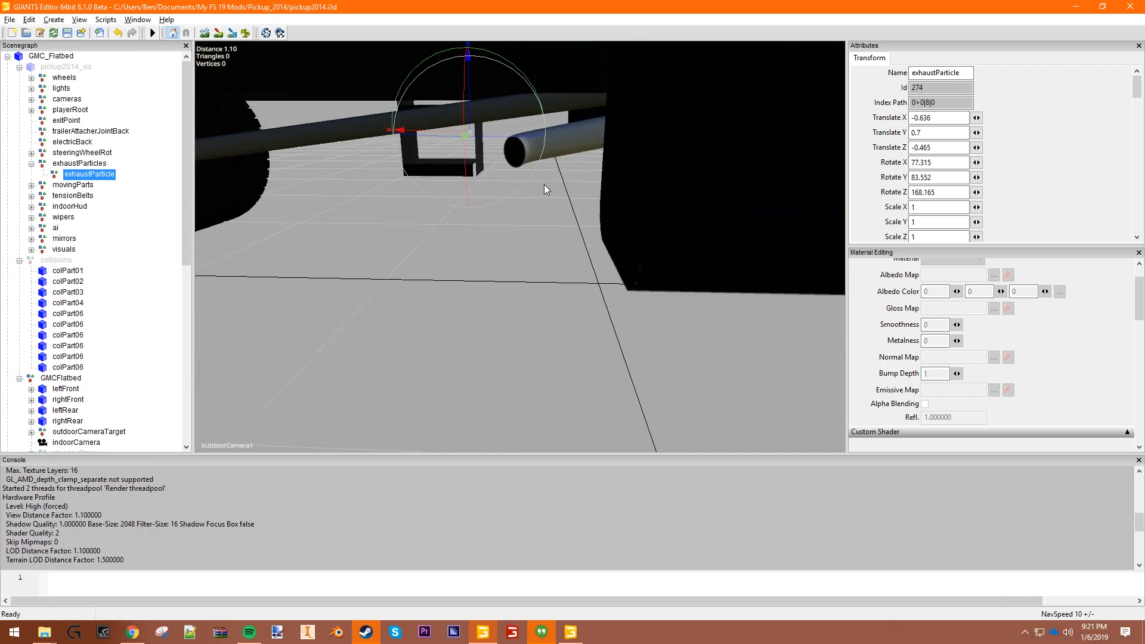
Fine-tune the exhaustParticle position so it sits at the open end of the exhaust pipe.
{"action": "left_click_drag", "start_coordinate": [452, 137], "coordinate": [495, 139]}
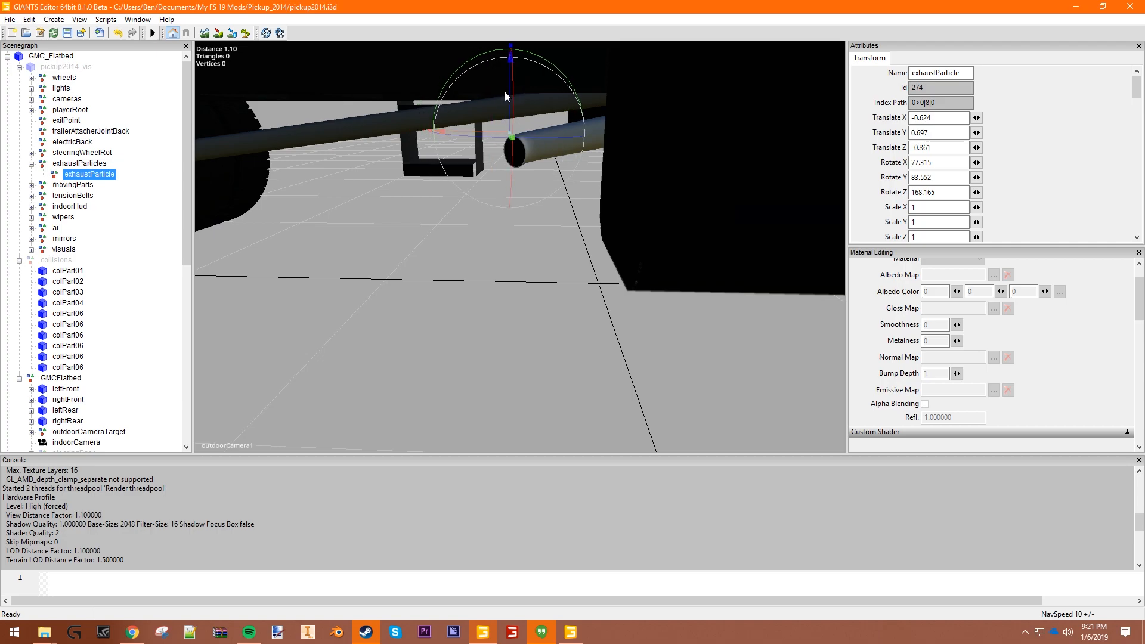
{"action": "left_click_drag", "start_coordinate": [509, 91], "coordinate": [506, 120]}
{"action": "scroll", "coordinate": [512, 257], "scroll_direction": "down", "scroll_amount": 8}
{"action": "mouse_move", "coordinate": [513, 256]}
{"action": "left_mouse_down", "text": "alt"}
{"action": "mouse_move", "coordinate": [530, 219]}
{"action": "mouse_move", "coordinate": [524, 244]}
{"action": "left_mouse_up", "text": "alt"}
{"action": "left_click_drag", "start_coordinate": [521, 412], "coordinate": [538, 216], "text": "alt"}
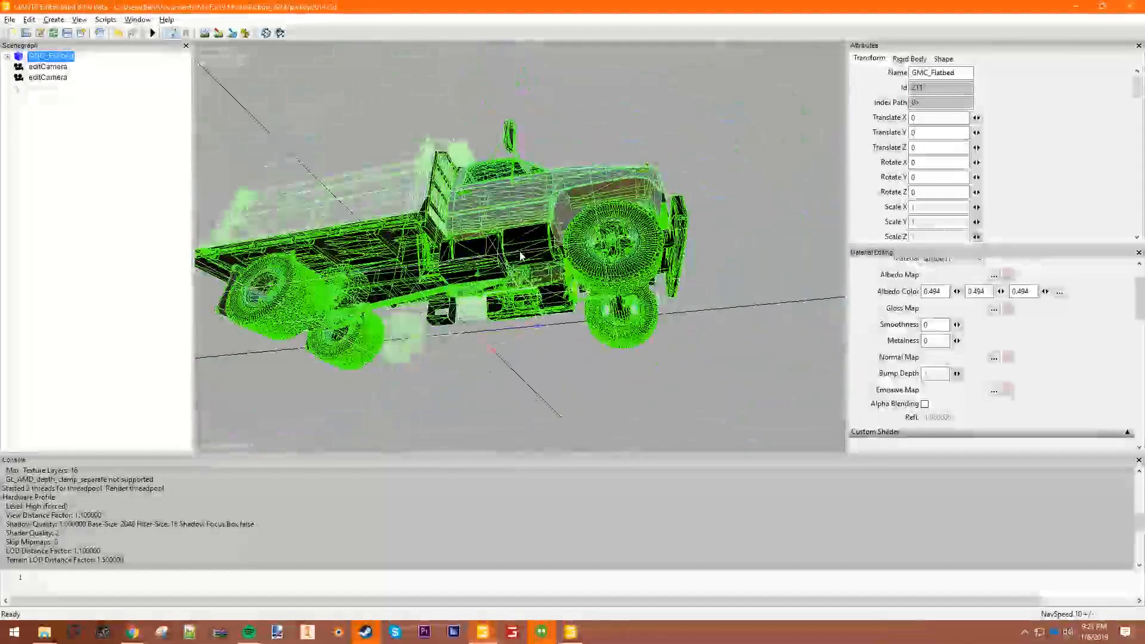
View the truck's side and flatbed deck, and expand the tensionBelts group under pickup2014_vis.
{"action": "left_click", "coordinate": [456, 281]}
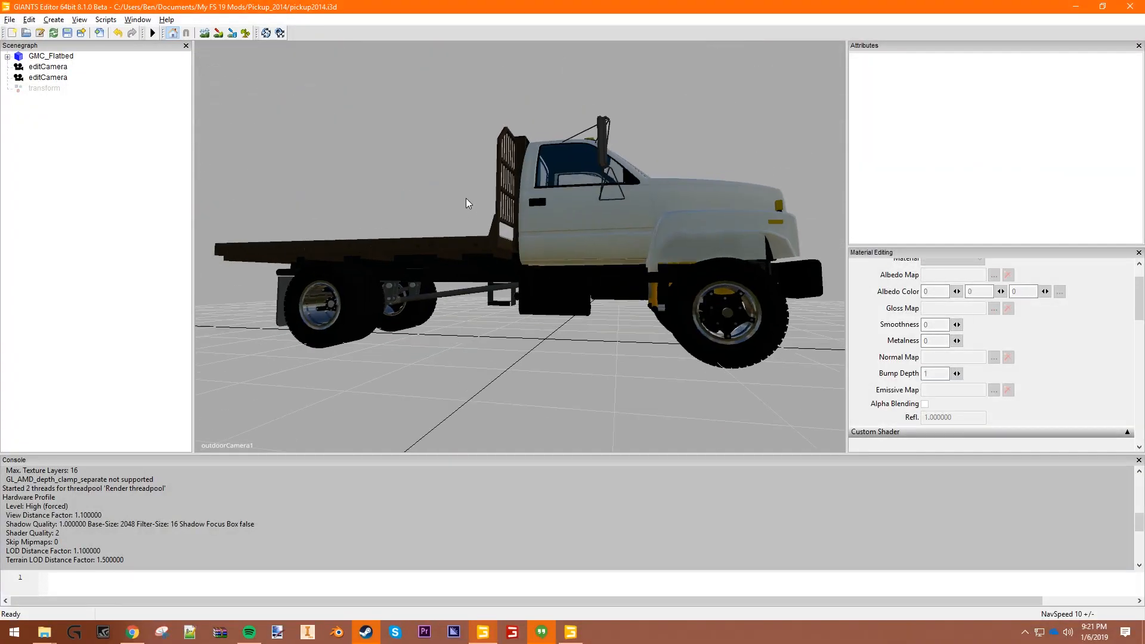
{"action": "left_click_drag", "start_coordinate": [500, 275], "coordinate": [492, 235], "text": "alt"}
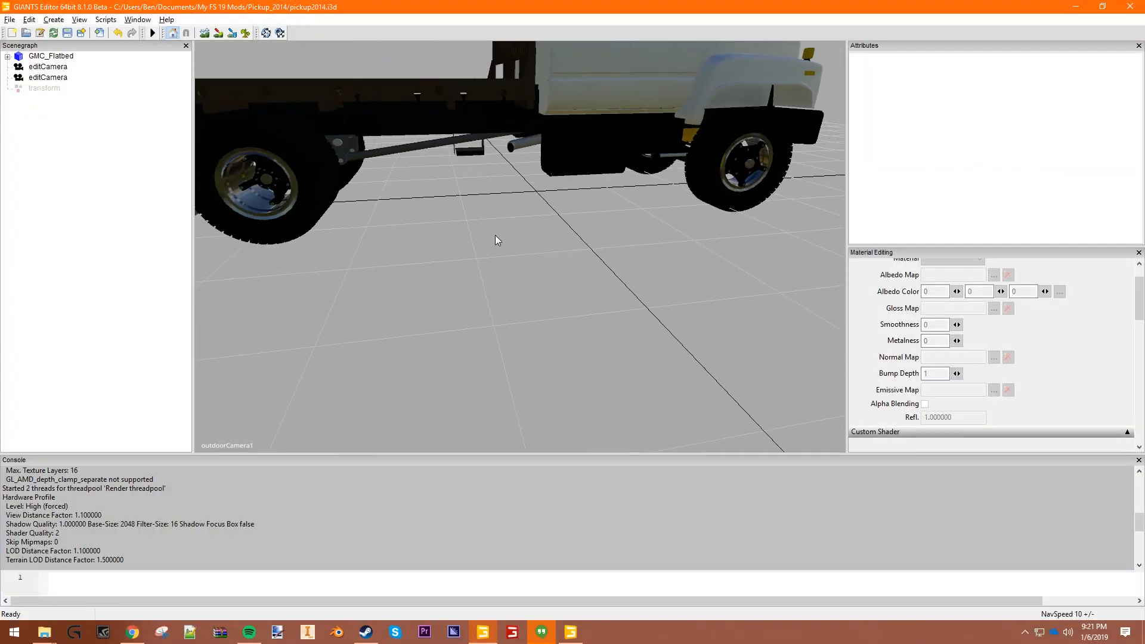
{"action": "left_click_drag", "start_coordinate": [471, 151], "coordinate": [470, 321], "text": "alt"}
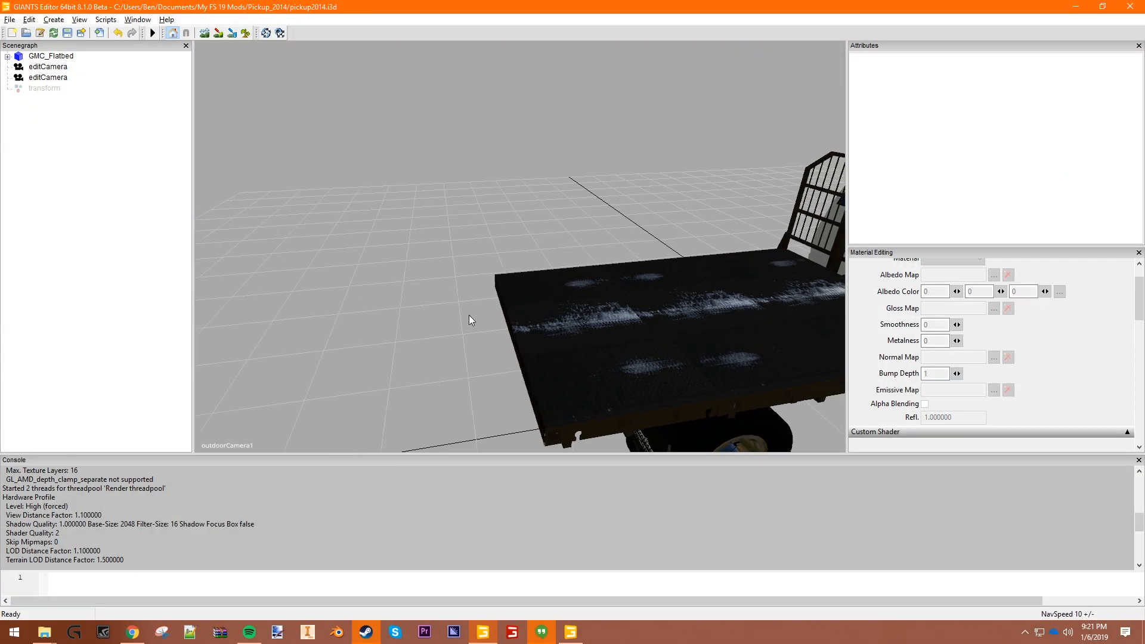
{"action": "left_click", "coordinate": [8, 56]}
{"action": "left_click", "coordinate": [72, 196]}
{"action": "mouse_move", "coordinate": [345, 276]}
{"action": "left_mouse_down", "text": "alt"}
{"action": "mouse_move", "coordinate": [465, 275]}
{"action": "mouse_move", "coordinate": [316, 245]}
{"action": "mouse_move", "coordinate": [352, 257]}
{"action": "left_mouse_up", "text": "alt"}
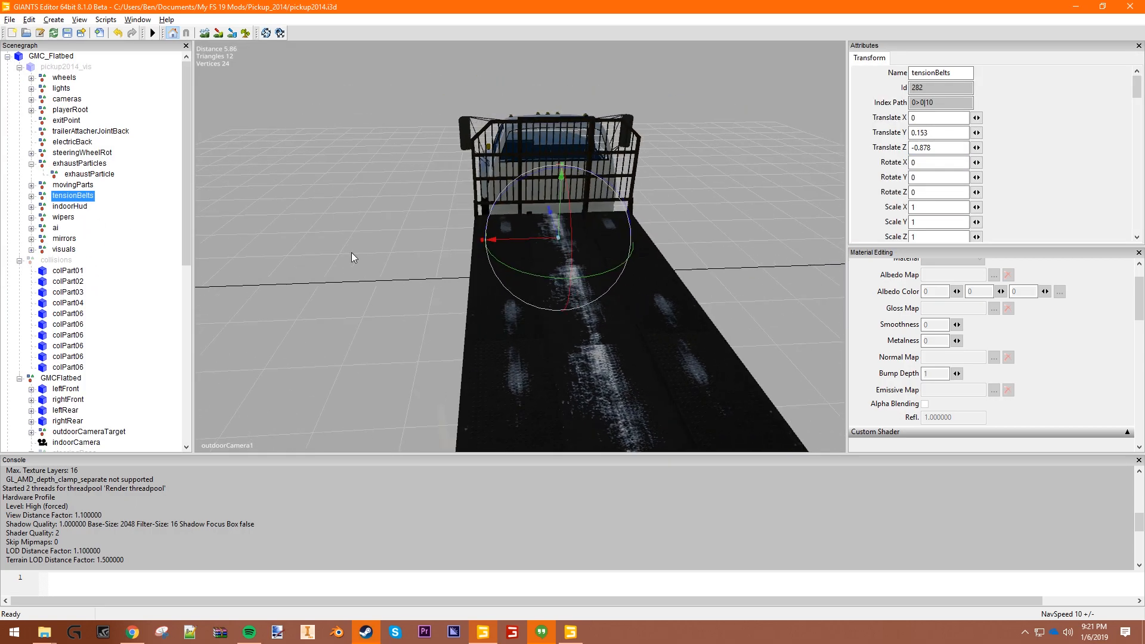
{"action": "left_click", "coordinate": [30, 201]}
{"action": "left_click", "coordinate": [31, 196]}
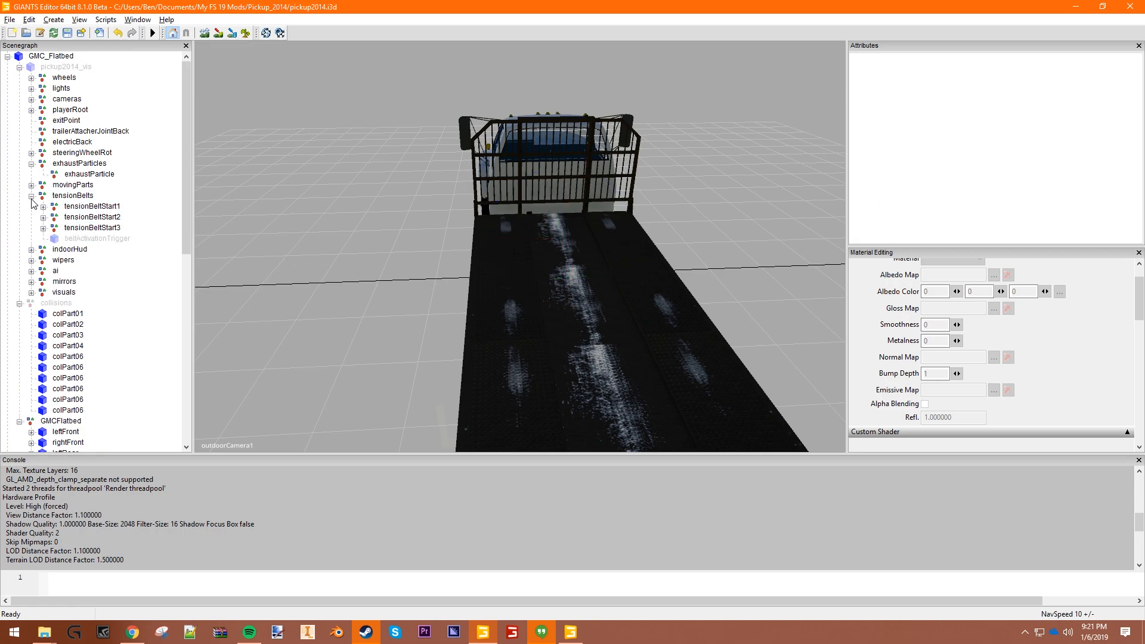
Check where tensionBeltStart1, tensionBeltStart2 and tensionBeltStart3 sit along the flatbed's edge.
{"action": "left_click", "coordinate": [91, 206]}
{"action": "left_click", "coordinate": [94, 218]}
{"action": "left_click", "coordinate": [91, 233]}
{"action": "left_click", "coordinate": [93, 220]}
{"action": "mouse_move", "coordinate": [438, 280]}
{"action": "left_mouse_down", "text": "alt"}
{"action": "mouse_move", "coordinate": [512, 292]}
{"action": "mouse_move", "coordinate": [525, 263]}
{"action": "mouse_move", "coordinate": [453, 268]}
{"action": "left_mouse_up", "text": "alt"}
{"action": "left_click", "coordinate": [110, 229]}
{"action": "scroll", "coordinate": [587, 319], "scroll_direction": "down", "scroll_amount": 3}
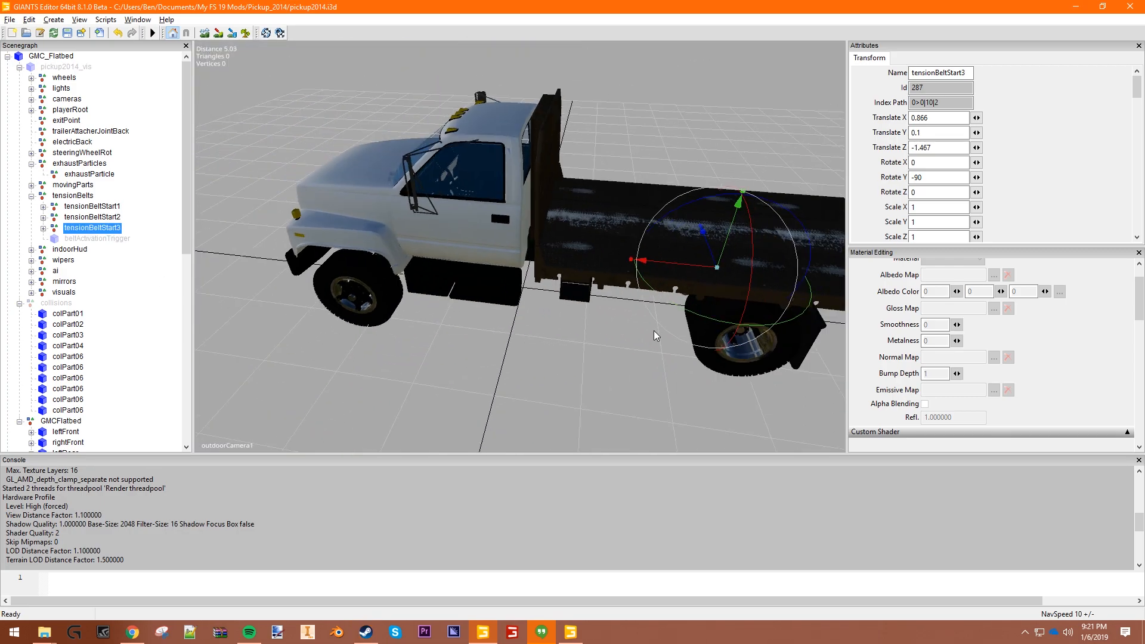
{"action": "left_click_drag", "start_coordinate": [655, 330], "coordinate": [345, 300], "text": "alt"}
{"action": "left_click", "coordinate": [88, 209]}
{"action": "mouse_move", "coordinate": [534, 291]}
{"action": "left_mouse_down", "text": "alt"}
{"action": "mouse_move", "coordinate": [606, 270]}
{"action": "mouse_move", "coordinate": [549, 266]}
{"action": "mouse_move", "coordinate": [452, 291]}
{"action": "mouse_move", "coordinate": [538, 292]}
{"action": "left_mouse_up", "text": "alt"}
Widen the tensionBelts group to an X scale of 1.411, checking tensionBeltStart1 and tensionBeltEnd1 against the deck edges.
{"action": "left_click", "coordinate": [68, 196]}
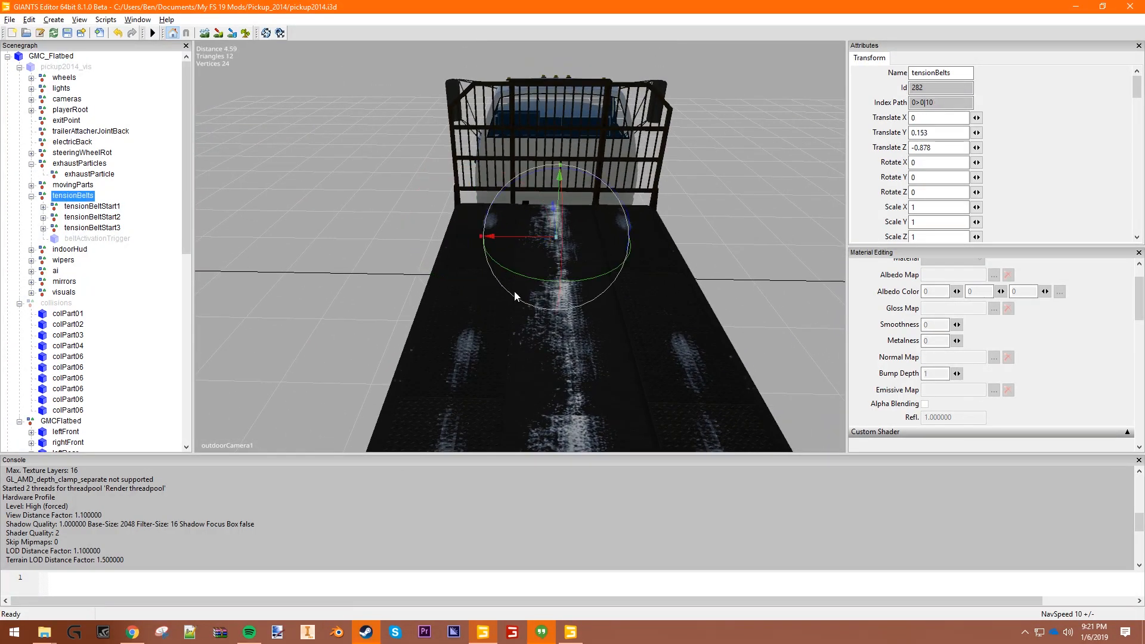
{"action": "left_click_drag", "start_coordinate": [469, 241], "coordinate": [467, 241]}
{"action": "left_click", "coordinate": [92, 206]}
{"action": "left_click", "coordinate": [85, 197]}
{"action": "left_click", "coordinate": [108, 207]}
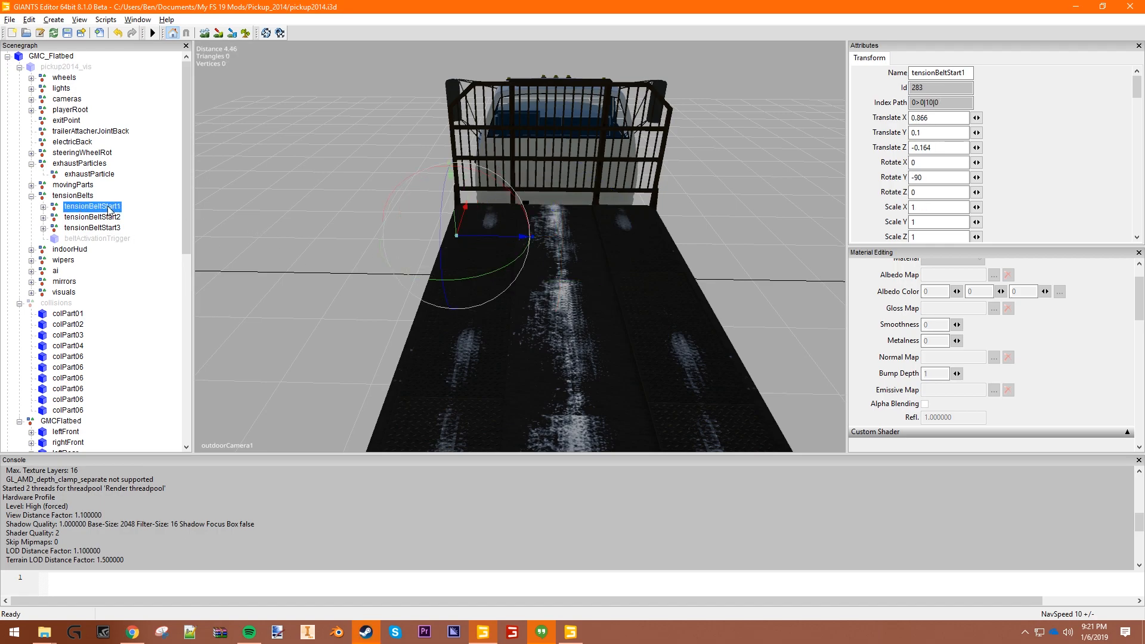
{"action": "left_click", "coordinate": [77, 197]}
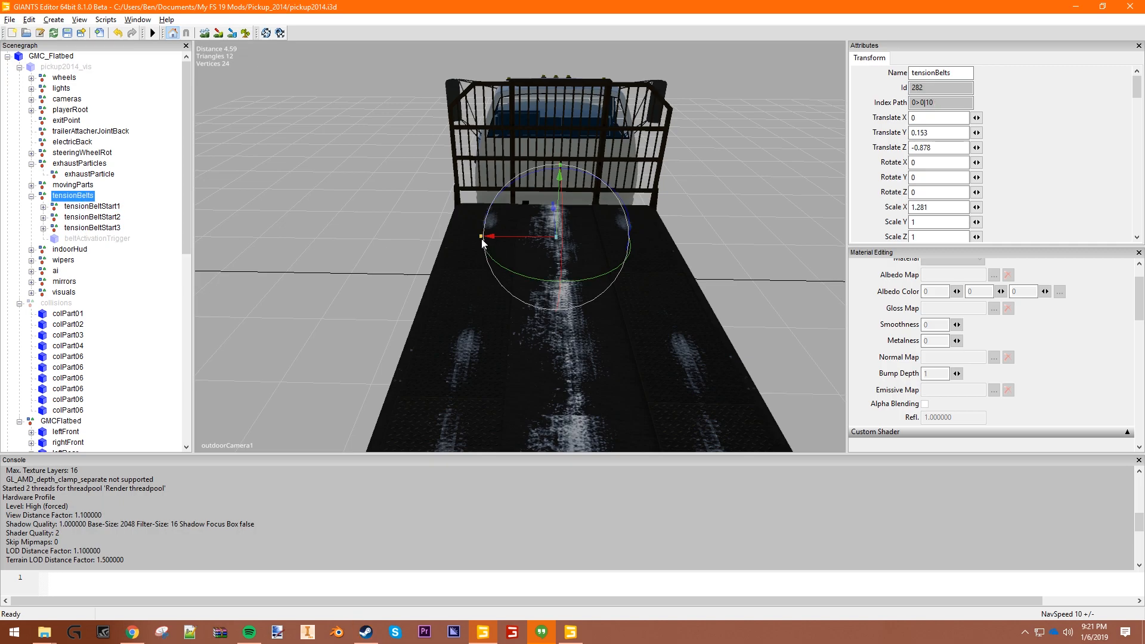
{"action": "left_click", "coordinate": [78, 208]}
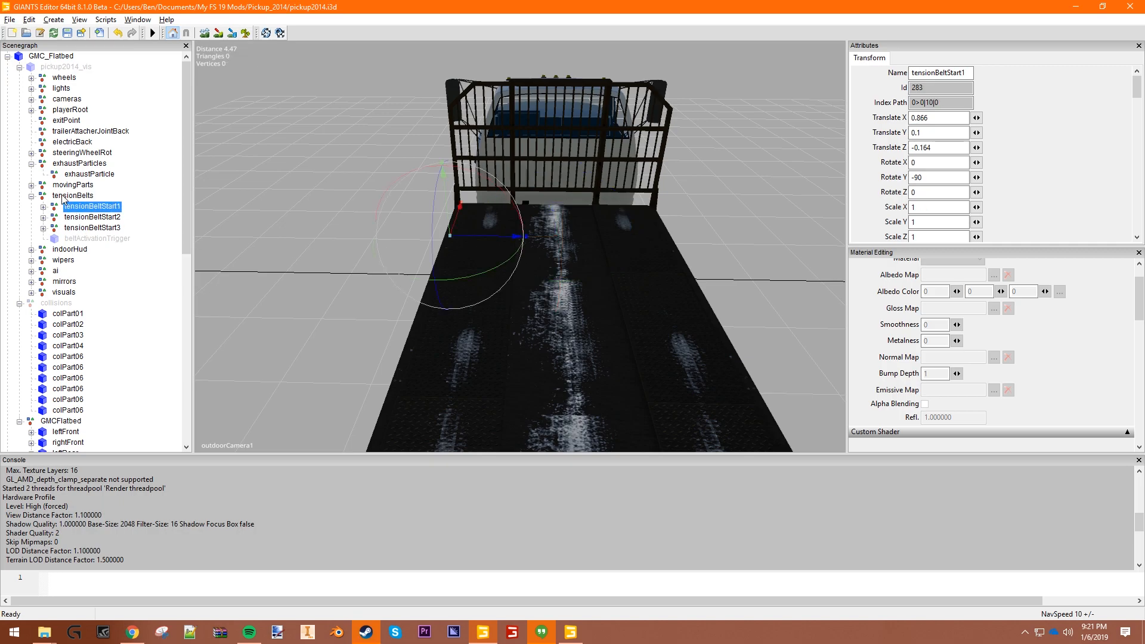
{"action": "left_click", "coordinate": [64, 197]}
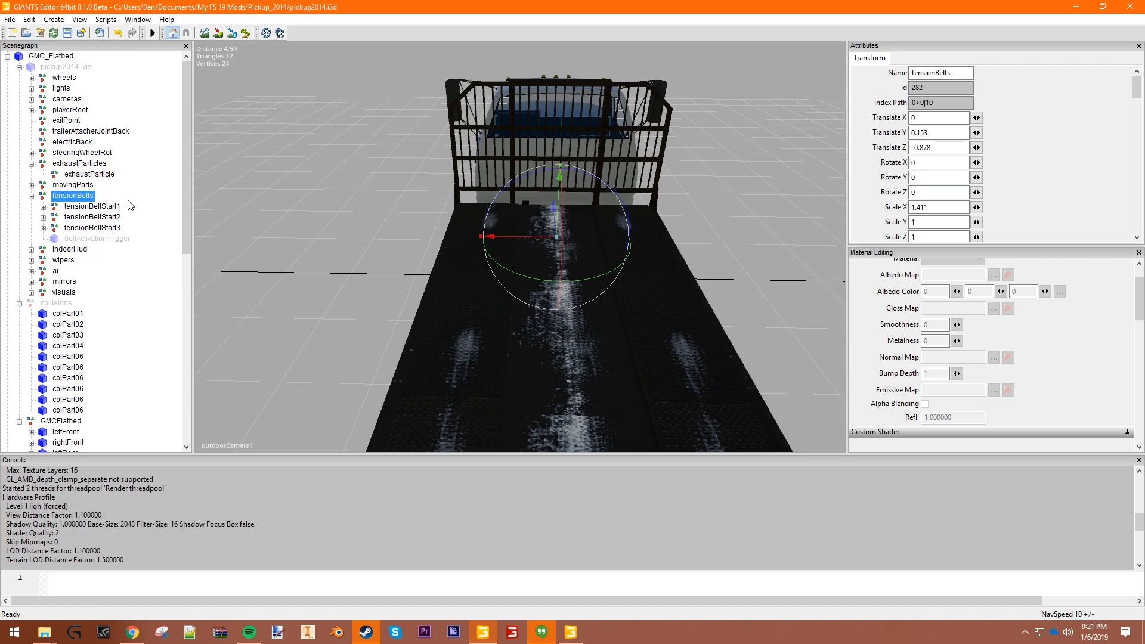
{"action": "left_click", "coordinate": [88, 209]}
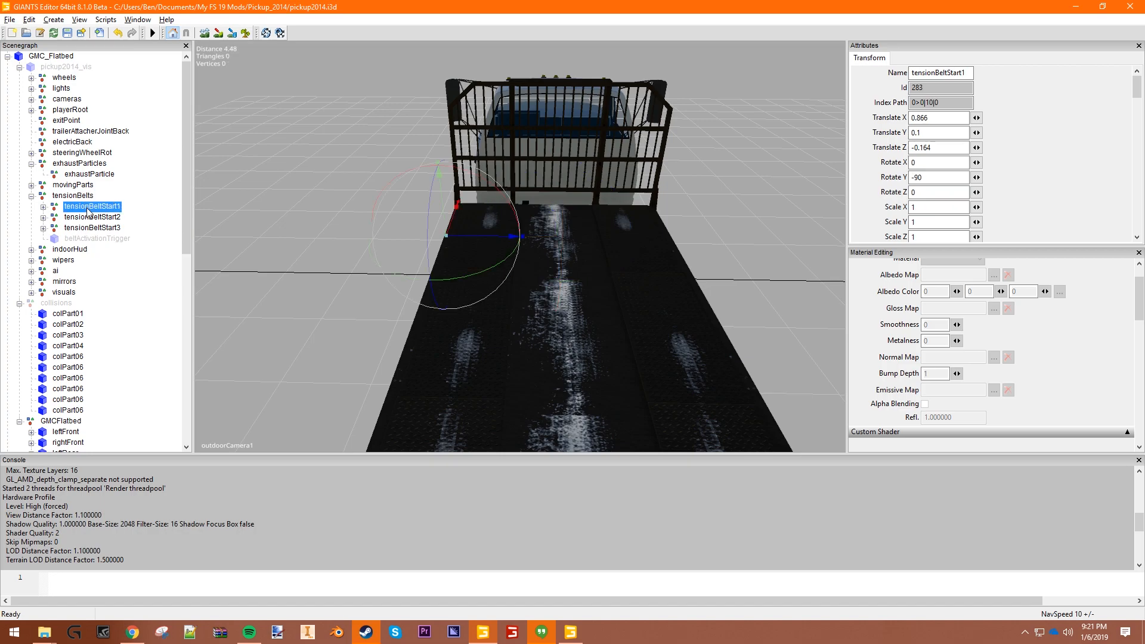
{"action": "left_click", "coordinate": [42, 207]}
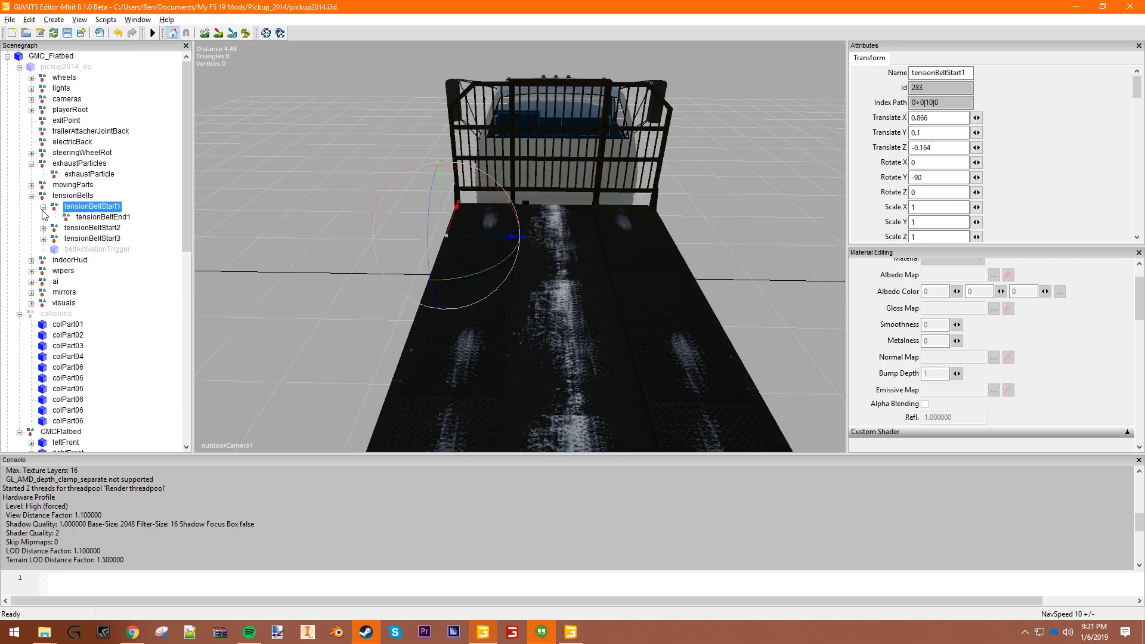
{"action": "left_click", "coordinate": [89, 219]}
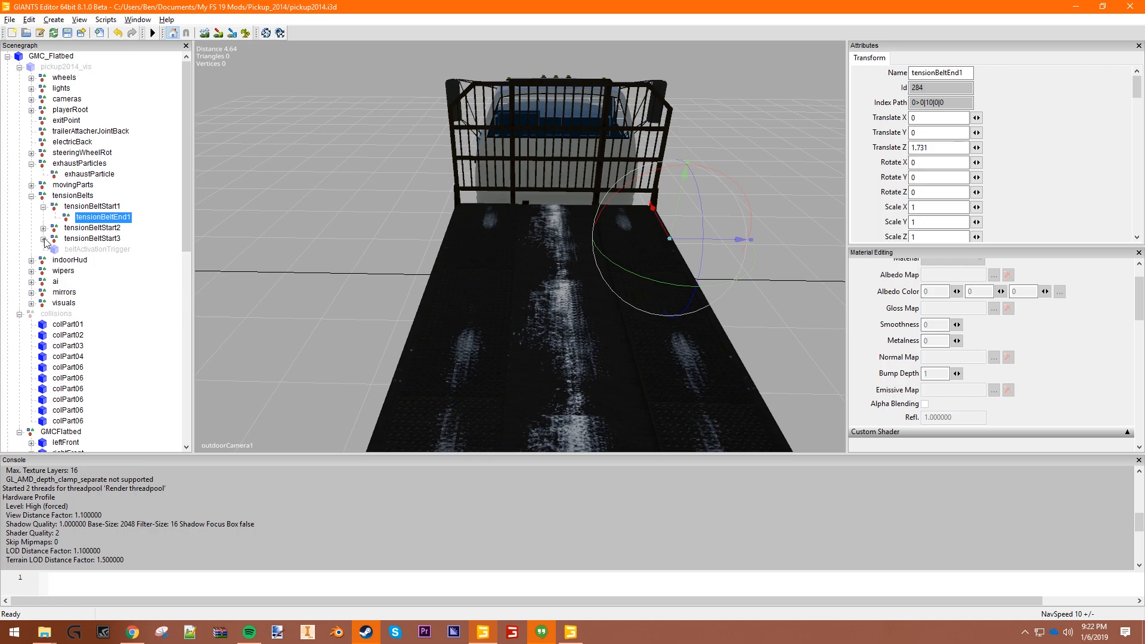
{"action": "left_click", "coordinate": [43, 207]}
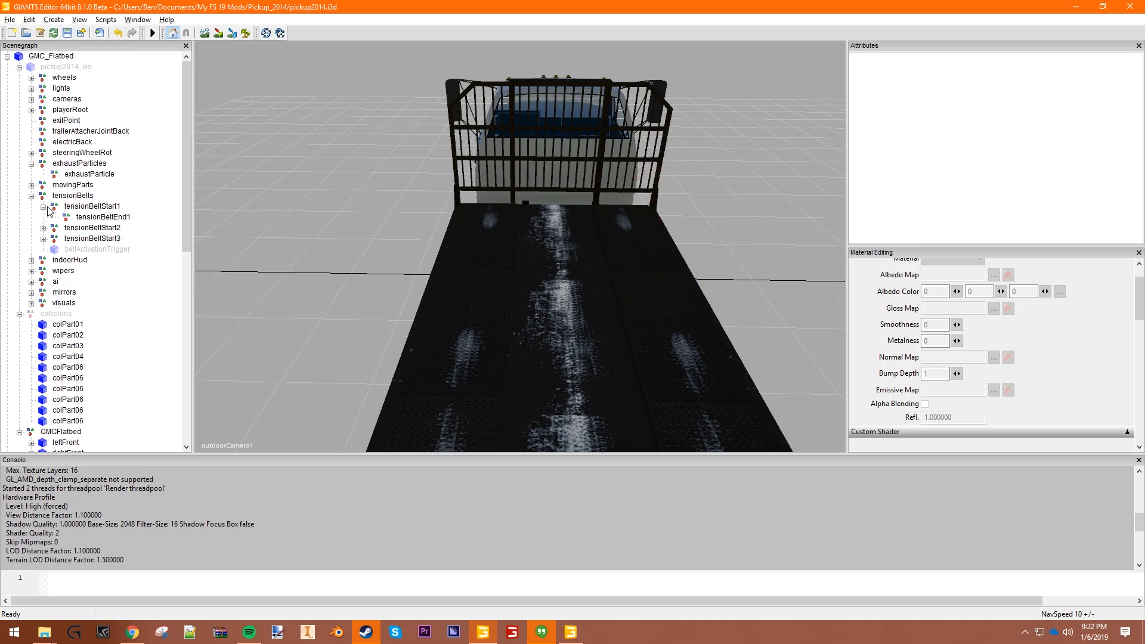
Move tensionBeltStart3 backward along the deck edge to the rear corner, at about Z -3.689.
{"action": "left_click", "coordinate": [89, 209]}
{"action": "left_click", "coordinate": [89, 217]}
{"action": "left_click", "coordinate": [86, 229]}
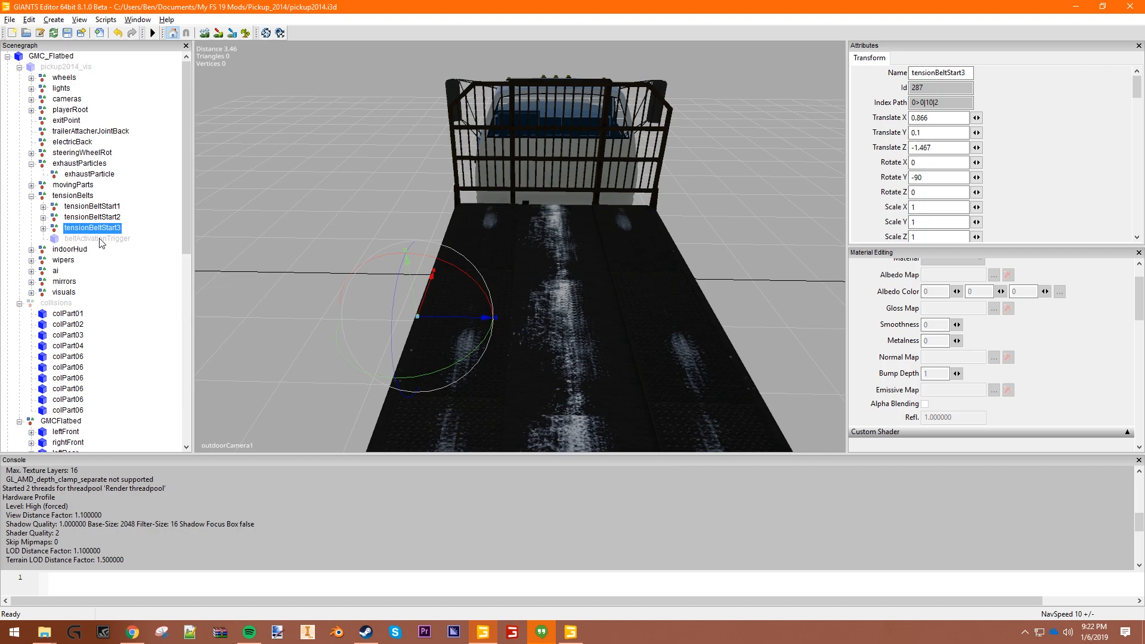
{"action": "scroll", "coordinate": [543, 322], "scroll_direction": "down", "scroll_amount": 3}
{"action": "middle_click_drag", "start_coordinate": [540, 361], "coordinate": [537, 281], "text": "alt"}
{"action": "left_click_drag", "start_coordinate": [465, 254], "coordinate": [527, 291], "text": "alt"}
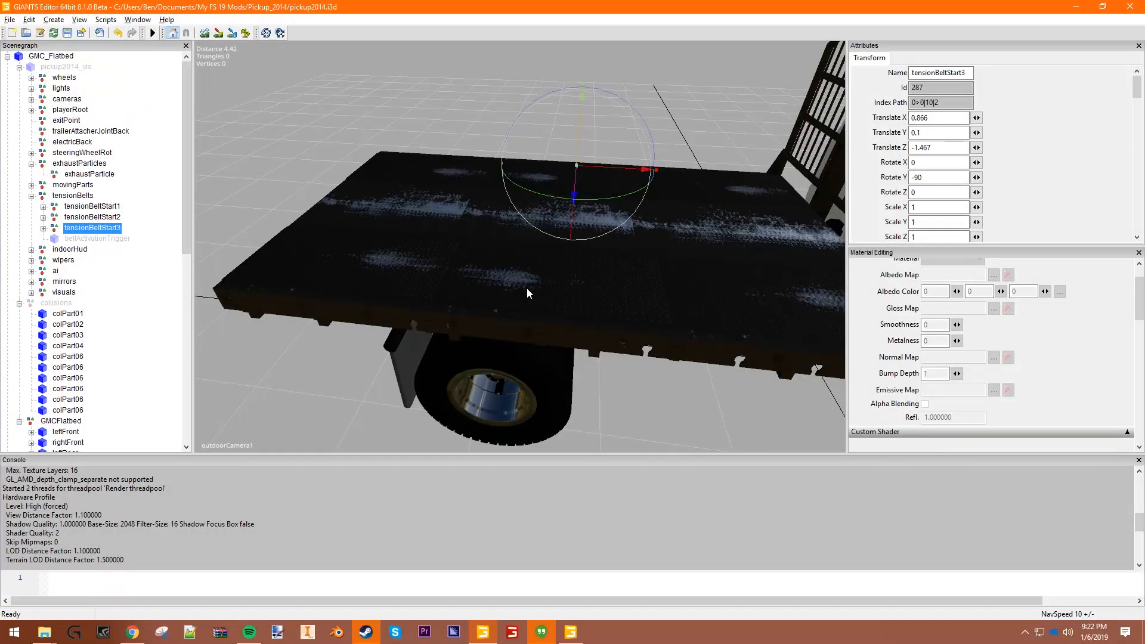
{"action": "left_click_drag", "start_coordinate": [599, 168], "coordinate": [345, 159]}
{"action": "right_click", "coordinate": [345, 158]}
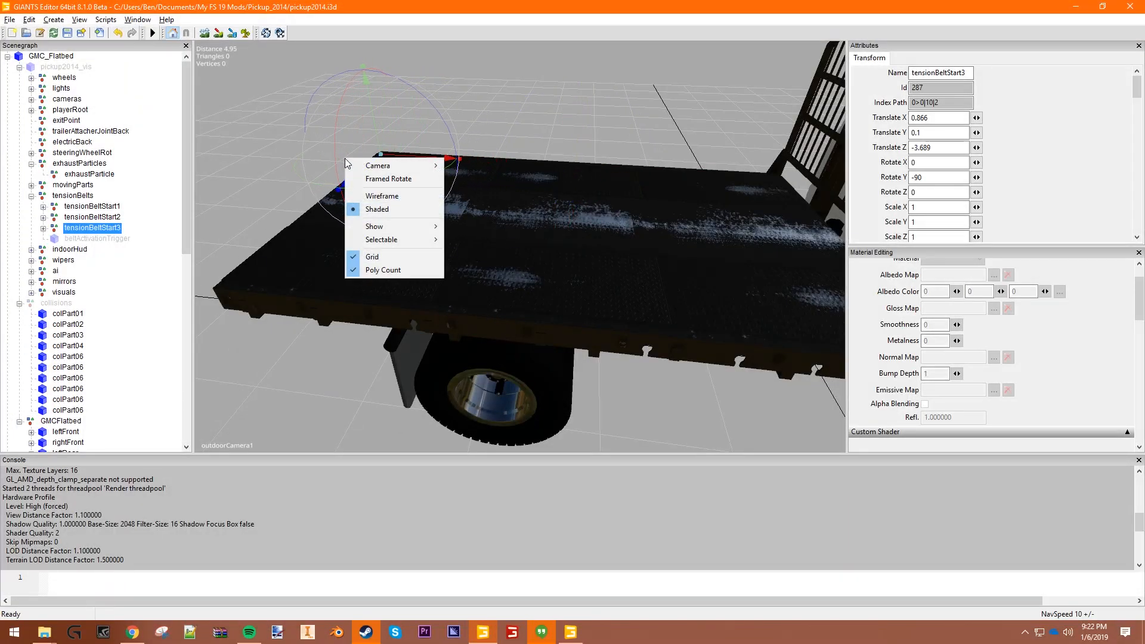
Move tensionBeltStart2 along the deck edge to about Z -1.685, check it from behind the truck, and save the scene.
{"action": "left_click", "coordinate": [243, 262]}
{"action": "left_click", "coordinate": [97, 218]}
{"action": "left_click_drag", "start_coordinate": [682, 171], "coordinate": [570, 173]}
{"action": "scroll", "coordinate": [515, 318], "scroll_direction": "down", "scroll_amount": 3}
{"action": "scroll", "coordinate": [515, 318], "scroll_direction": "down", "scroll_amount": 1}
{"action": "left_click_drag", "start_coordinate": [374, 415], "coordinate": [475, 298], "text": "alt"}
{"action": "middle_click_drag", "start_coordinate": [475, 299], "coordinate": [522, 293], "text": "alt"}
{"action": "left_click_drag", "start_coordinate": [523, 294], "coordinate": [692, 341], "text": "alt"}
{"action": "middle_click_drag", "start_coordinate": [692, 341], "coordinate": [655, 318], "text": "alt"}
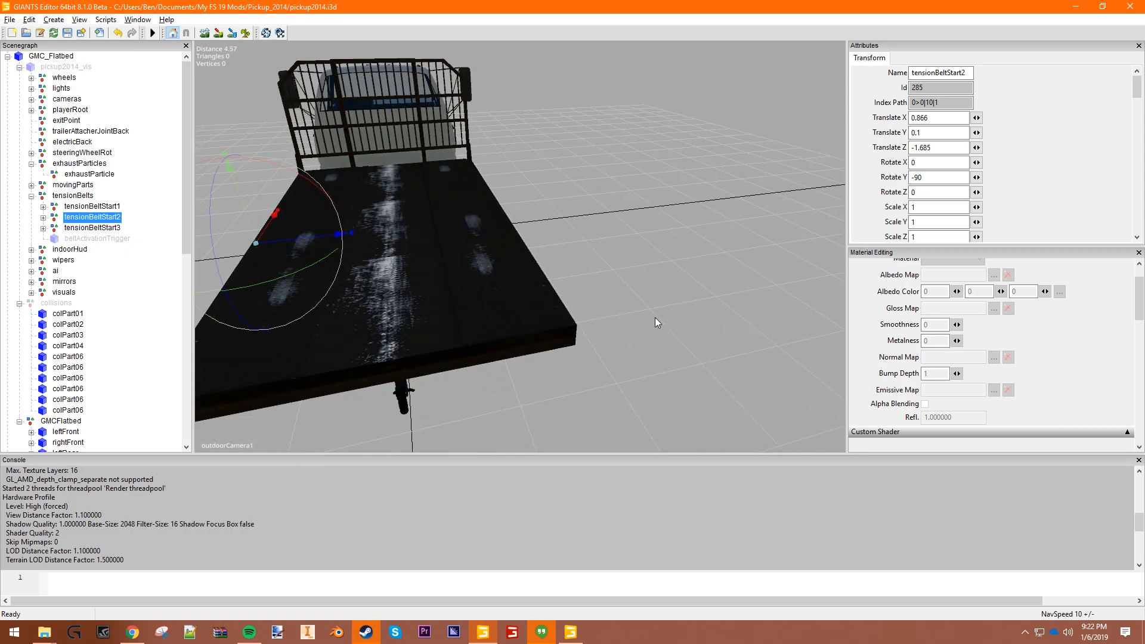
{"action": "left_click", "coordinate": [462, 394]}
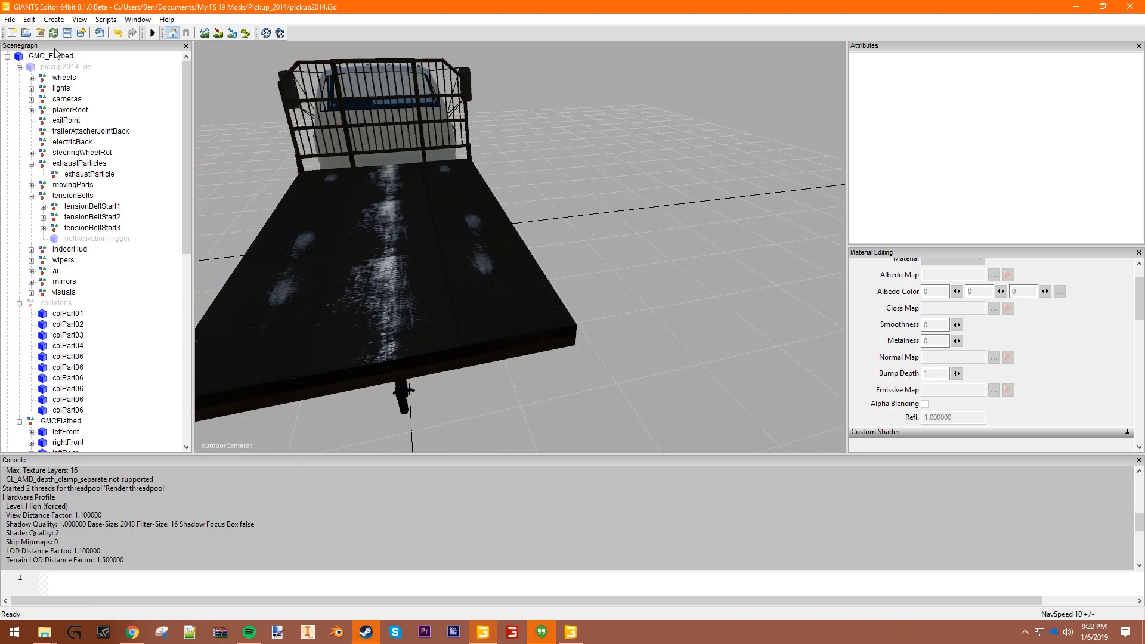
{"action": "left_click", "coordinate": [67, 33]}
View the flatbed from the side and expand the GMC group under GMCFlatbed to look through its parts.
{"action": "left_click_drag", "start_coordinate": [338, 262], "coordinate": [348, 209], "text": "alt"}
{"action": "left_click", "coordinate": [415, 256]}
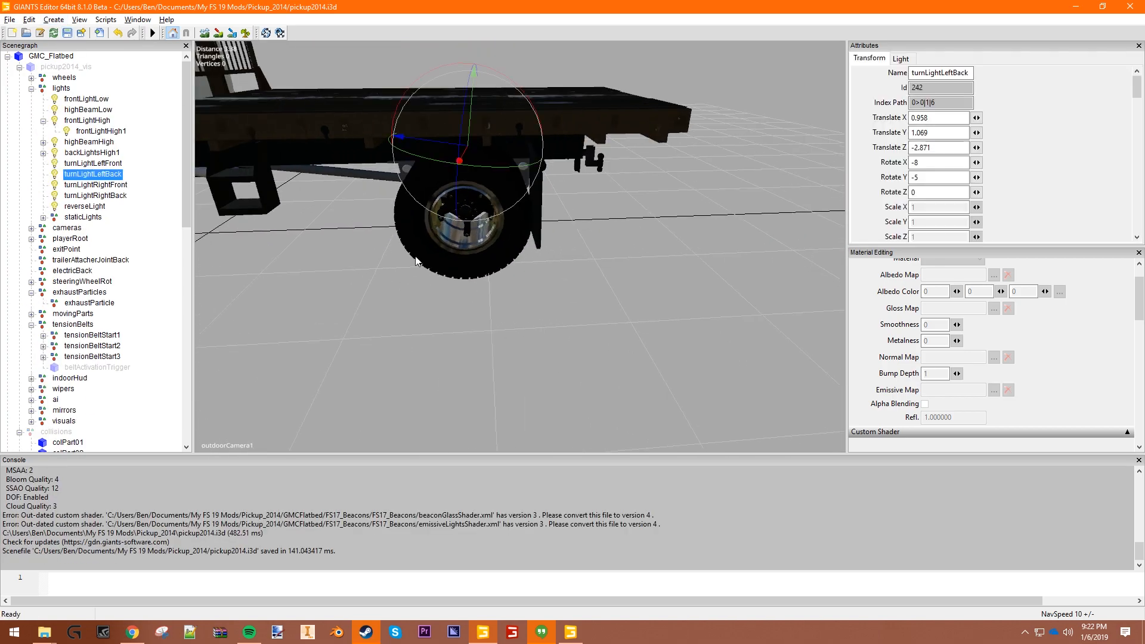
{"action": "scroll", "coordinate": [113, 334], "scroll_direction": "down", "scroll_amount": 11}
{"action": "scroll", "coordinate": [115, 339], "scroll_direction": "down", "scroll_amount": 2}
{"action": "scroll", "coordinate": [115, 338], "scroll_direction": "up", "scroll_amount": 4}
{"action": "scroll", "coordinate": [116, 337], "scroll_direction": "down", "scroll_amount": 5}
{"action": "scroll", "coordinate": [115, 335], "scroll_direction": "down", "scroll_amount": 4}
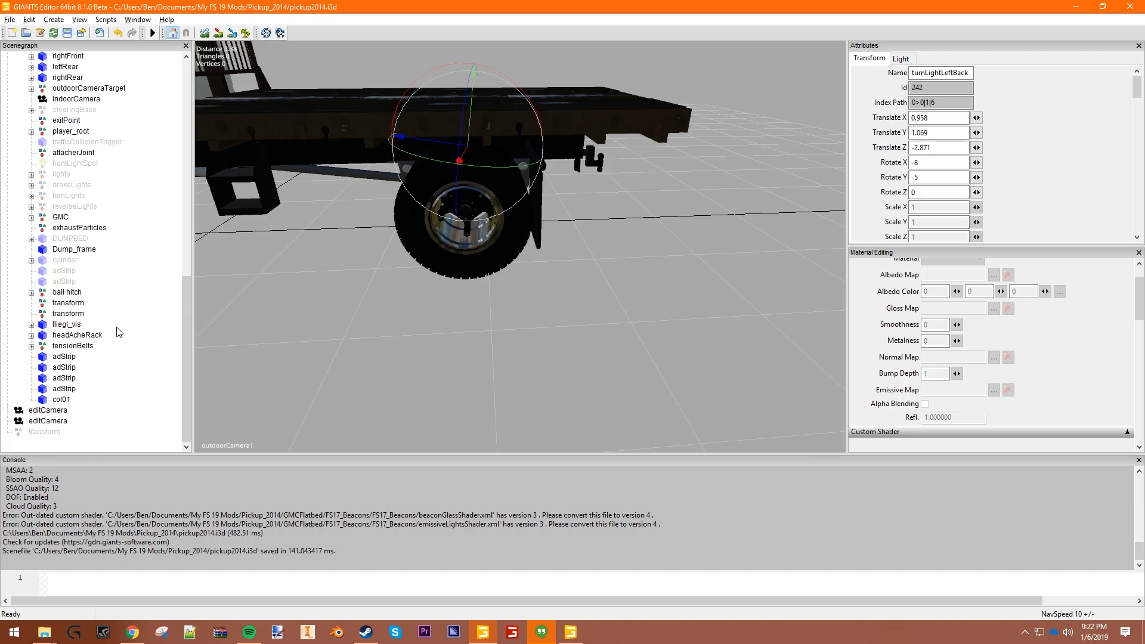
{"action": "left_click", "coordinate": [63, 231]}
{"action": "left_click", "coordinate": [60, 219]}
{"action": "left_click", "coordinate": [31, 218]}
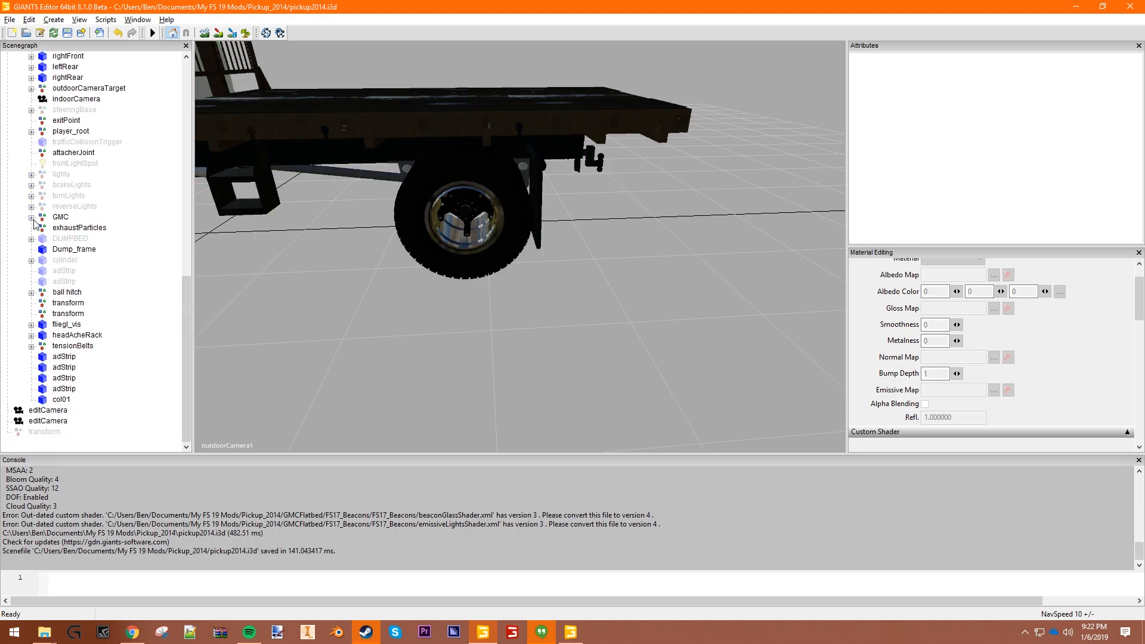
{"action": "scroll", "coordinate": [60, 337], "scroll_direction": "down", "scroll_amount": 1}
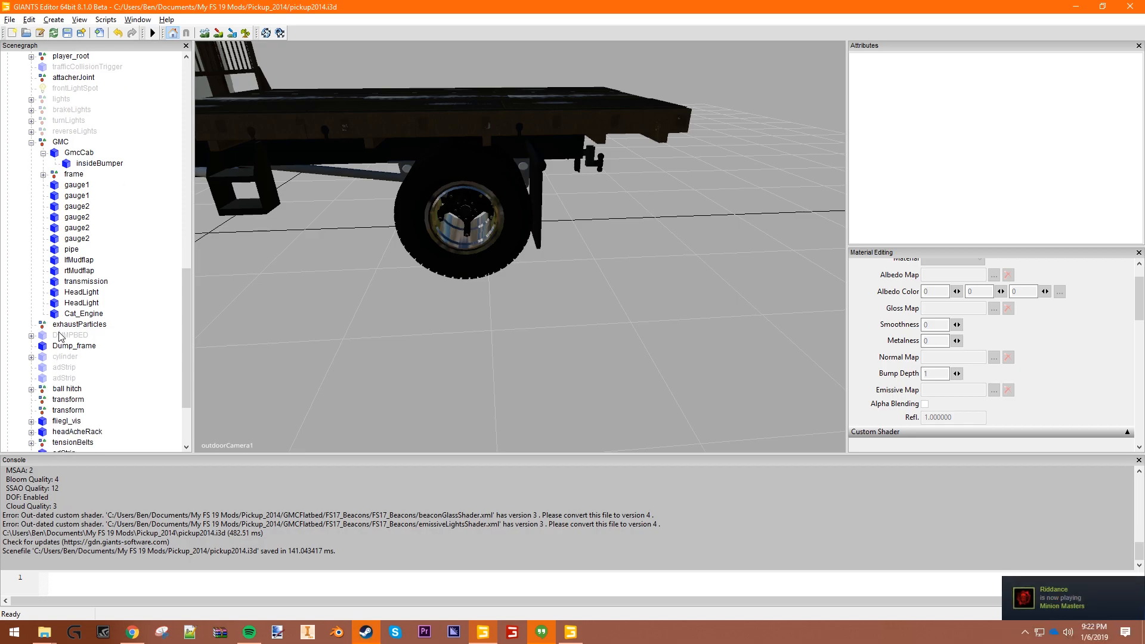
{"action": "scroll", "coordinate": [75, 359], "scroll_direction": "down", "scroll_amount": 2}
Make DUMPBED visible temporarily to inspect the dump body on the truck, and hide it again.
{"action": "left_click", "coordinate": [70, 260]}
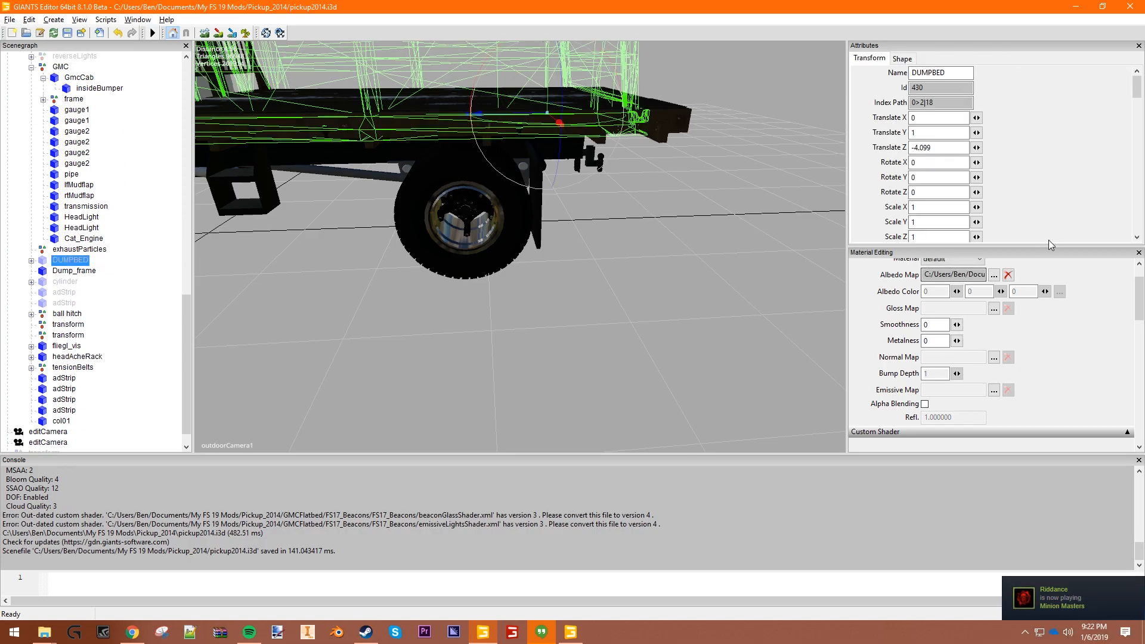
{"action": "scroll", "coordinate": [913, 98], "scroll_direction": "down", "scroll_amount": 5}
{"action": "scroll", "coordinate": [913, 98], "scroll_direction": "up", "scroll_amount": 3}
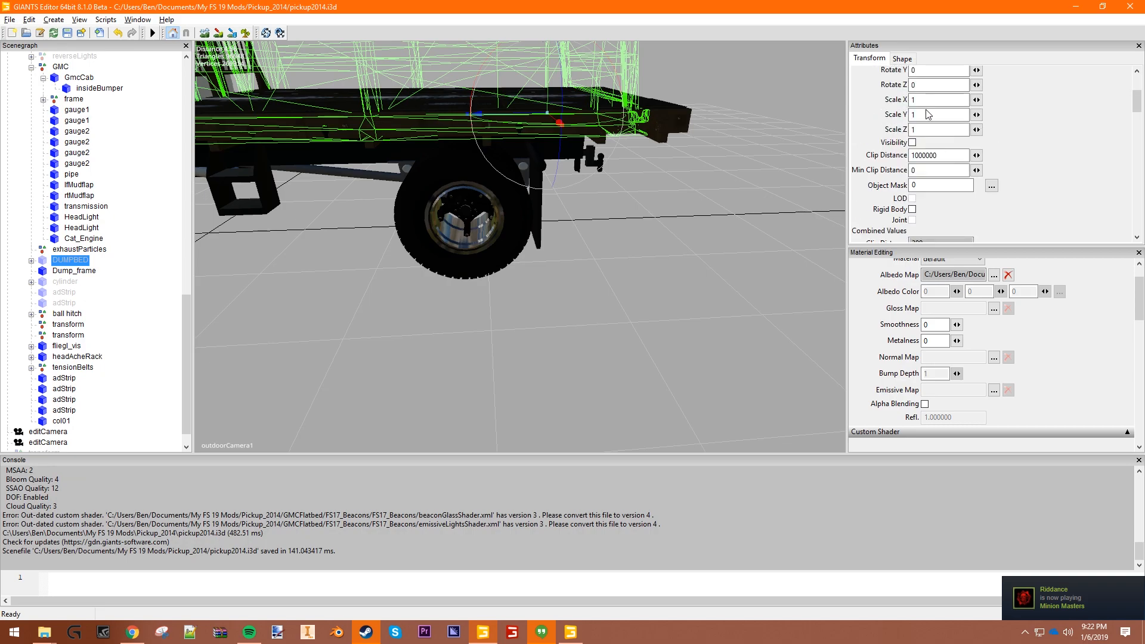
{"action": "left_click", "coordinate": [912, 143]}
{"action": "middle_click_drag", "start_coordinate": [488, 184], "coordinate": [527, 203], "text": "alt"}
{"action": "left_click_drag", "start_coordinate": [528, 203], "coordinate": [583, 251], "text": "alt"}
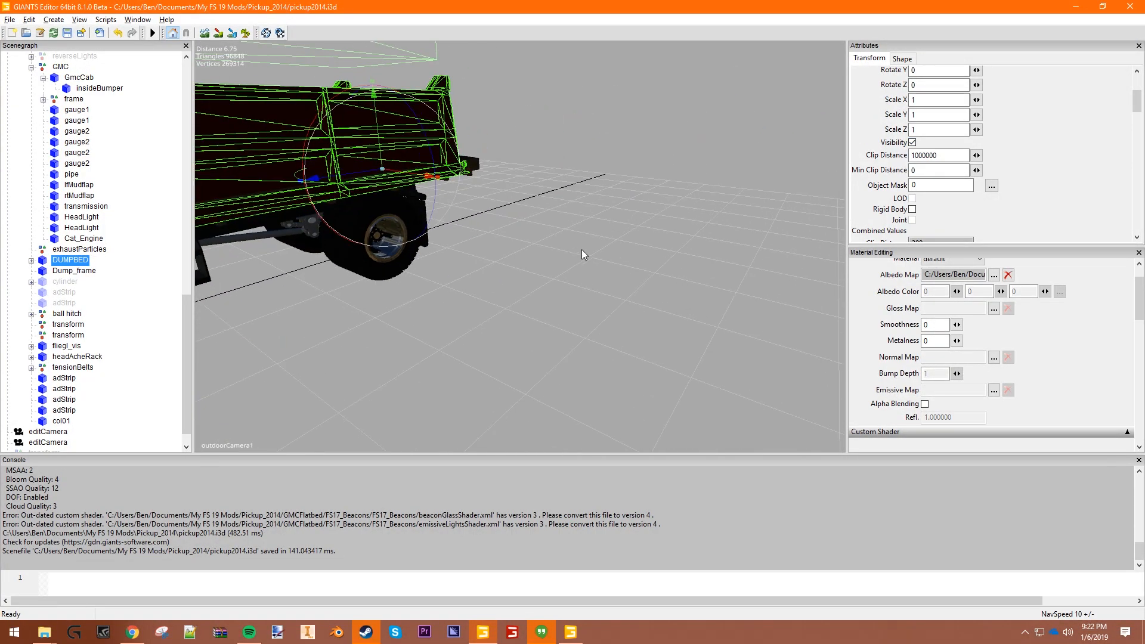
{"action": "left_click", "coordinate": [913, 142]}
{"action": "left_click_drag", "start_coordinate": [513, 298], "coordinate": [477, 310], "text": "alt"}
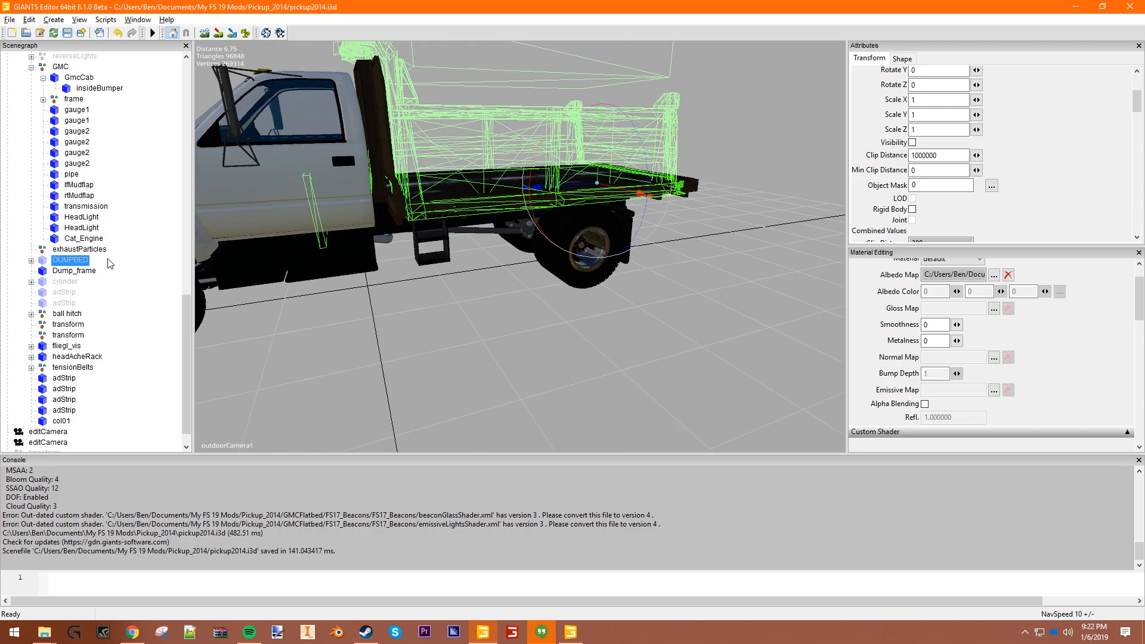
Check the remaining GMCFlatbed parts below DUMPBED and delete the col01 shape lying over the flatbed deck.
{"action": "left_click", "coordinate": [81, 270]}
{"action": "left_click", "coordinate": [70, 281]}
{"action": "left_click", "coordinate": [69, 336]}
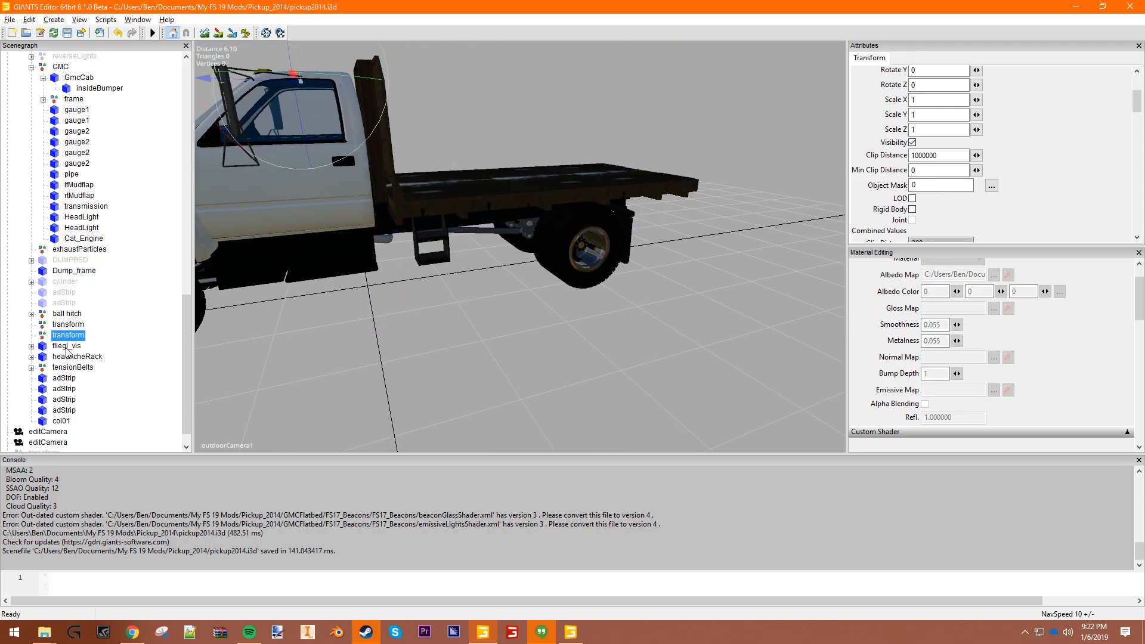
{"action": "left_click", "coordinate": [68, 347]}
{"action": "left_click", "coordinate": [72, 357]}
{"action": "left_click", "coordinate": [73, 368]}
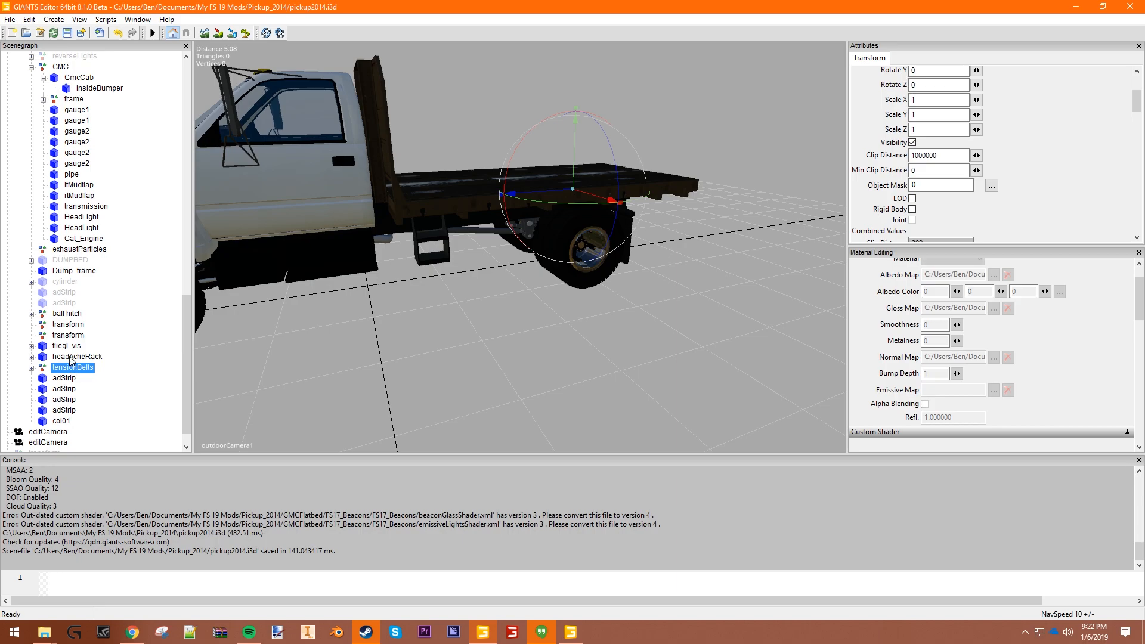
{"action": "scroll", "coordinate": [70, 382], "scroll_direction": "down", "scroll_amount": 1}
{"action": "scroll", "coordinate": [73, 377], "scroll_direction": "up", "scroll_amount": 1}
{"action": "scroll", "coordinate": [74, 373], "scroll_direction": "down", "scroll_amount": 1}
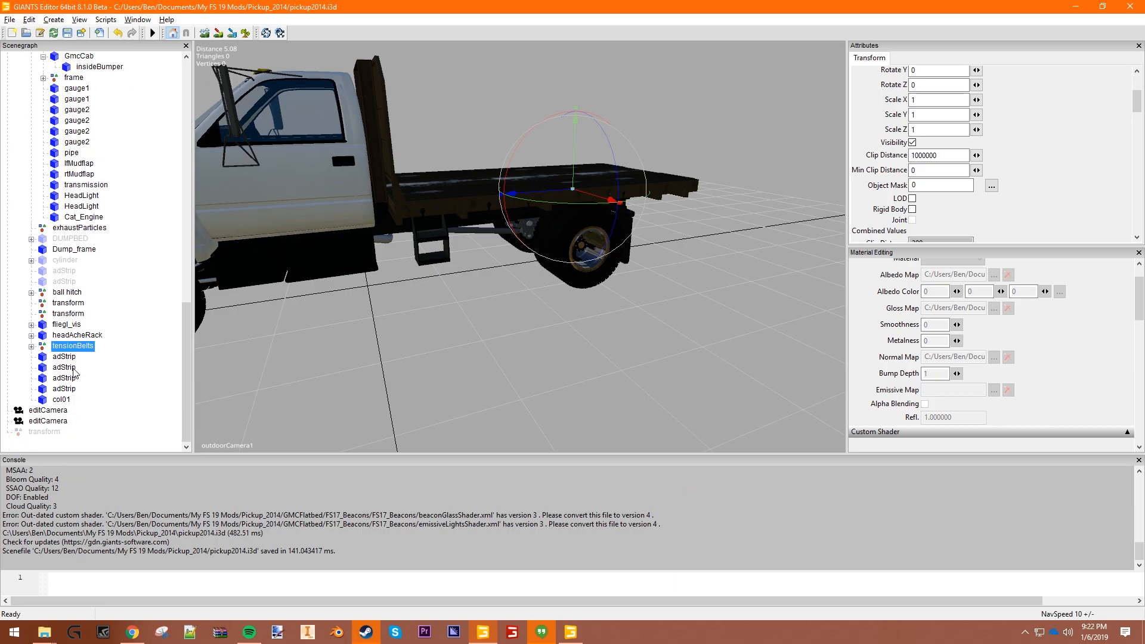
{"action": "left_click", "coordinate": [61, 400]}
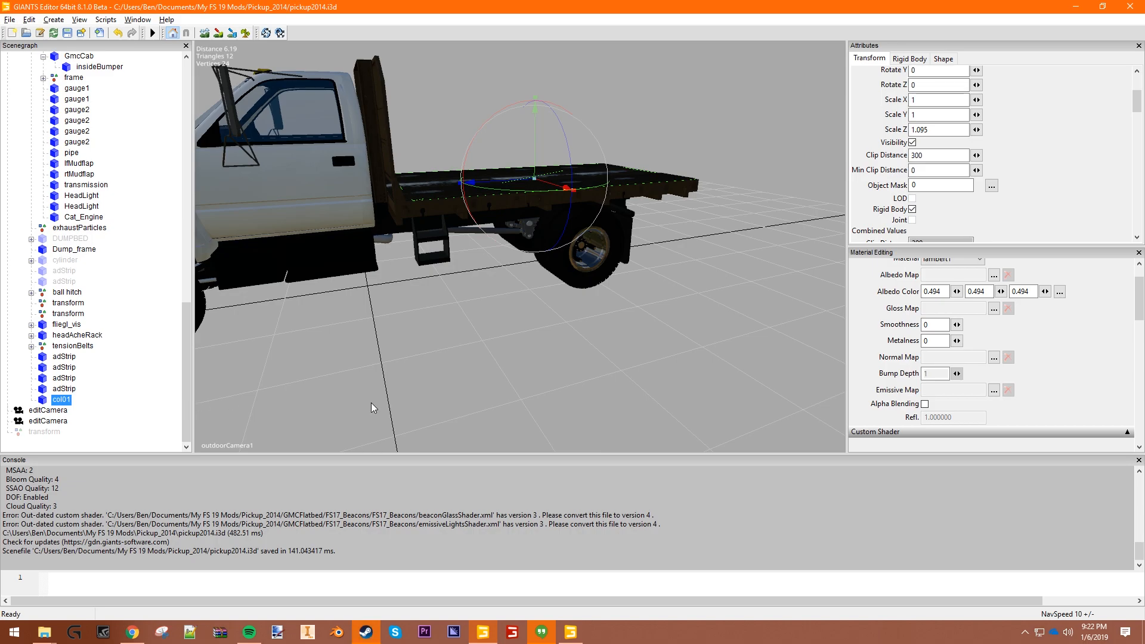
{"action": "key", "text": "Delete"}
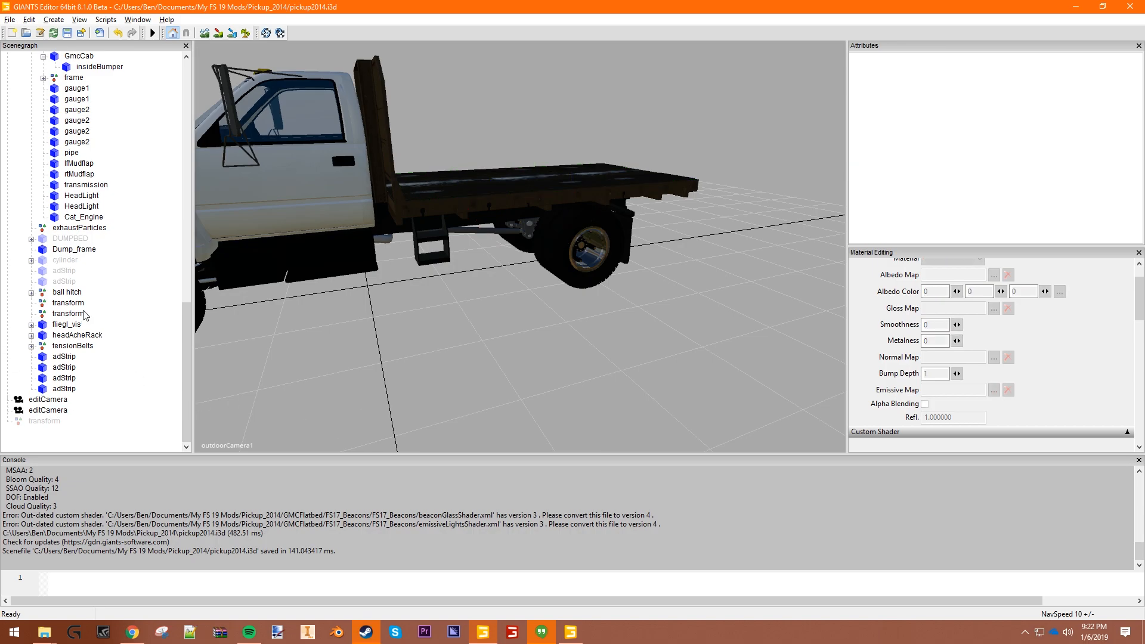
Identify the four wheel objects in GMCFlatbed and examine the leftFront wheel up close.
{"action": "scroll", "coordinate": [83, 315], "scroll_direction": "up", "scroll_amount": 4}
{"action": "scroll", "coordinate": [82, 315], "scroll_direction": "up", "scroll_amount": 6}
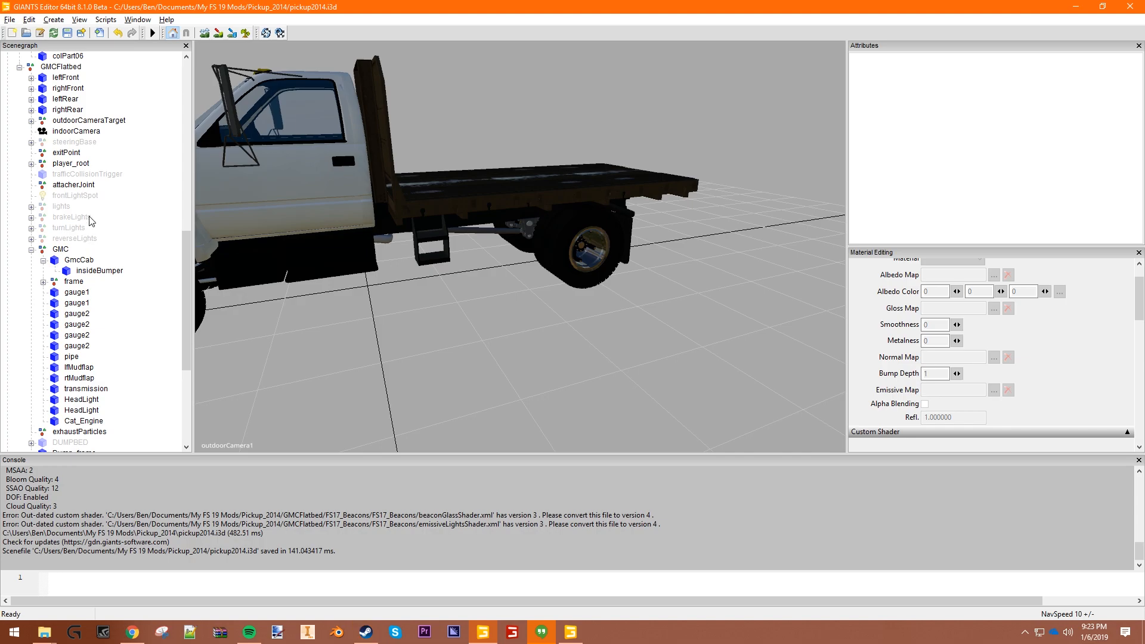
{"action": "scroll", "coordinate": [60, 253], "scroll_direction": "down", "scroll_amount": 4}
{"action": "scroll", "coordinate": [72, 231], "scroll_direction": "up", "scroll_amount": 2}
{"action": "left_click", "coordinate": [65, 89]}
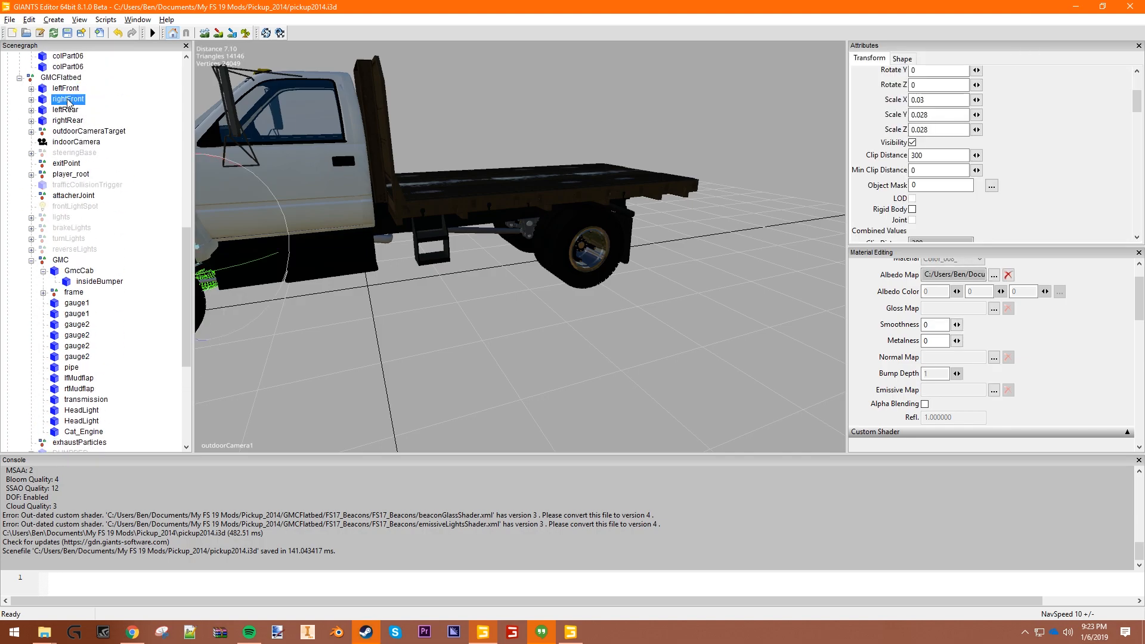
{"action": "left_click", "coordinate": [67, 110]}
{"action": "left_click", "coordinate": [67, 122]}
{"action": "left_click", "coordinate": [67, 90]}
{"action": "middle_click_drag", "start_coordinate": [517, 239], "coordinate": [322, 261], "text": "alt"}
{"action": "left_click_drag", "start_coordinate": [322, 264], "coordinate": [354, 233], "text": "alt"}
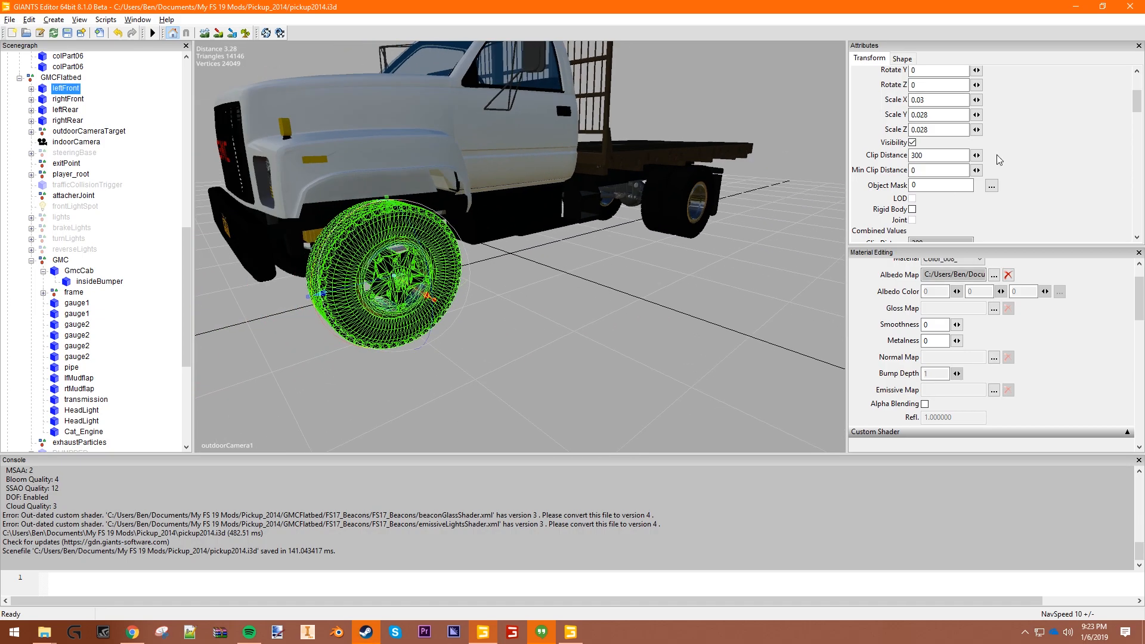
Recompute the bounding volume of the leftFront wheel shape.
{"action": "left_click", "coordinate": [902, 58]}
{"action": "scroll", "coordinate": [990, 203], "scroll_direction": "down", "scroll_amount": 3}
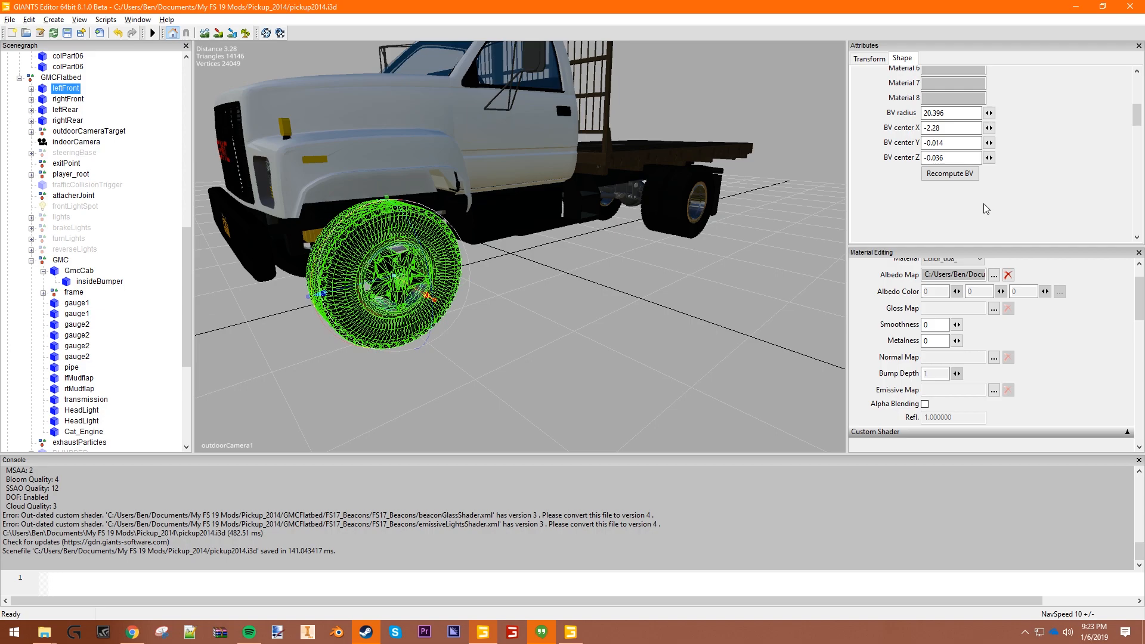
{"action": "left_click_drag", "start_coordinate": [954, 113], "coordinate": [919, 115]}
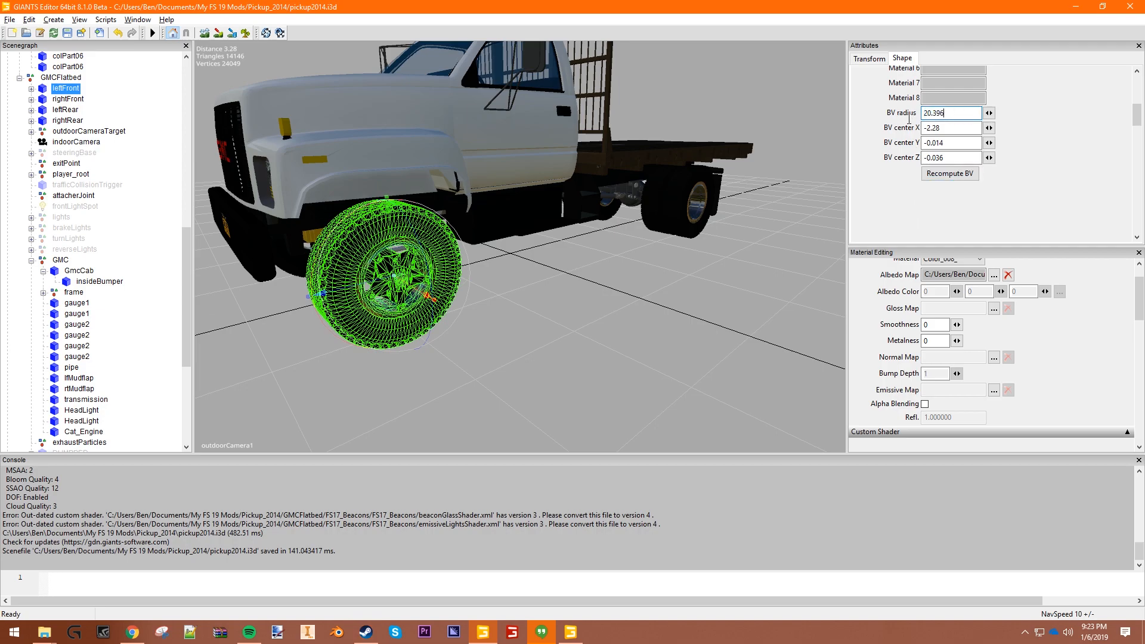
{"action": "left_click", "coordinate": [970, 176]}
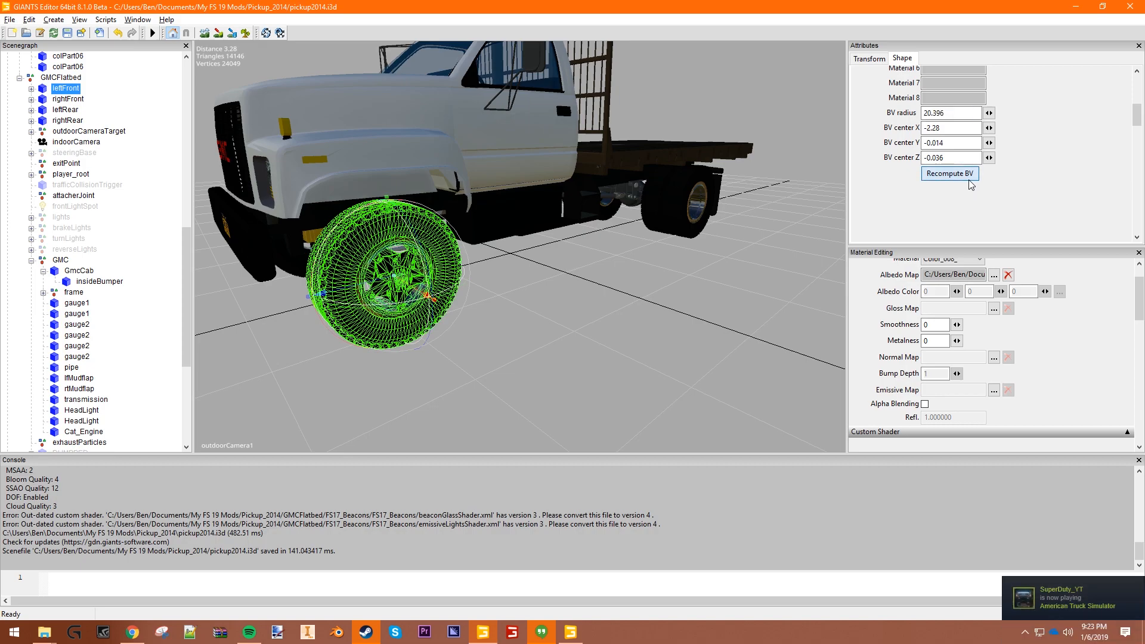
{"action": "left_click", "coordinate": [949, 171]}
Expand leftFront, recompute the bounding volume of its tire shape, and clear the selection.
{"action": "left_click", "coordinate": [31, 89]}
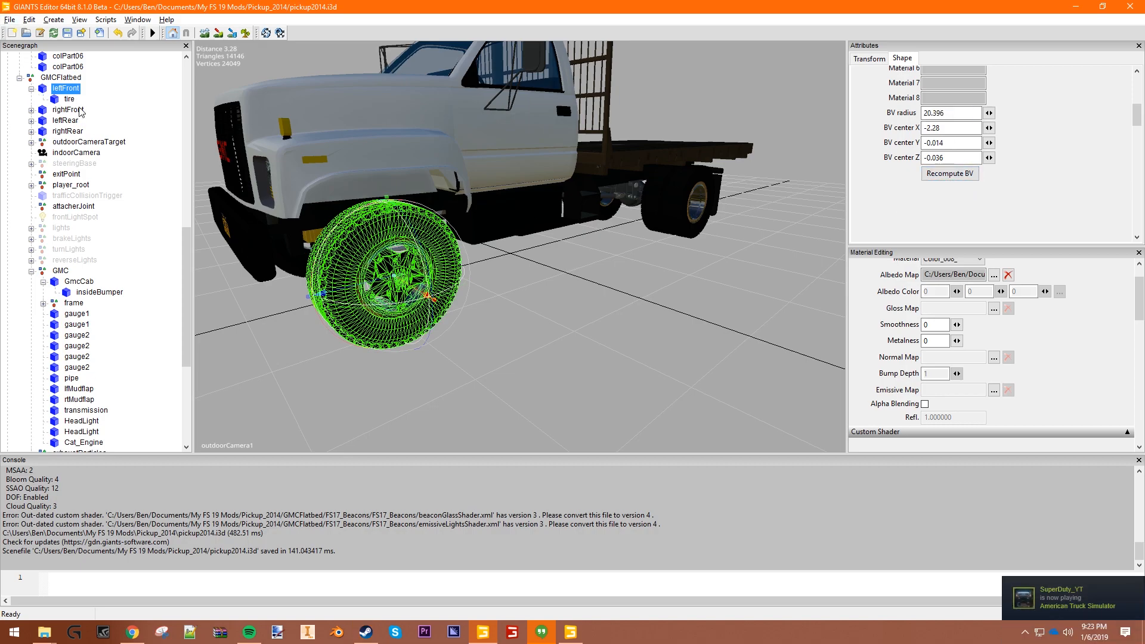
{"action": "left_click", "coordinate": [70, 99]}
{"action": "left_click", "coordinate": [956, 181]}
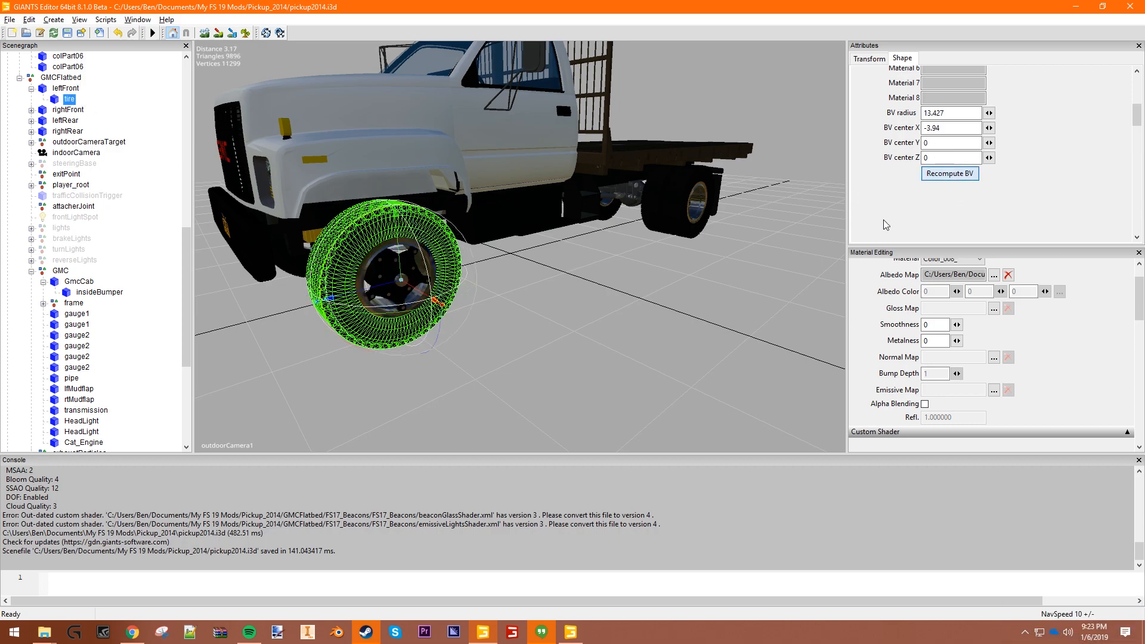
{"action": "scroll", "coordinate": [886, 222], "scroll_direction": "up", "scroll_amount": 5}
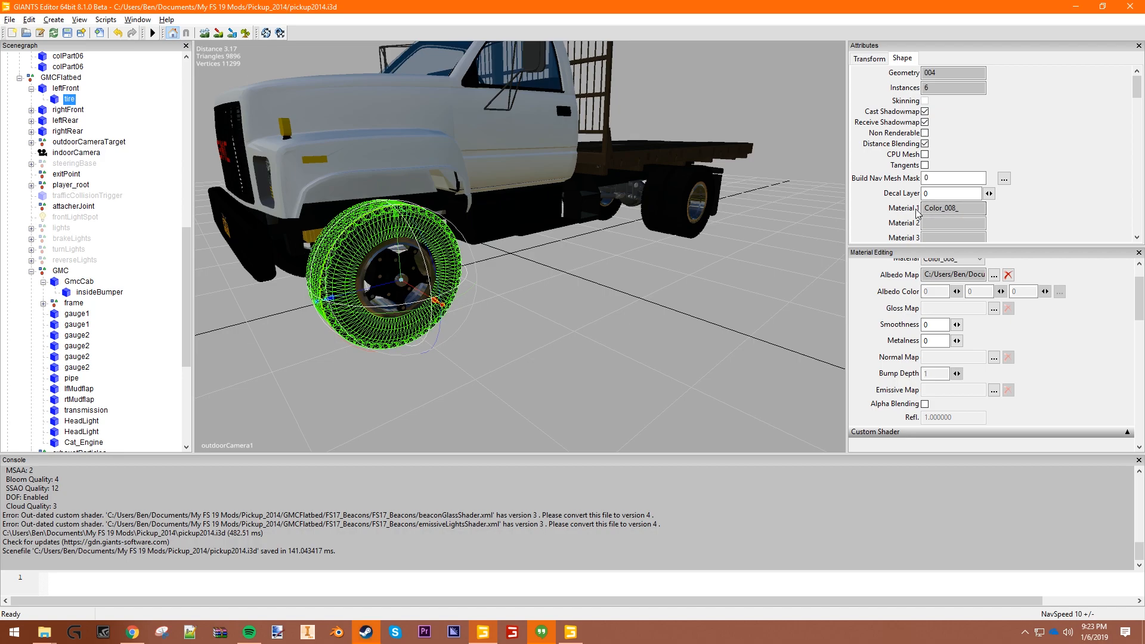
{"action": "scroll", "coordinate": [926, 208], "scroll_direction": "down", "scroll_amount": 5}
{"action": "left_click", "coordinate": [936, 175]}
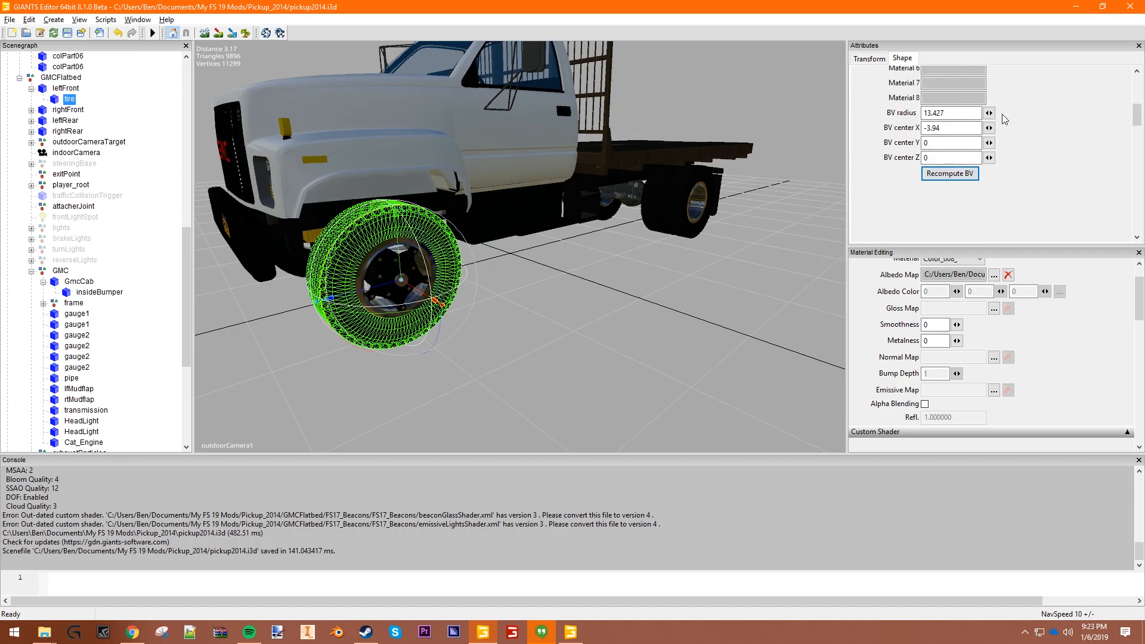
{"action": "left_click", "coordinate": [492, 317]}
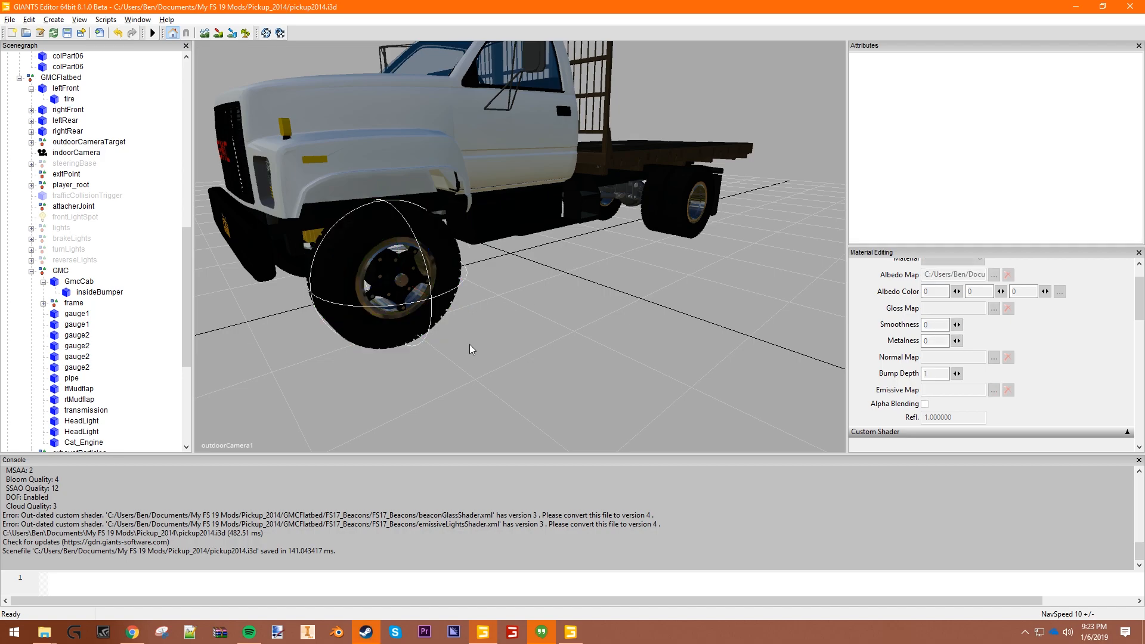
Collapse pickup2014_vis and make the original pickup body visible inside the GMC truck.
{"action": "scroll", "coordinate": [46, 304], "scroll_direction": "up", "scroll_amount": 12}
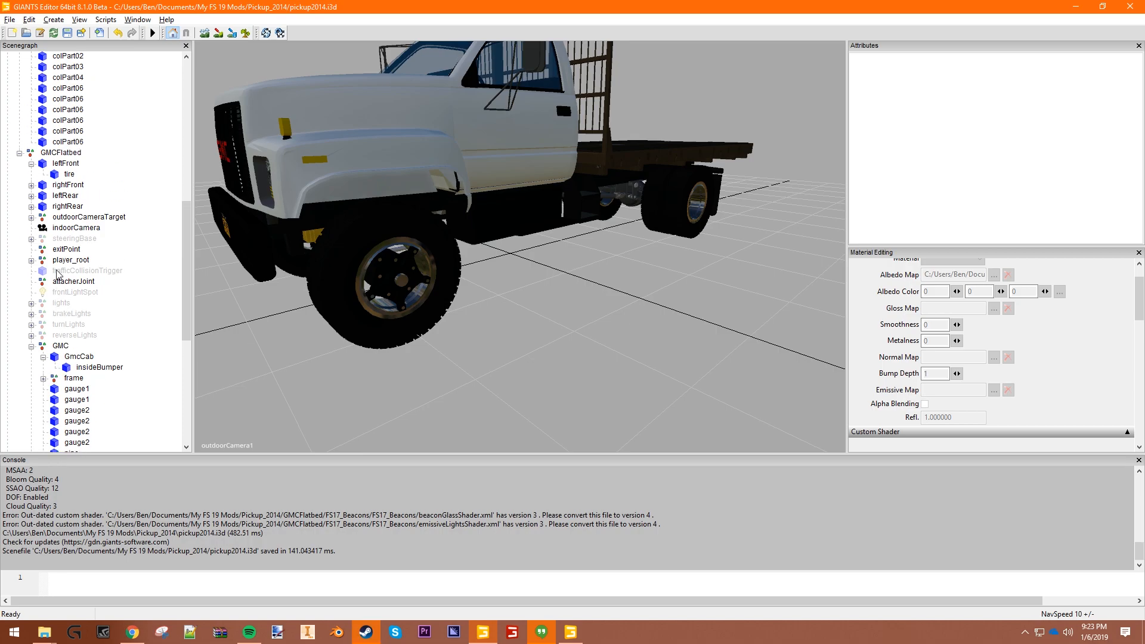
{"action": "scroll", "coordinate": [47, 282], "scroll_direction": "up", "scroll_amount": 1}
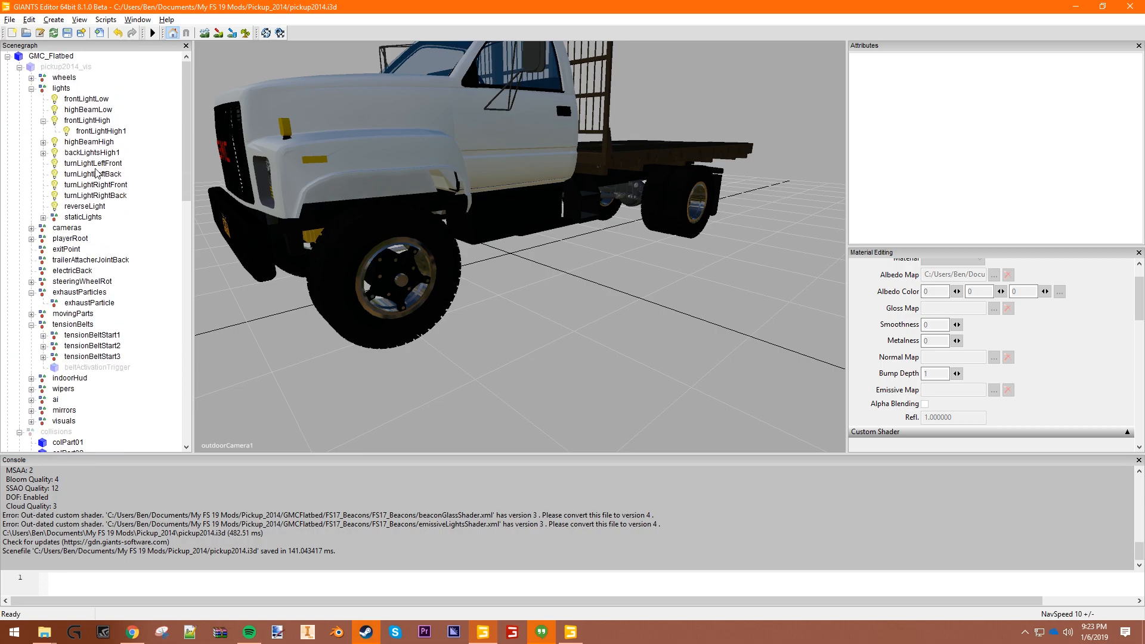
{"action": "left_click", "coordinate": [83, 67]}
{"action": "left_click", "coordinate": [913, 143]}
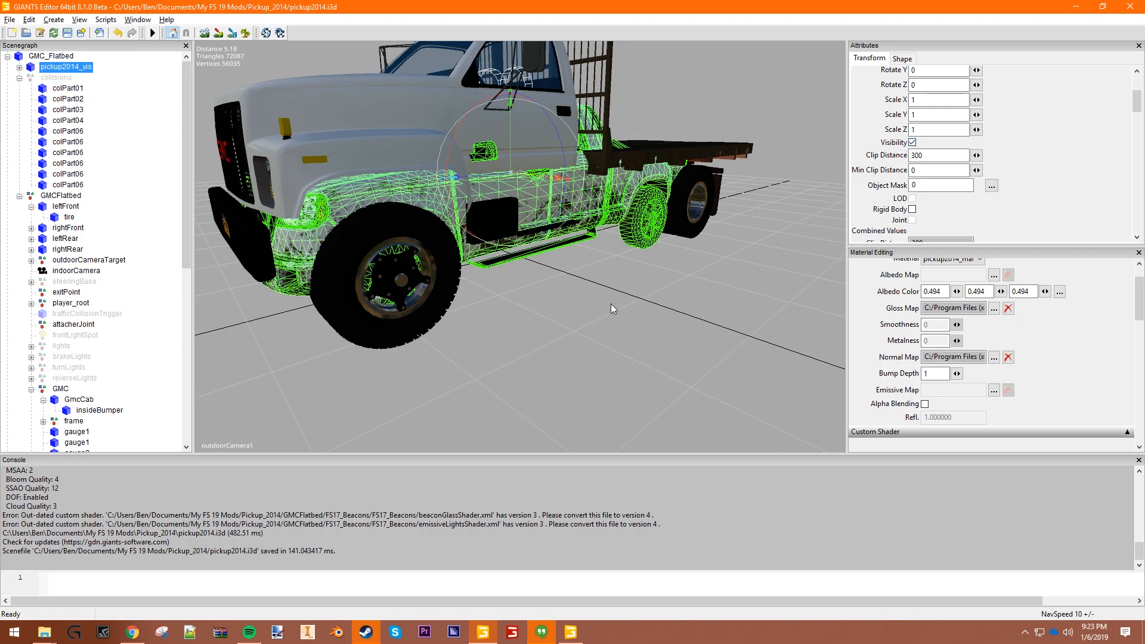
Compare the pickup's rear wheel size and position with the GMC's, and hide pickup2014_vis again.
{"action": "left_click_drag", "start_coordinate": [611, 304], "coordinate": [531, 250], "text": "alt"}
{"action": "middle_click_drag", "start_coordinate": [531, 250], "coordinate": [484, 235], "text": "alt"}
{"action": "left_click_drag", "start_coordinate": [484, 234], "coordinate": [620, 292], "text": "alt"}
{"action": "middle_click_drag", "start_coordinate": [620, 292], "coordinate": [600, 286], "text": "alt"}
{"action": "left_click_drag", "start_coordinate": [600, 286], "coordinate": [537, 272], "text": "alt"}
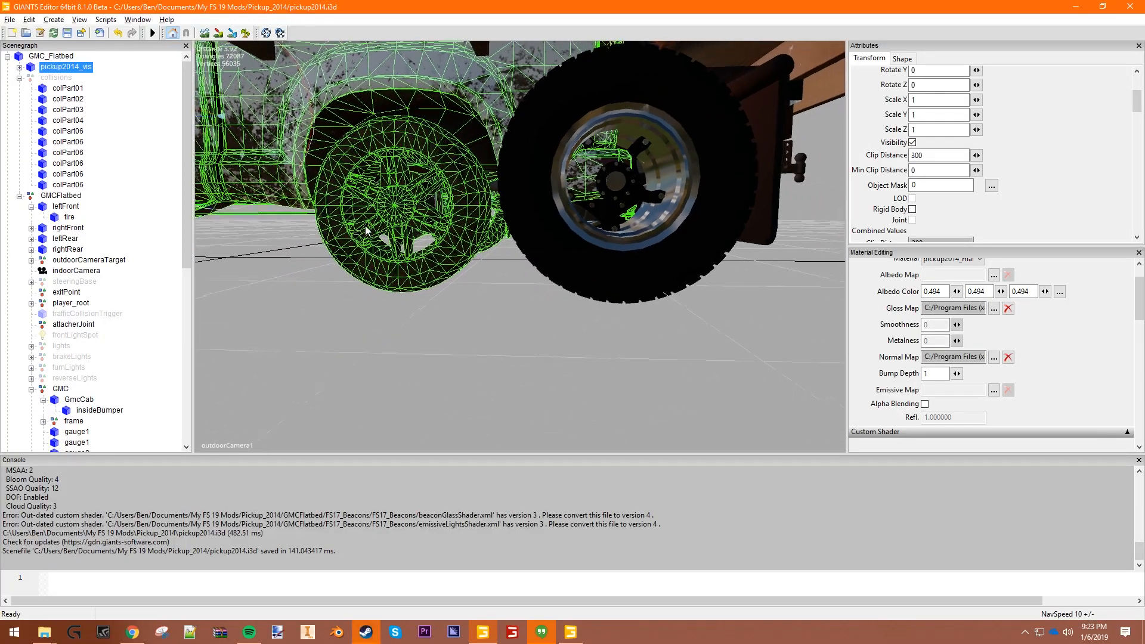
{"action": "right_click_drag", "start_coordinate": [537, 272], "coordinate": [399, 234], "text": "alt"}
{"action": "mouse_move", "coordinate": [399, 233]}
{"action": "left_mouse_down", "text": "alt"}
{"action": "mouse_move", "coordinate": [371, 226]}
{"action": "mouse_move", "coordinate": [393, 219]}
{"action": "left_mouse_up", "text": "alt"}
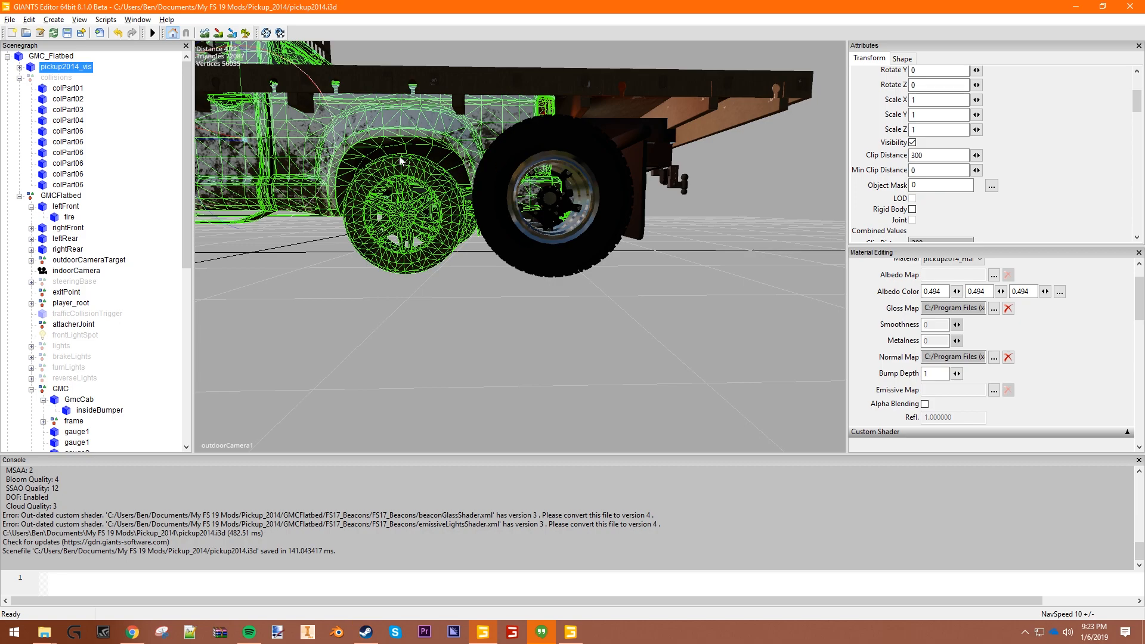
{"action": "right_click_drag", "start_coordinate": [576, 110], "coordinate": [522, 236], "text": "alt"}
{"action": "left_click_drag", "start_coordinate": [295, 224], "coordinate": [453, 242], "text": "alt"}
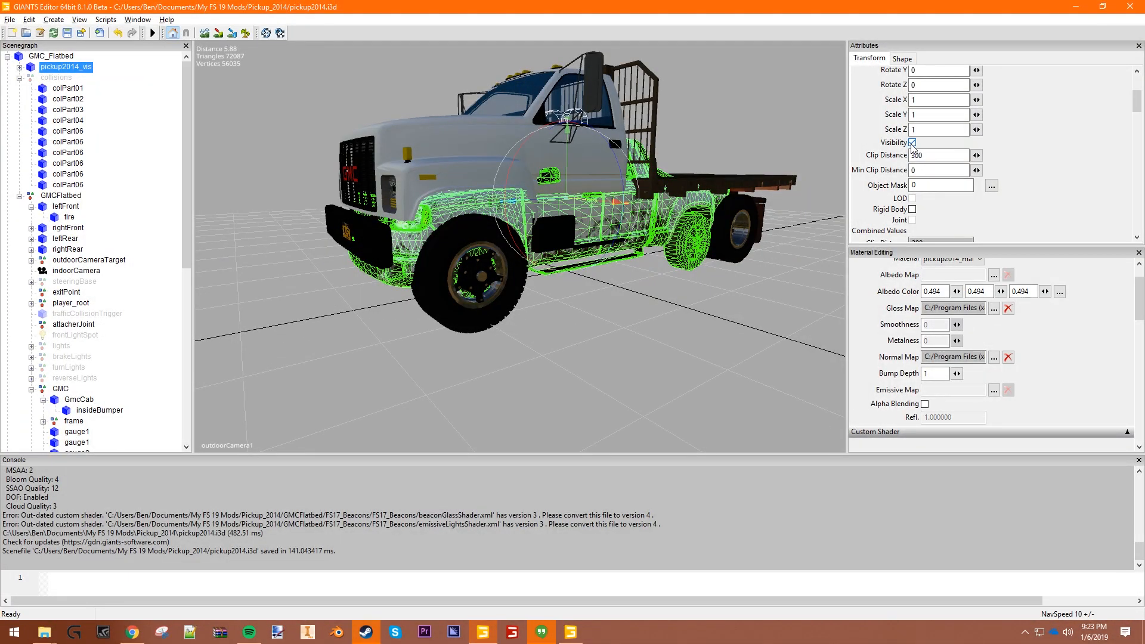
{"action": "left_click", "coordinate": [912, 143]}
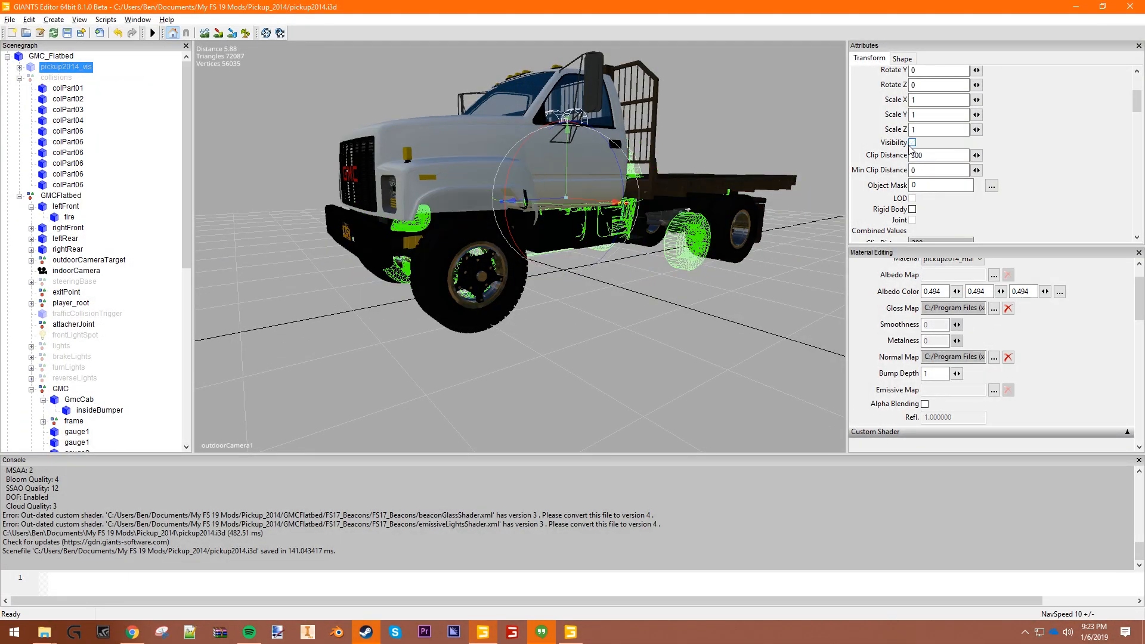
{"action": "left_click", "coordinate": [550, 349]}
{"action": "scroll", "coordinate": [61, 351], "scroll_direction": "down", "scroll_amount": 10}
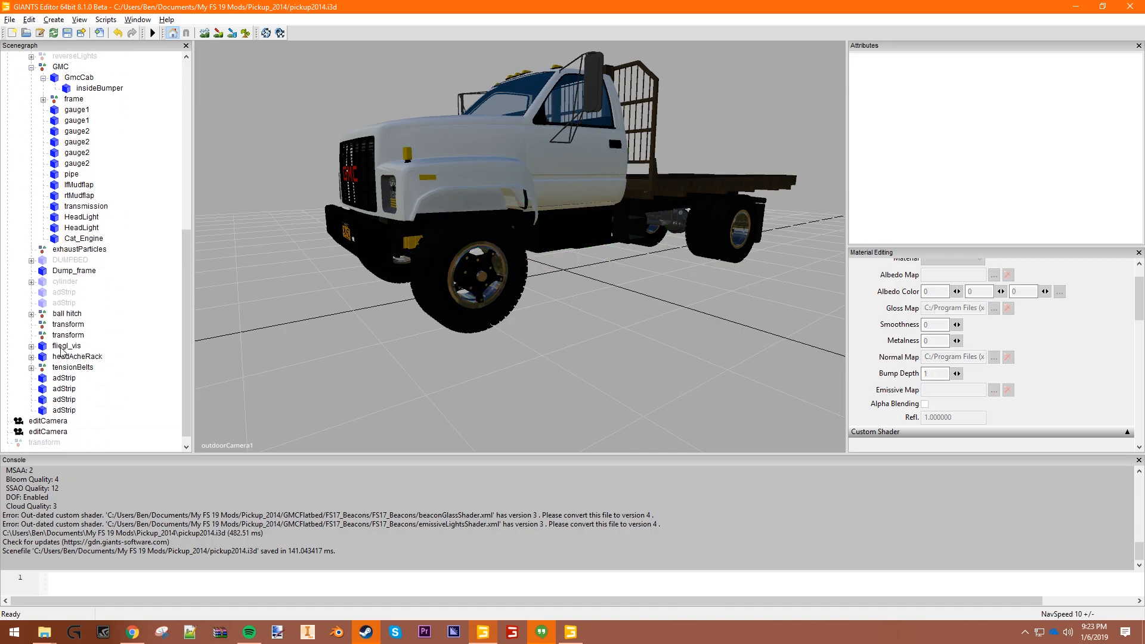
{"action": "scroll", "coordinate": [56, 352], "scroll_direction": "up", "scroll_amount": 9}
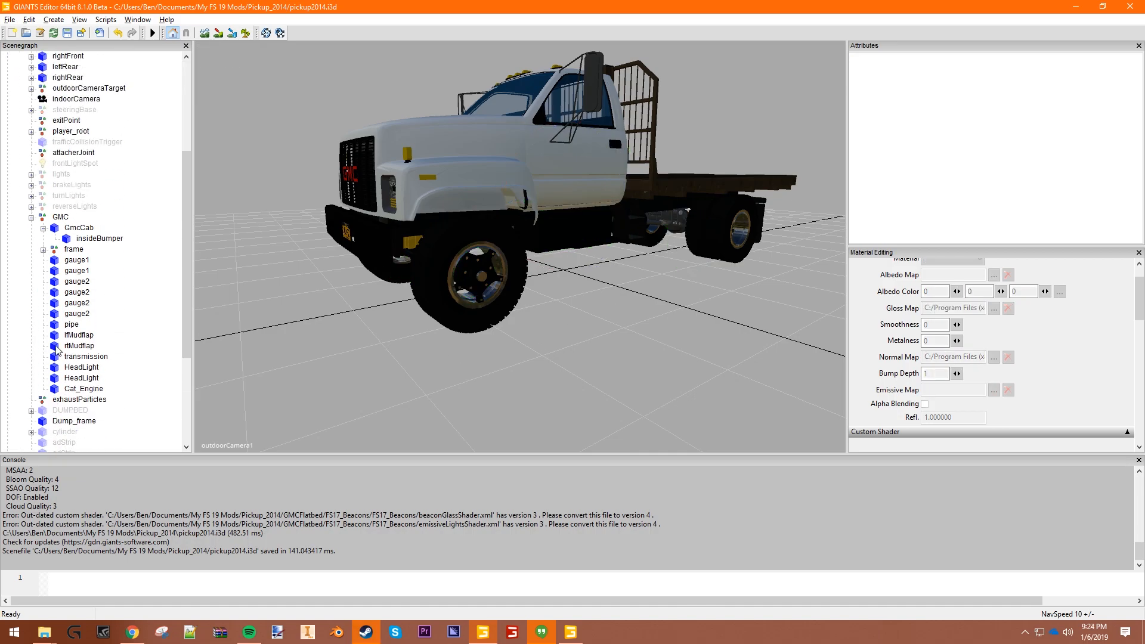
Leave the editor and open the pickup2014 XML file from the Pickup_2014 folder in Notepad++.
{"action": "scroll", "coordinate": [56, 352], "scroll_direction": "up", "scroll_amount": 2}
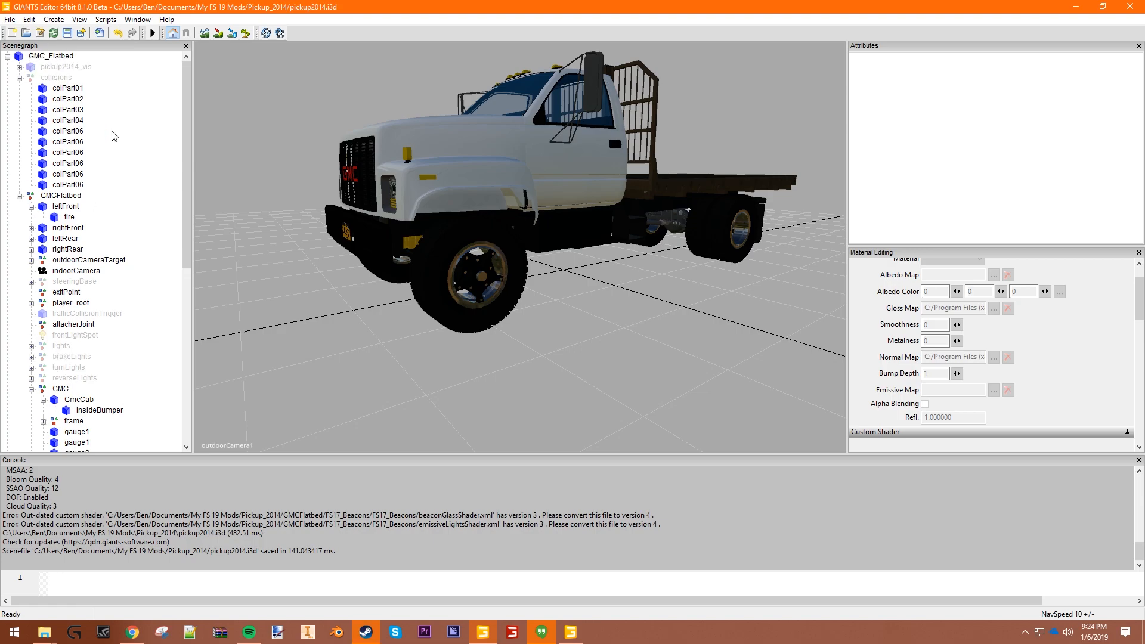
{"action": "left_click_drag", "start_coordinate": [696, 285], "coordinate": [644, 325], "text": "alt"}
{"action": "scroll", "coordinate": [561, 281], "scroll_direction": "up", "scroll_amount": 3}
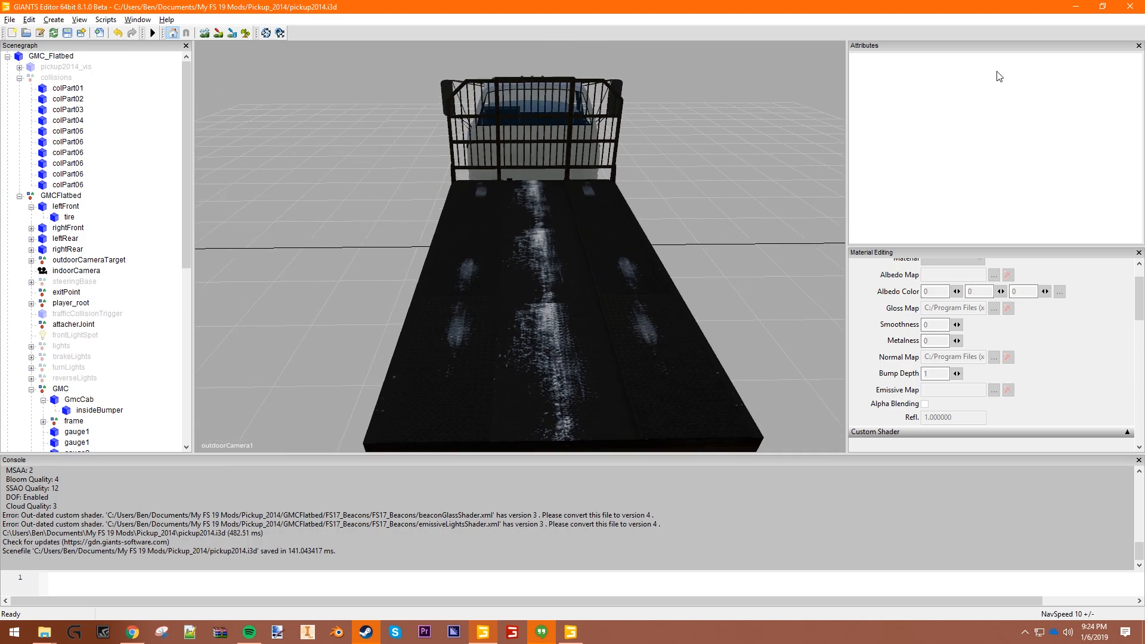
{"action": "left_click", "coordinate": [1076, 7]}
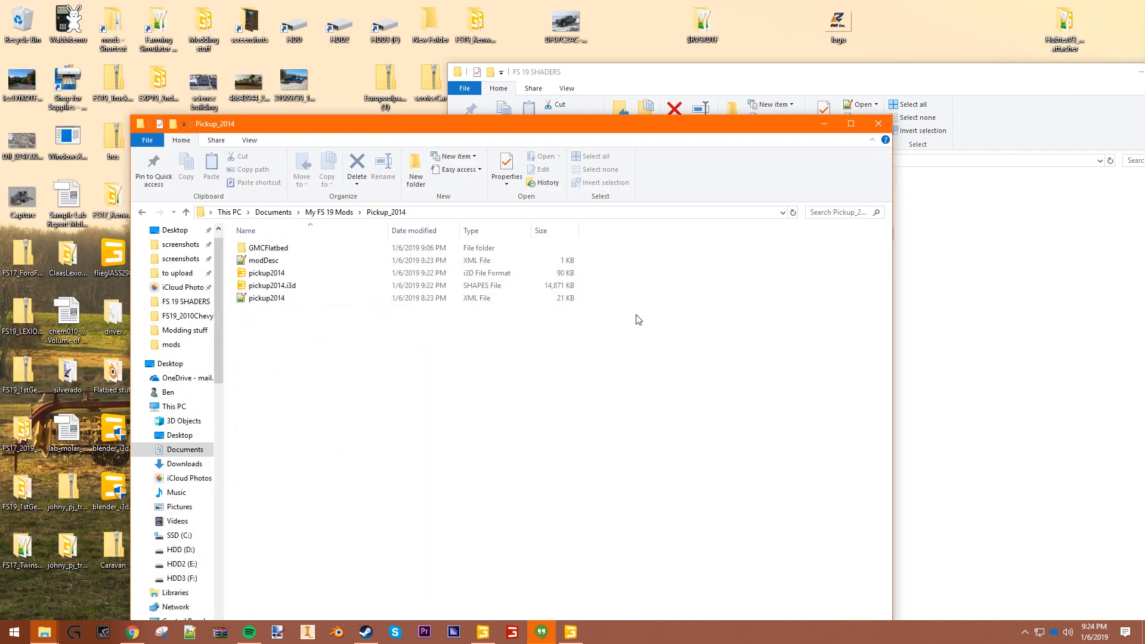
{"action": "double_click", "coordinate": [287, 301]}
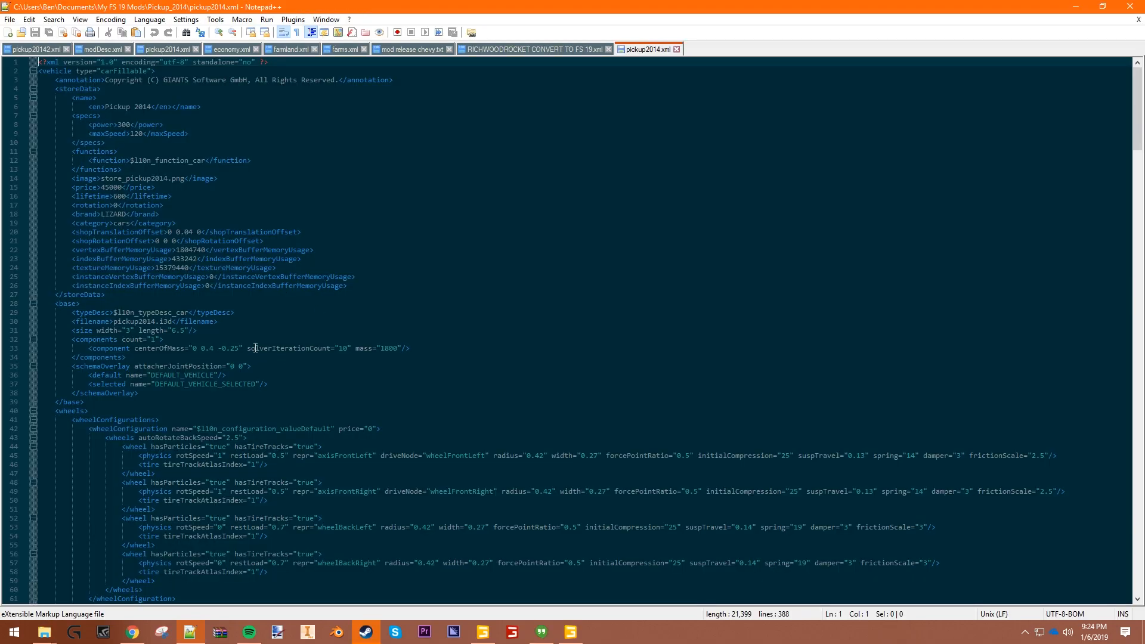
{"action": "left_click_drag", "start_coordinate": [154, 107], "coordinate": [109, 108]}
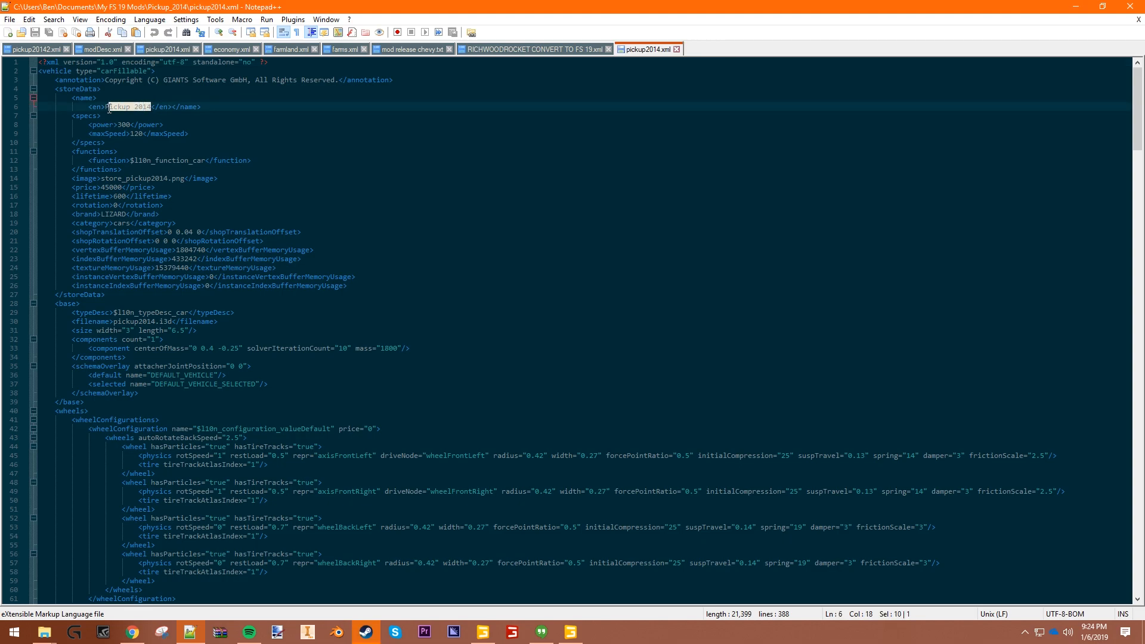
{"action": "left_click", "coordinate": [274, 160]}
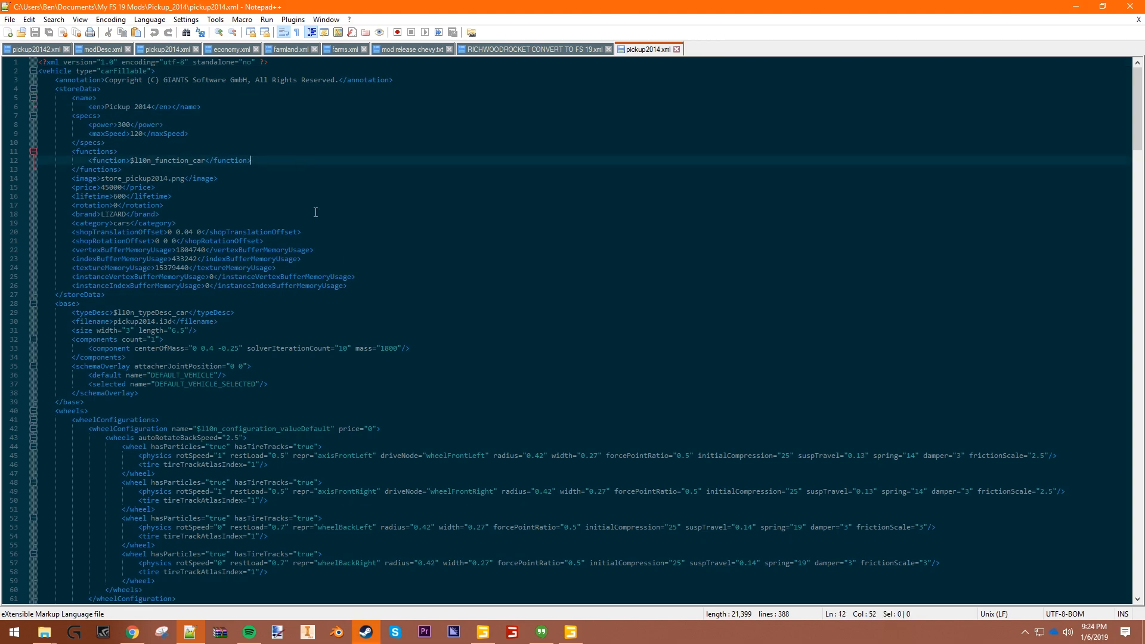
Set the store category in pickup2014.xml to misc and save the file.
{"action": "left_click", "coordinate": [121, 223]}
{"action": "type", "text": "trucks"}
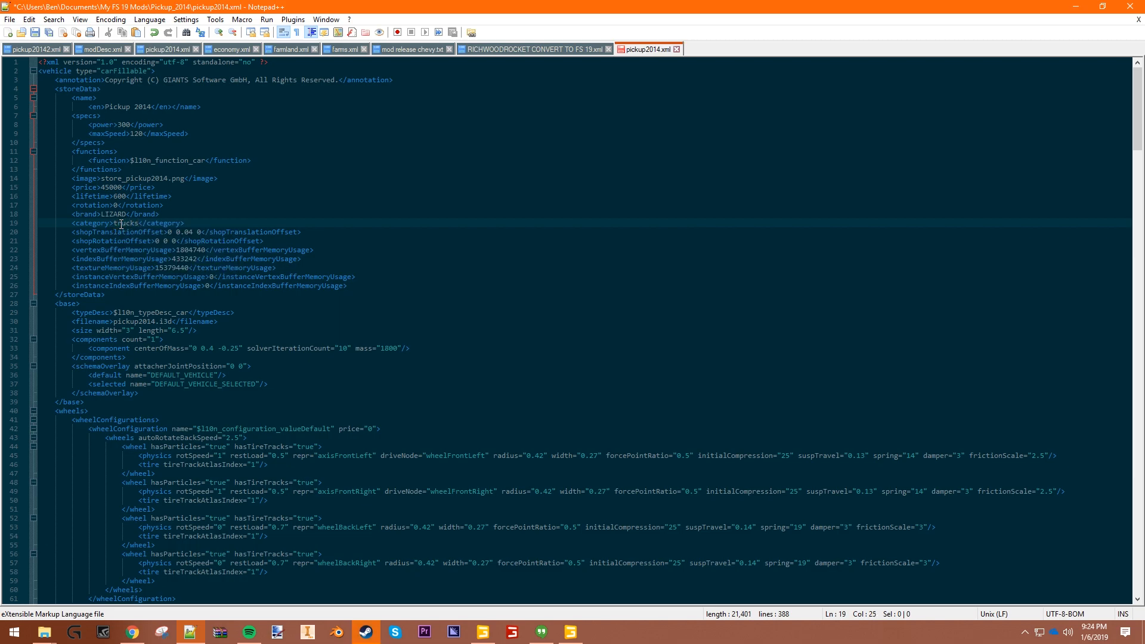
{"action": "key", "text": "BackSpace"}
{"action": "key", "text": "BackSpace"}
{"action": "key", "text": "BackSpace"}
{"action": "key", "text": "BackSpace"}
{"action": "key", "text": "BackSpace"}
{"action": "type", "text": "misc"}
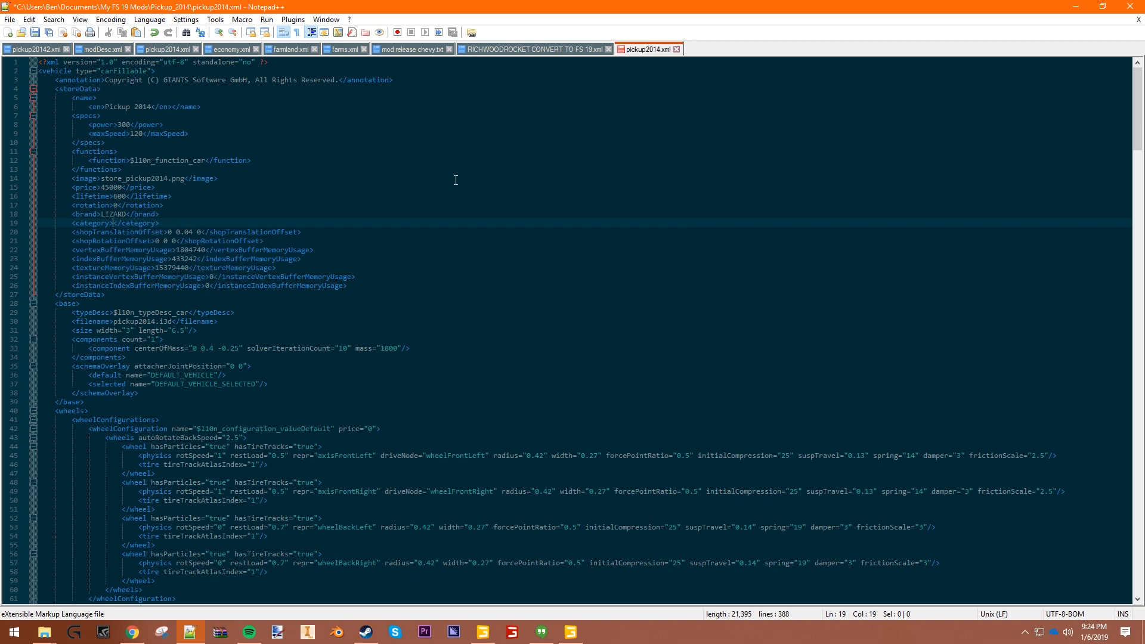
{"action": "left_click", "coordinate": [30, 32]}
Comment out the entire lights section in pickup2014.xml.
{"action": "scroll", "coordinate": [382, 334], "scroll_direction": "down", "scroll_amount": 20}
{"action": "scroll", "coordinate": [382, 337], "scroll_direction": "up", "scroll_amount": 15}
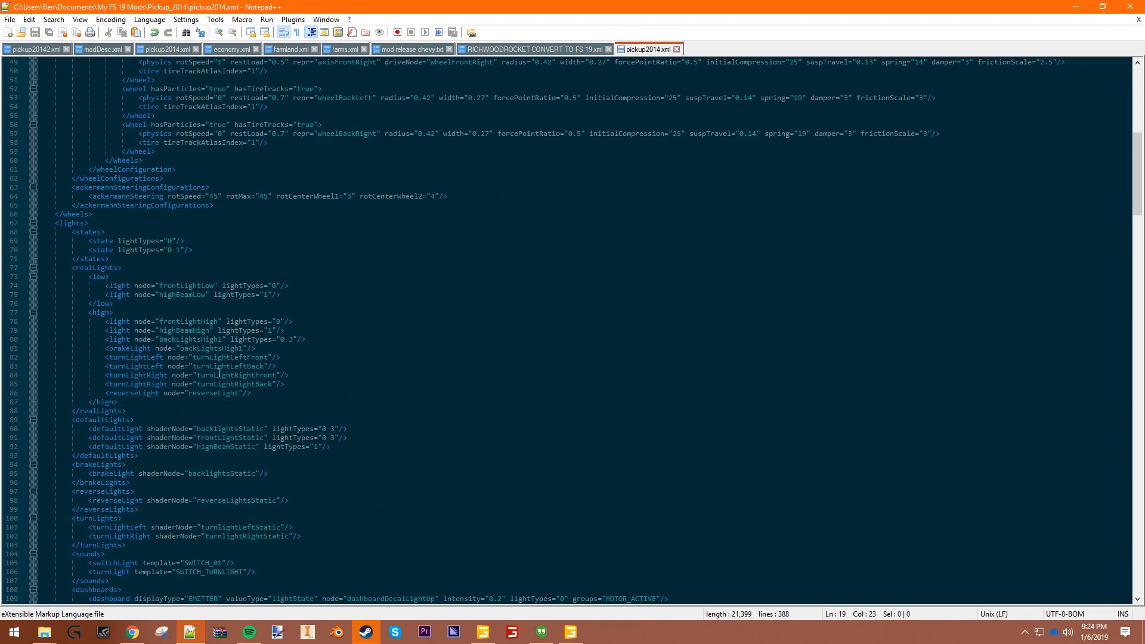
{"action": "left_click_drag", "start_coordinate": [50, 223], "coordinate": [174, 211]}
{"action": "scroll", "coordinate": [332, 384], "scroll_direction": "down", "scroll_amount": 12}
{"action": "scroll", "coordinate": [322, 382], "scroll_direction": "down", "scroll_amount": 7}
{"action": "scroll", "coordinate": [270, 358], "scroll_direction": "up", "scroll_amount": 4}
{"action": "key", "text": "ctrl+shift+q"}
{"action": "left_click", "coordinate": [358, 277]}
{"action": "scroll", "coordinate": [364, 390], "scroll_direction": "up", "scroll_amount": 15}
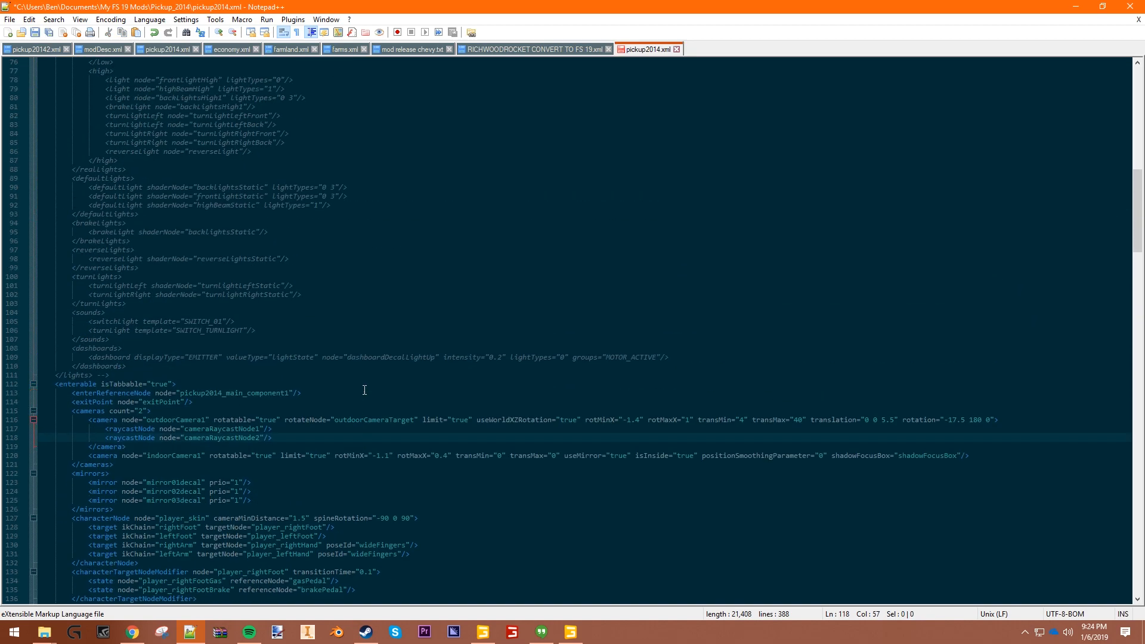
Comment out the mirrors block within the enterable section.
{"action": "scroll", "coordinate": [364, 391], "scroll_direction": "down", "scroll_amount": 9}
{"action": "scroll", "coordinate": [364, 391], "scroll_direction": "up", "scroll_amount": 8}
{"action": "scroll", "coordinate": [365, 390], "scroll_direction": "down", "scroll_amount": 8}
{"action": "scroll", "coordinate": [365, 391], "scroll_direction": "down", "scroll_amount": 9}
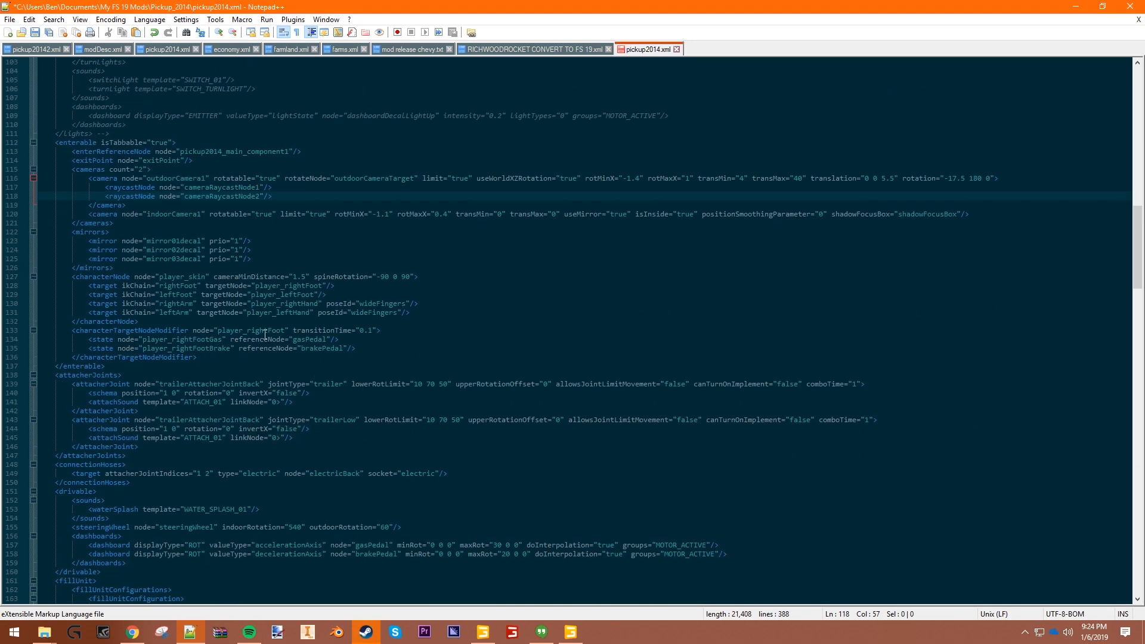
{"action": "left_click_drag", "start_coordinate": [112, 268], "coordinate": [60, 237]}
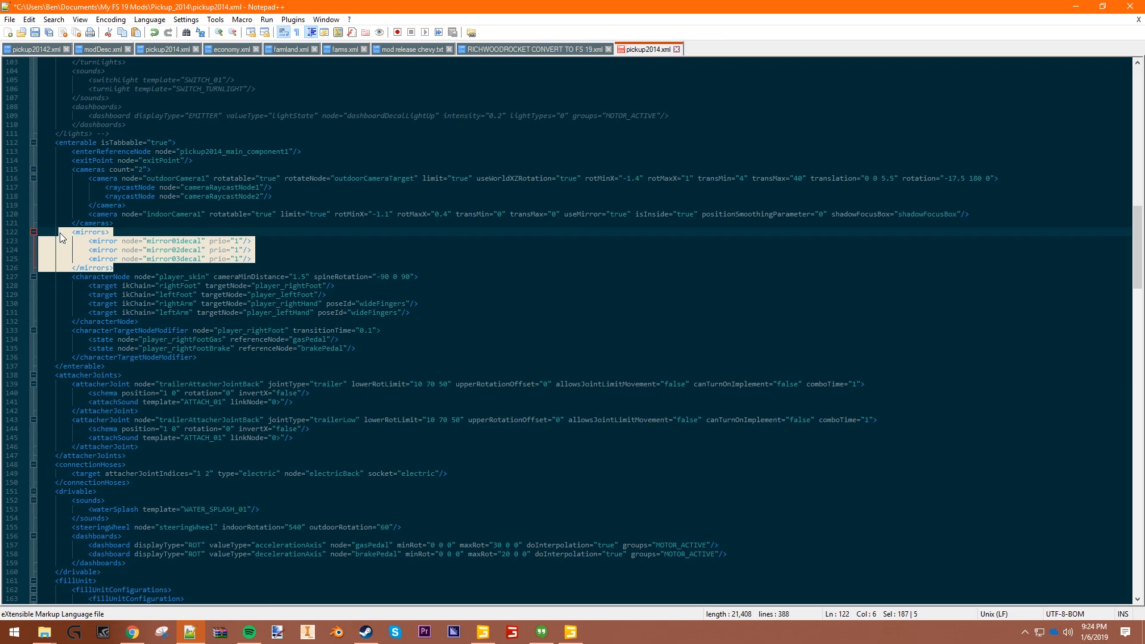
{"action": "key", "text": "ctrl+shift+q"}
{"action": "left_click", "coordinate": [189, 304]}
{"action": "scroll", "coordinate": [301, 480], "scroll_direction": "down", "scroll_amount": 5}
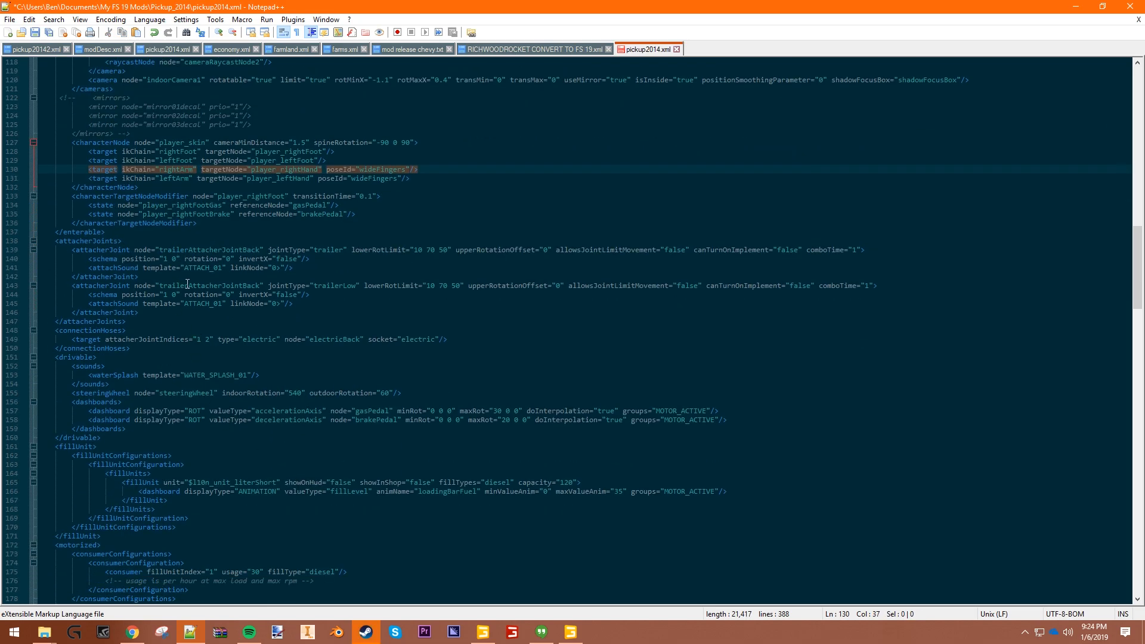
Review the XML from the attacher joints through the motor, animation, tension belt and material sections to the i3dMappings.
{"action": "left_click", "coordinate": [172, 260]}
{"action": "left_click", "coordinate": [165, 294]}
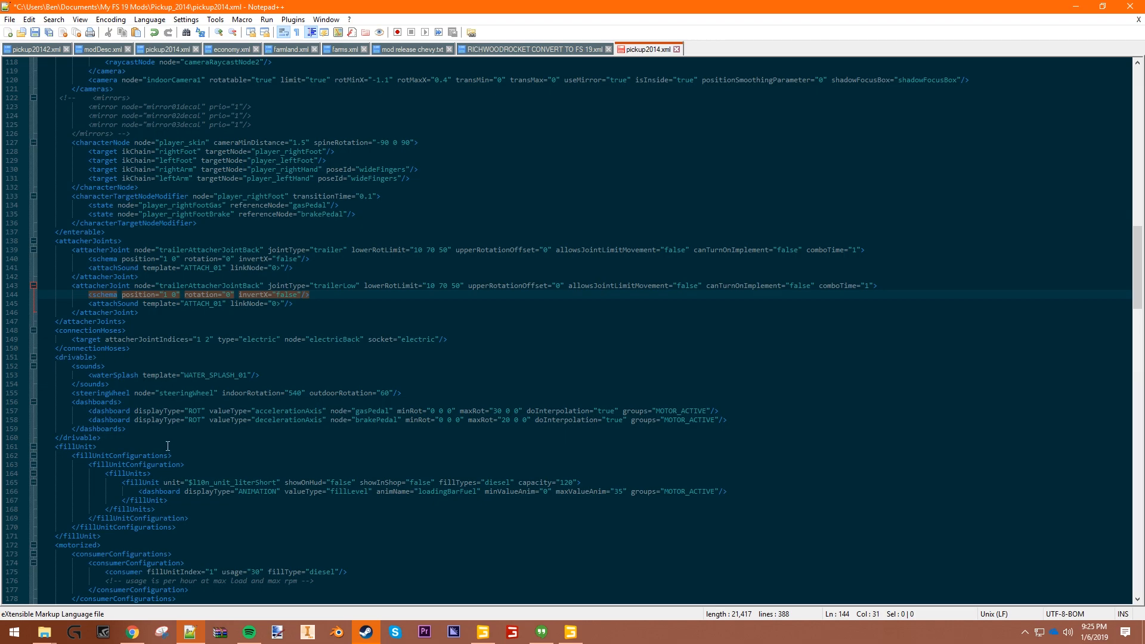
{"action": "scroll", "coordinate": [144, 448], "scroll_direction": "down", "scroll_amount": 5}
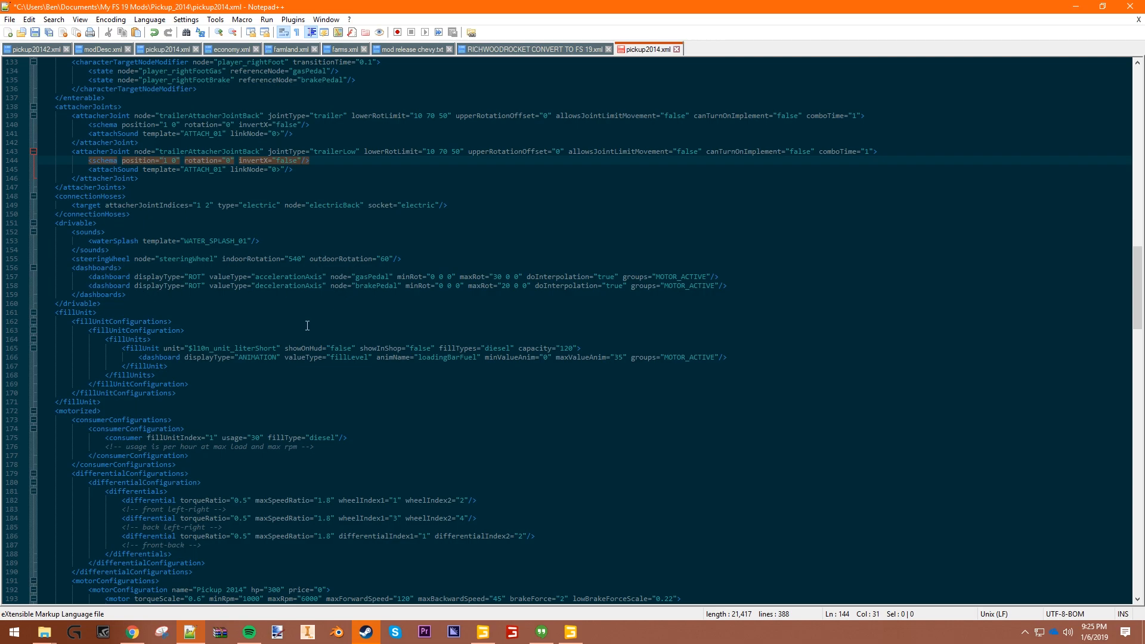
{"action": "scroll", "coordinate": [308, 325], "scroll_direction": "down", "scroll_amount": 6}
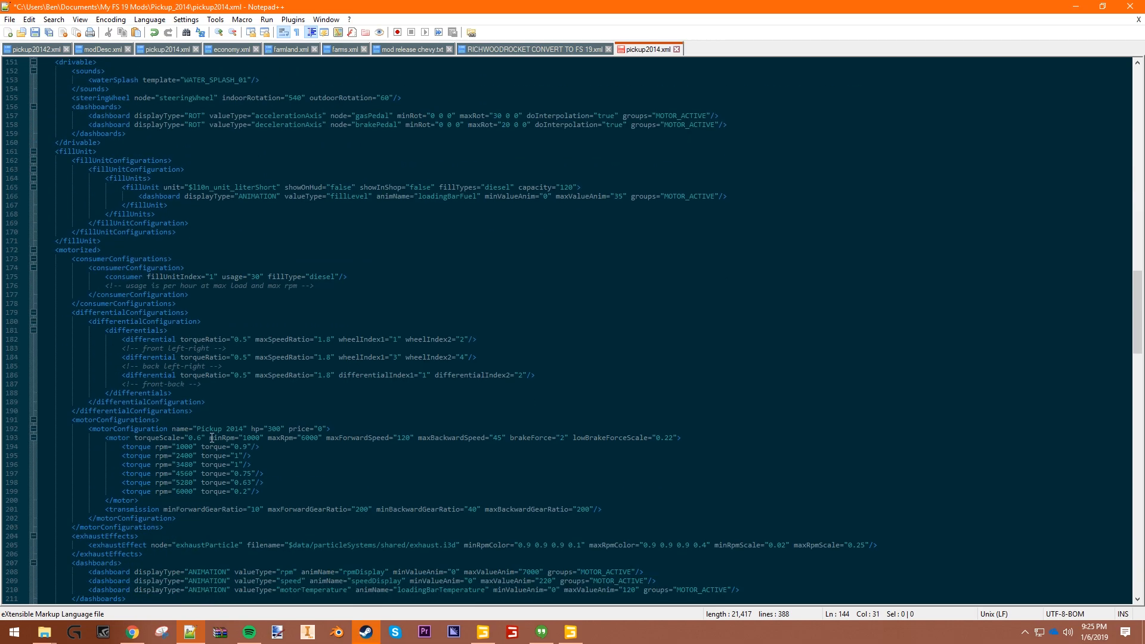
{"action": "scroll", "coordinate": [212, 437], "scroll_direction": "down", "scroll_amount": 9}
{"action": "scroll", "coordinate": [212, 437], "scroll_direction": "down", "scroll_amount": 8}
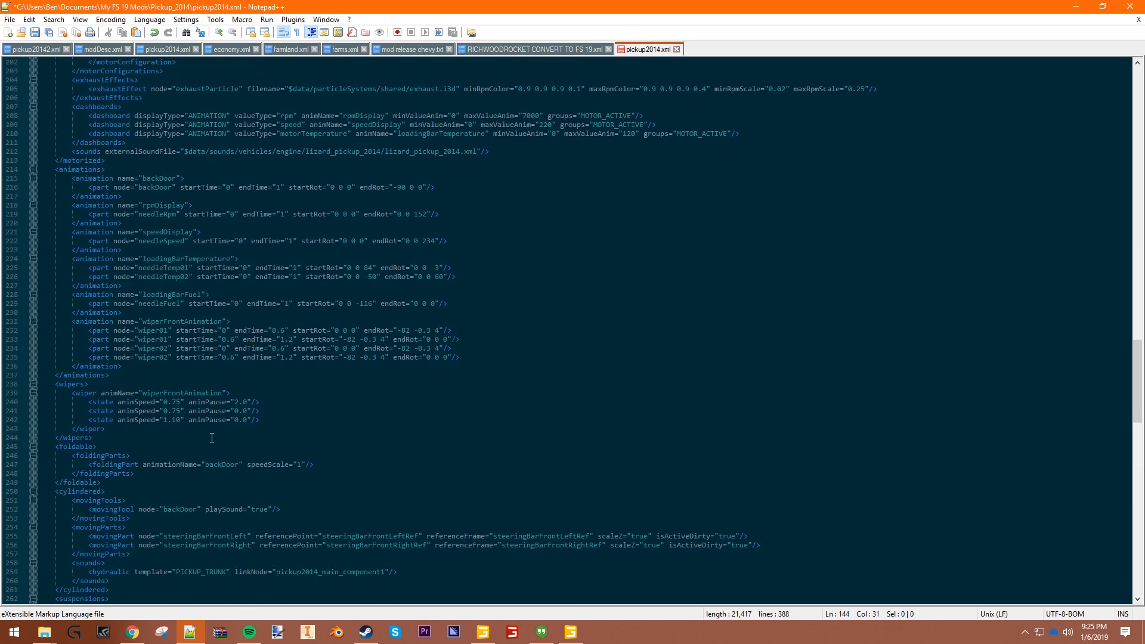
{"action": "scroll", "coordinate": [212, 438], "scroll_direction": "down", "scroll_amount": 7}
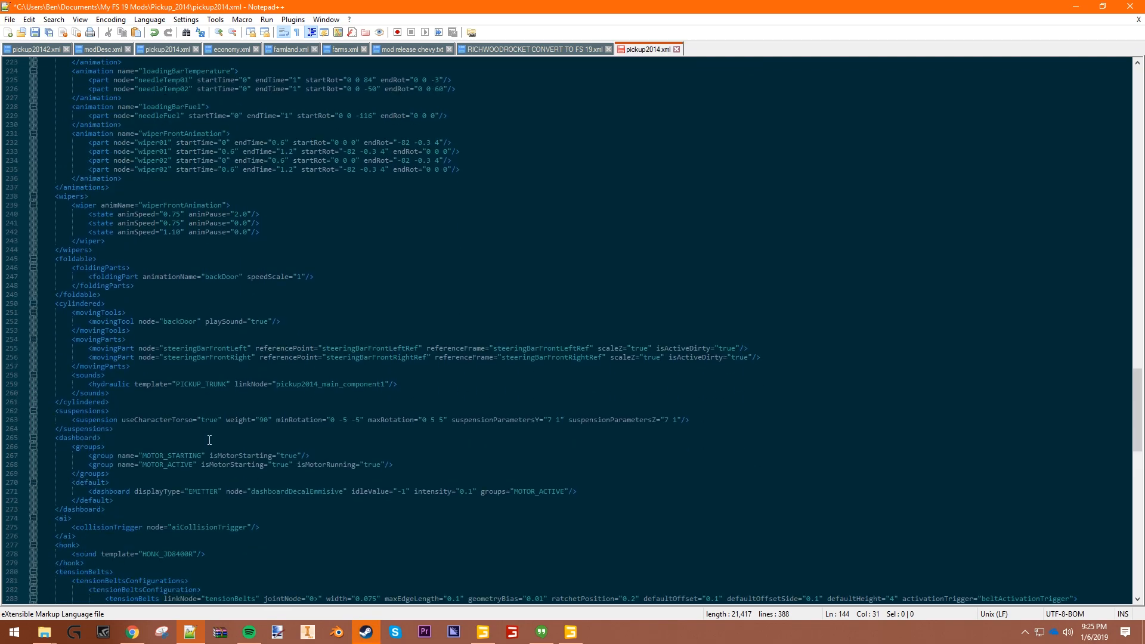
{"action": "scroll", "coordinate": [209, 440], "scroll_direction": "down", "scroll_amount": 13}
{"action": "scroll", "coordinate": [208, 441], "scroll_direction": "down", "scroll_amount": 6}
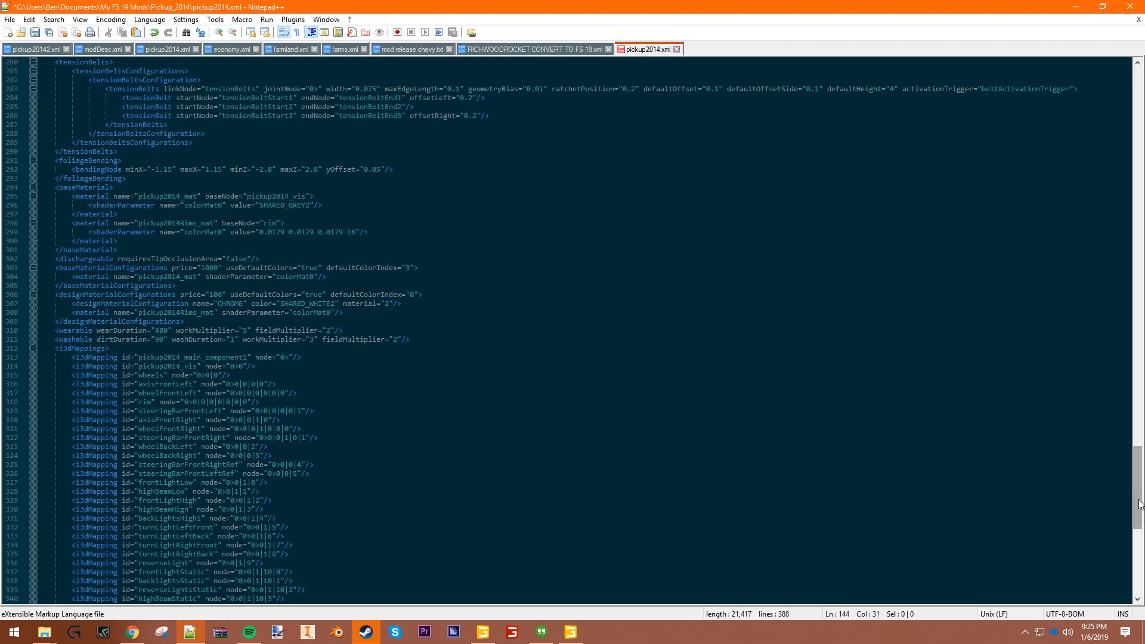
{"action": "left_click_drag", "start_coordinate": [1137, 488], "coordinate": [1135, 107]}
Compare the node names in the wheel physics entries with the wheel entries in the i3dMappings list.
{"action": "scroll", "coordinate": [367, 483], "scroll_direction": "down", "scroll_amount": 6}
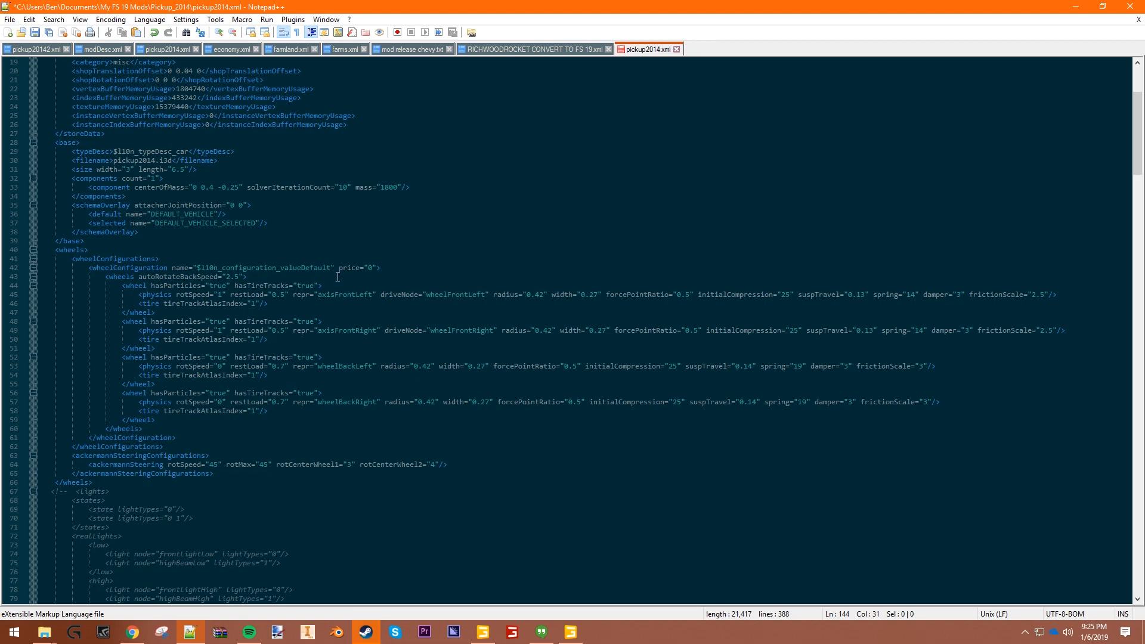
{"action": "left_click", "coordinate": [346, 294]}
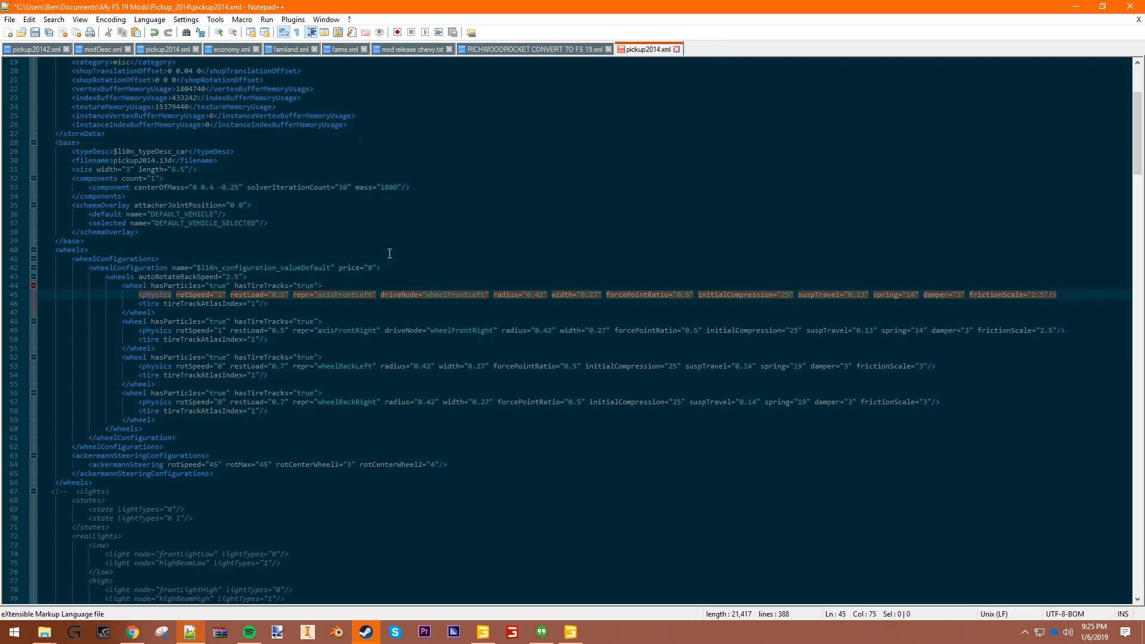
{"action": "scroll", "coordinate": [374, 242], "scroll_direction": "down", "scroll_amount": 20}
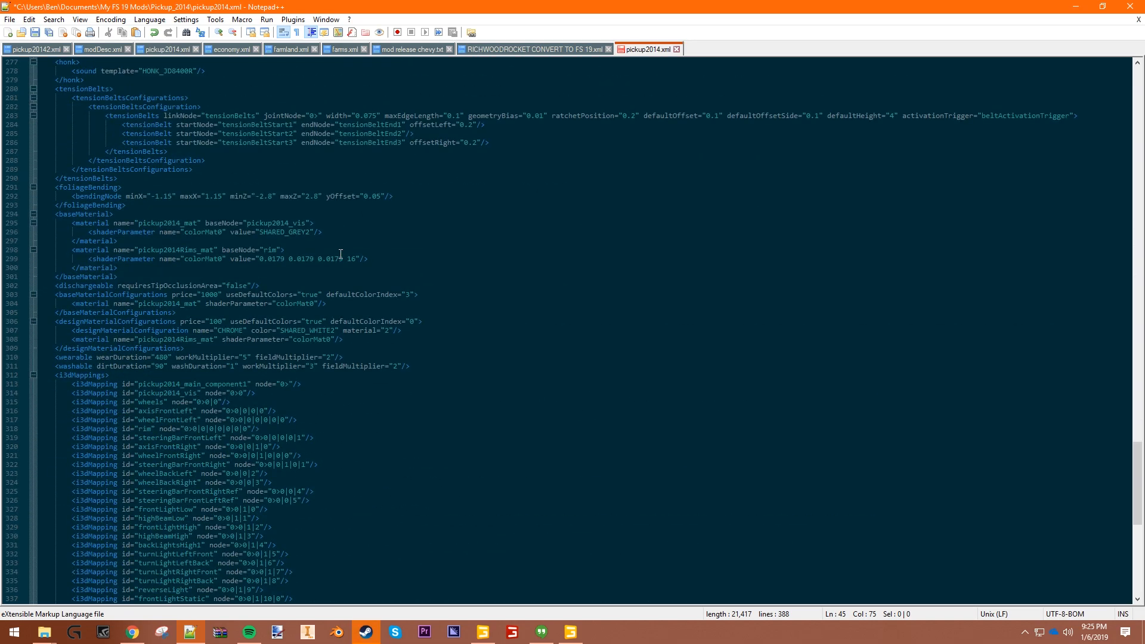
{"action": "scroll", "coordinate": [356, 241], "scroll_direction": "up", "scroll_amount": 4}
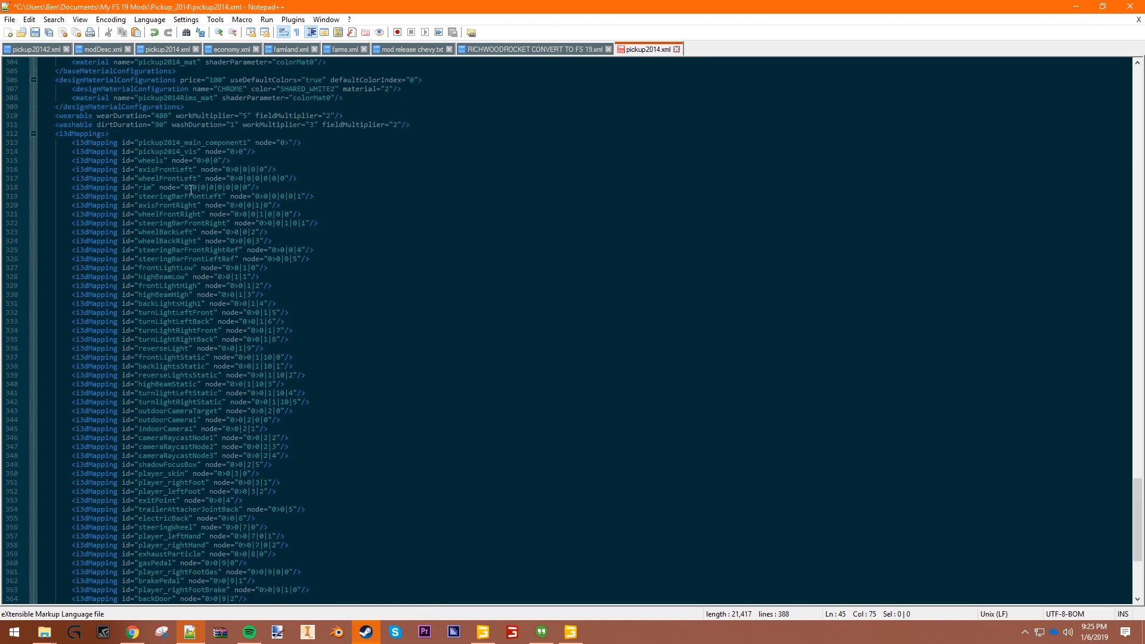
{"action": "left_click", "coordinate": [159, 241]}
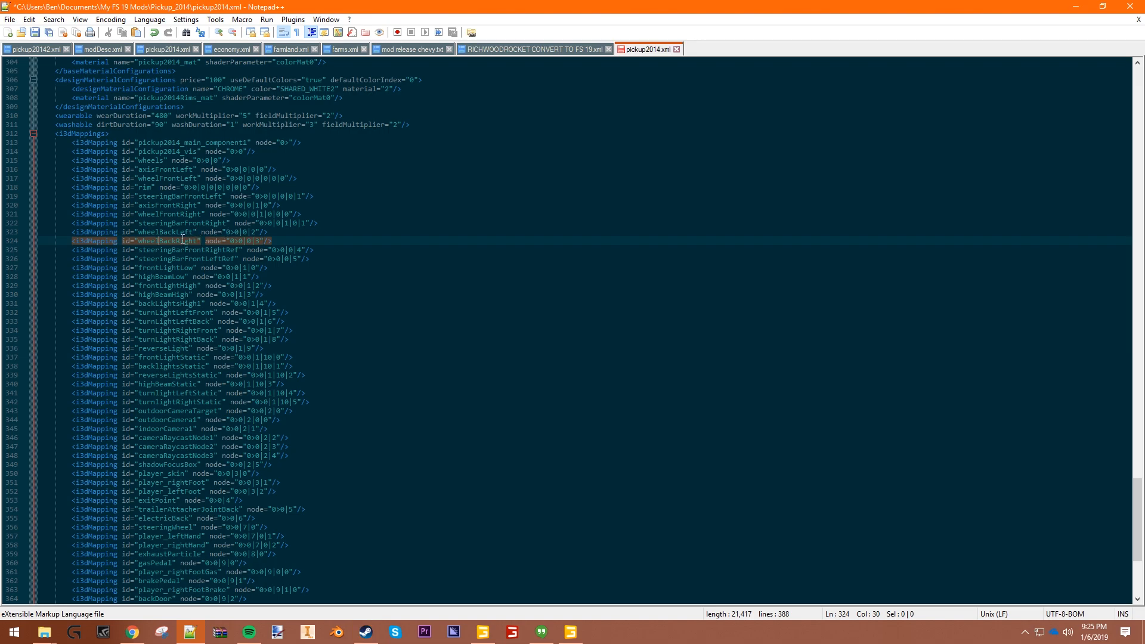
{"action": "left_click", "coordinate": [177, 232]}
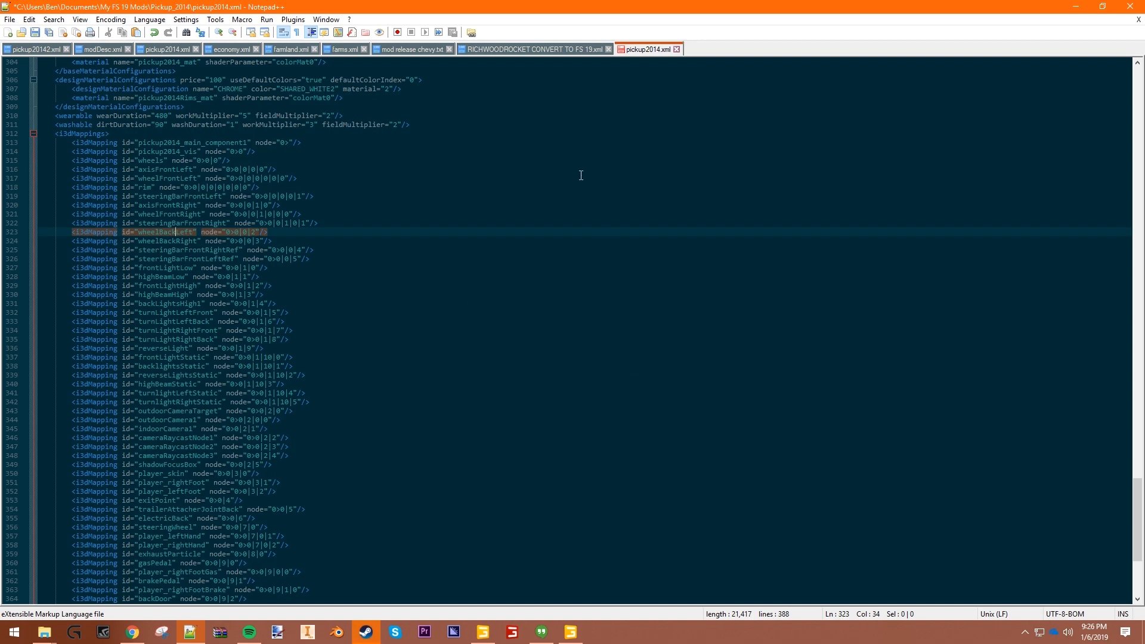
{"action": "left_click_drag", "start_coordinate": [1121, 491], "coordinate": [1107, 117]}
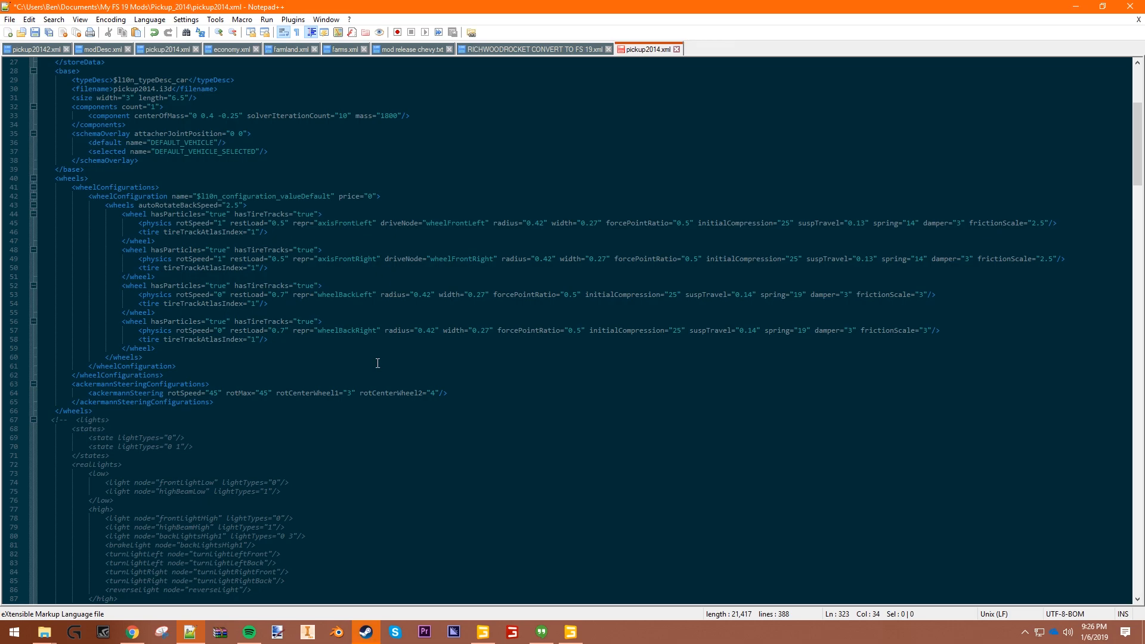
Replace axisFrontLeft in the first wheel's repr with leftFront's index path 0>2|0, copied from pickup2014.i3d in GIANTS Editor.
{"action": "left_click", "coordinate": [355, 223]}
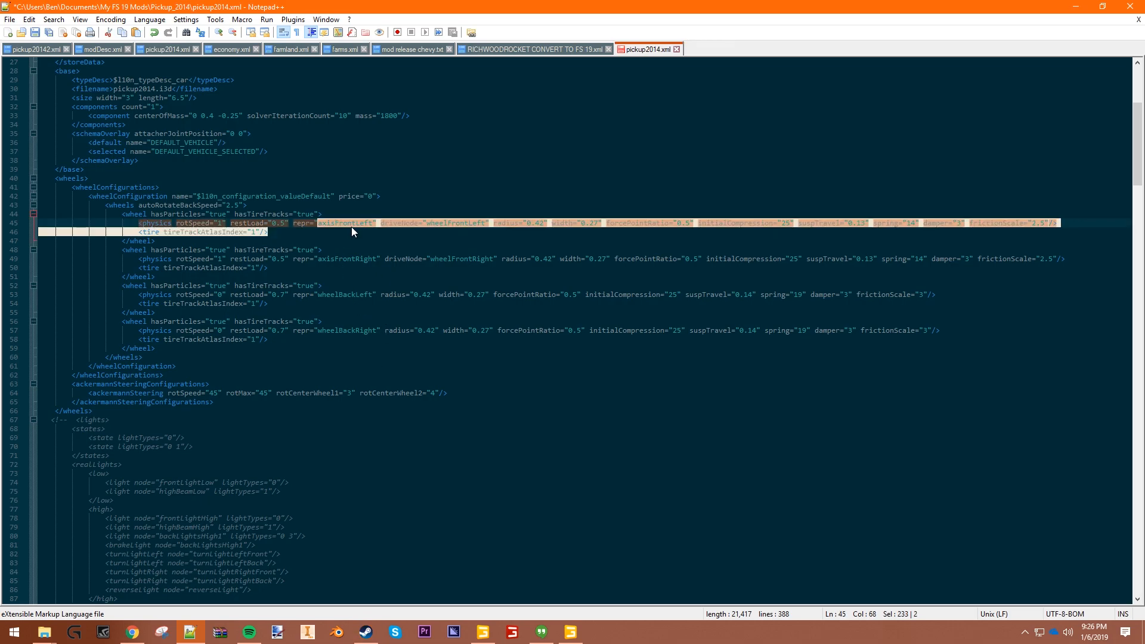
{"action": "double_click", "coordinate": [351, 224]}
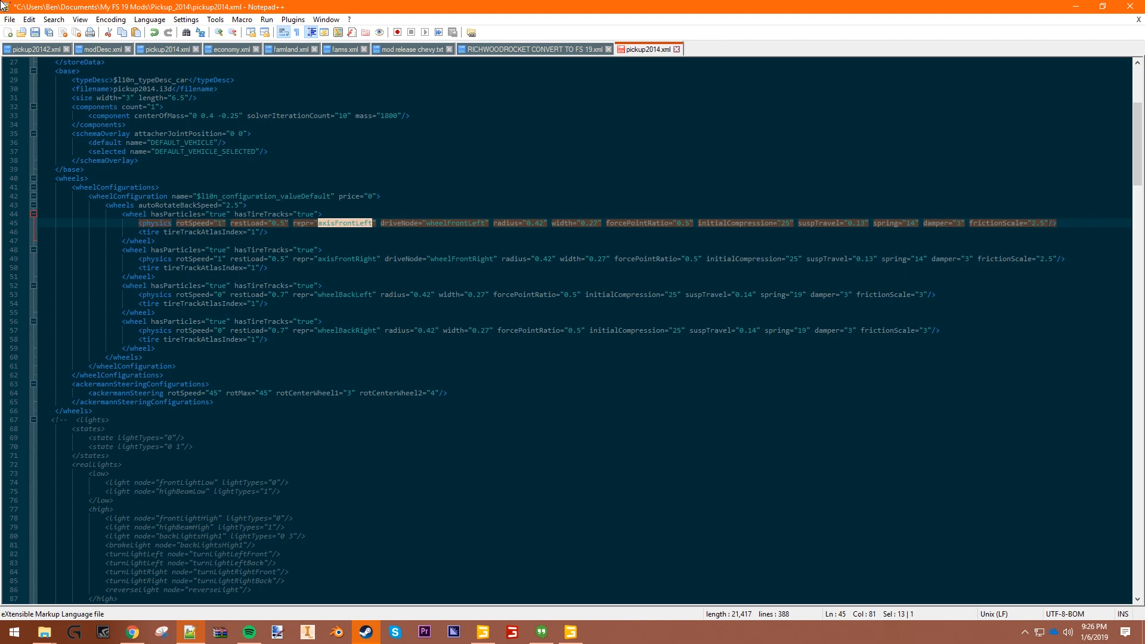
{"action": "key", "text": "Delete"}
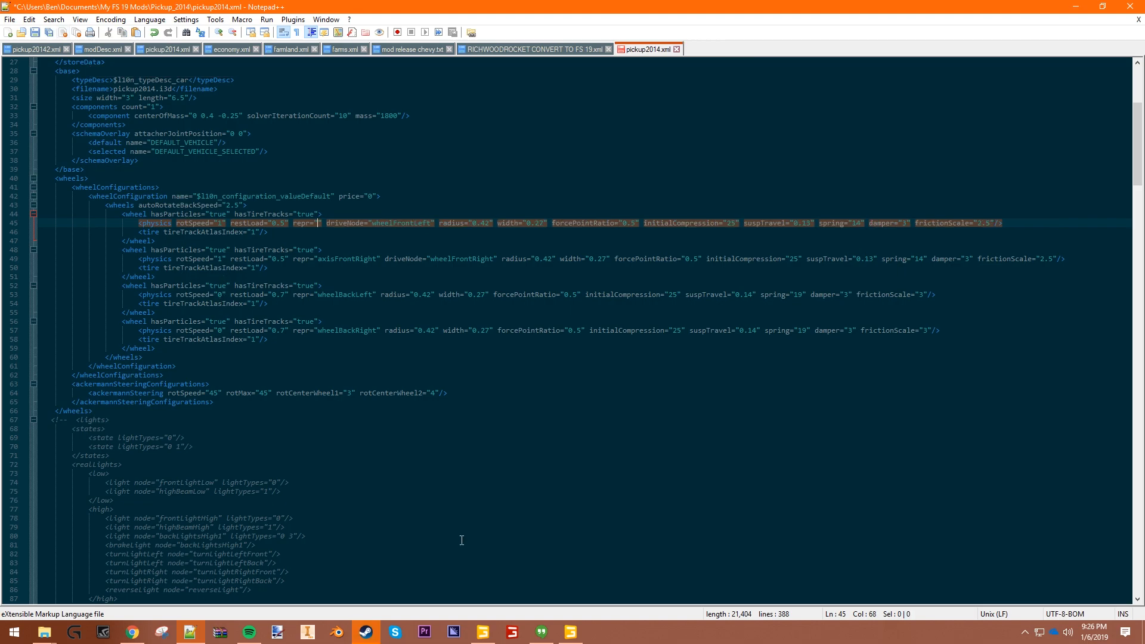
{"action": "mouse_move", "coordinate": [575, 634]}
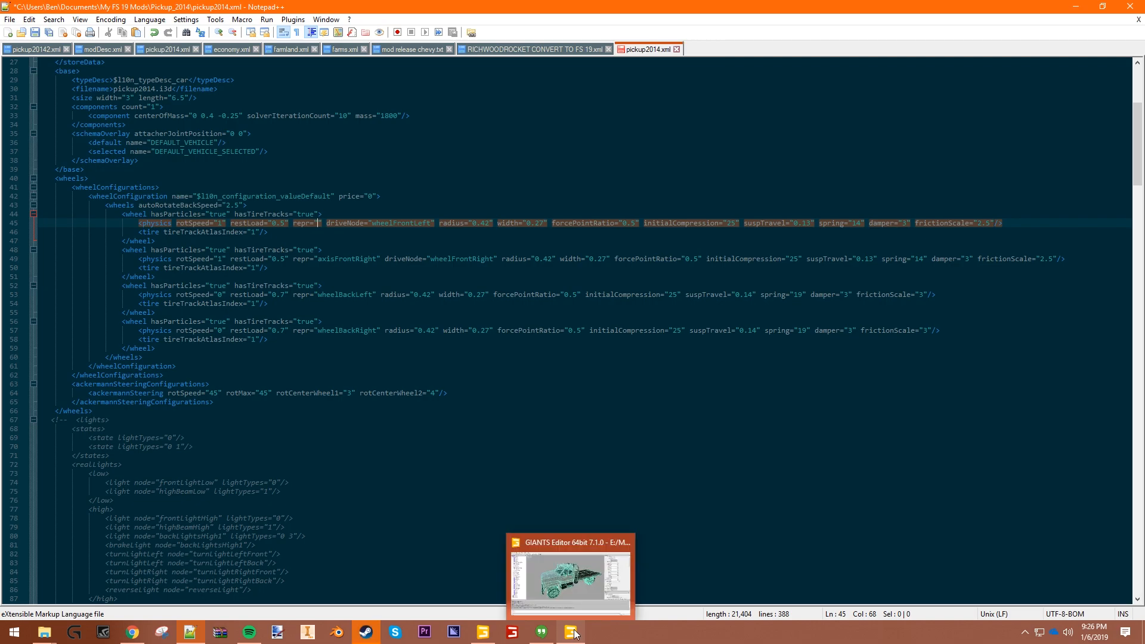
{"action": "left_click", "coordinate": [571, 581]}
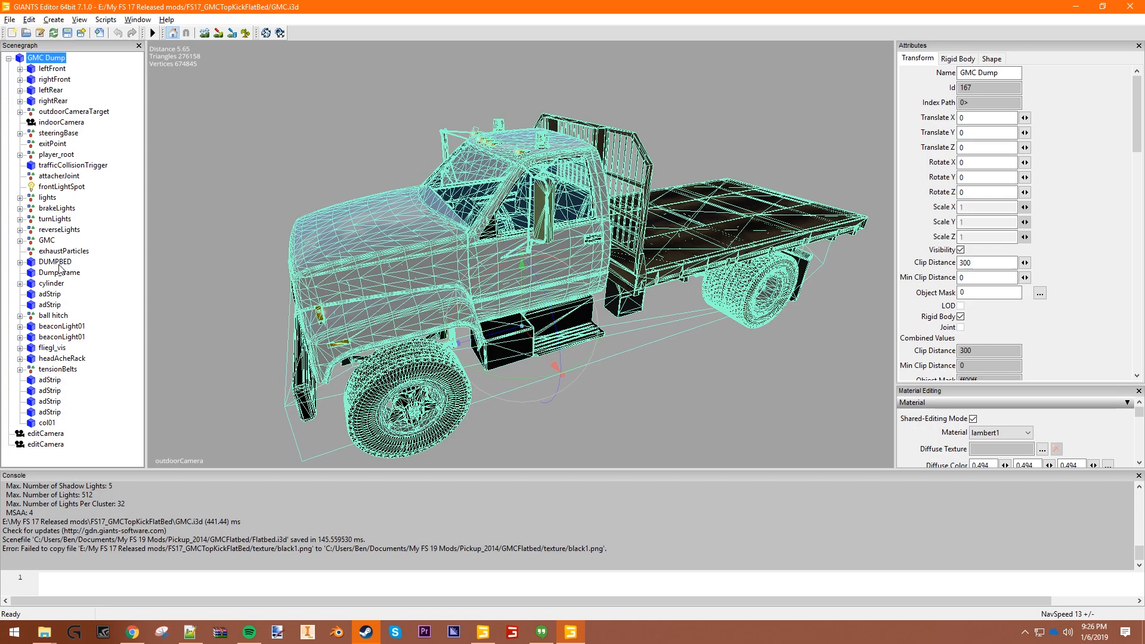
{"action": "left_click", "coordinate": [483, 633]}
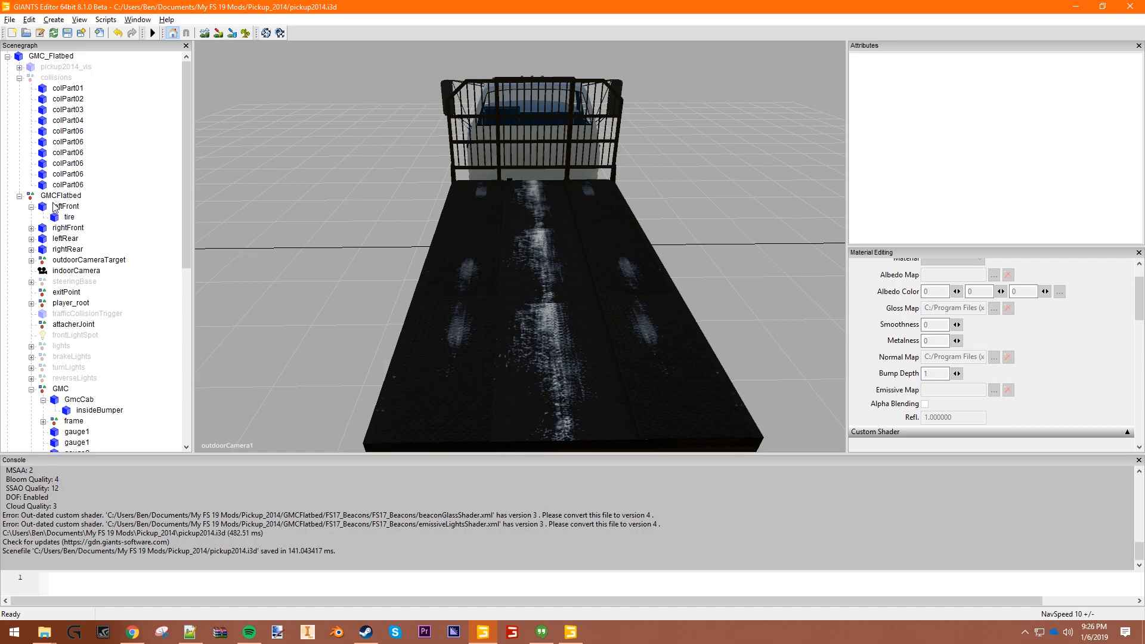
{"action": "left_click", "coordinate": [32, 207]}
{"action": "left_click", "coordinate": [55, 209]}
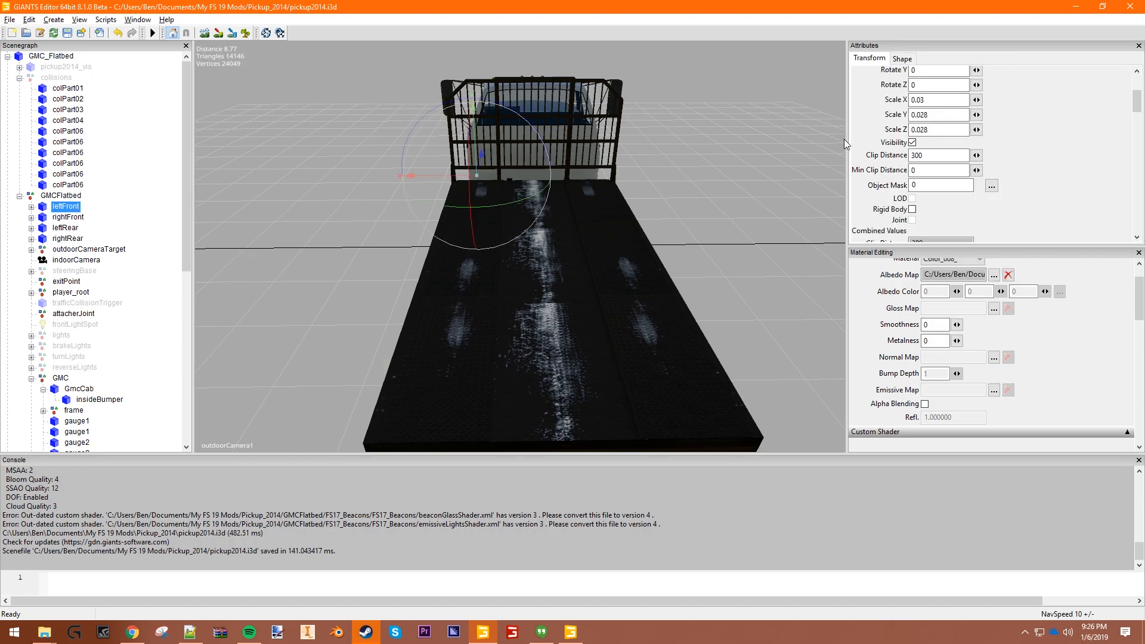
{"action": "scroll", "coordinate": [1036, 163], "scroll_direction": "up", "scroll_amount": 5}
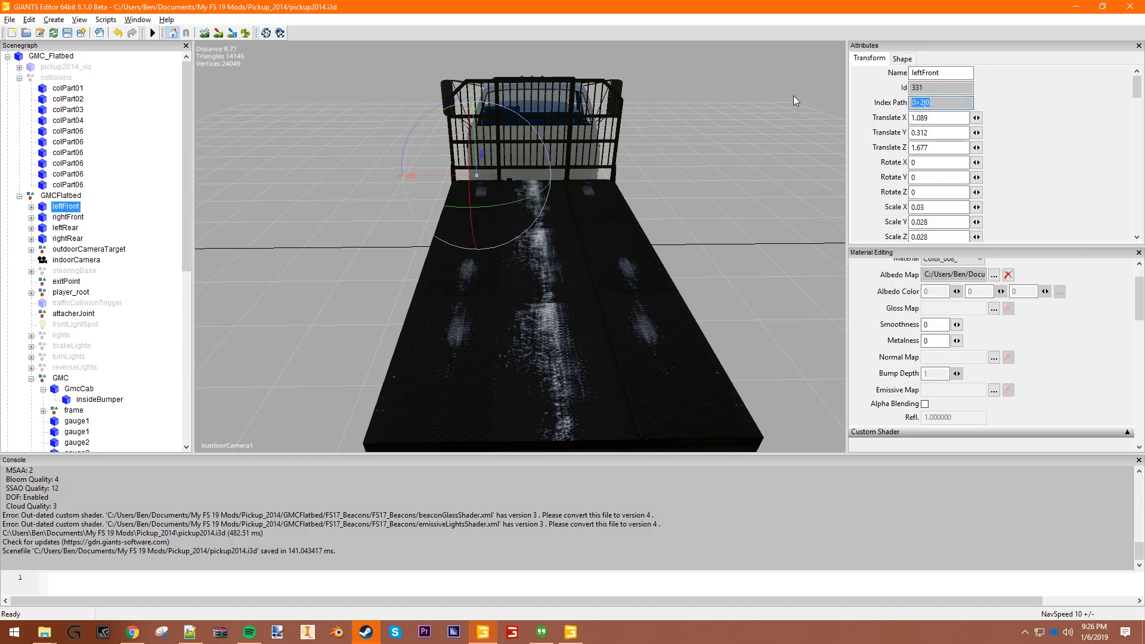
{"action": "key", "text": "alt+Tab"}
{"action": "type", "text": "0>2|0"}
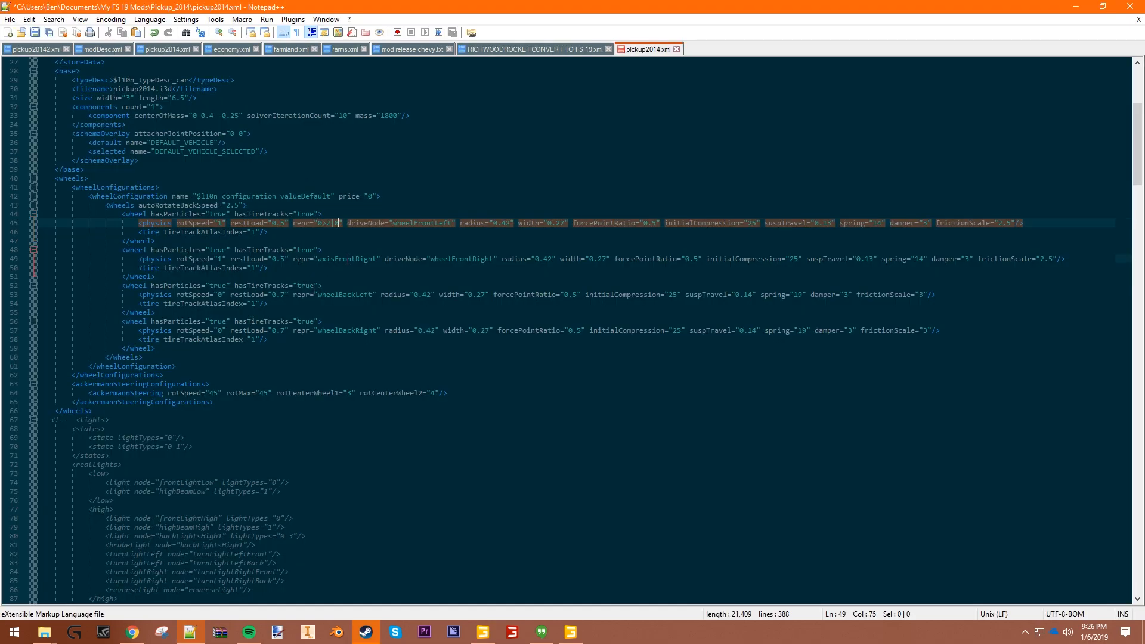
Set the driveNode in the first wheel's physics entry to the index path 0>2|0.
{"action": "double_click", "coordinate": [347, 259]}
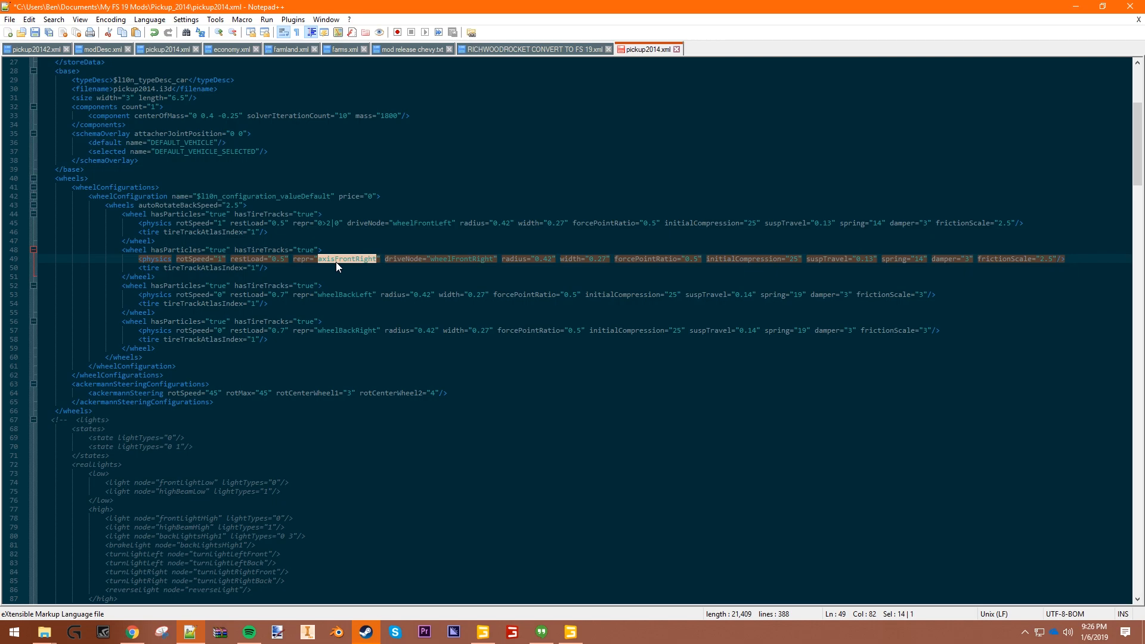
{"action": "double_click", "coordinate": [431, 224]}
{"action": "type", "text": "0>2|0"}
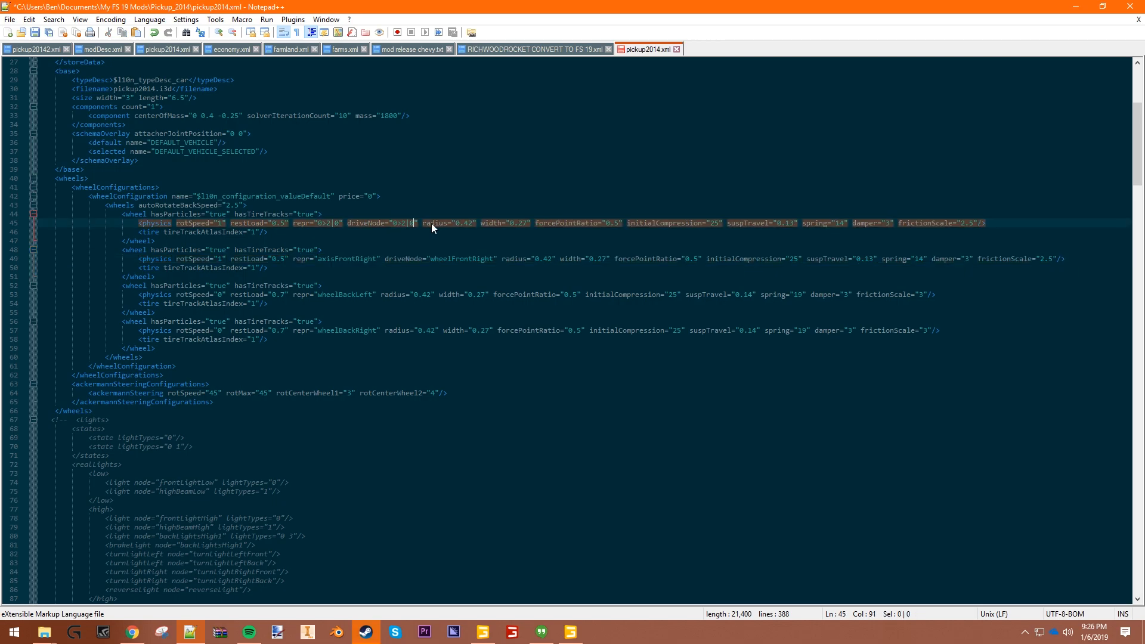
Set both the repr and driveNode in the second wheel's physics entry to 0>2|1.
{"action": "double_click", "coordinate": [358, 260]}
{"action": "type", "text": "0>2|0"}
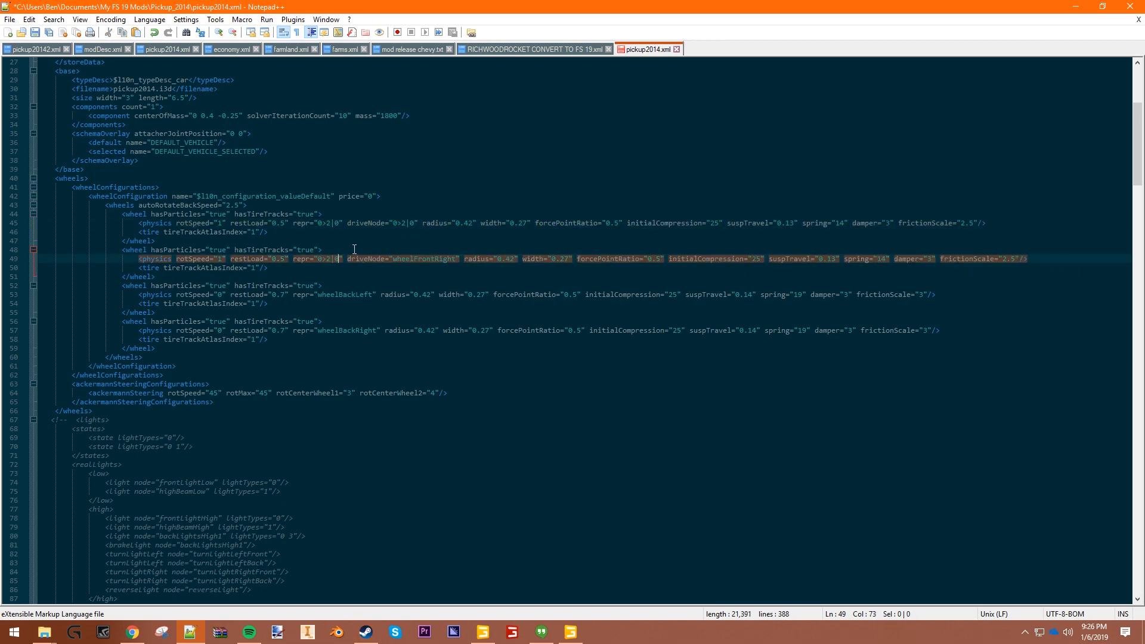
{"action": "key", "text": "BackSpace"}
{"action": "type", "text": "1"}
{"action": "double_click", "coordinate": [418, 259]}
{"action": "type", "text": "0>2|0"}
{"action": "key", "text": "BackSpace"}
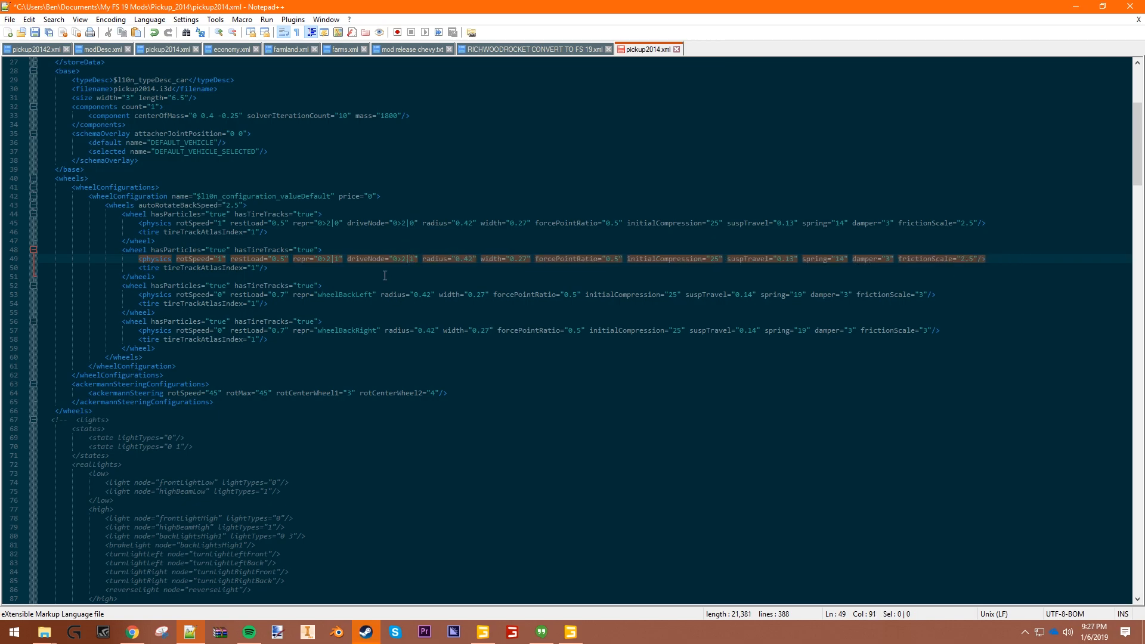
{"action": "type", "text": "1"}
Set the repr to 0>2|2 for the third wheel and 0>2|3 for the fourth wheel.
{"action": "double_click", "coordinate": [361, 295]}
{"action": "type", "text": "0>2|0"}
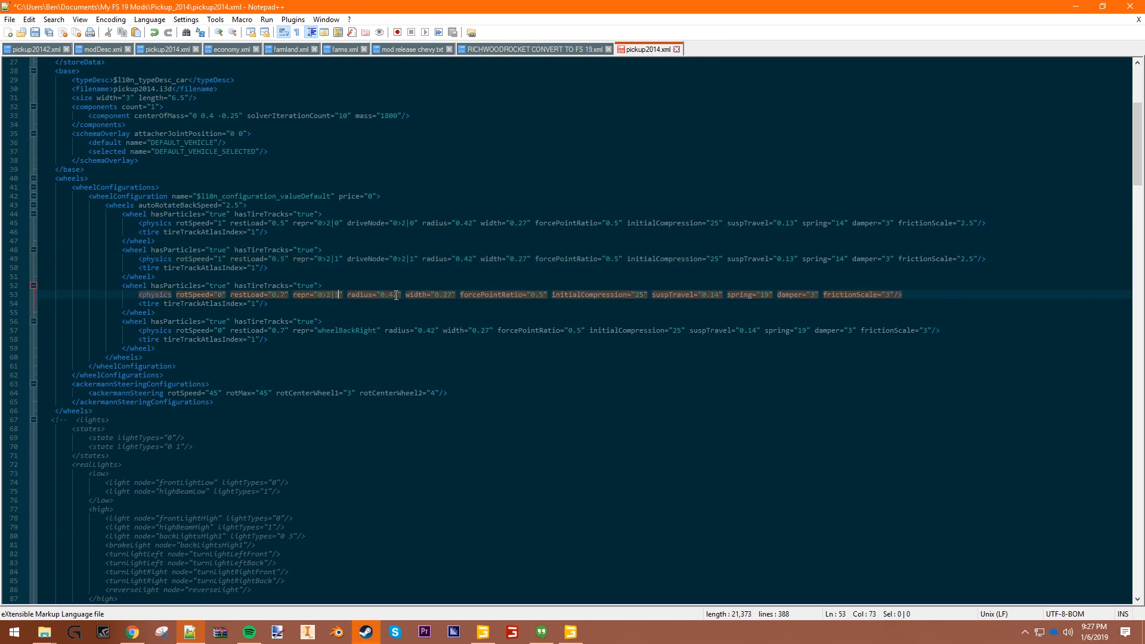
{"action": "double_click", "coordinate": [343, 331]}
{"action": "key", "text": "BackSpace"}
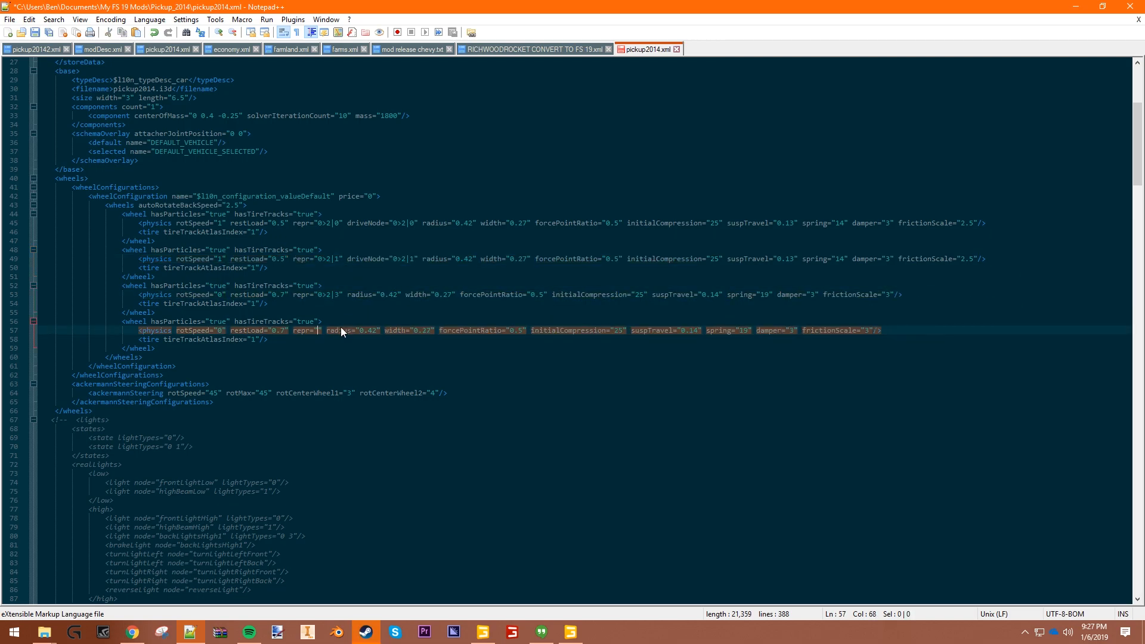
{"action": "type", "text": "0>2|3"}
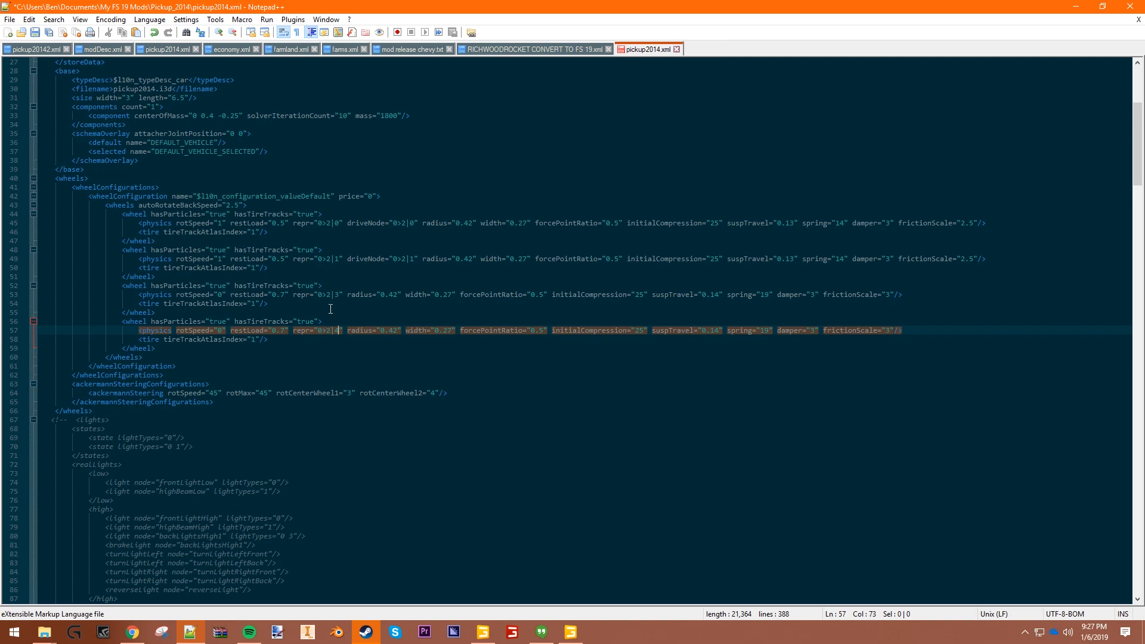
{"action": "left_click", "coordinate": [456, 300]}
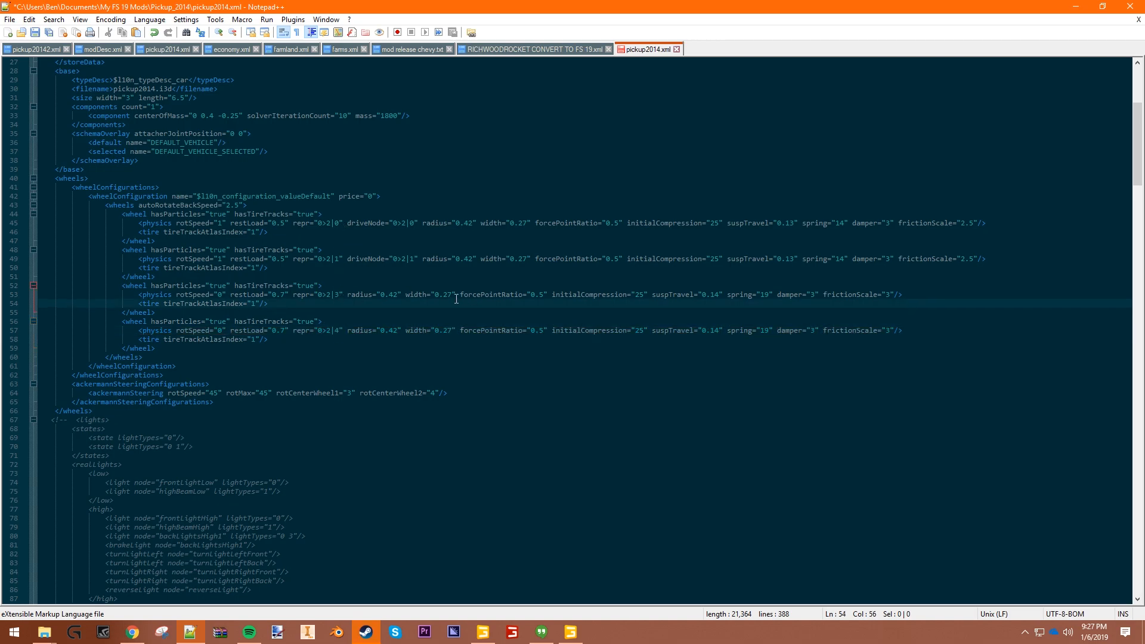
{"action": "left_click", "coordinate": [341, 295]}
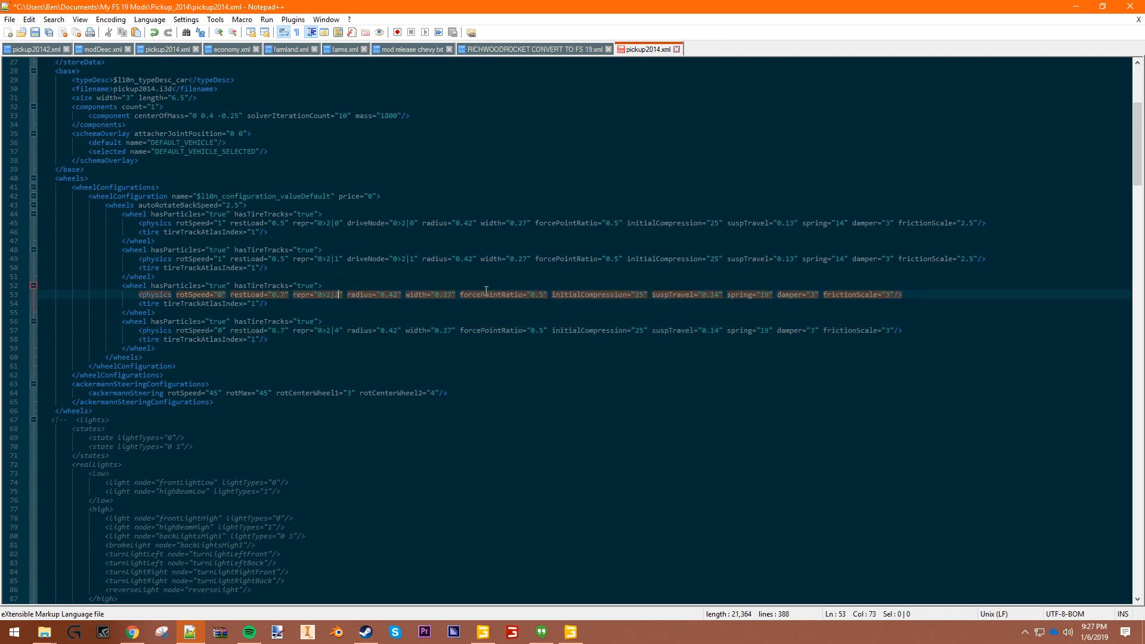
{"action": "left_click", "coordinate": [339, 329]}
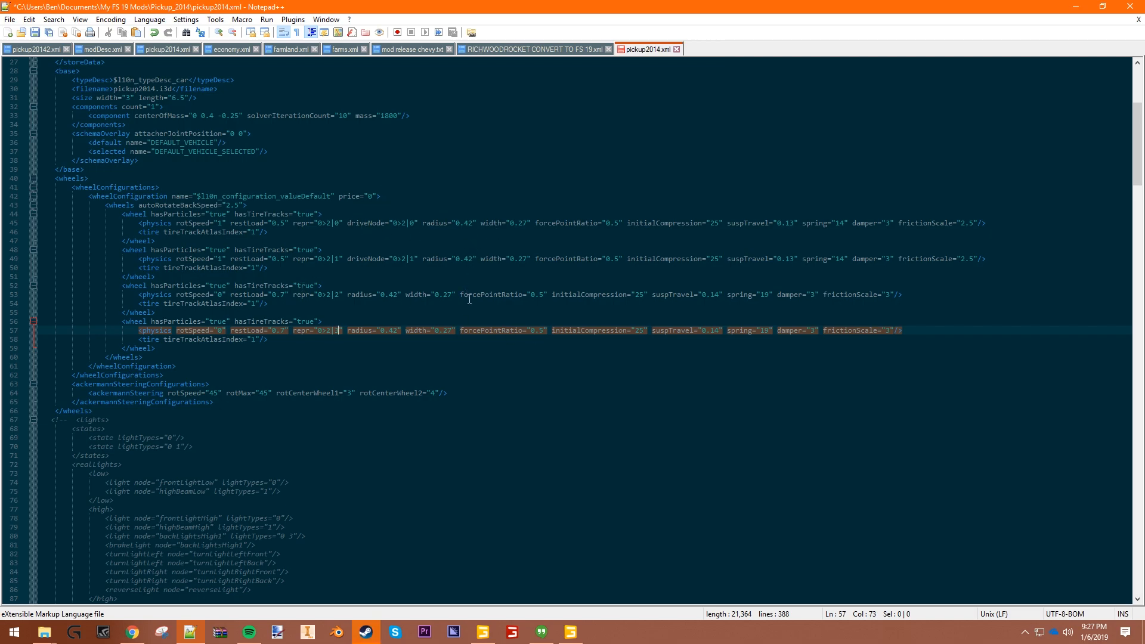
Calculate .42*1.25 with Windows search to work out a larger wheel radius.
{"action": "left_click", "coordinate": [471, 223]}
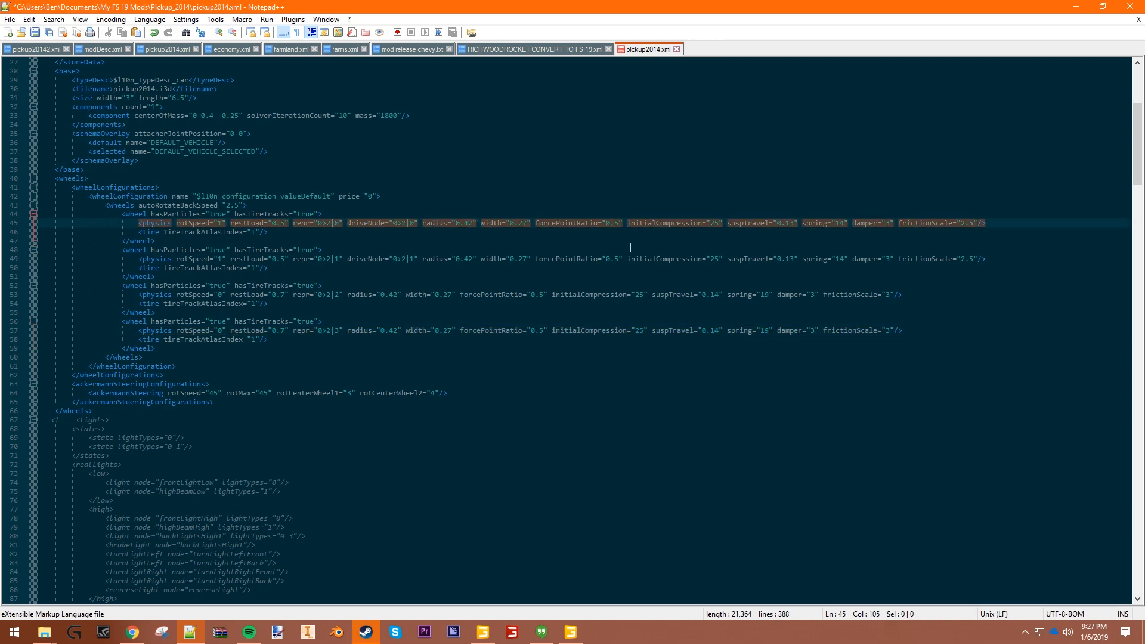
{"action": "key", "text": "super"}
{"action": "type", "text": "."}
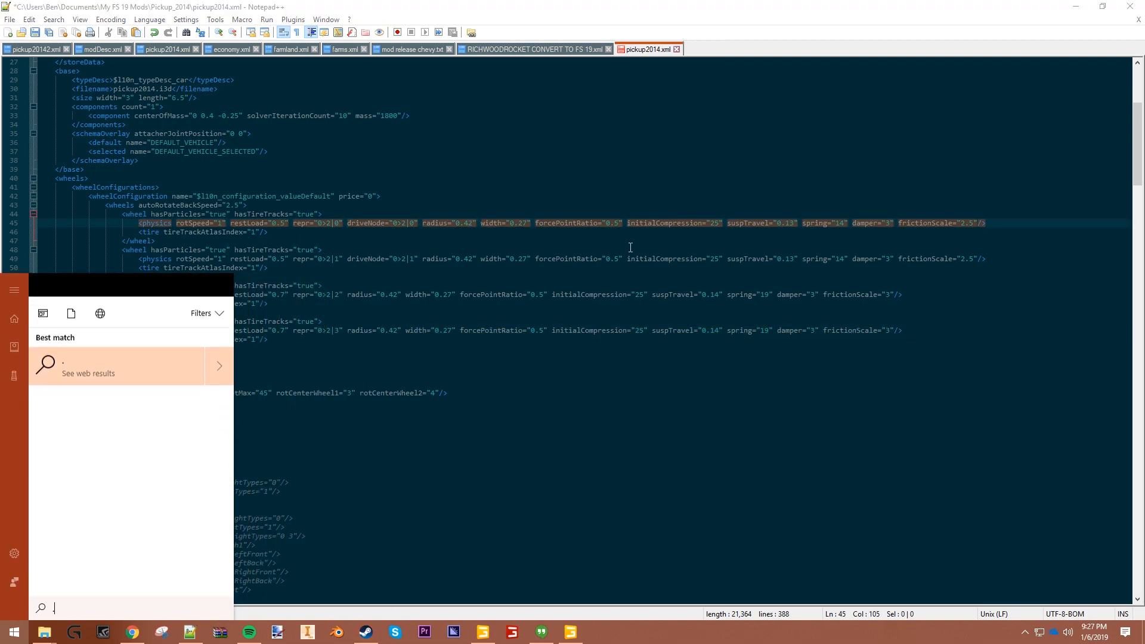
{"action": "type", "text": "42*1.25"}
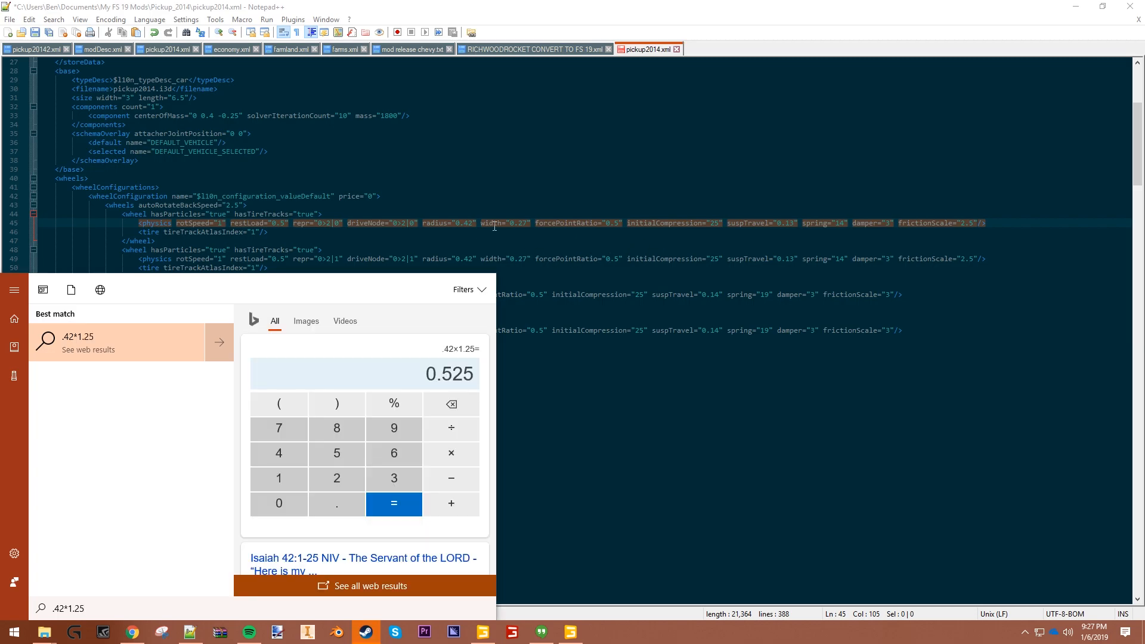
Set the radius to 0.6 in the physics entries of the first and second wheels.
{"action": "left_click", "coordinate": [493, 225]}
{"action": "key", "text": "Left"}
{"action": "key", "text": "Left"}
{"action": "key", "text": "Left"}
{"action": "key", "text": "Left"}
{"action": "key", "text": "Left"}
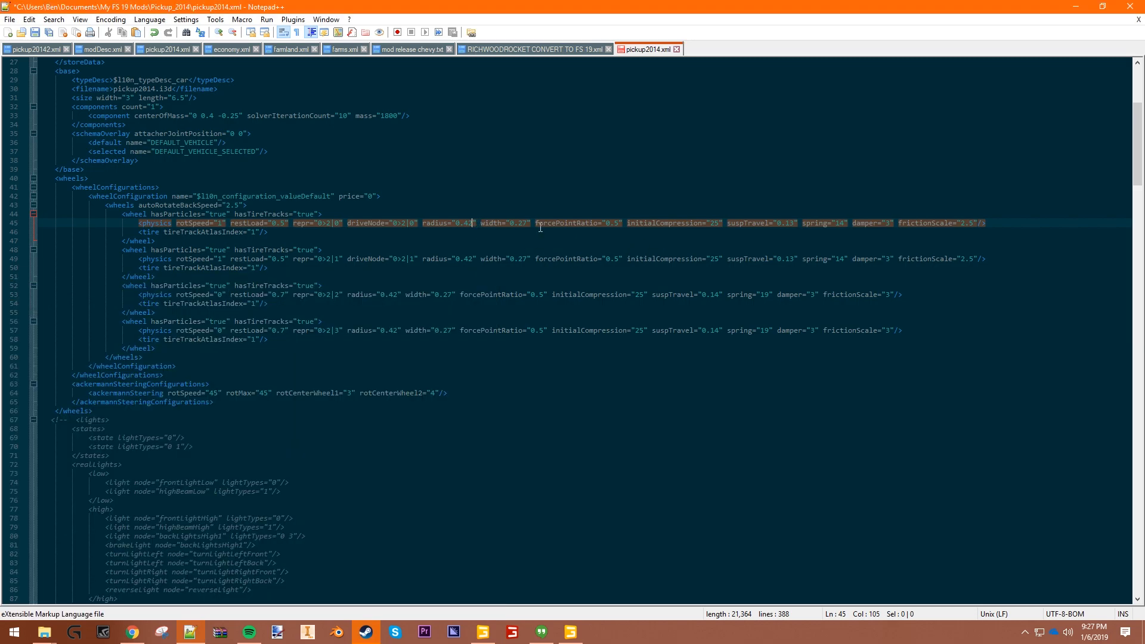
{"action": "key", "text": "BackSpace"}
{"action": "key", "text": "BackSpace"}
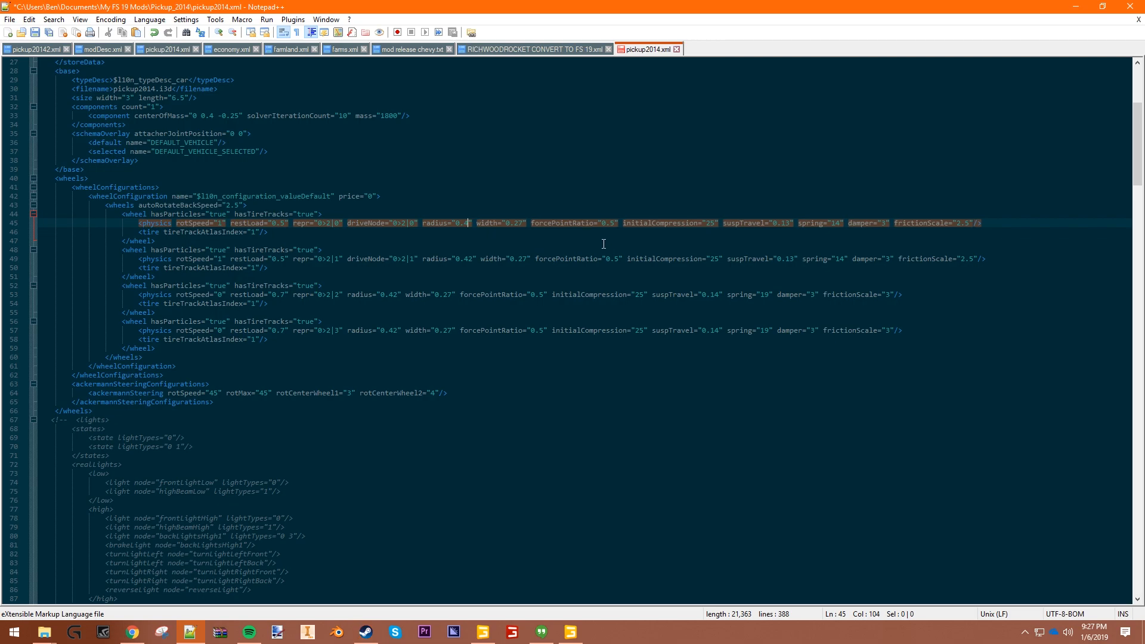
{"action": "type", "text": "6"}
{"action": "left_click", "coordinate": [472, 258]}
{"action": "key", "text": "BackSpace"}
{"action": "key", "text": "BackSpace"}
{"action": "type", "text": "6"}
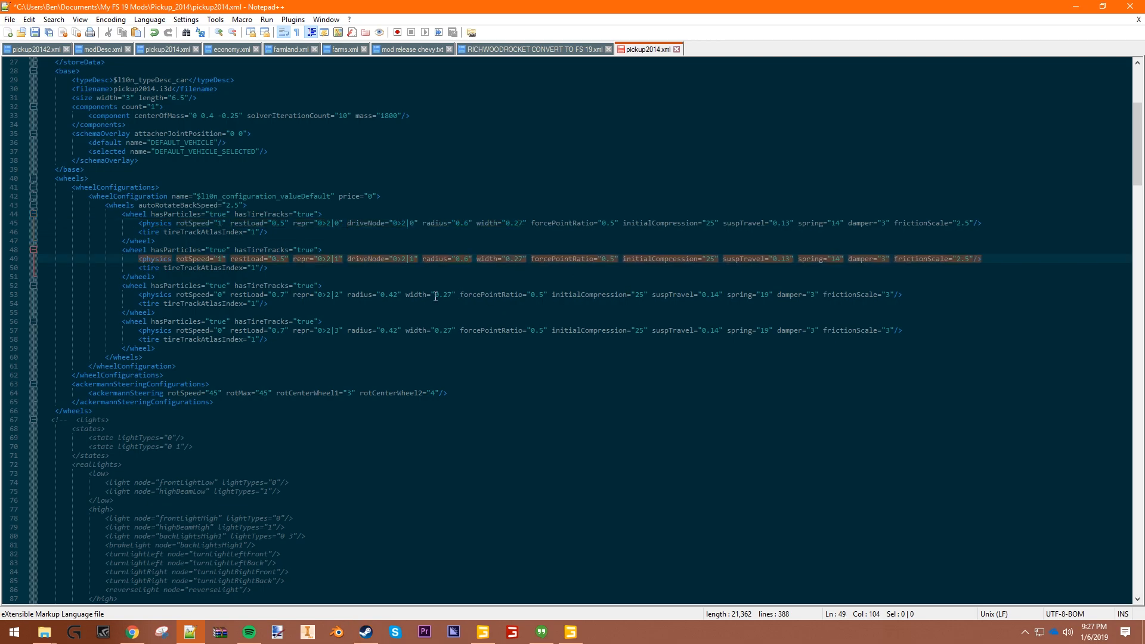
Set the width to 0.6 in the third and fourth wheels' physics entries and save pickup2014.xml.
{"action": "left_click", "coordinate": [452, 294]}
{"action": "key", "text": "BackSpace"}
{"action": "key", "text": "BackSpace"}
{"action": "type", "text": "6"}
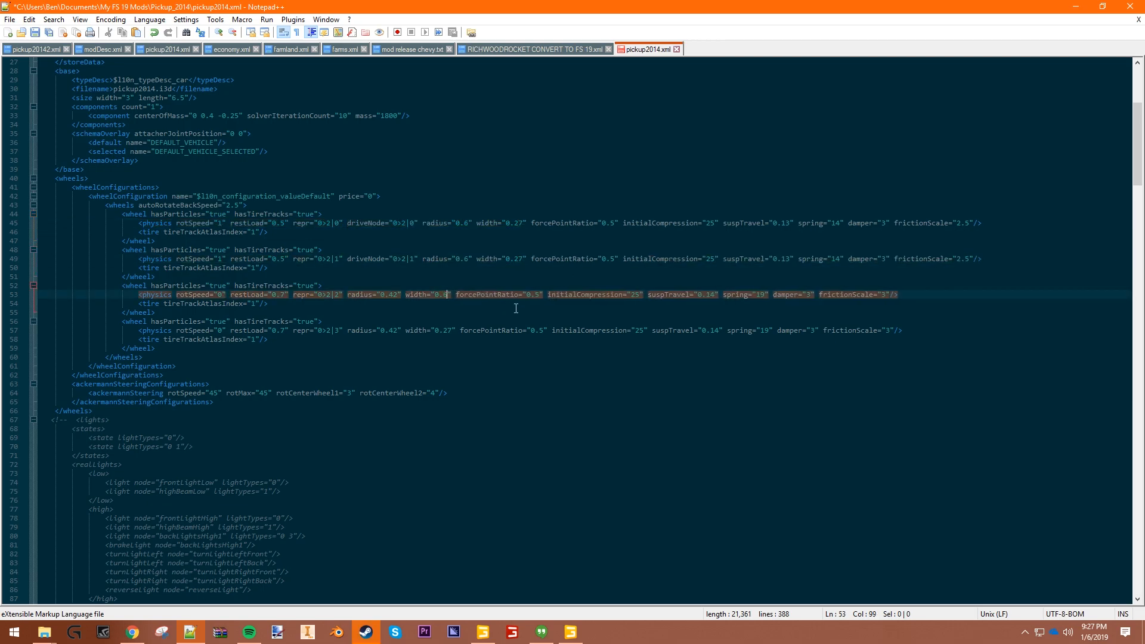
{"action": "left_click", "coordinate": [455, 330]}
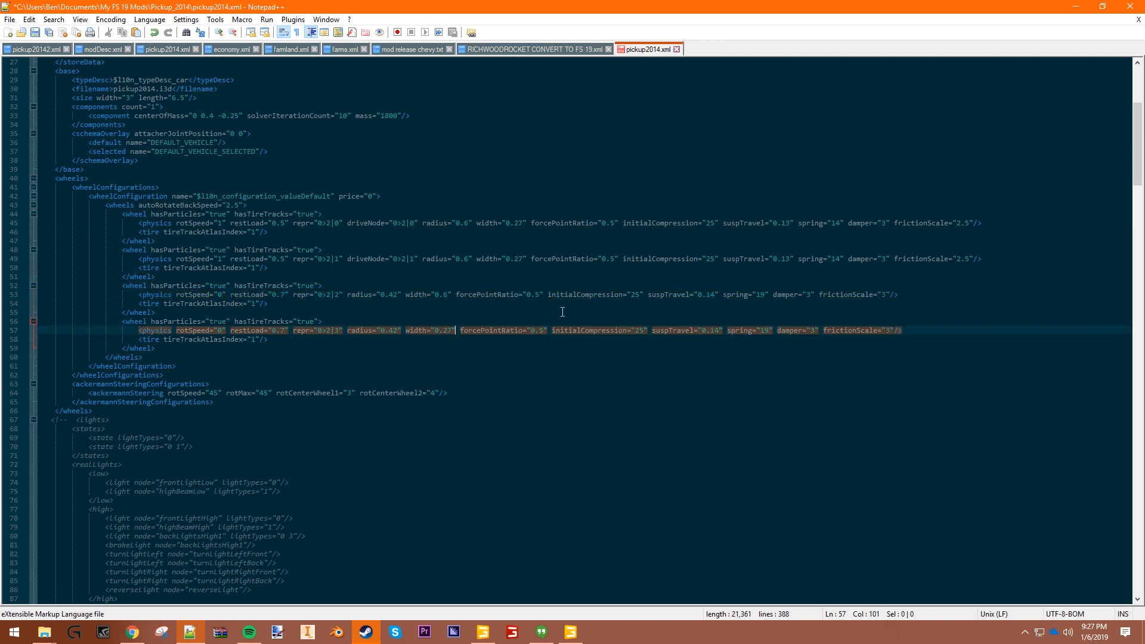
{"action": "key", "text": "BackSpace"}
{"action": "key", "text": "BackSpace"}
{"action": "type", "text": "6"}
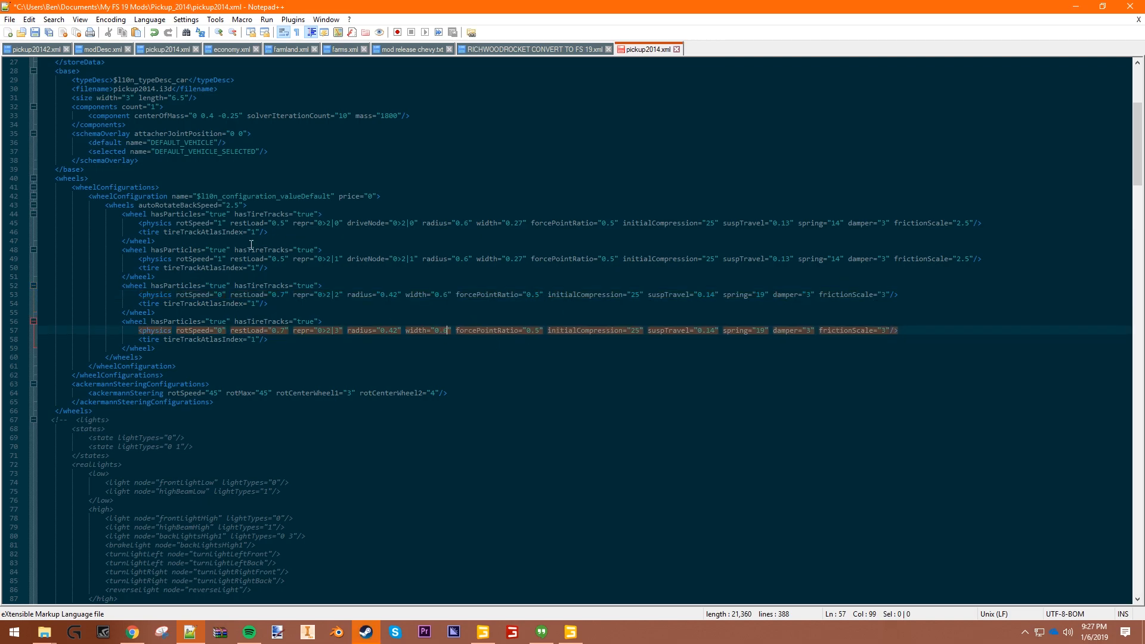
{"action": "left_click", "coordinate": [36, 33]}
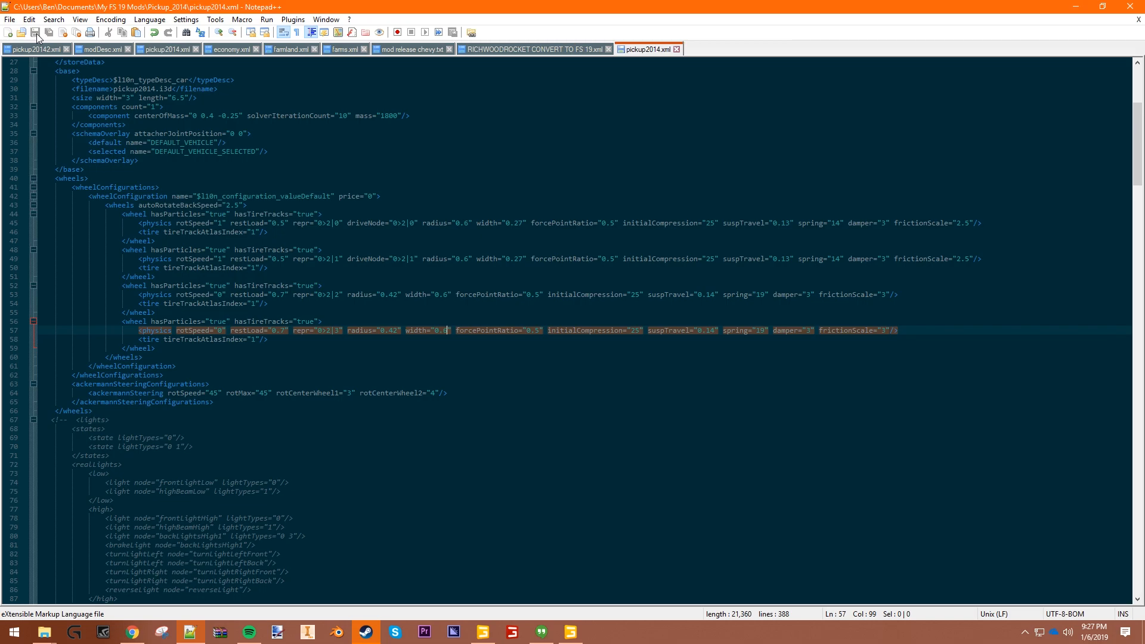
Save pickup2014.i3d in GIANTS Editor and close both editor windows, discarding the changes to GMC.i3d.
{"action": "left_click", "coordinate": [1129, 6]}
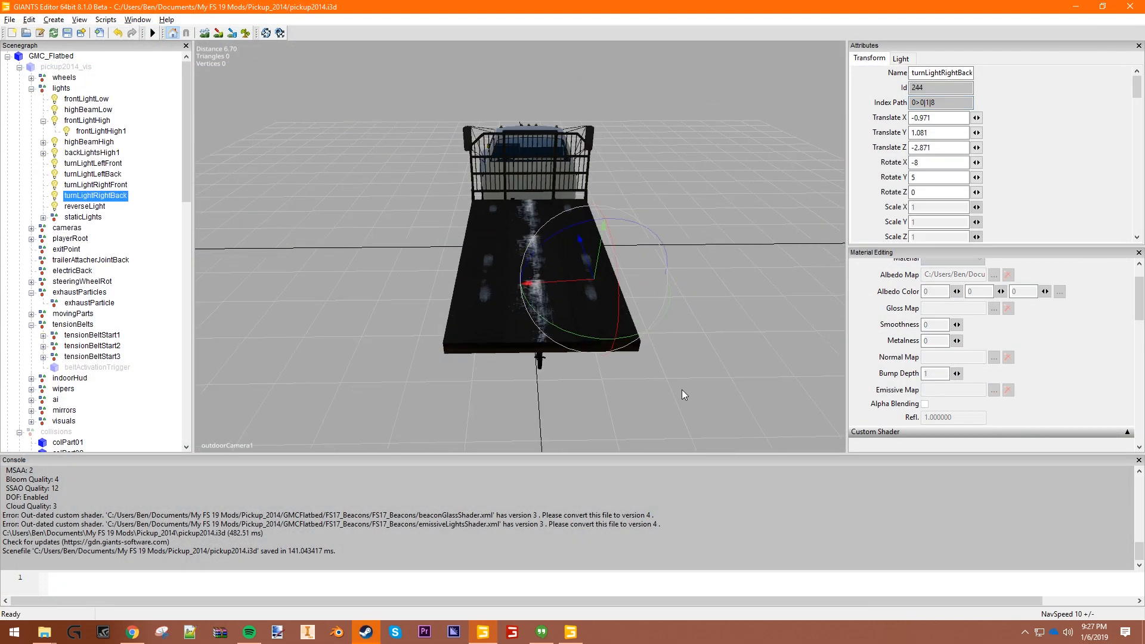
{"action": "left_click", "coordinate": [688, 410]}
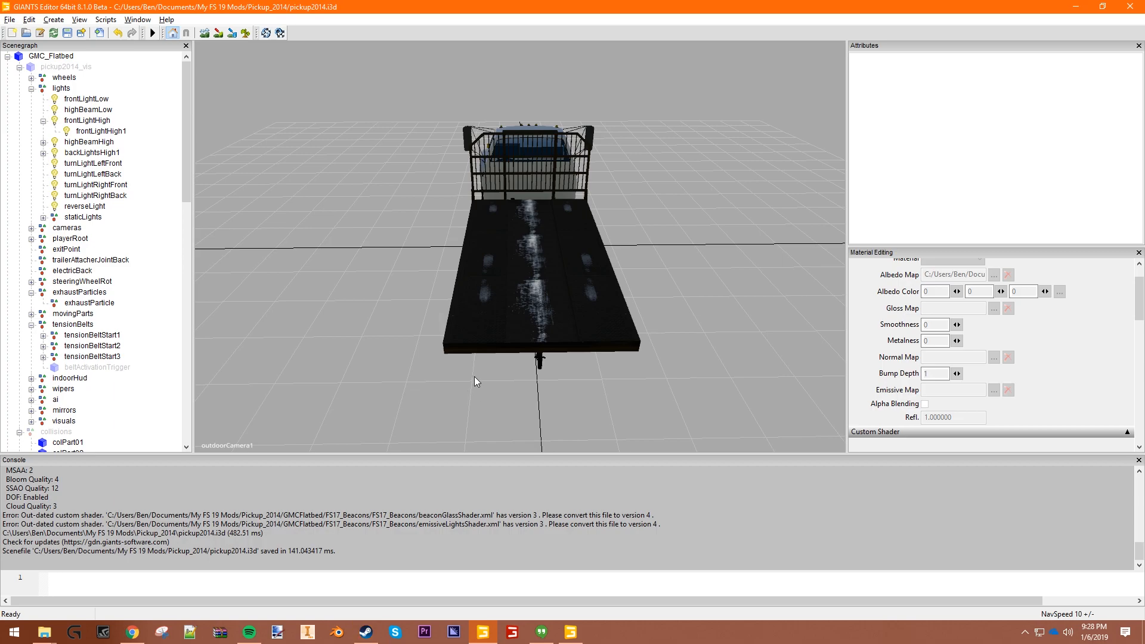
{"action": "left_click", "coordinate": [67, 34]}
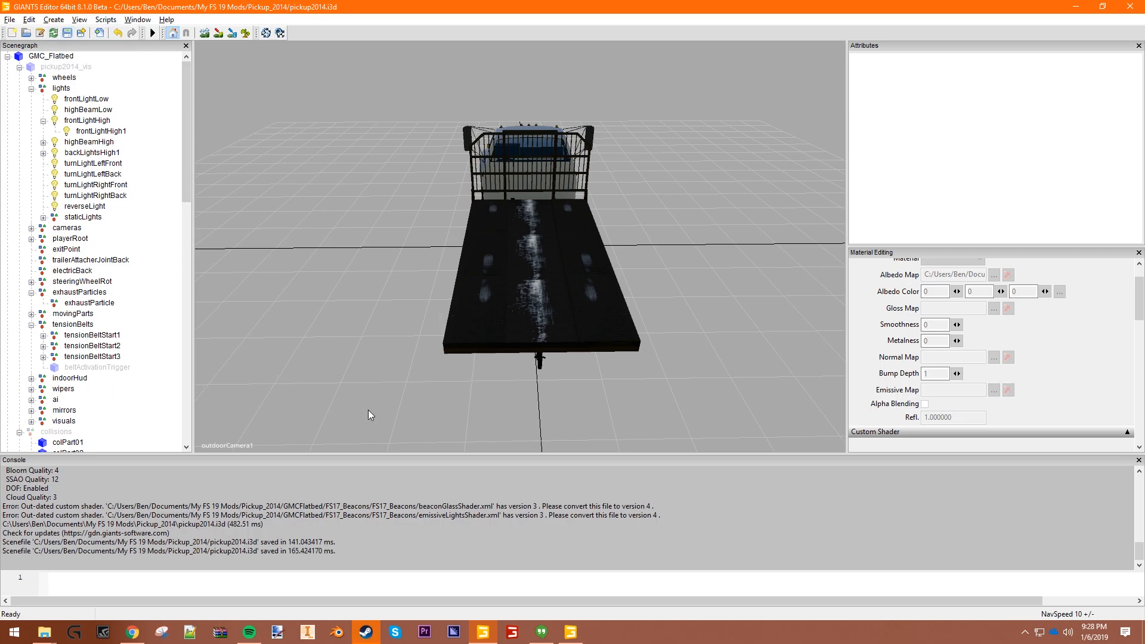
{"action": "left_click", "coordinate": [1130, 6]}
{"action": "left_click", "coordinate": [1127, 5]}
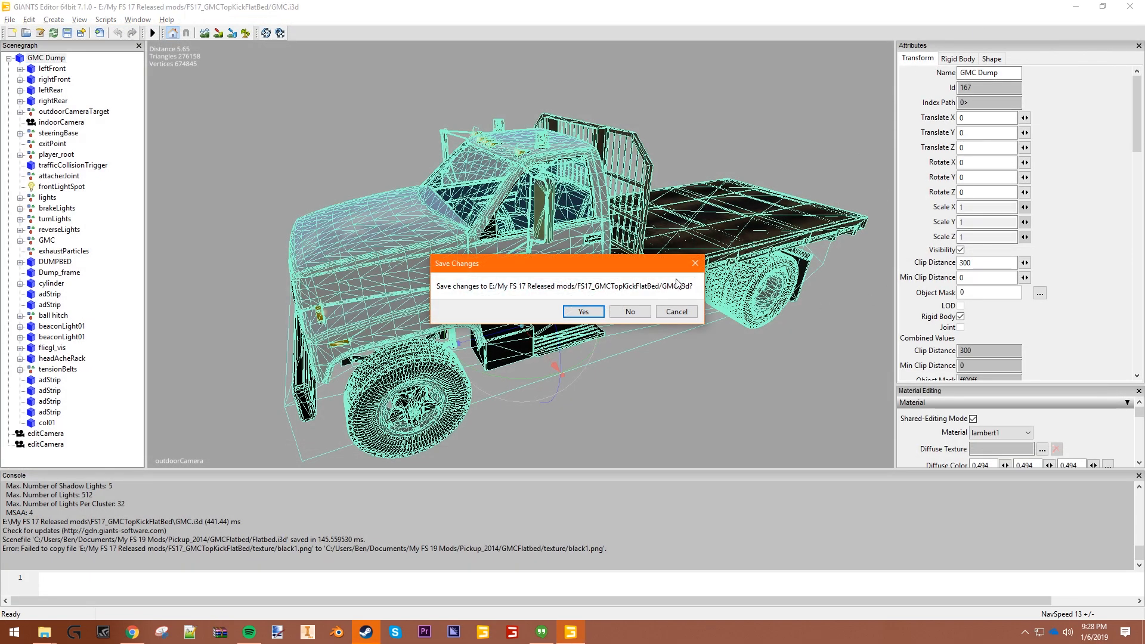
{"action": "left_click", "coordinate": [639, 309]}
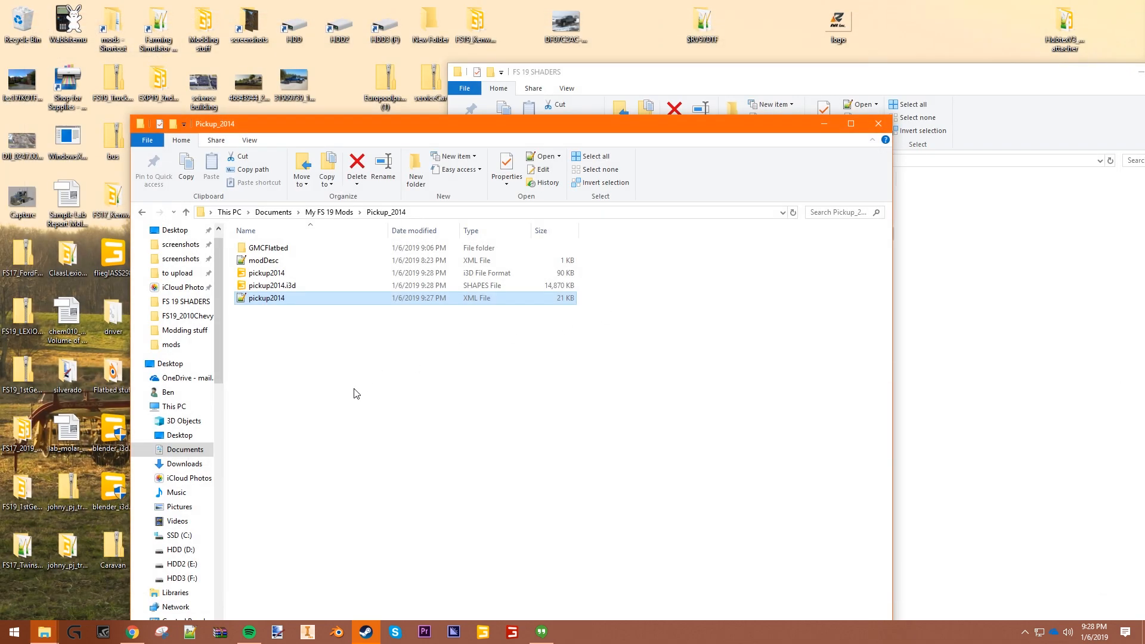
Rename the Pickup_2014 folder in My FS 19 Mods to GMCFlatbed.
{"action": "left_click", "coordinate": [316, 213]}
{"action": "right_click", "coordinate": [270, 276]}
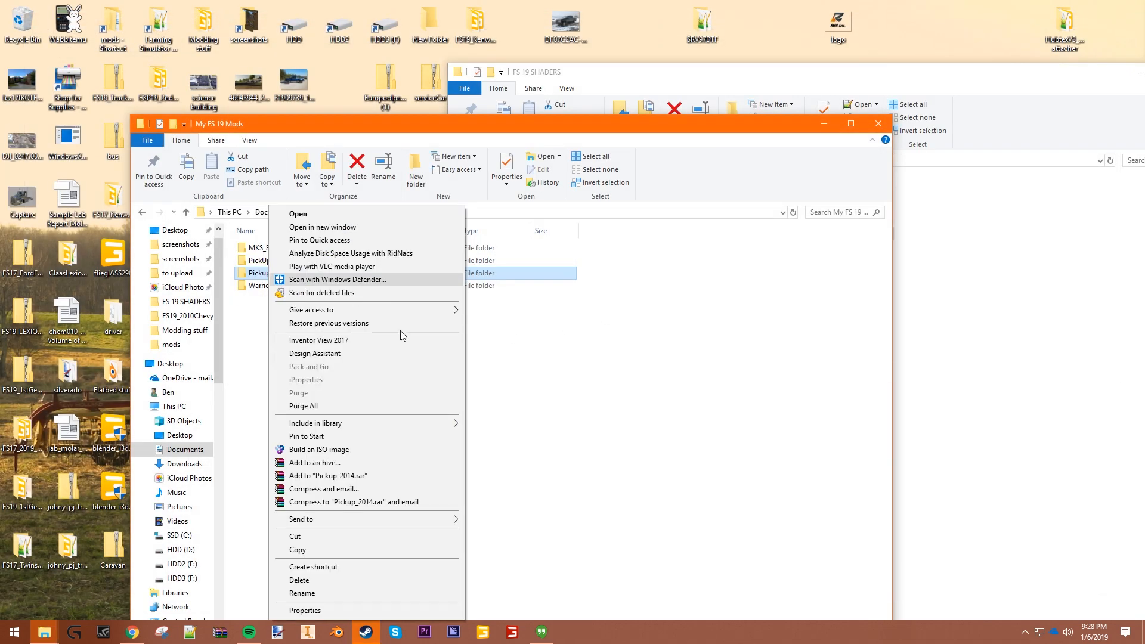
{"action": "left_click", "coordinate": [352, 592]}
{"action": "type", "text": "GM"}
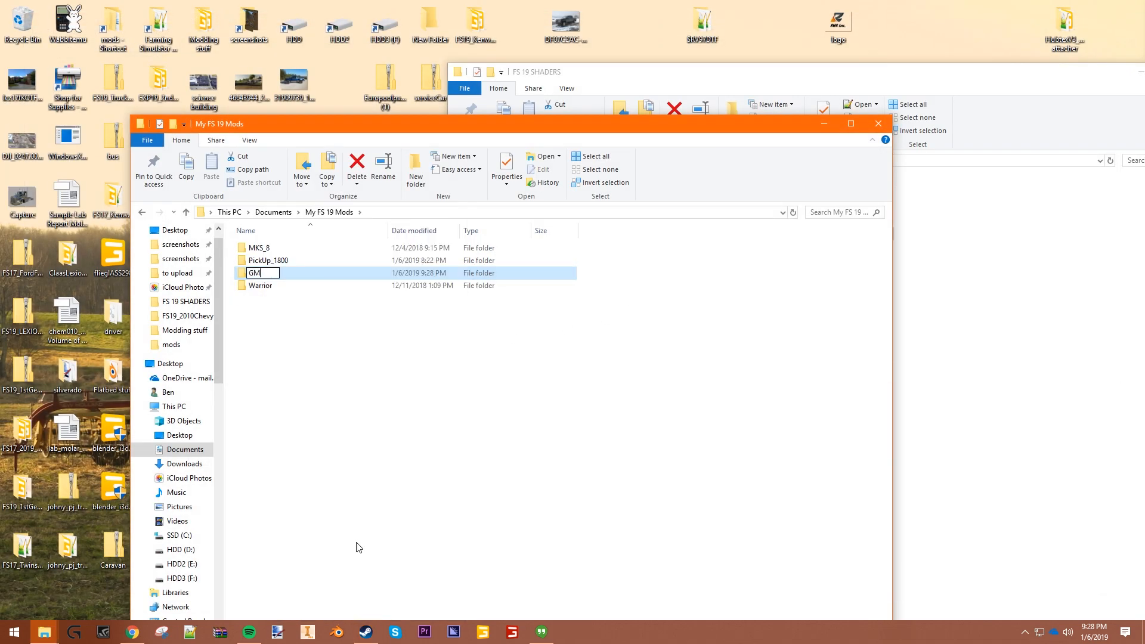
{"action": "type", "text": "CFLated"}
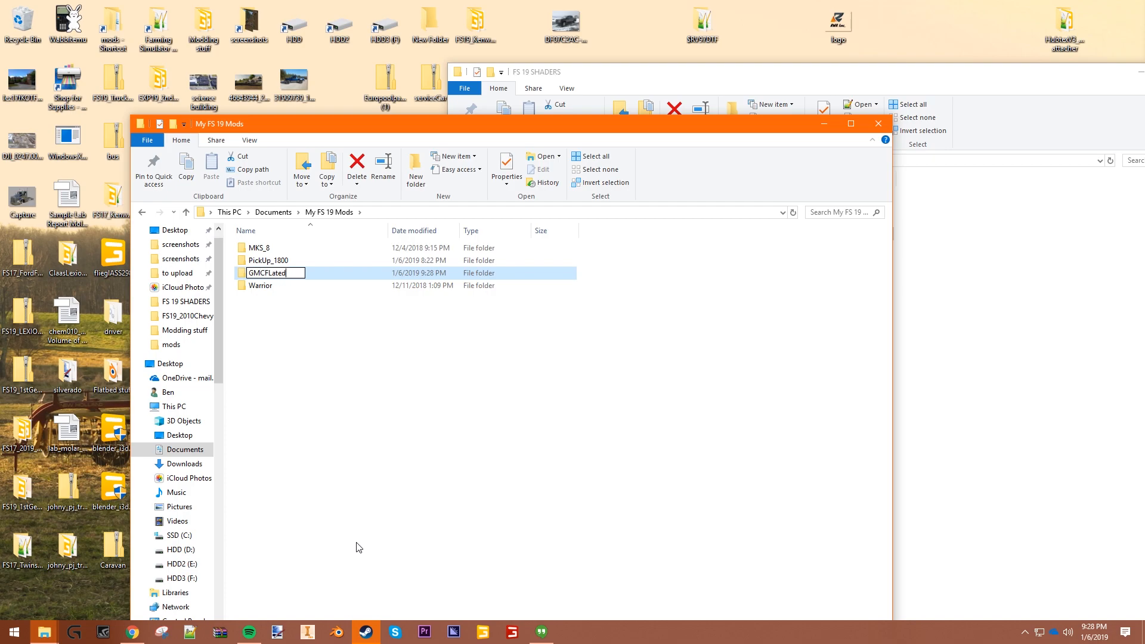
{"action": "key", "text": "Return"}
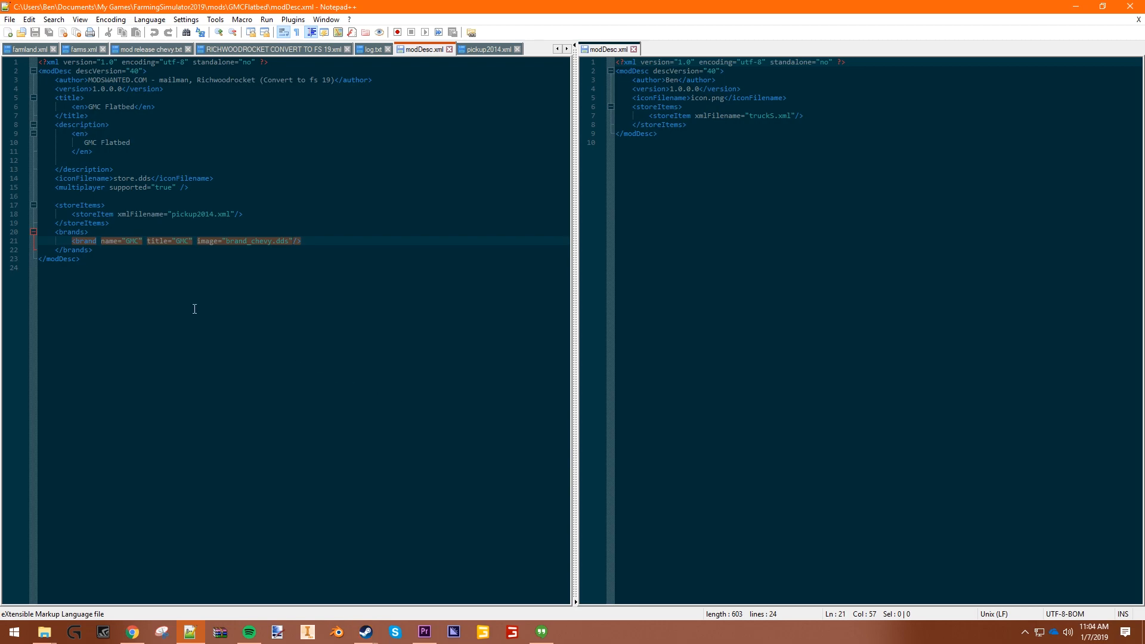
Compare the GMCFlatbed modDesc.xml with the Warrior modDesc.xml side by side in Notepad++.
{"action": "left_click_drag", "start_coordinate": [236, 335], "coordinate": [38, 62]}
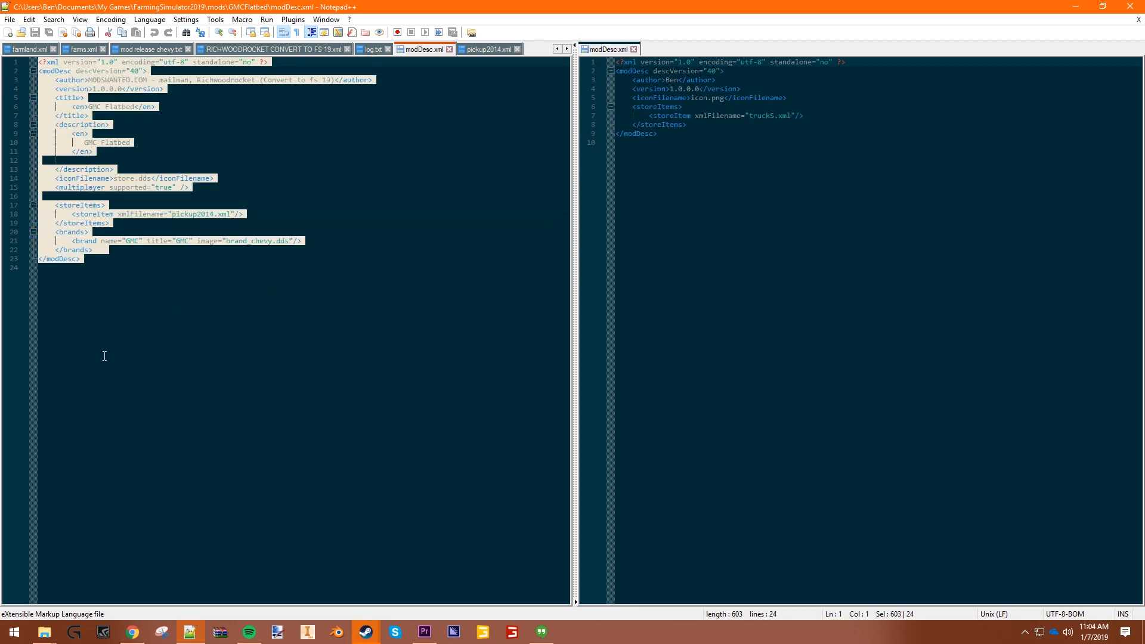
{"action": "left_click", "coordinate": [105, 357]}
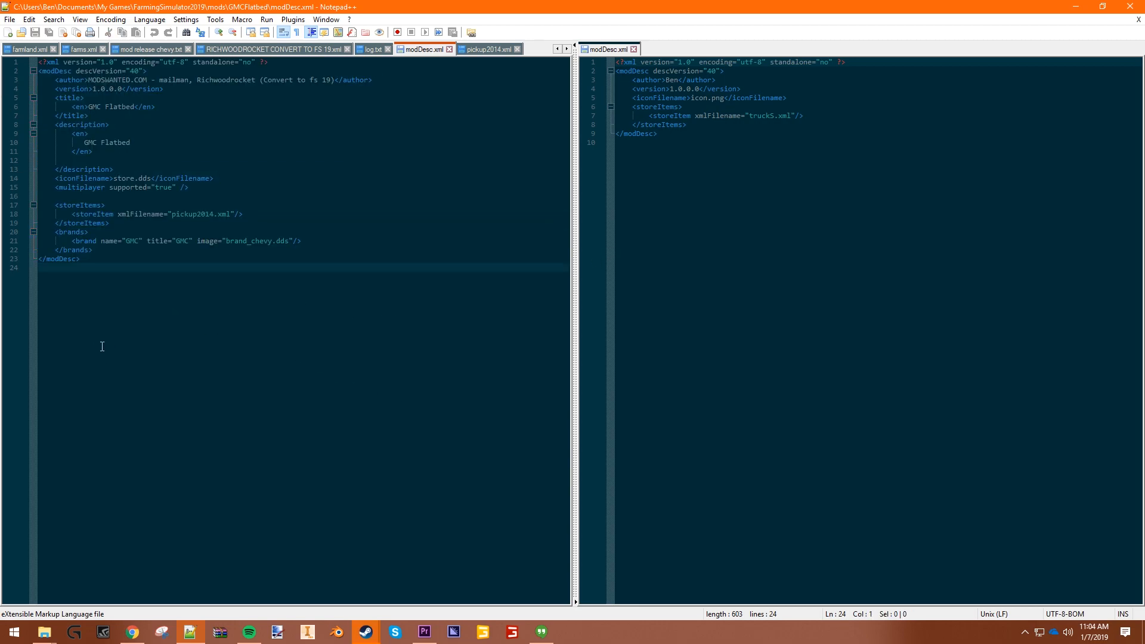
{"action": "left_click_drag", "start_coordinate": [665, 145], "coordinate": [612, 62]}
{"action": "left_click", "coordinate": [777, 357]}
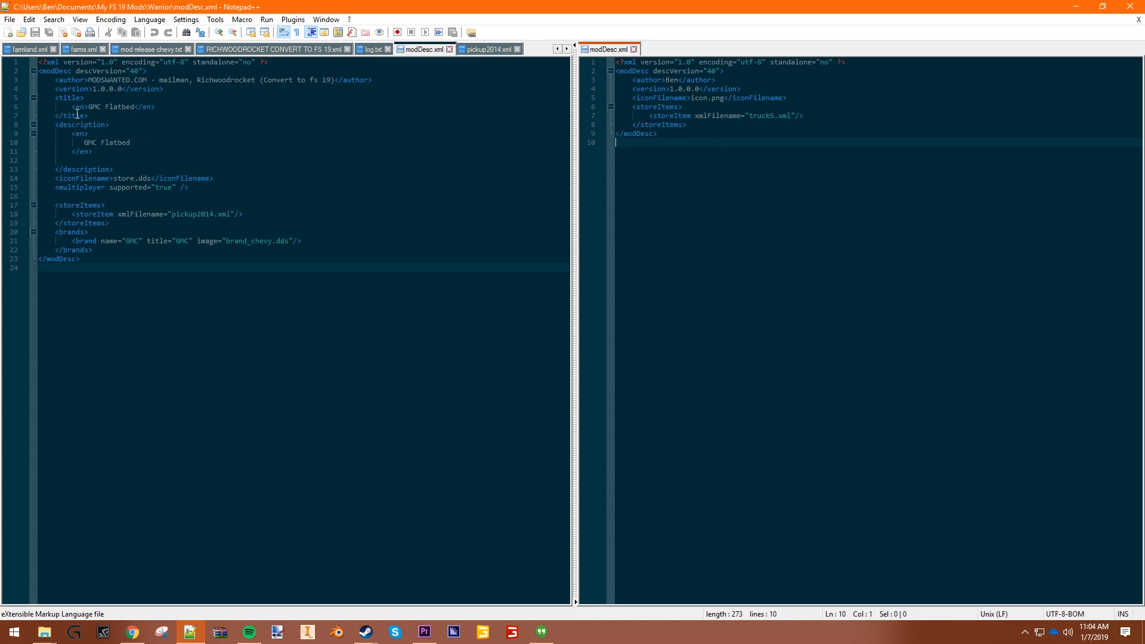
Copy the GMC Flatbed title and description blocks into the Warrior modDesc.xml below its version line, removing the partial iconFilename line.
{"action": "left_click_drag", "start_coordinate": [122, 170], "coordinate": [55, 98]}
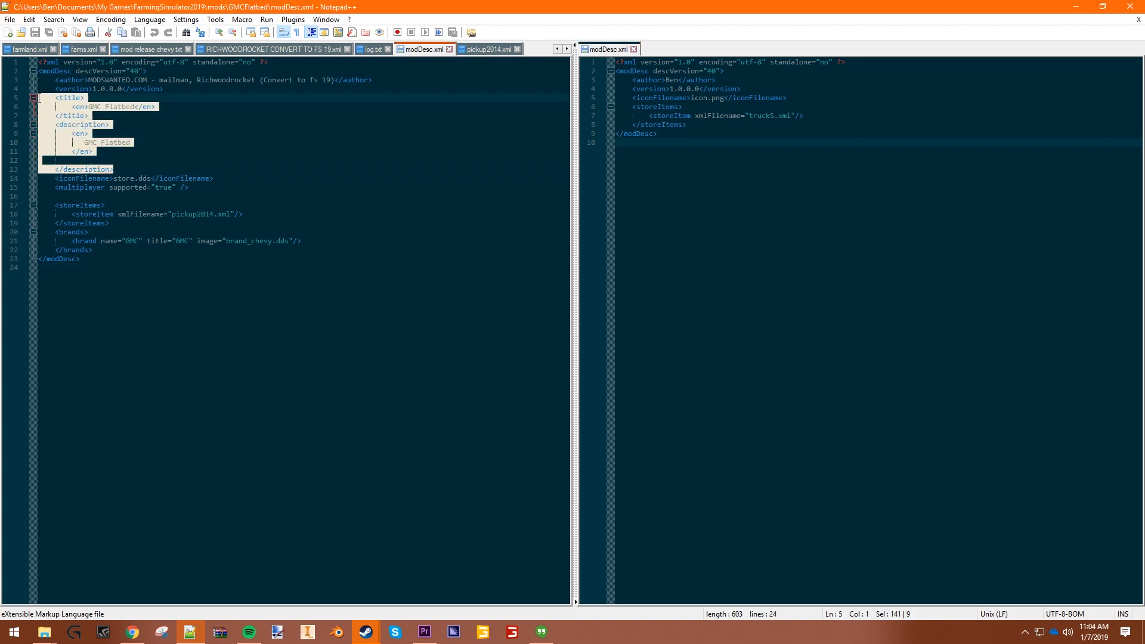
{"action": "left_click", "coordinate": [191, 187]}
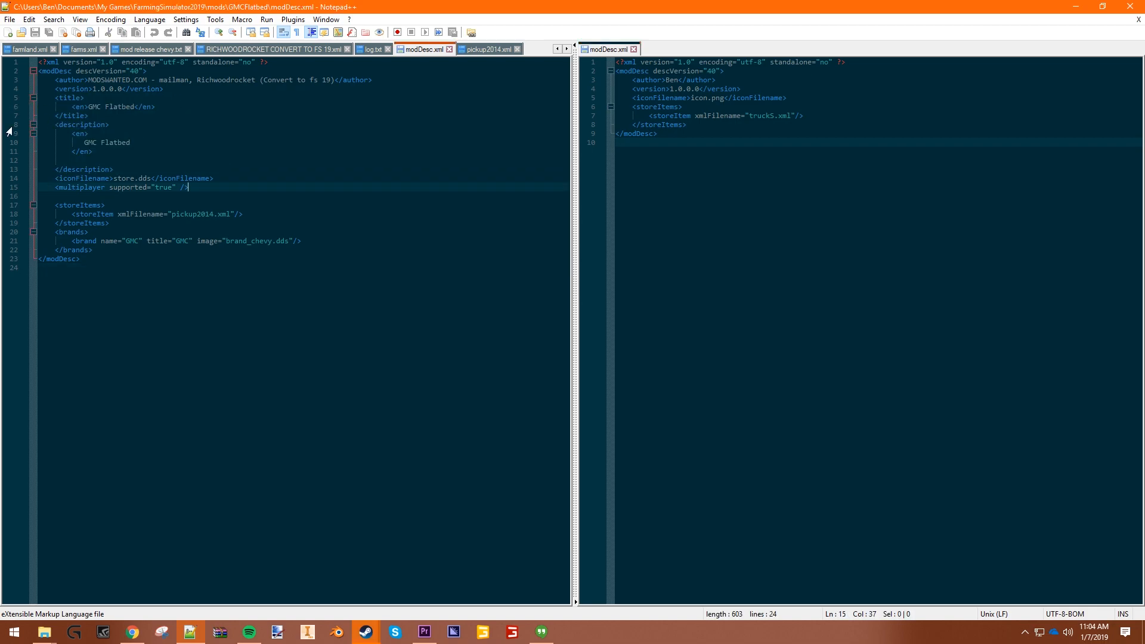
{"action": "left_click_drag", "start_coordinate": [131, 178], "coordinate": [53, 98]}
{"action": "key", "text": "ctrl+c"}
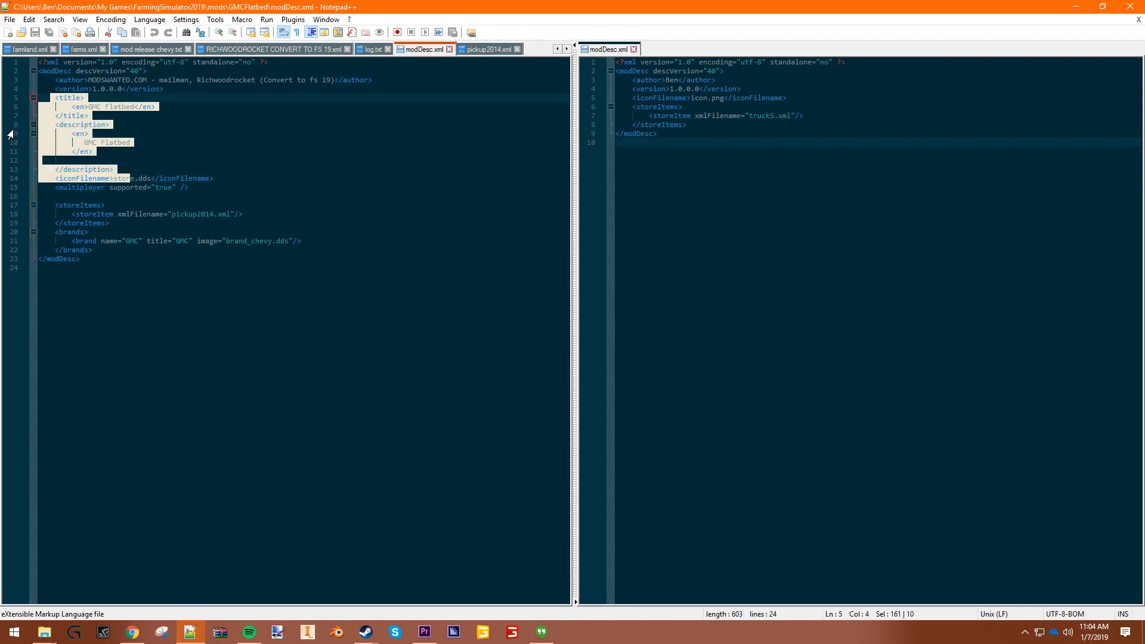
{"action": "left_click", "coordinate": [744, 88]}
{"action": "key", "text": "Return"}
{"action": "key", "text": "ctrl+v"}
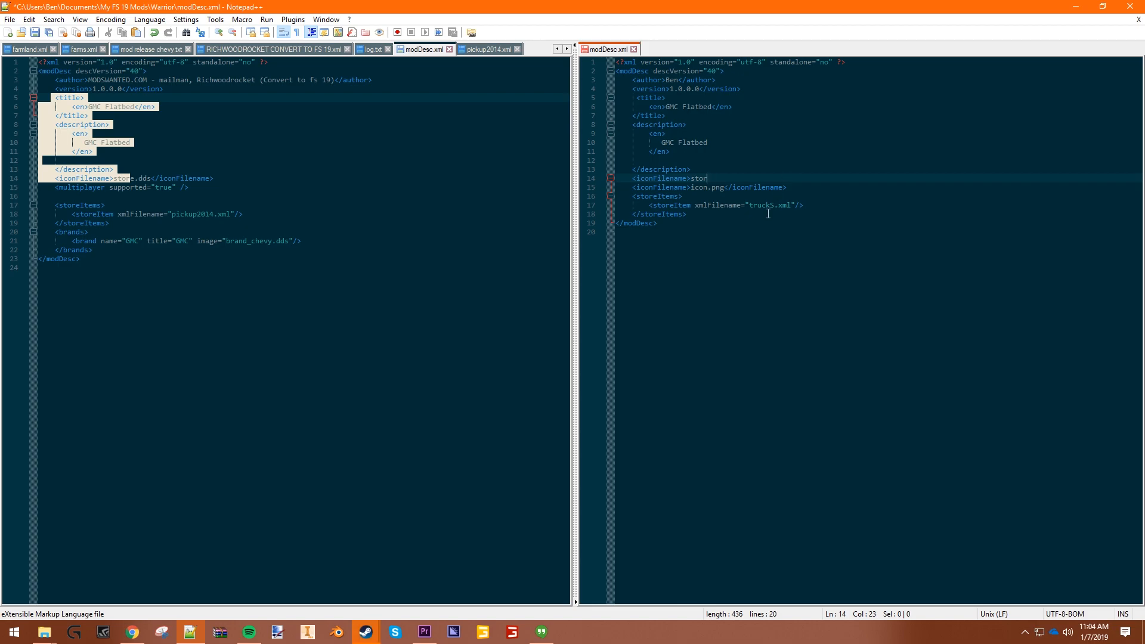
{"action": "left_click", "coordinate": [136, 179]}
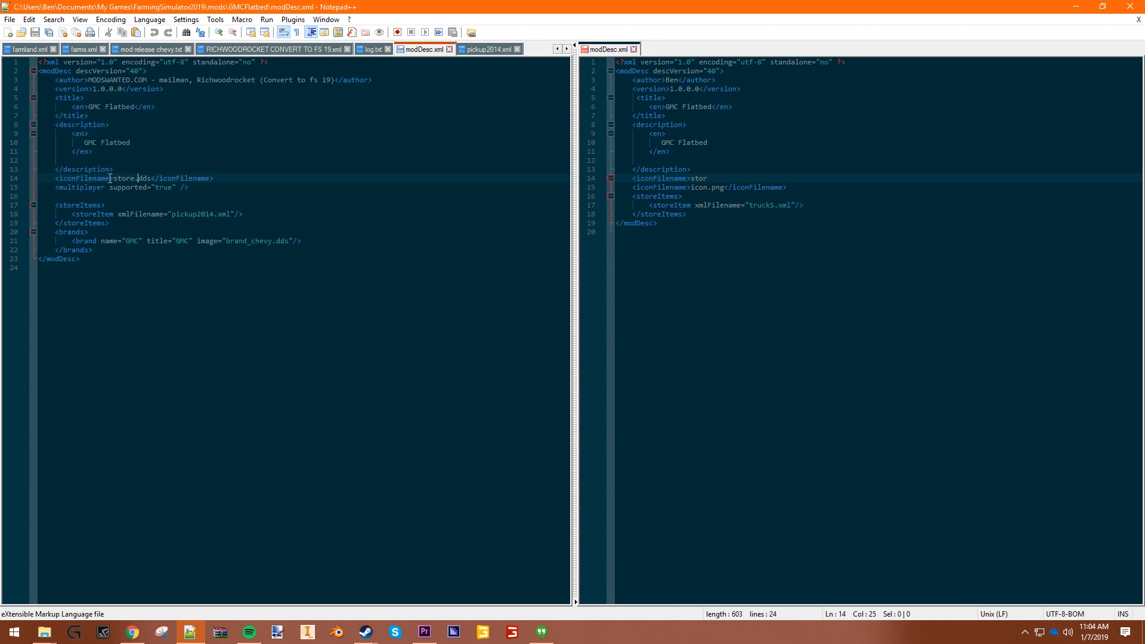
{"action": "left_click_drag", "start_coordinate": [722, 178], "coordinate": [618, 178]}
{"action": "key", "text": "BackSpace"}
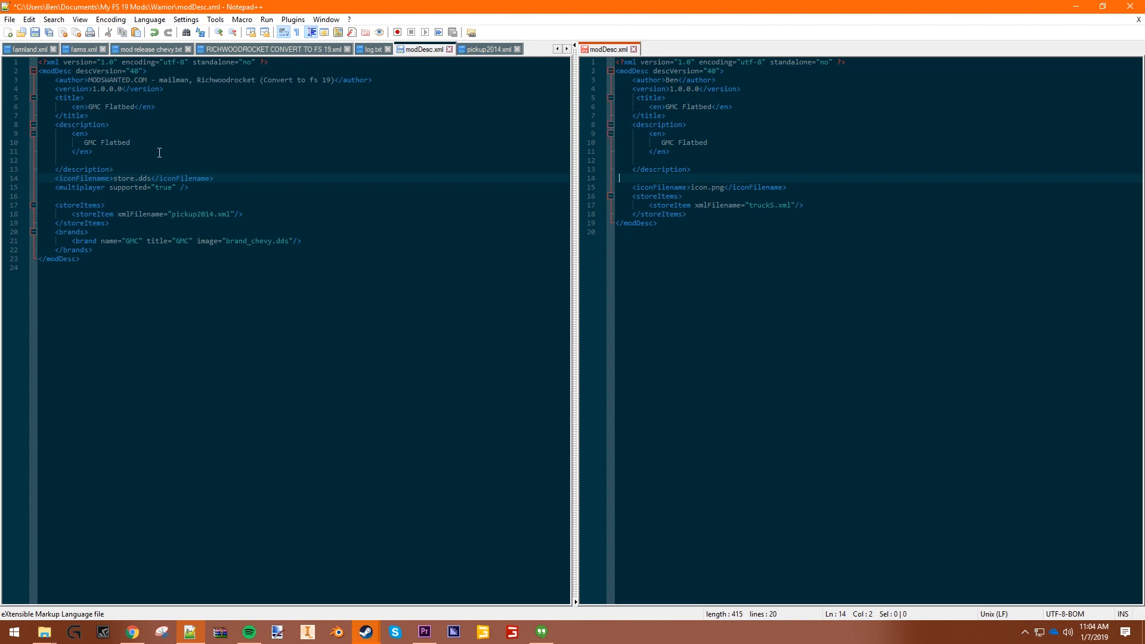
Copy the multiplayer supported="true" line into the Warrior modDesc.xml below its icon.png iconFilename line.
{"action": "left_click_drag", "start_coordinate": [782, 187], "coordinate": [618, 179]}
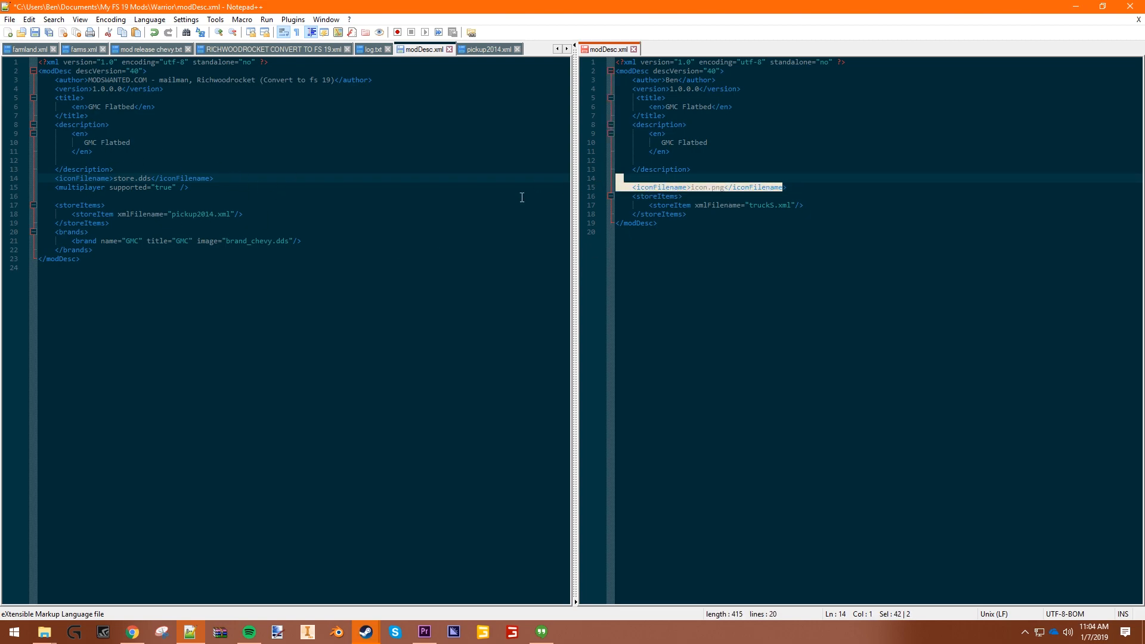
{"action": "left_click", "coordinate": [146, 188]}
{"action": "left_click_drag", "start_coordinate": [189, 187], "coordinate": [6, 188]}
{"action": "key", "text": "ctrl+c"}
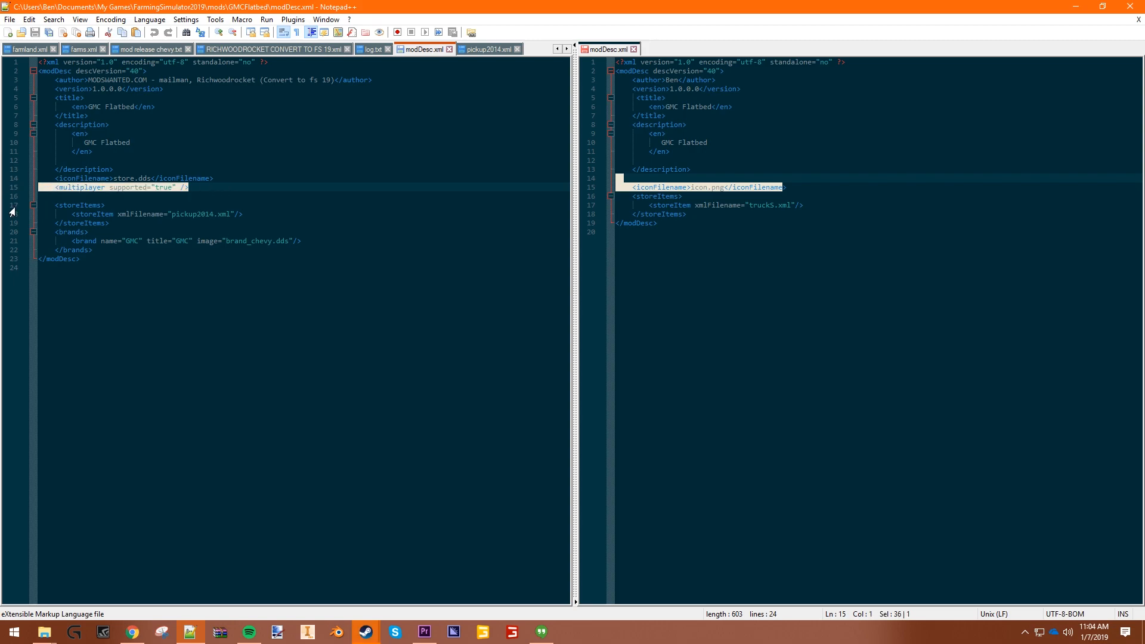
{"action": "left_click", "coordinate": [786, 187]}
{"action": "key", "text": "Return"}
{"action": "key", "text": "ctrl+v"}
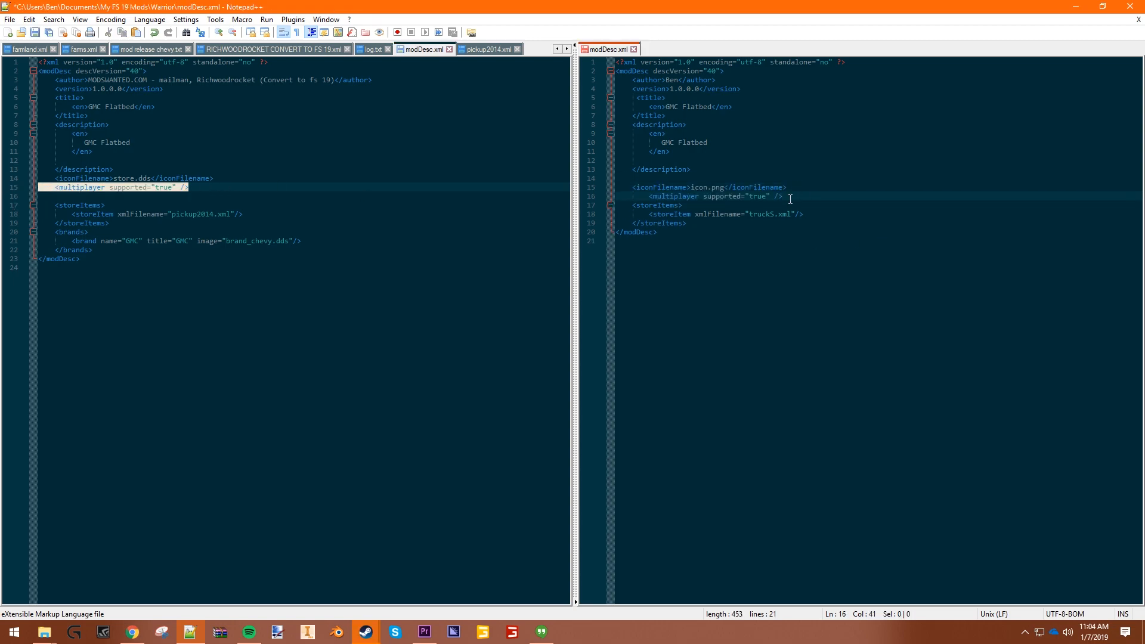
Copy the GMC brands block with brand_chevy.dds into the Warrior modDesc.xml below its storeItems block and close the editor.
{"action": "left_click", "coordinate": [124, 215]}
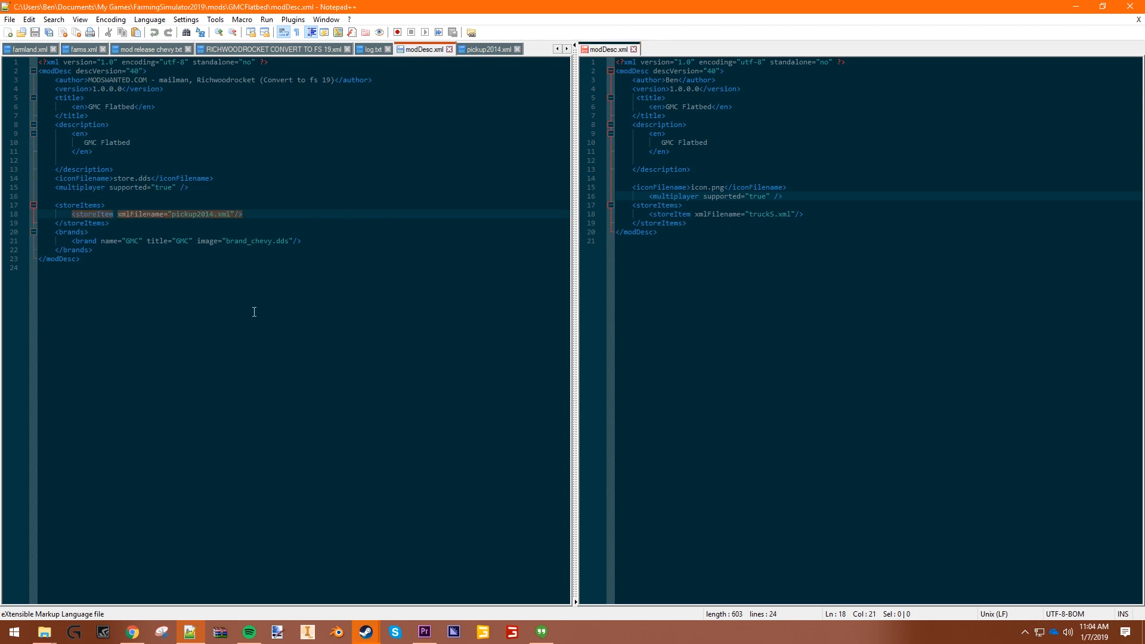
{"action": "left_click", "coordinate": [98, 230]}
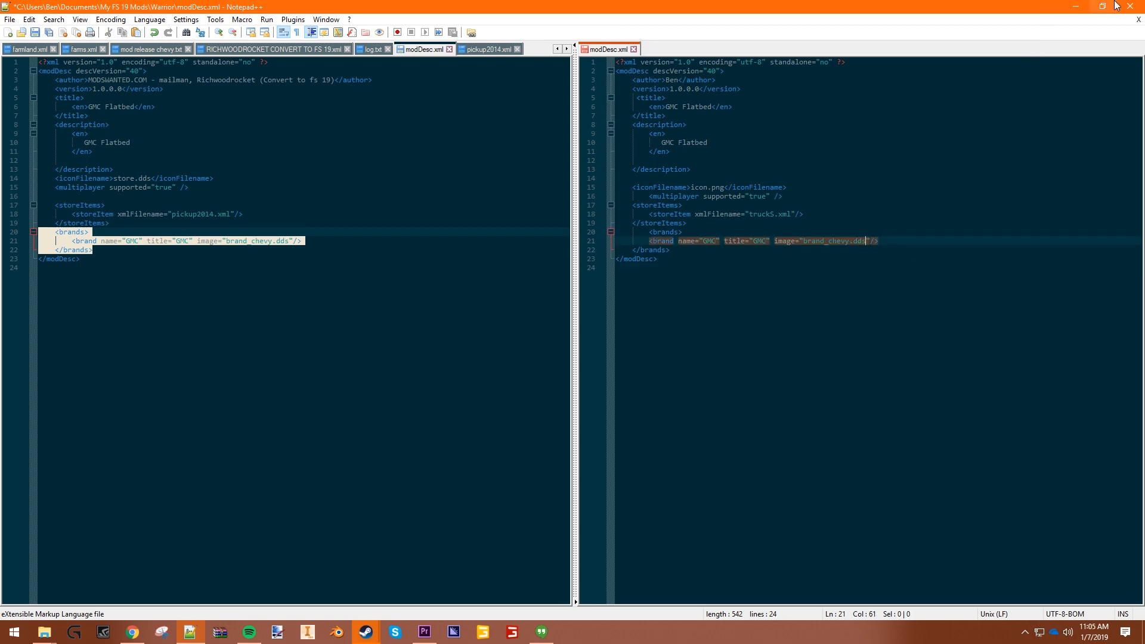
{"action": "left_click", "coordinate": [1135, 5]}
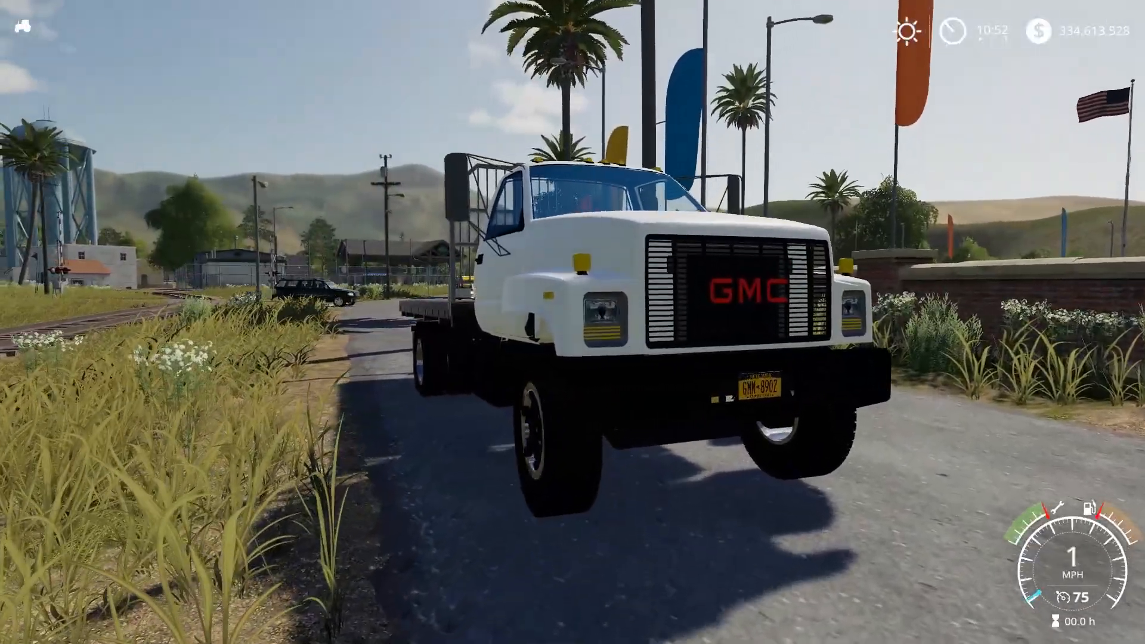
Test-drive the GMC flatbed along the main road in Farming Simulator 19 with the controls help displayed.
{"action": "key", "text": "w"}
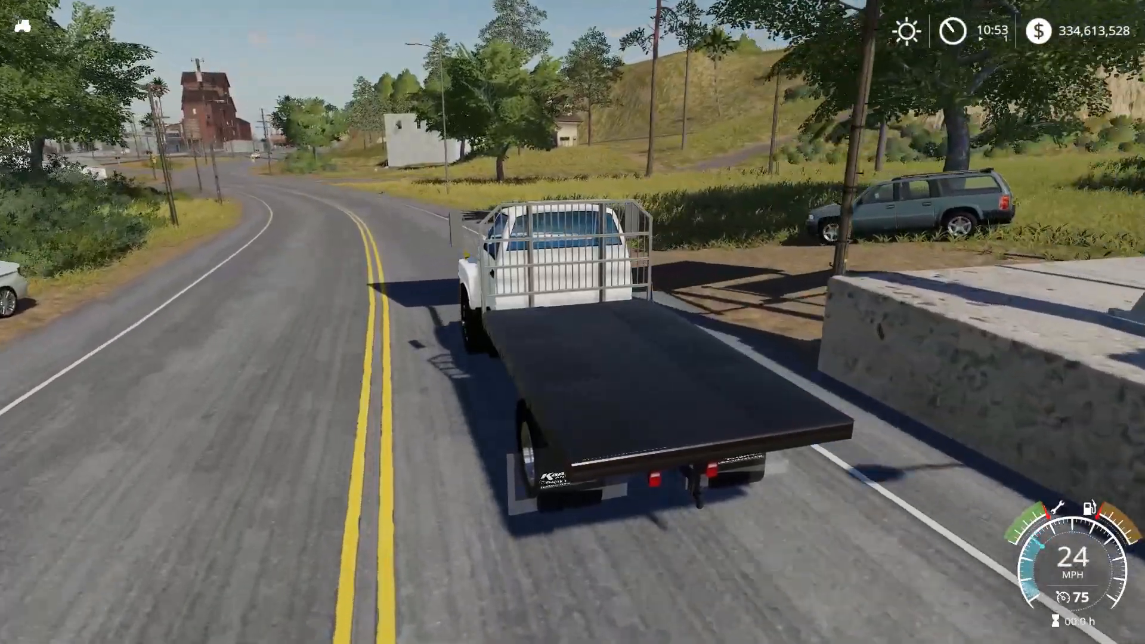
{"action": "key", "text": "F1"}
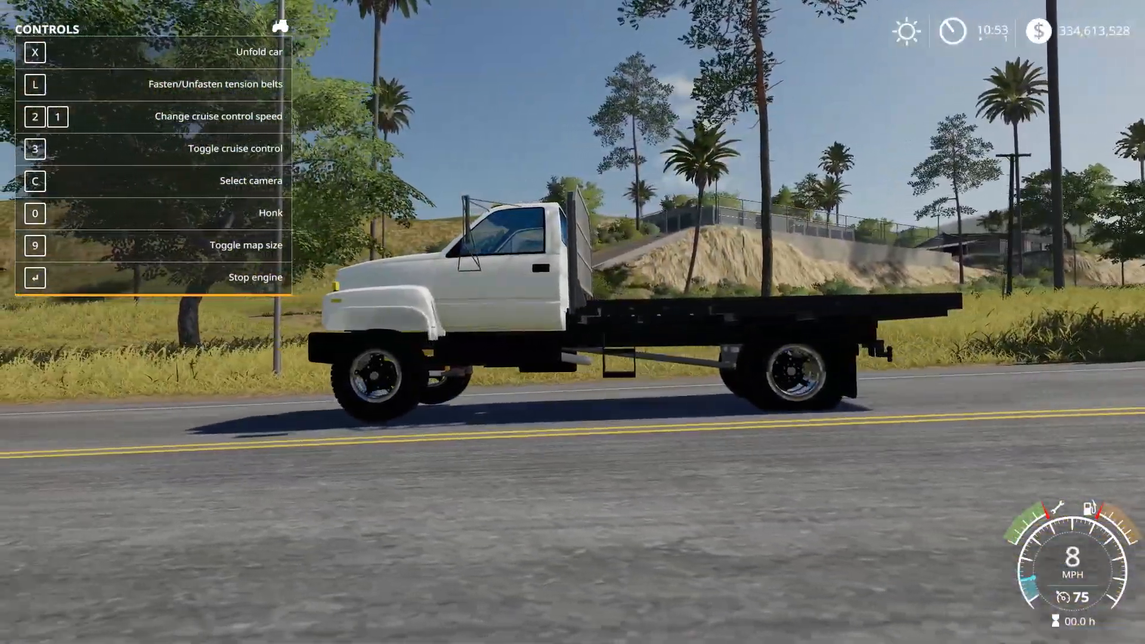
{"action": "key", "text": "w"}
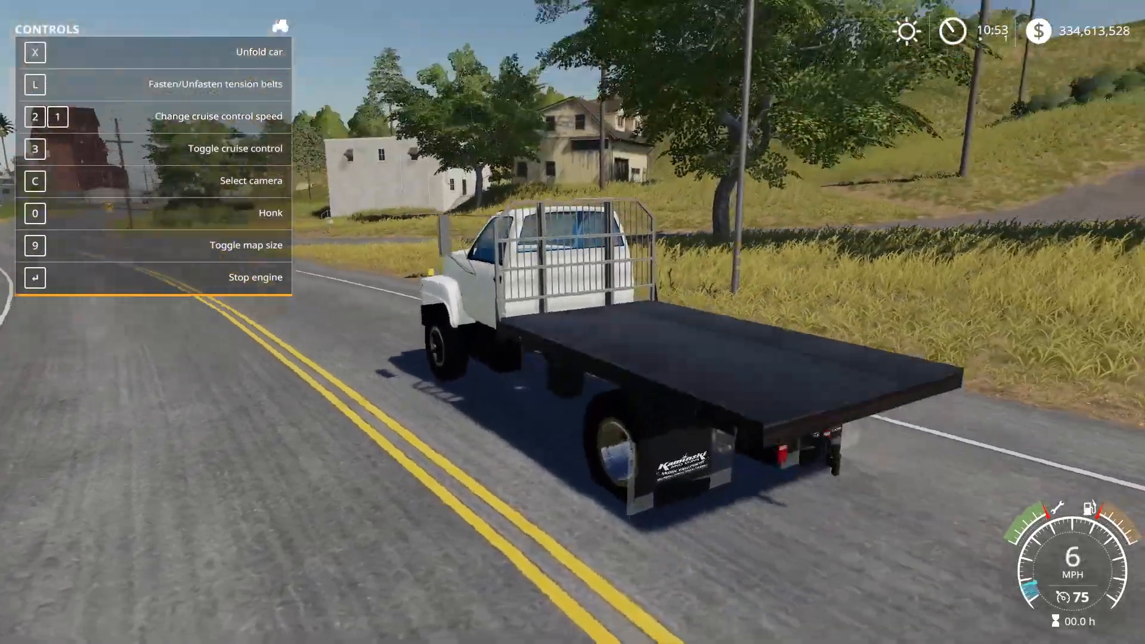
{"action": "key", "text": "w"}
{"action": "key", "text": "w"}
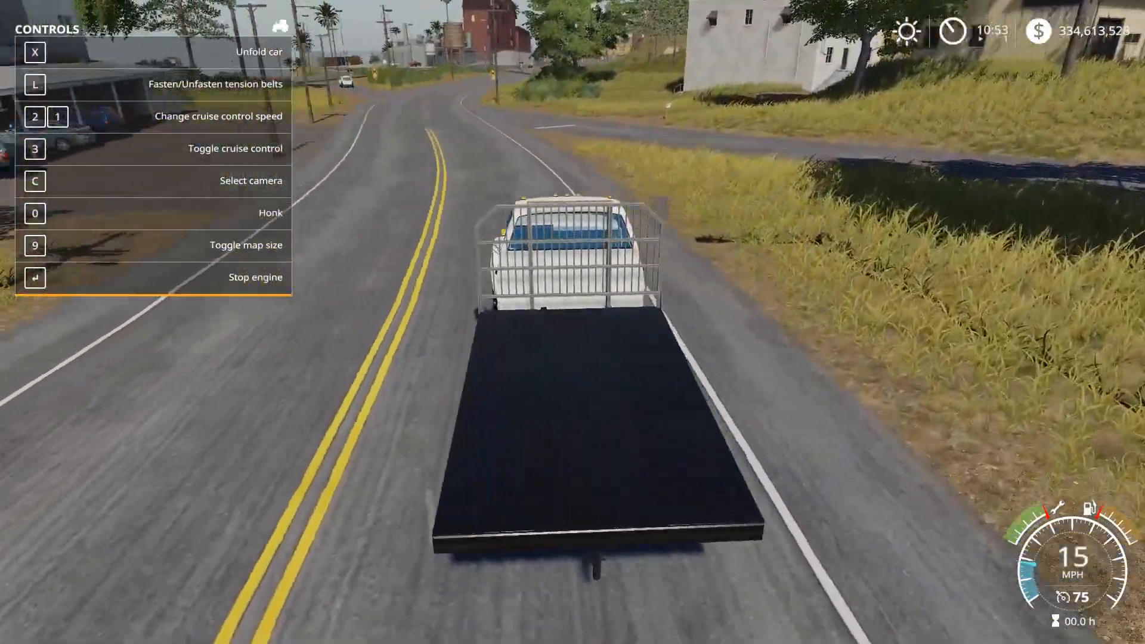
Leave the truck and test fastening and unfastening the tension belts beside the flatbed.
{"action": "key", "text": "e"}
{"action": "key", "text": "w"}
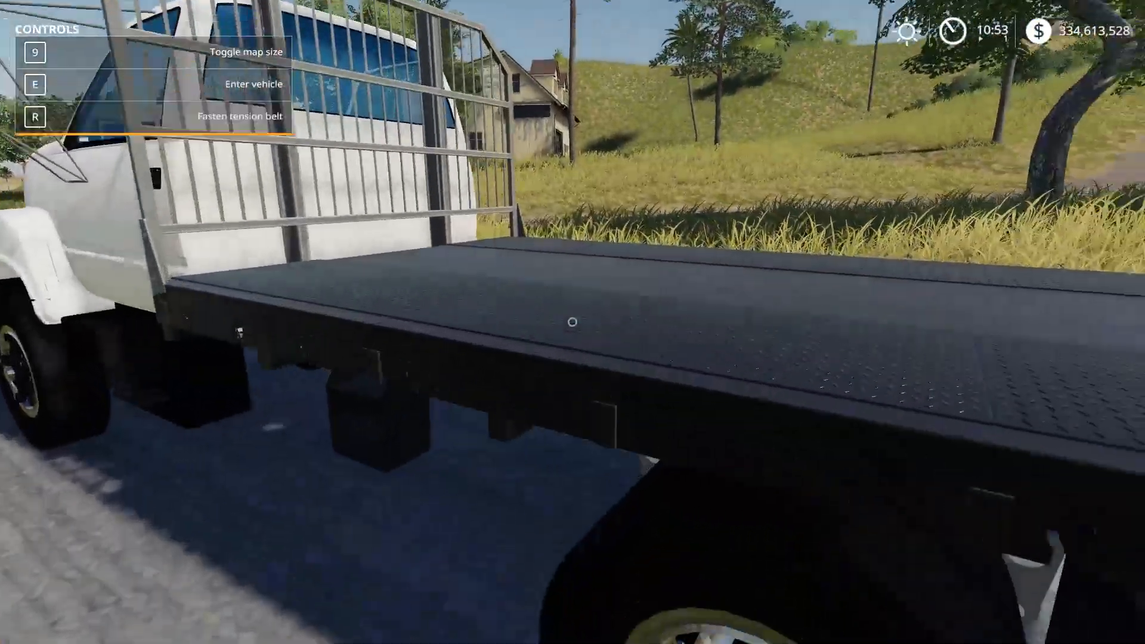
{"action": "key", "text": "a"}
{"action": "key", "text": "d"}
{"action": "key", "text": "r"}
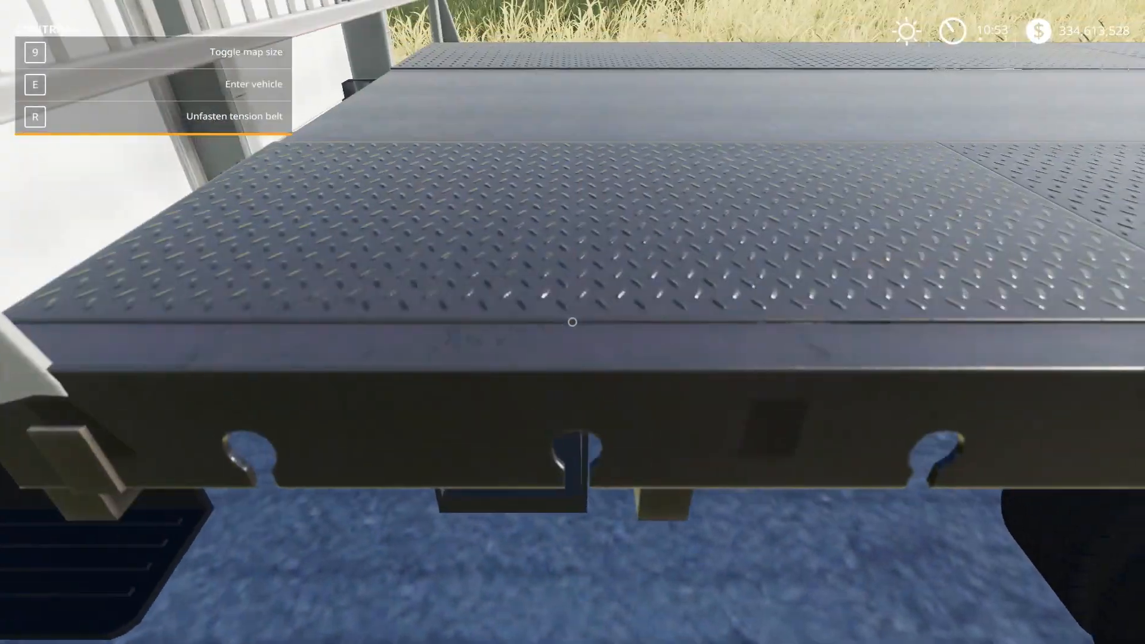
{"action": "key", "text": "r"}
{"action": "key", "text": "r"}
Walk around the parked truck to inspect the bed edge, the cab steps and the wheels.
{"action": "key", "text": "d"}
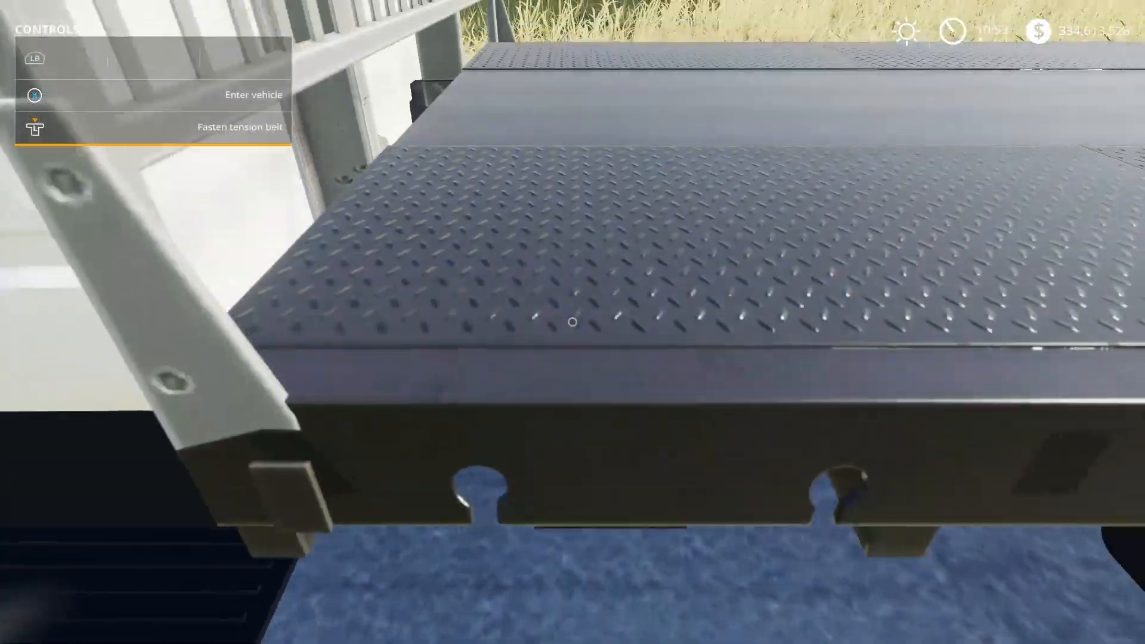
{"action": "key", "text": "a"}
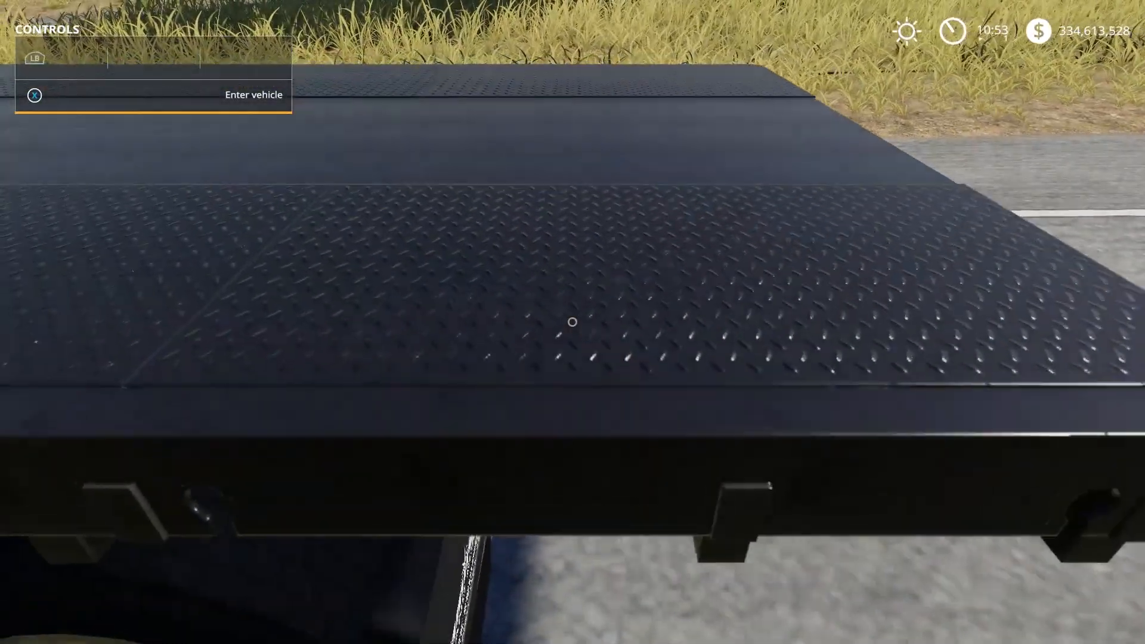
{"action": "key", "text": "a"}
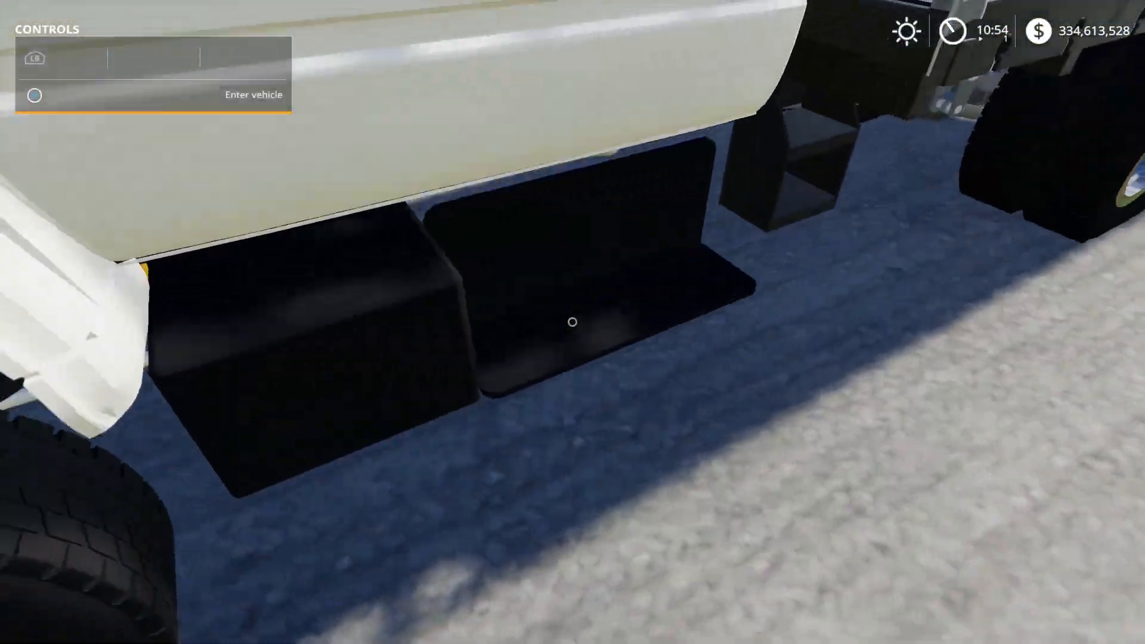
{"action": "key", "text": "s"}
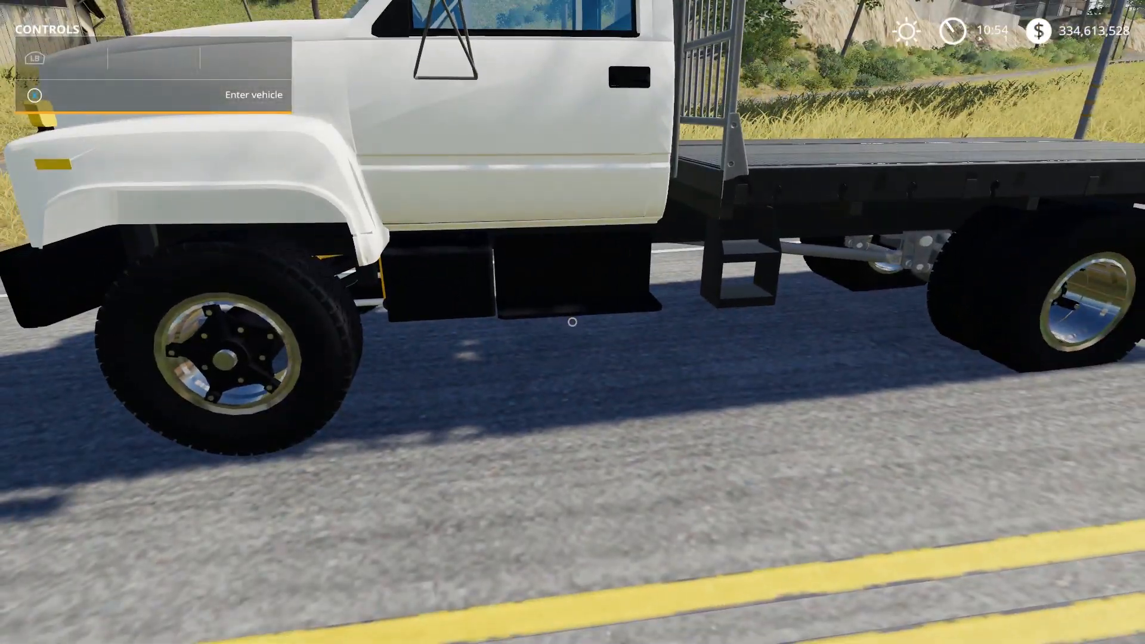
{"action": "key", "text": "d"}
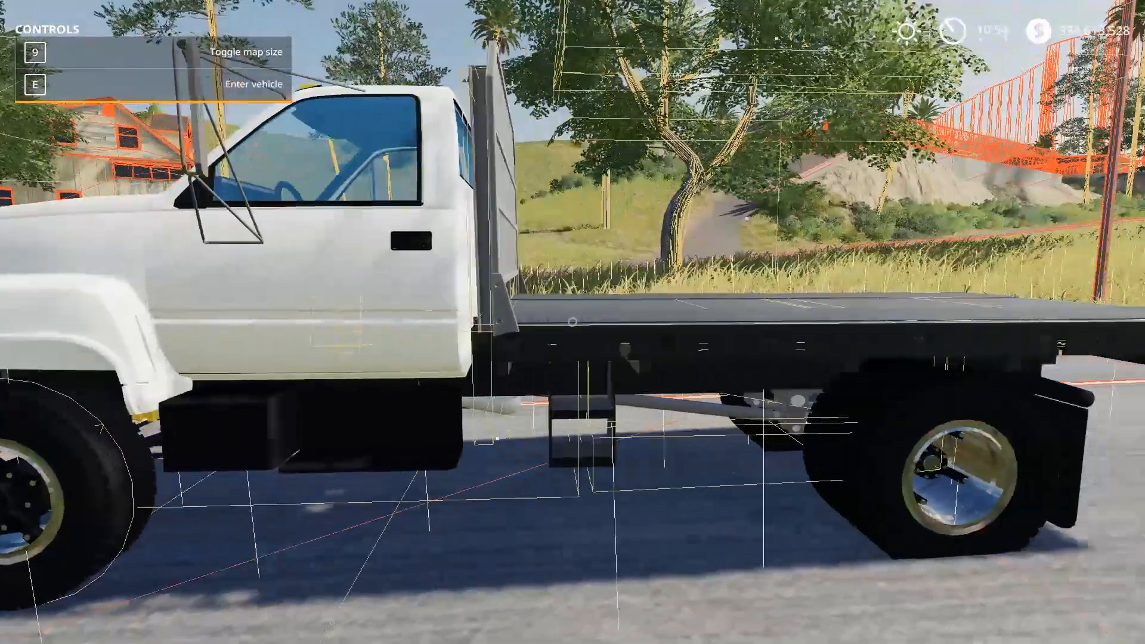
Get back into the truck and drive it across the grass onto the side road with the map enlarged.
{"action": "key", "text": "e"}
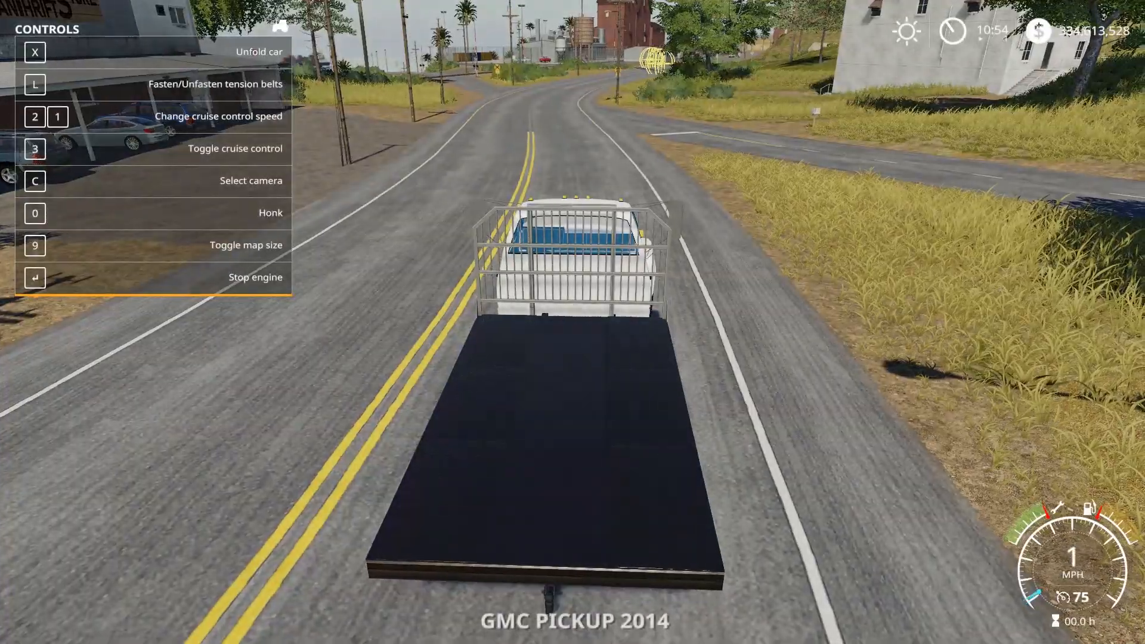
{"action": "key", "text": "w"}
{"action": "key", "text": "d"}
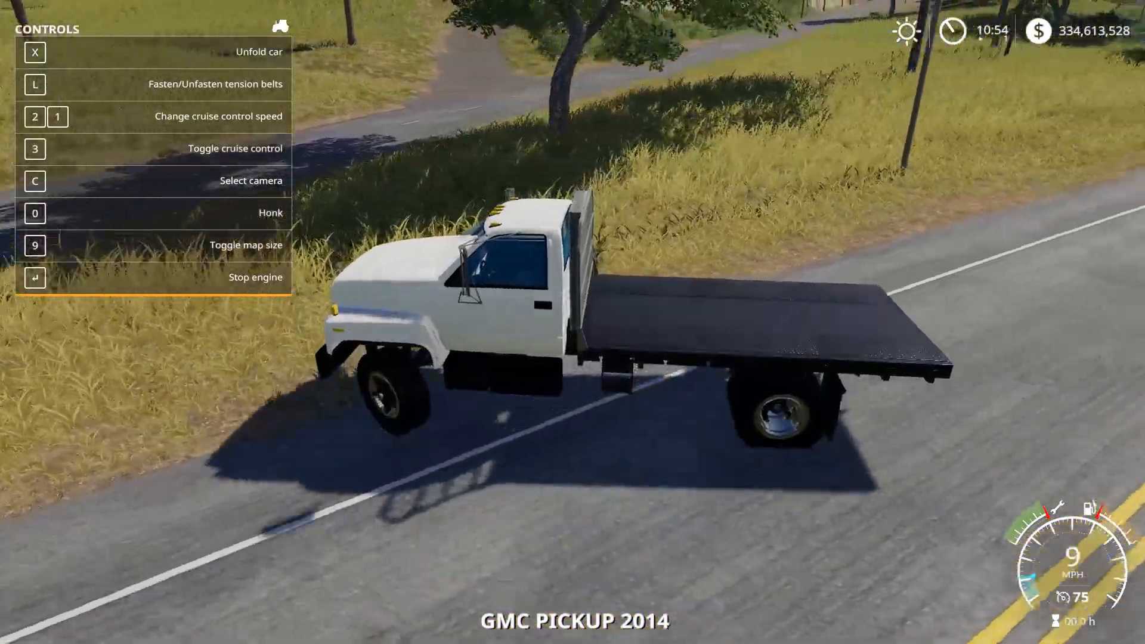
{"action": "key", "text": "w"}
{"action": "key", "text": "d"}
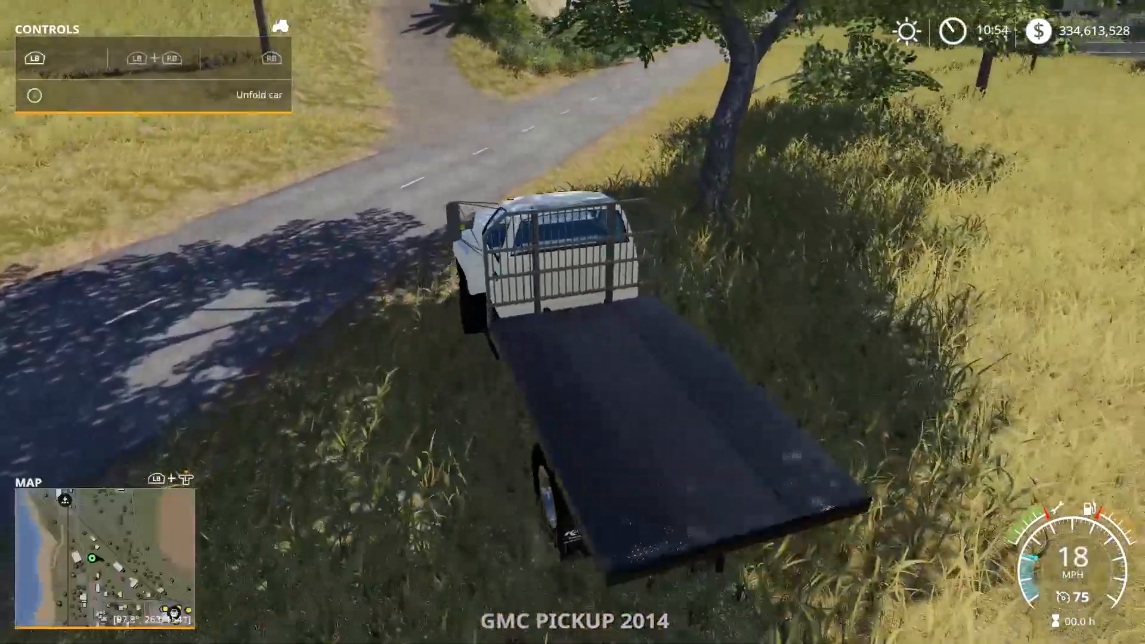
{"action": "key", "text": "v"}
{"action": "key", "text": "w"}
{"action": "key", "text": "w"}
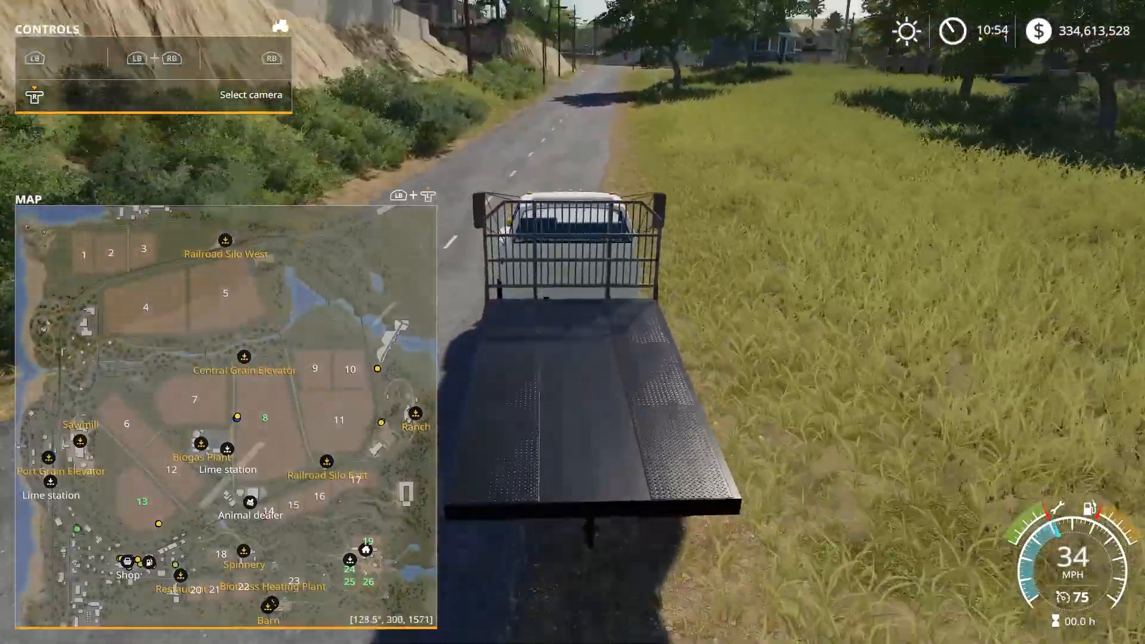
Drive down the side road toward the dealership while comparing the exterior and in-cab cameras.
{"action": "key", "text": "c"}
{"action": "key", "text": "w"}
{"action": "key", "text": "w"}
{"action": "key", "text": "v"}
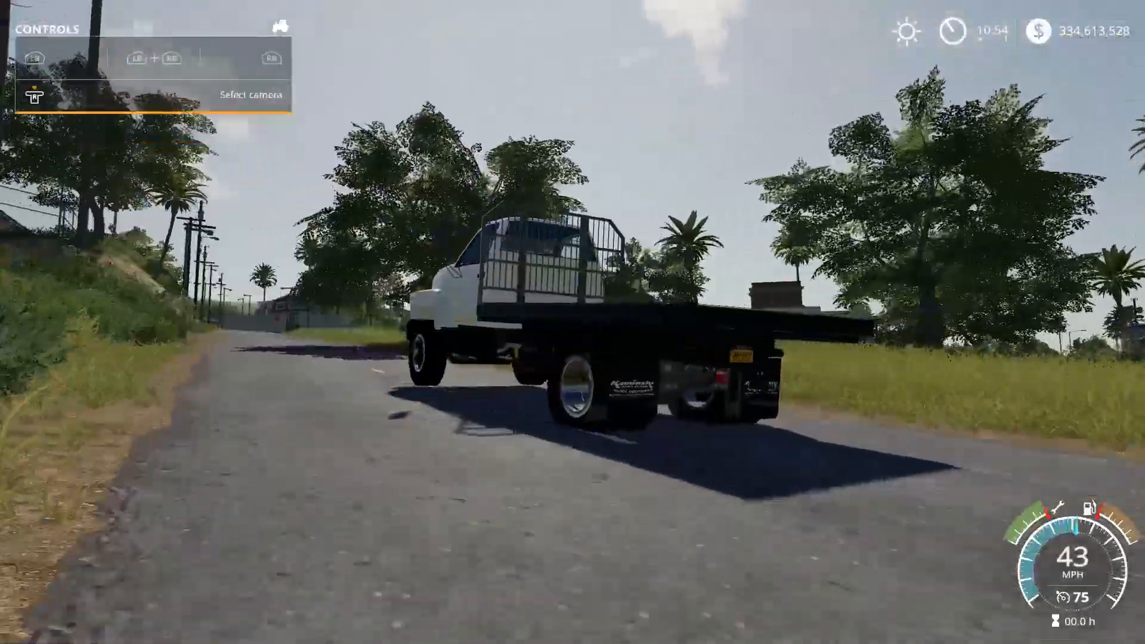
{"action": "key", "text": "w"}
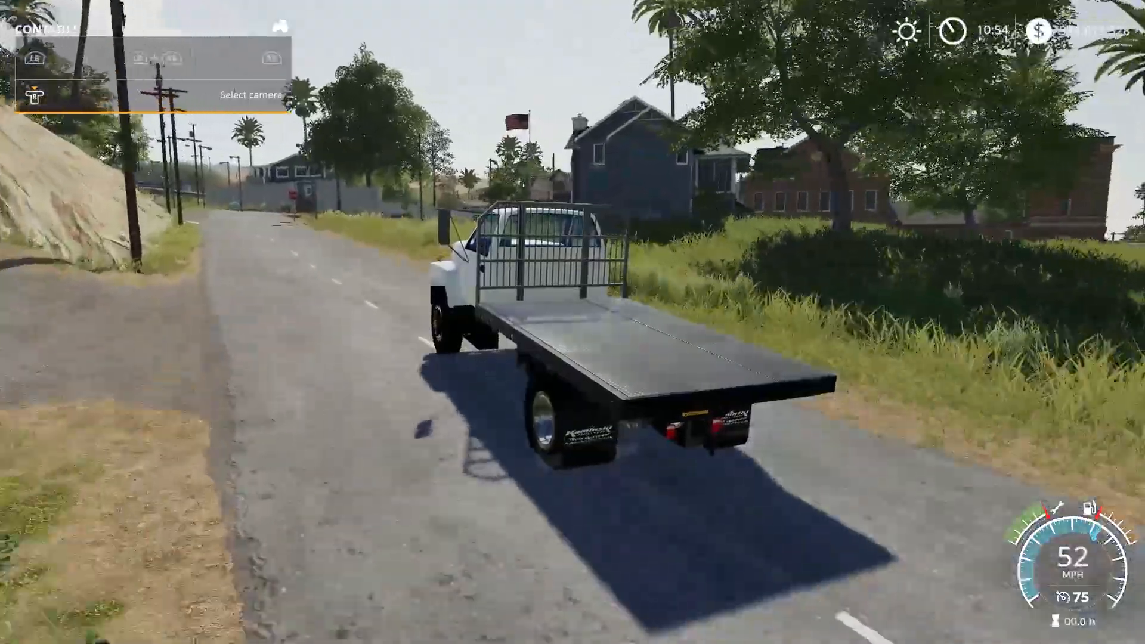
{"action": "key", "text": "c"}
{"action": "key", "text": "w"}
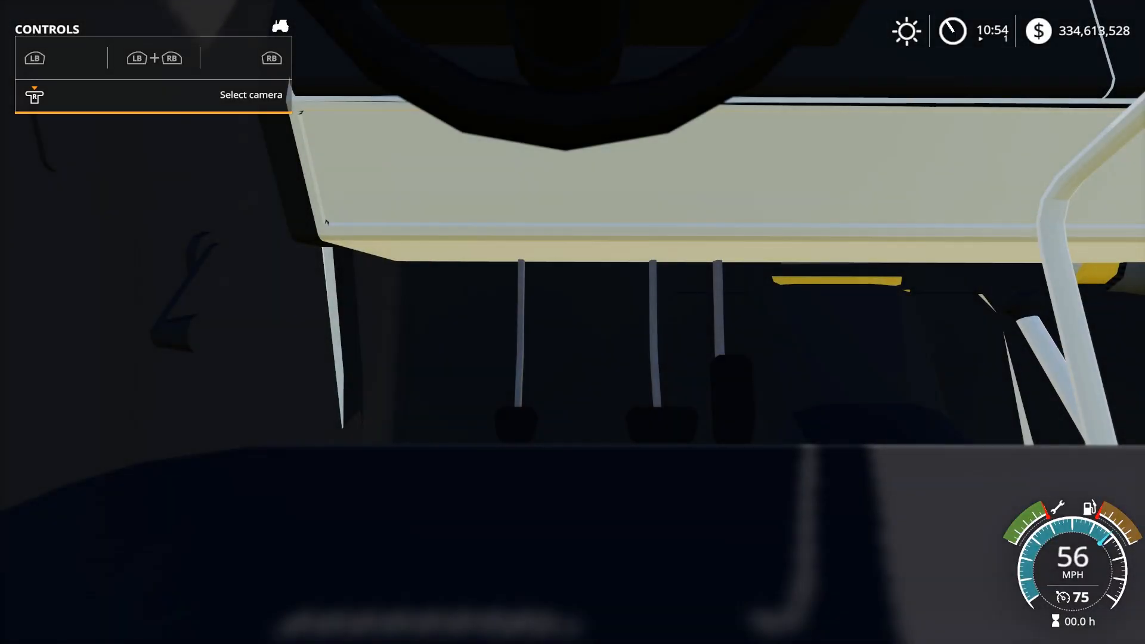
{"action": "key", "text": "c"}
{"action": "key", "text": "s"}
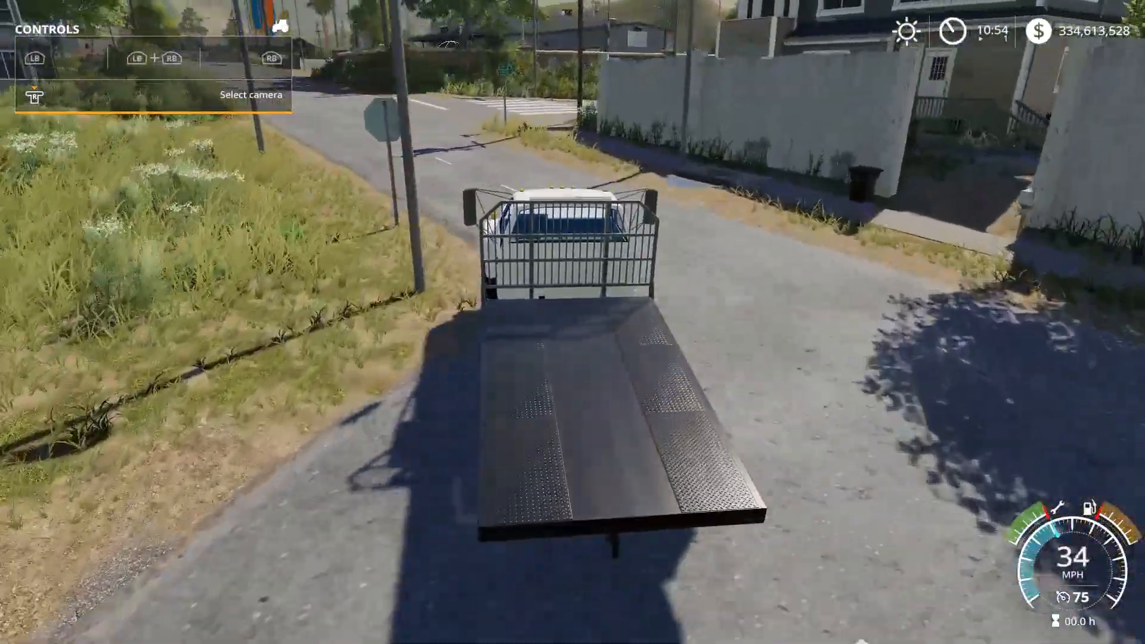
Check the map sizes and the in-cab camera again while driving into the dealership lot.
{"action": "key", "text": "v"}
{"action": "key", "text": "v"}
{"action": "key", "text": "c"}
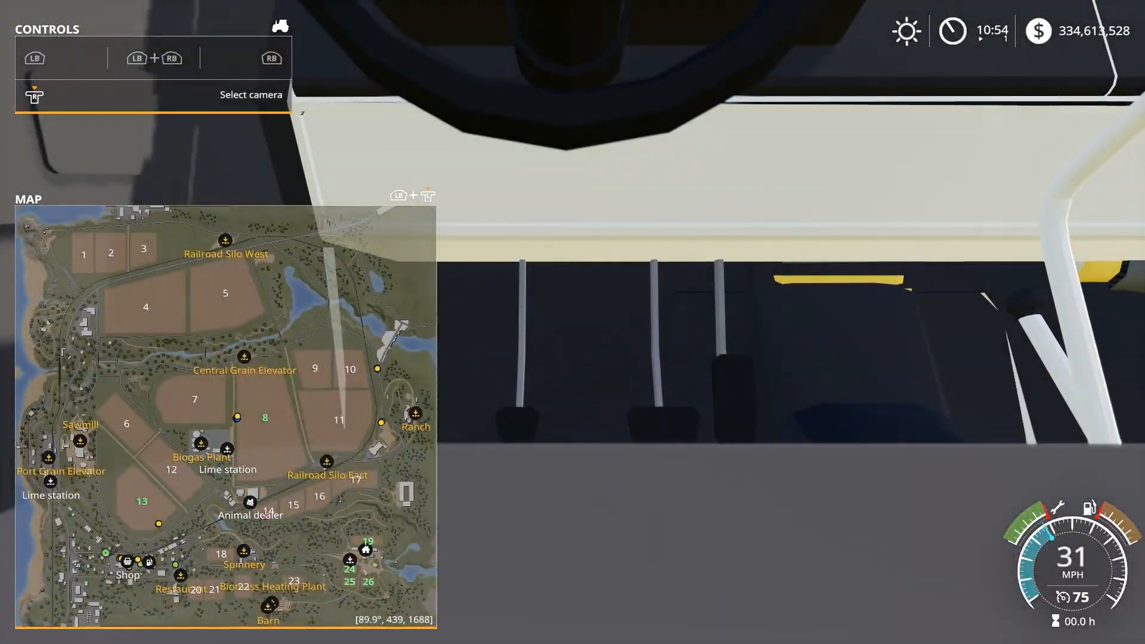
{"action": "key", "text": "v"}
{"action": "key", "text": "c"}
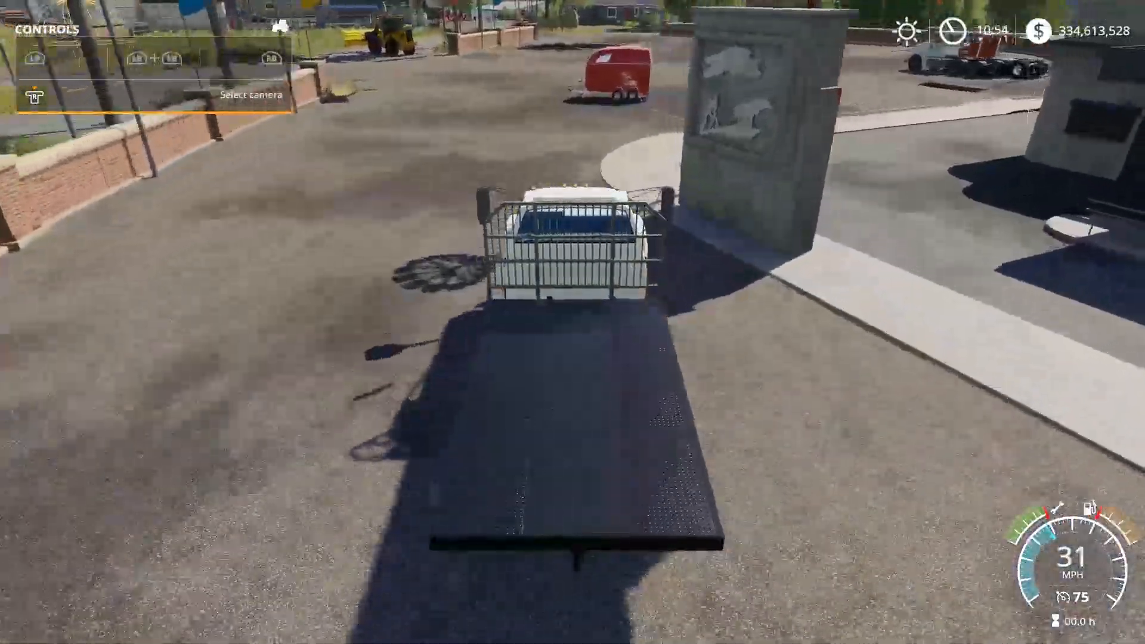
Leave the truck in the dealership lot, toggle the debug lines and inspect it from the rear, side and front.
{"action": "key", "text": "e"}
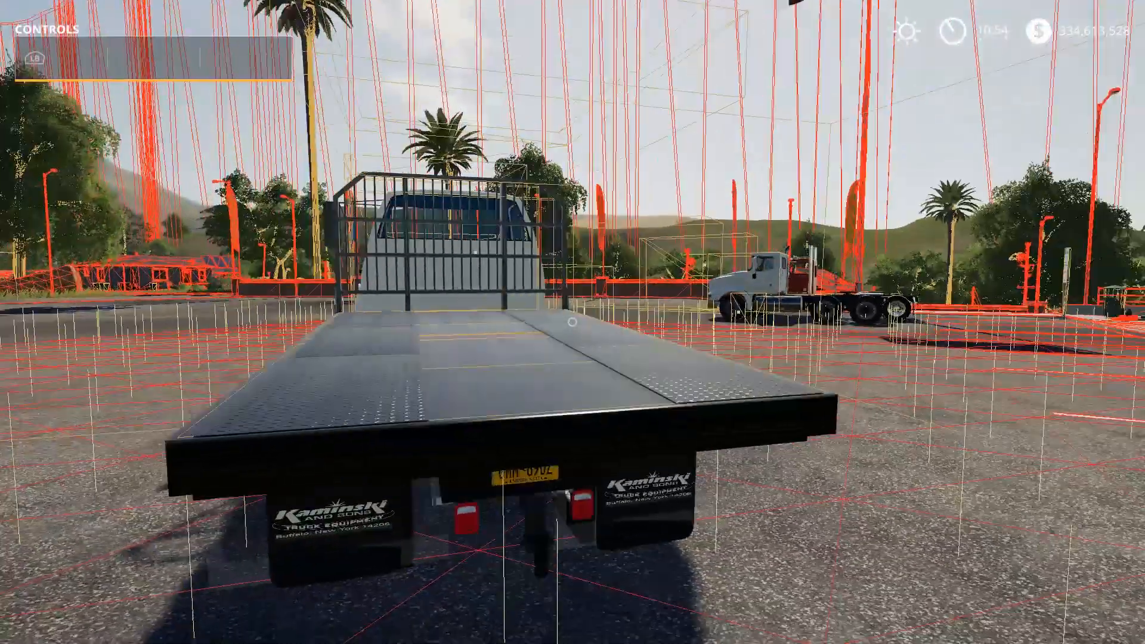
{"action": "key", "text": "F5"}
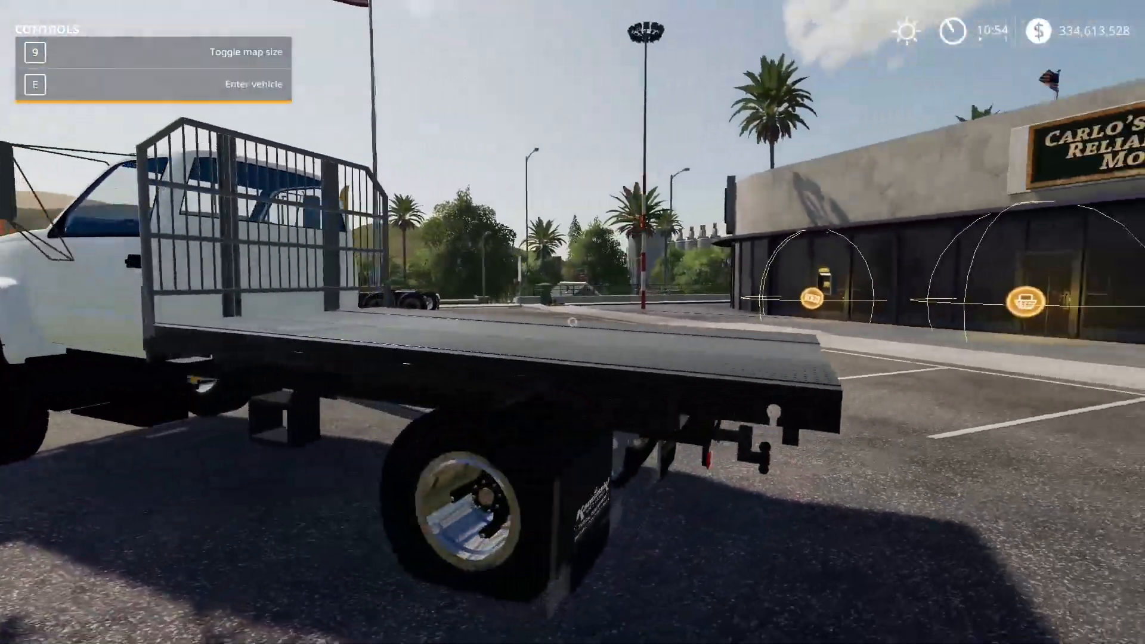
{"action": "key", "text": "a"}
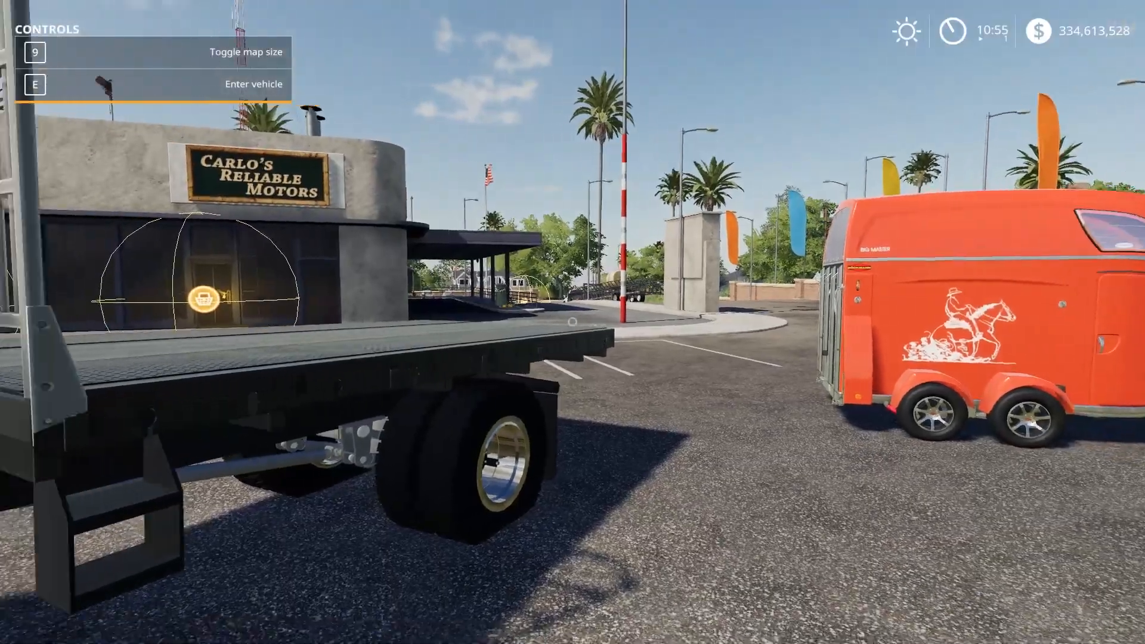
{"action": "key", "text": "s"}
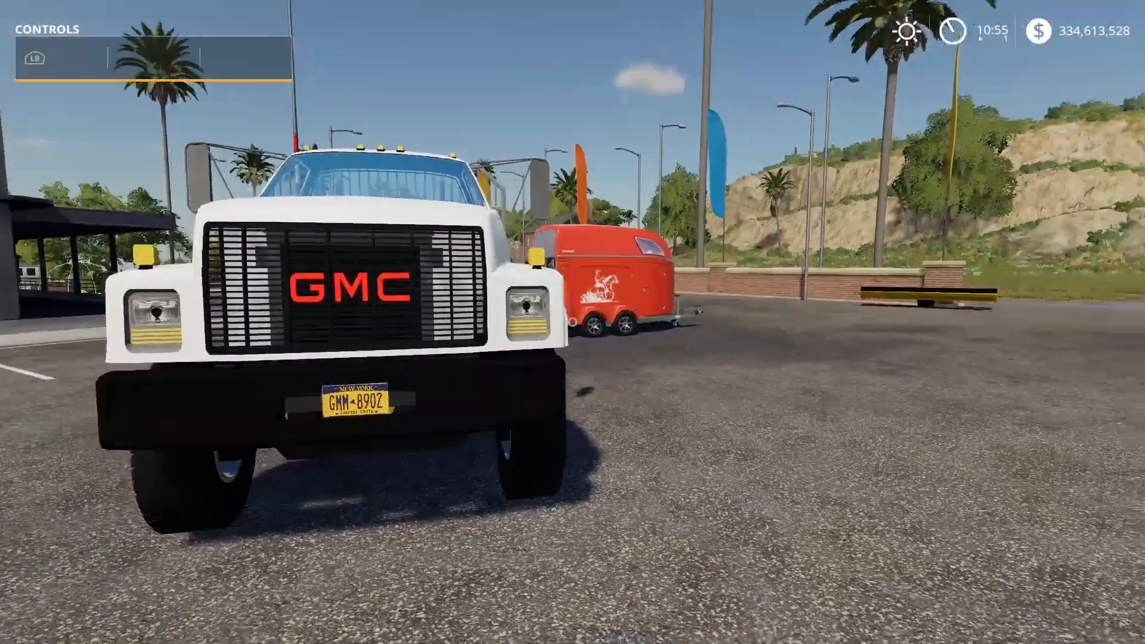